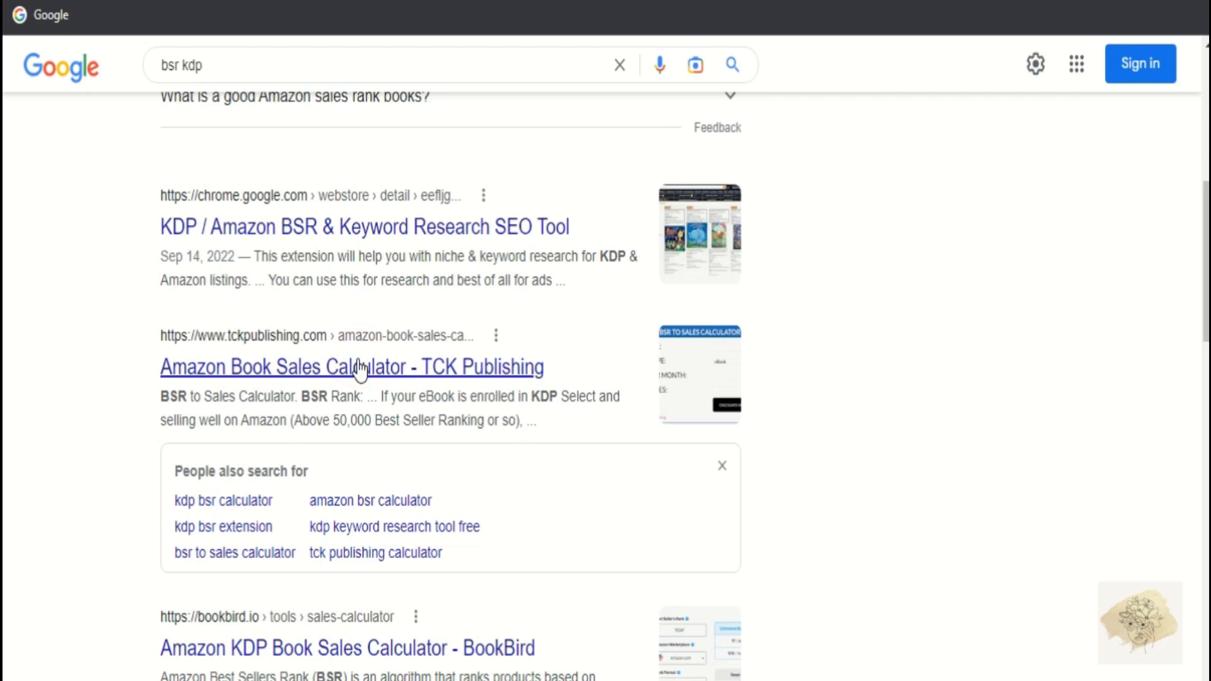
# Step: Open TCK Publishing's Amazon Book Sales Calculator from the search results and go to its BSR to Sales Calculator form
pyautogui.click(361, 368)
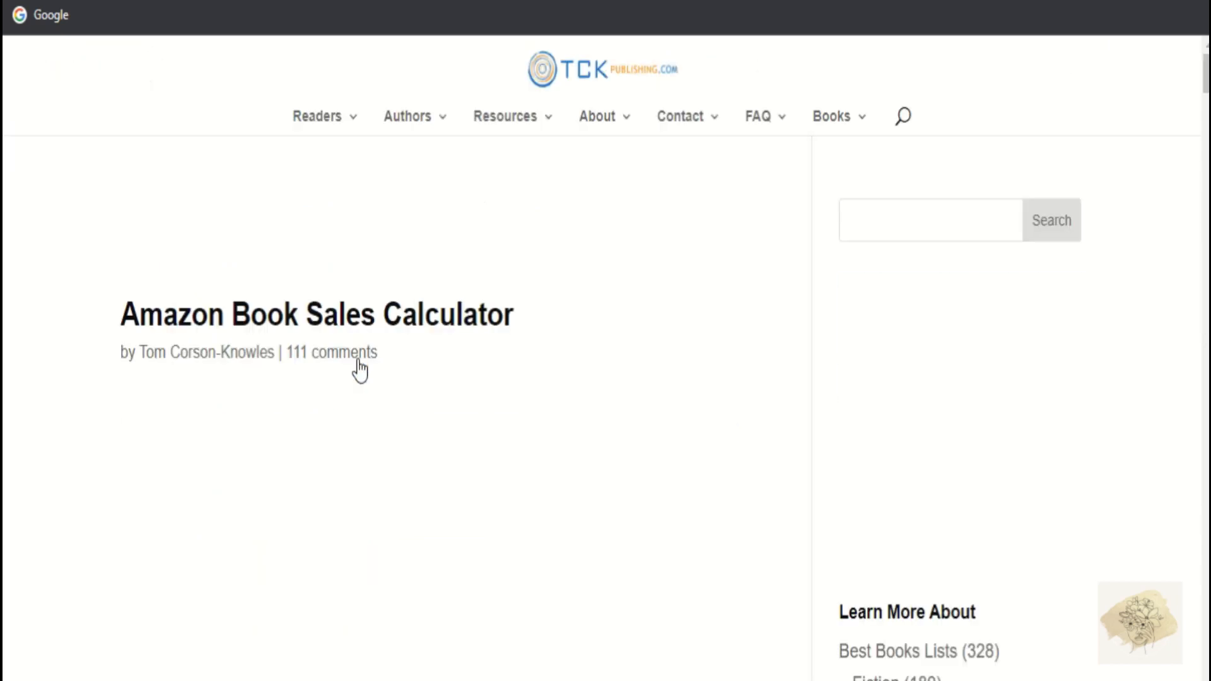
pyautogui.scroll(-3, 602, 357)
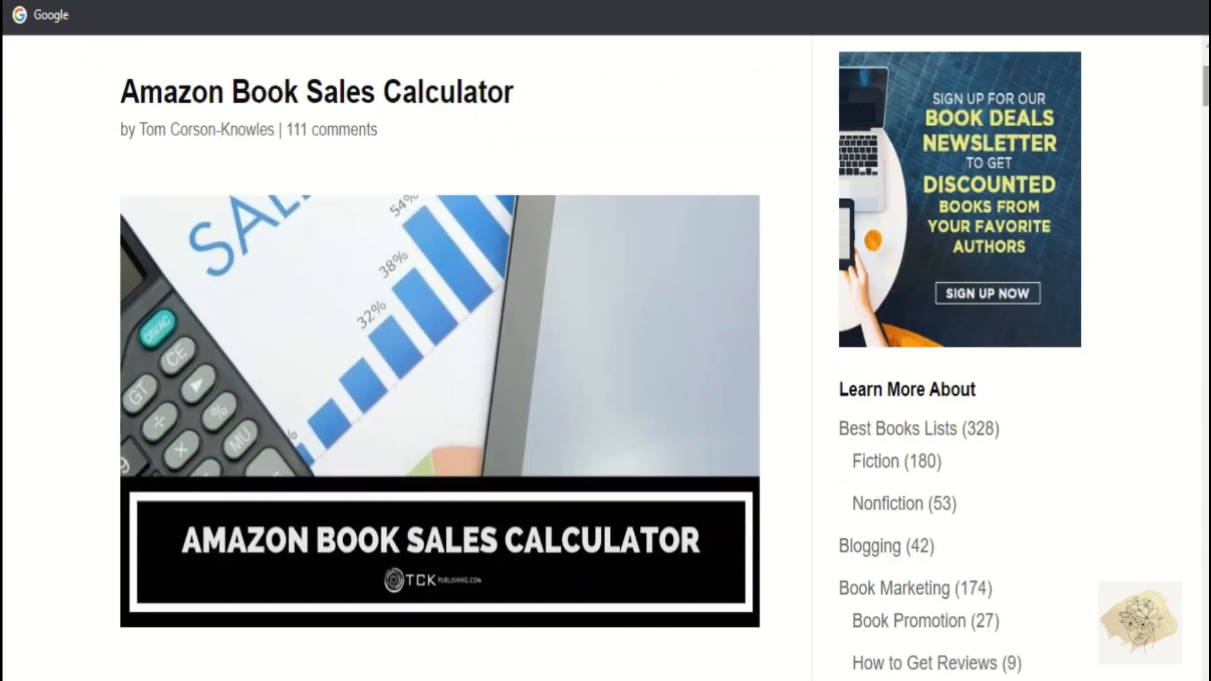
pyautogui.scroll(-10, 601, 357)
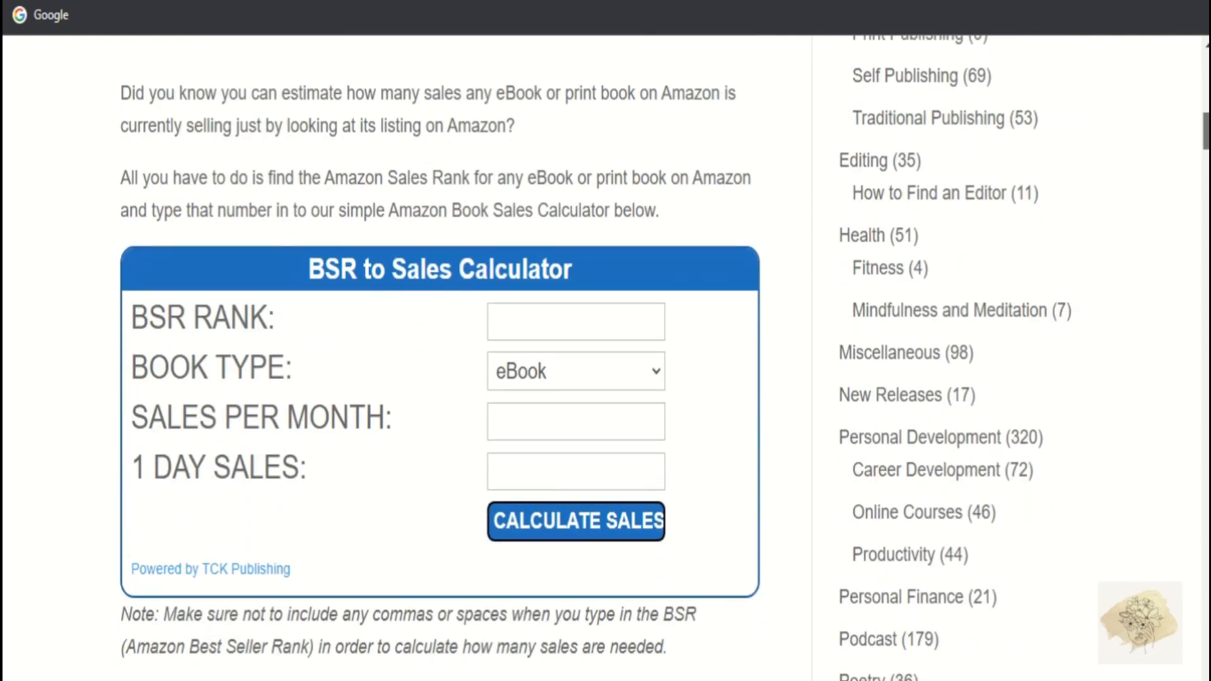
pyautogui.scroll(-1, 869, 152)
# Step: Calculate the estimated sales for a BSR rank of 366 with the book type Book, and highlight the monthly sales result
pyautogui.rightClick(509, 259)
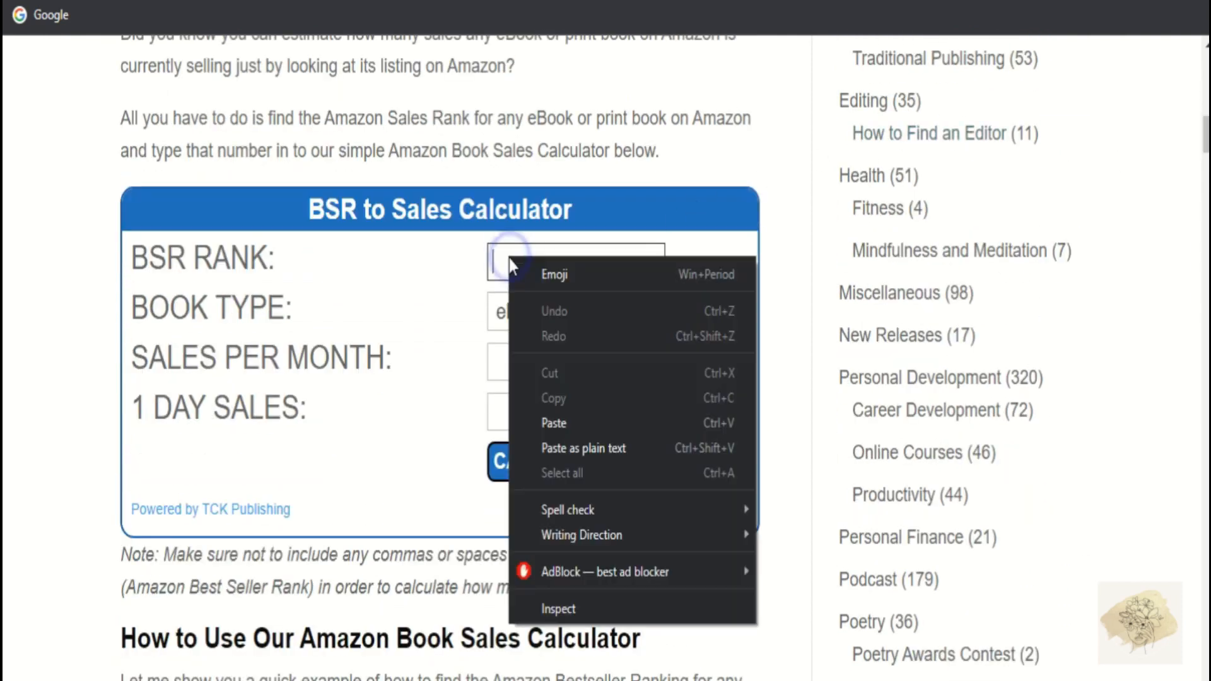
pyautogui.click(538, 421)
pyautogui.click(645, 311)
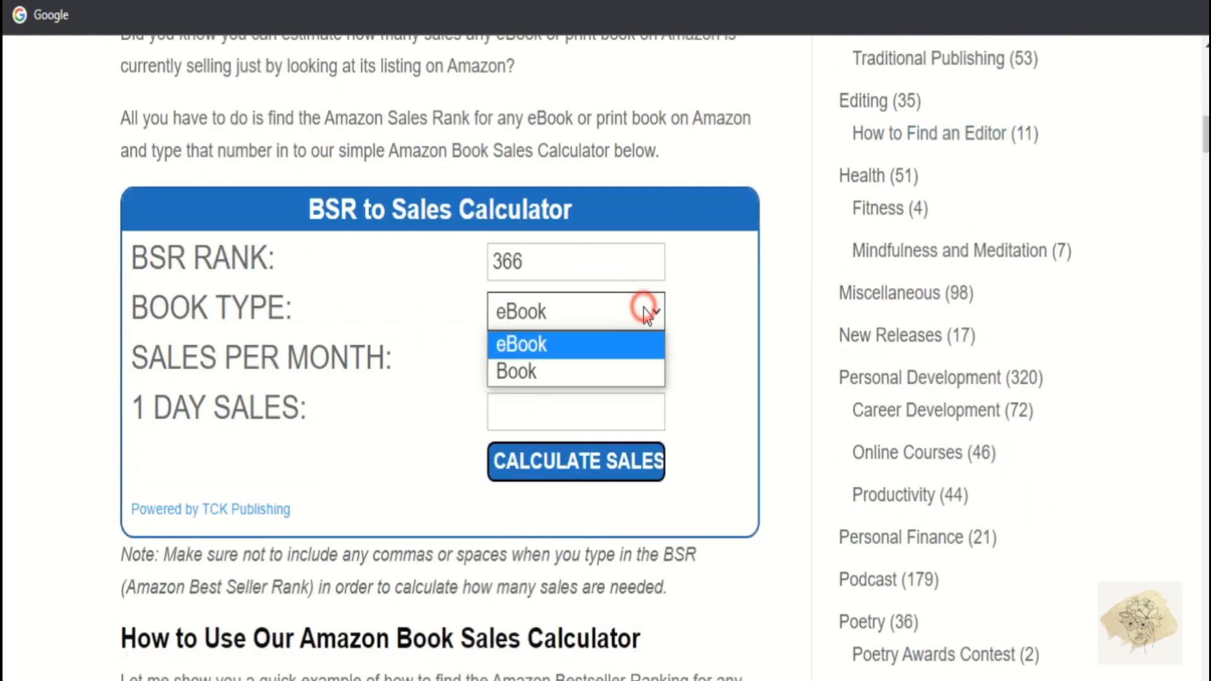
pyautogui.click(604, 371)
pyautogui.click(556, 465)
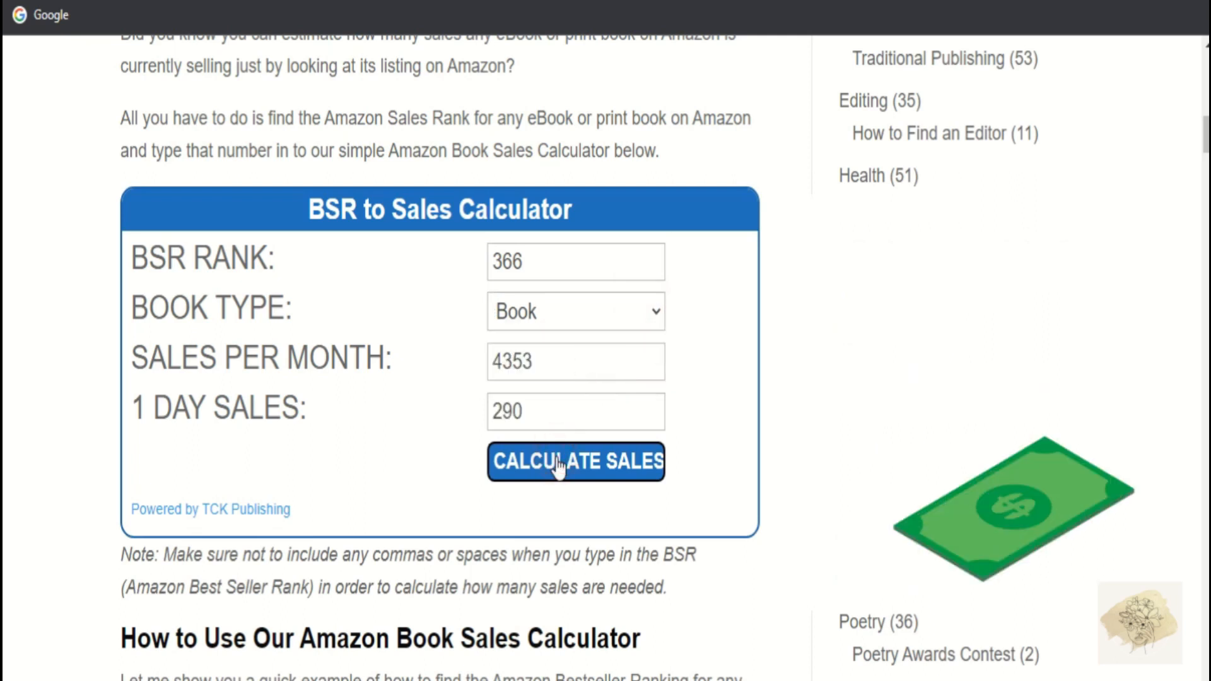
pyautogui.doubleClick(552, 359)
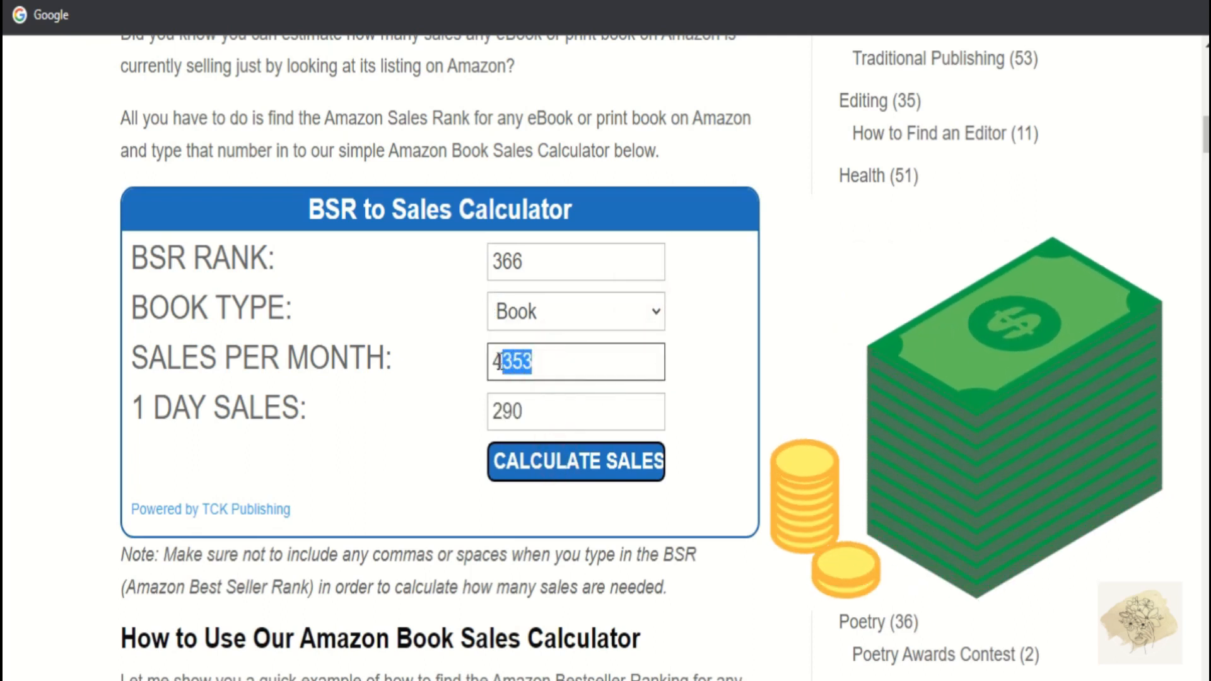
pyautogui.click(465, 366)
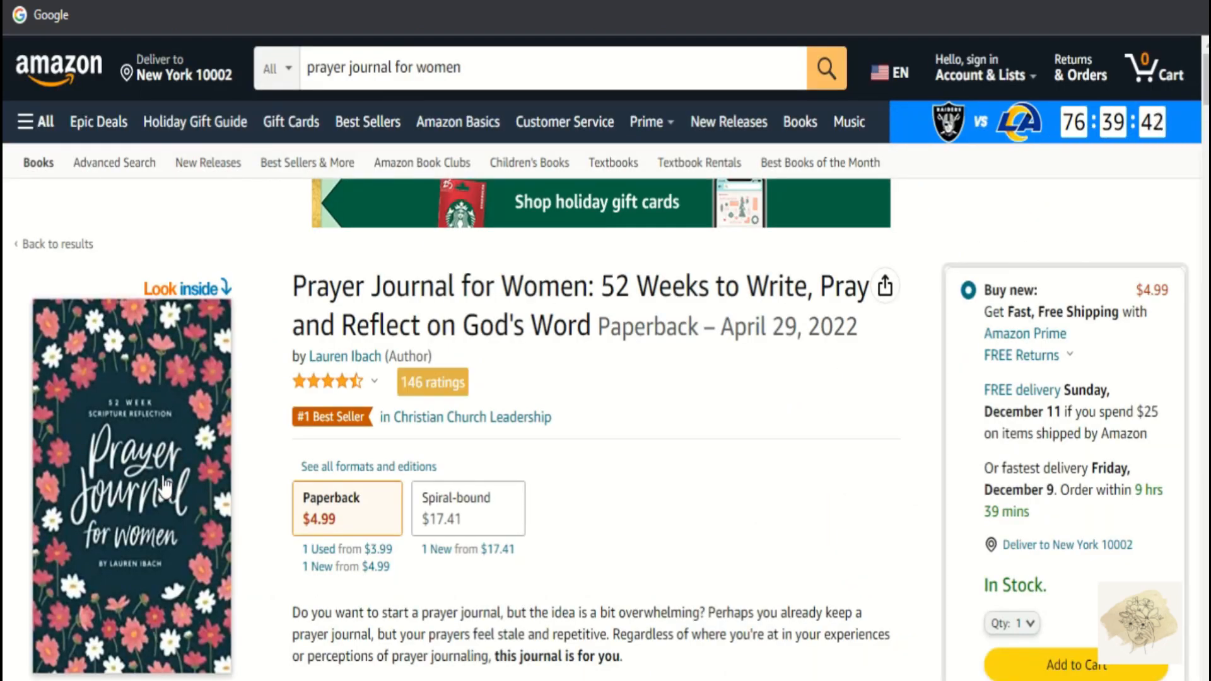
# Step: Switch to the Amazon listing of Prayer Journal for Women and look through the paperback's sample pages
pyautogui.click(165, 485)
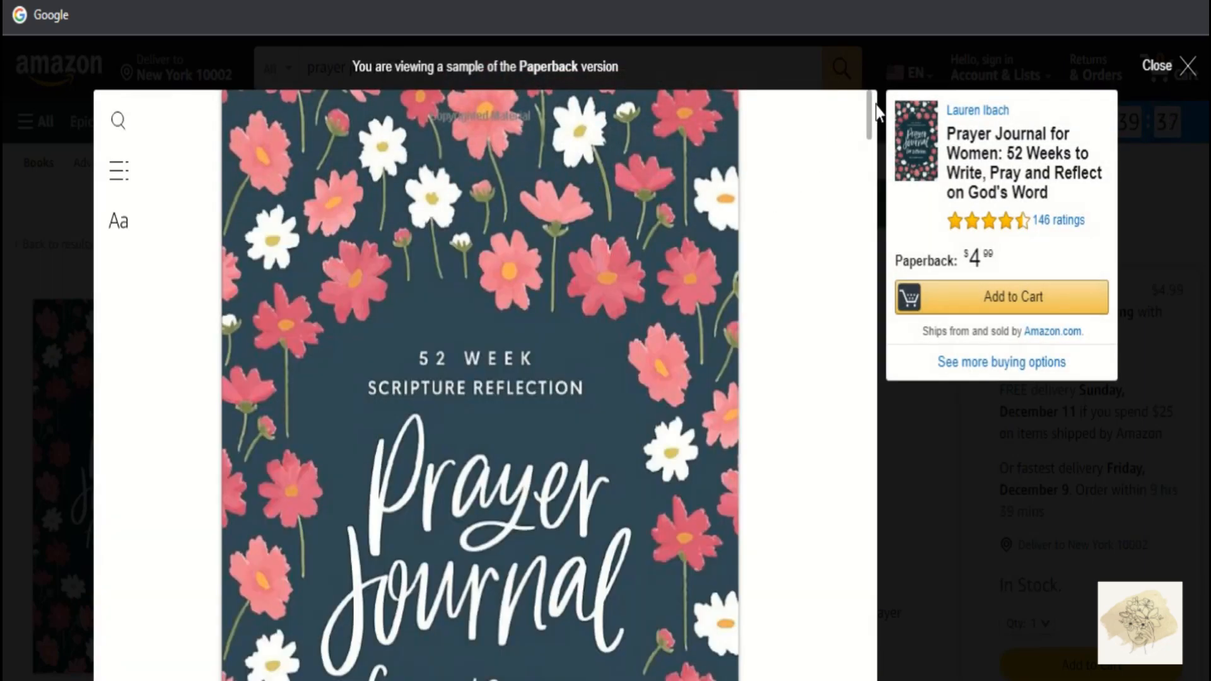
pyautogui.moveTo(869, 120); pyautogui.dragTo(854, 571)
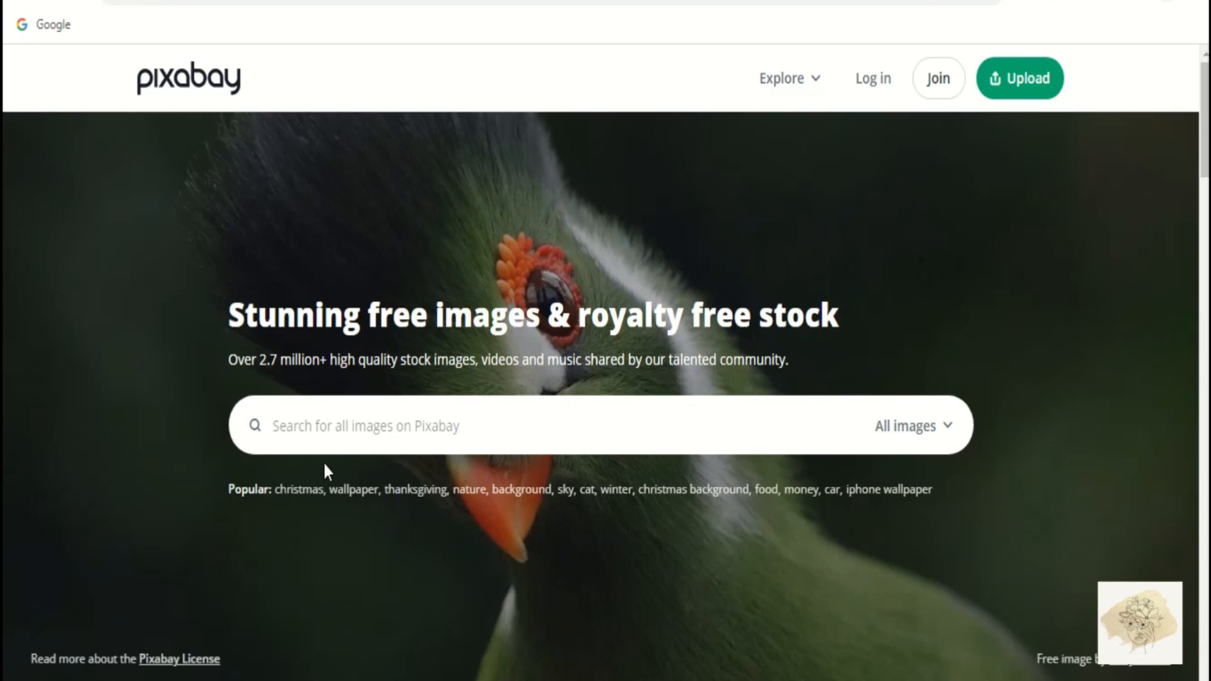
# Step: Switch to Pixabay, limit the search to vectors and search for "Flower background"
pyautogui.click(948, 427)
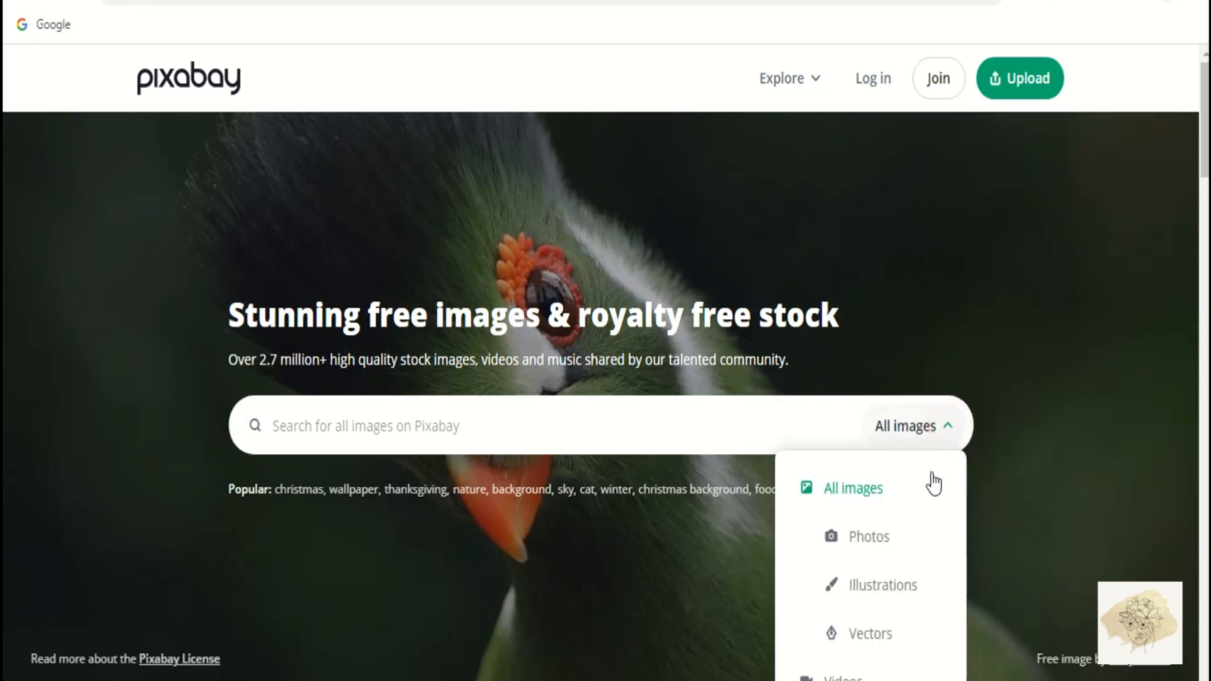
pyautogui.click(883, 634)
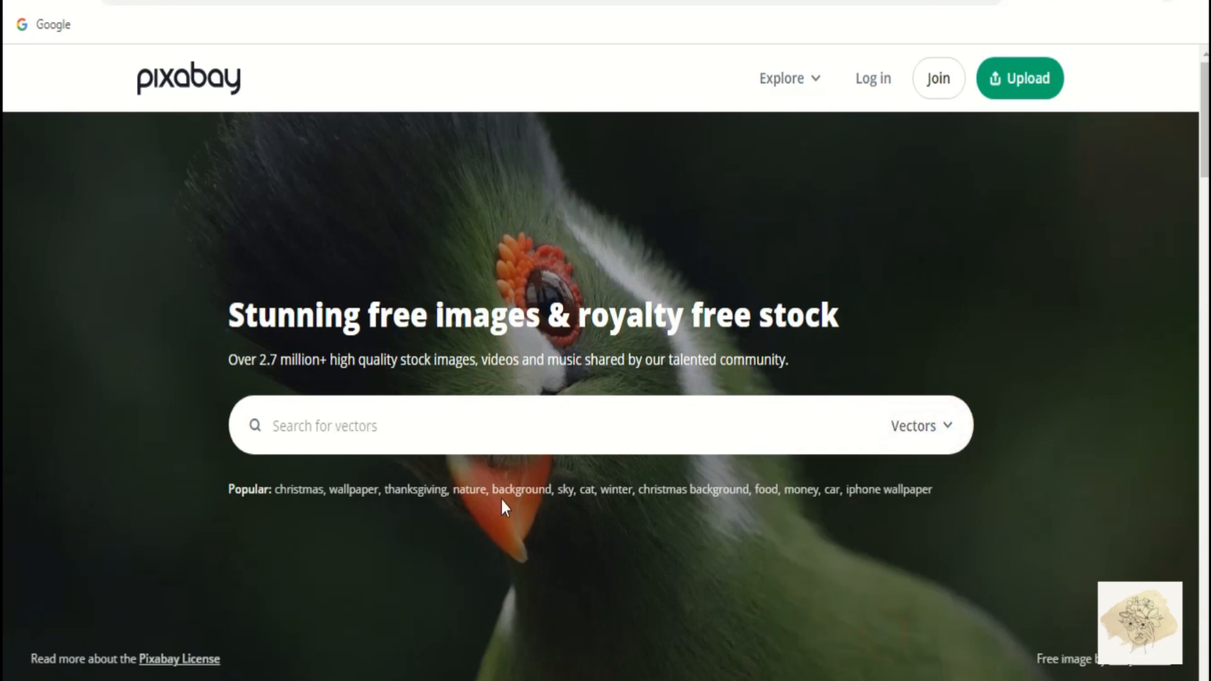
pyautogui.click(363, 432)
pyautogui.write('Flower background')
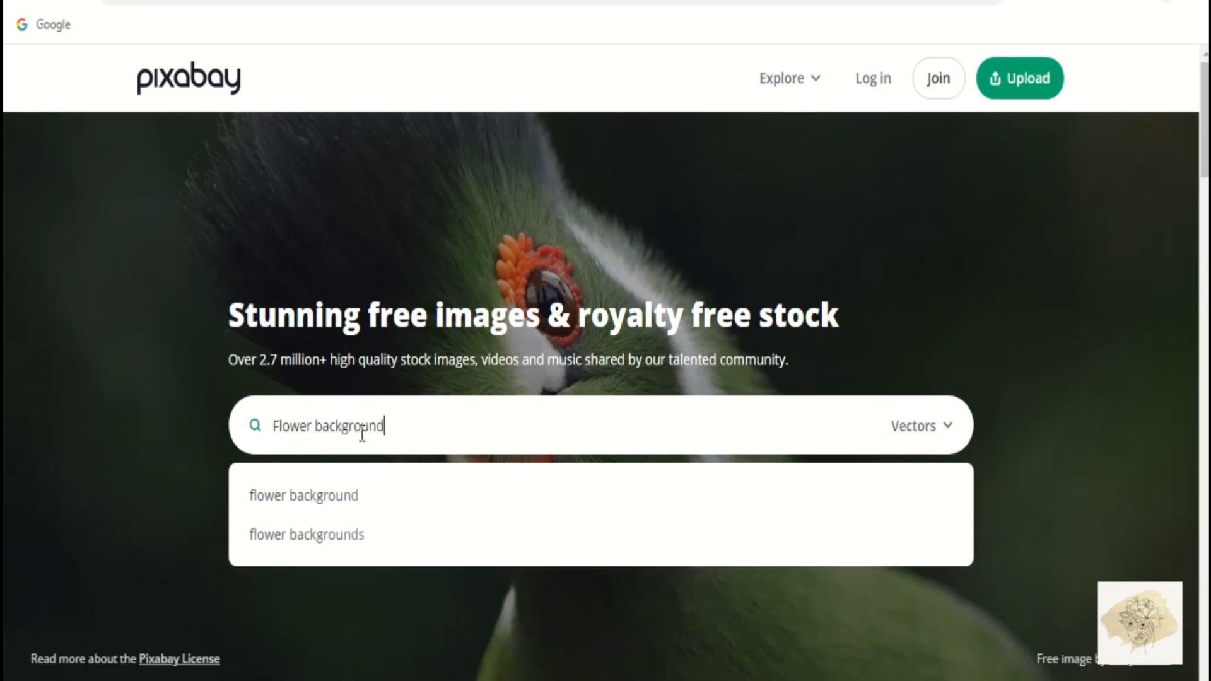
pyautogui.press('Return')
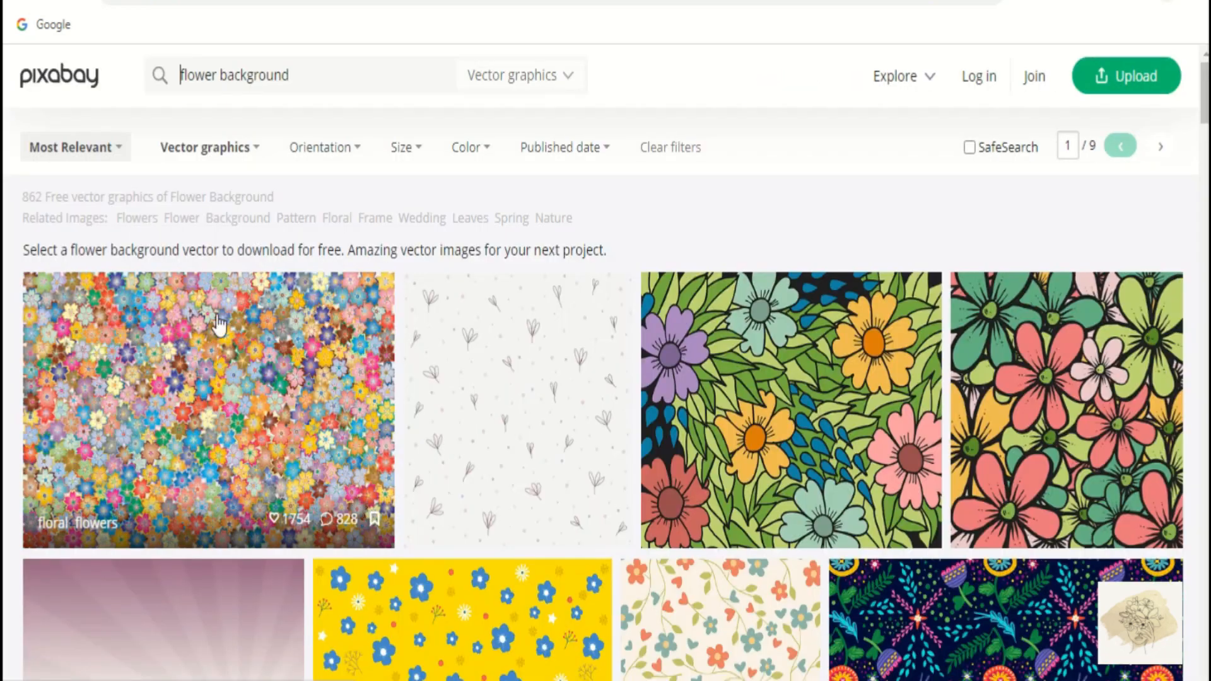
# Step: Browse the flower background vectors for designs suitable for a journal cover, continuing beyond the first results page
pyautogui.scroll(-8, 6, 309)
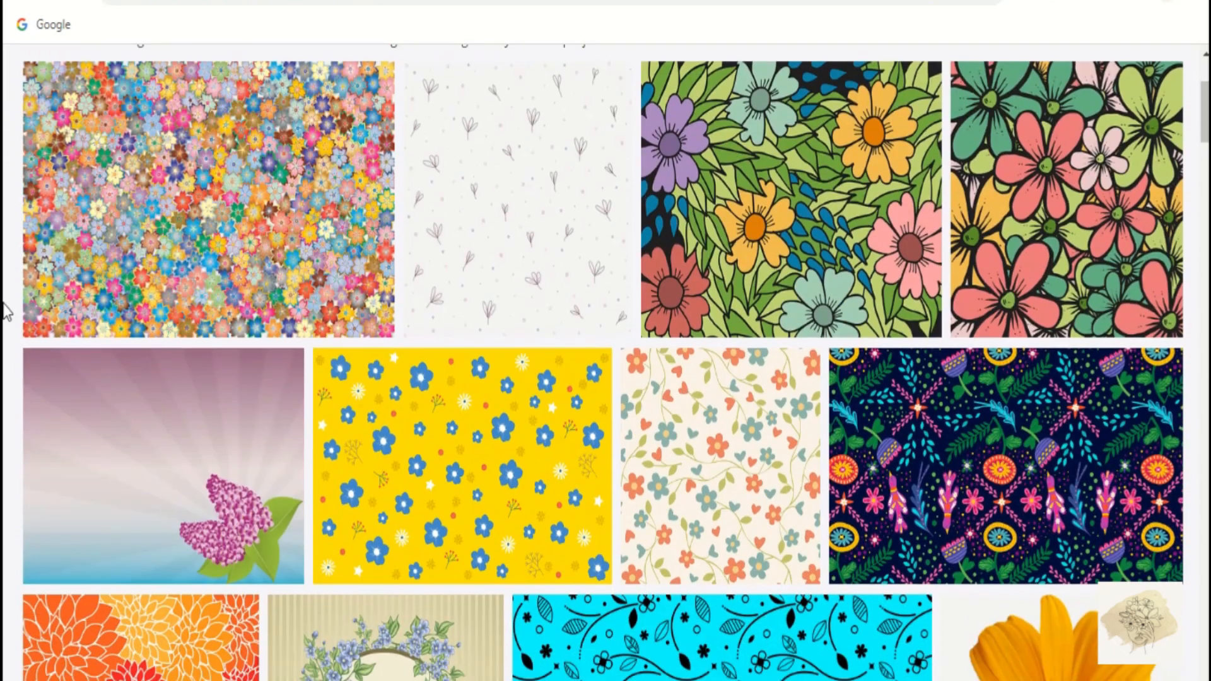
pyautogui.scroll(-5, 6, 309)
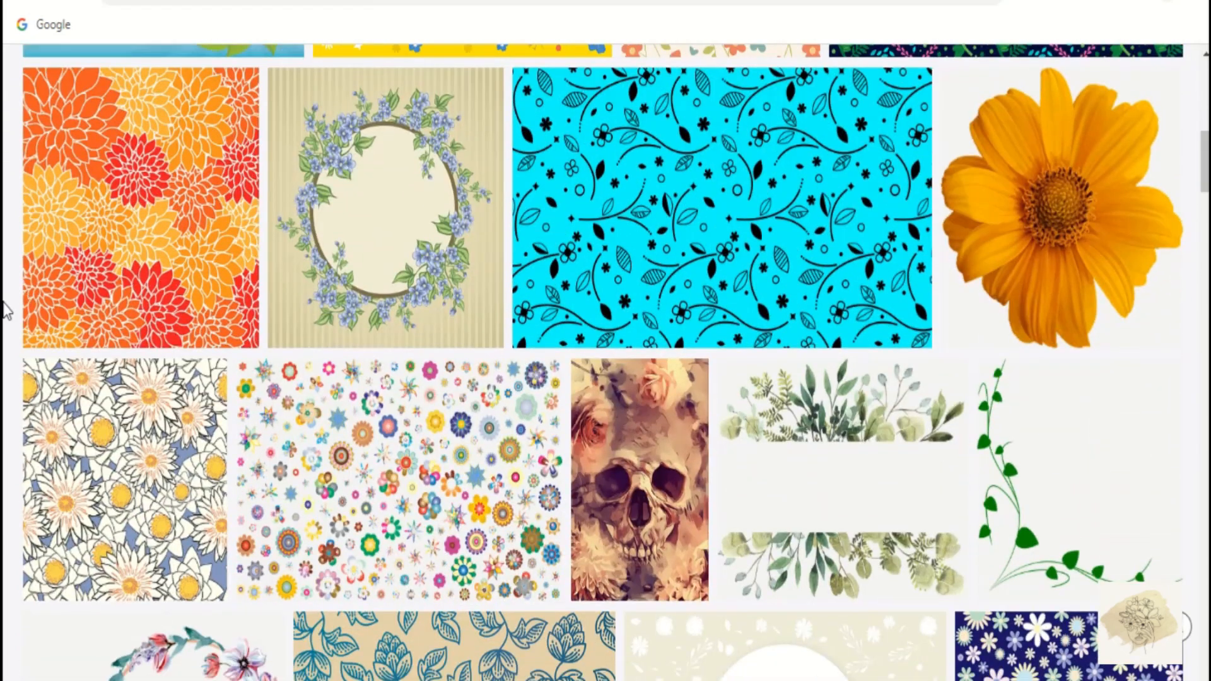
pyautogui.scroll(-8, 7, 309)
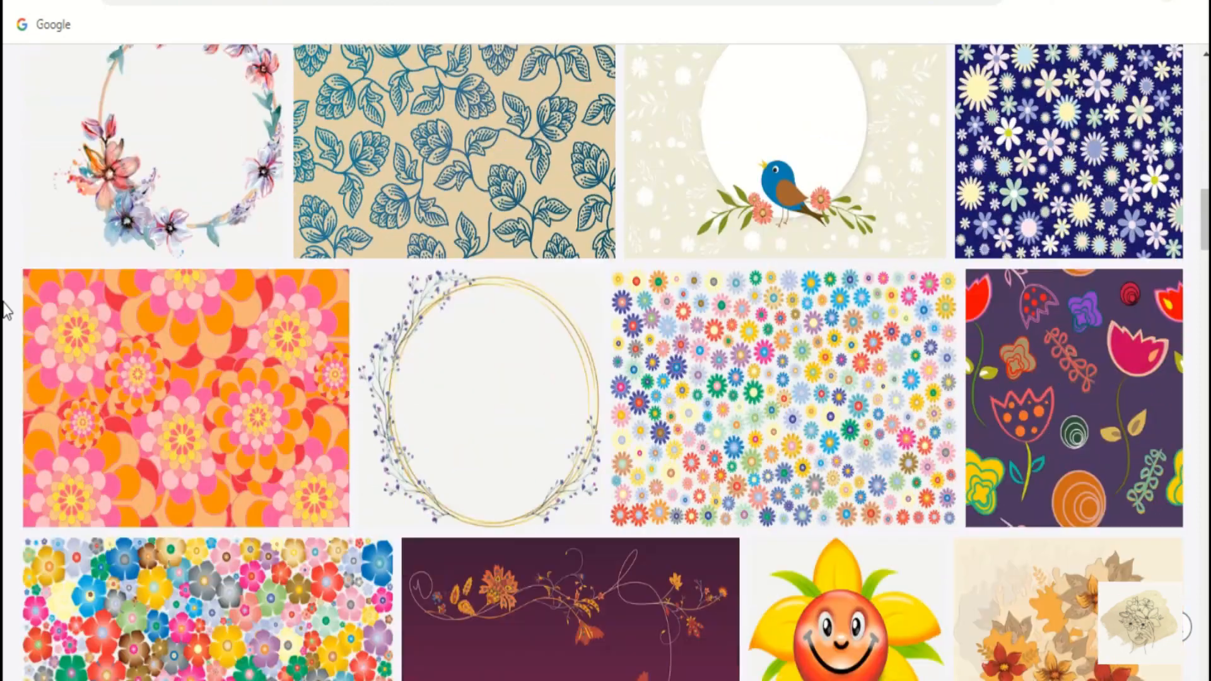
pyautogui.scroll(-3, 6, 309)
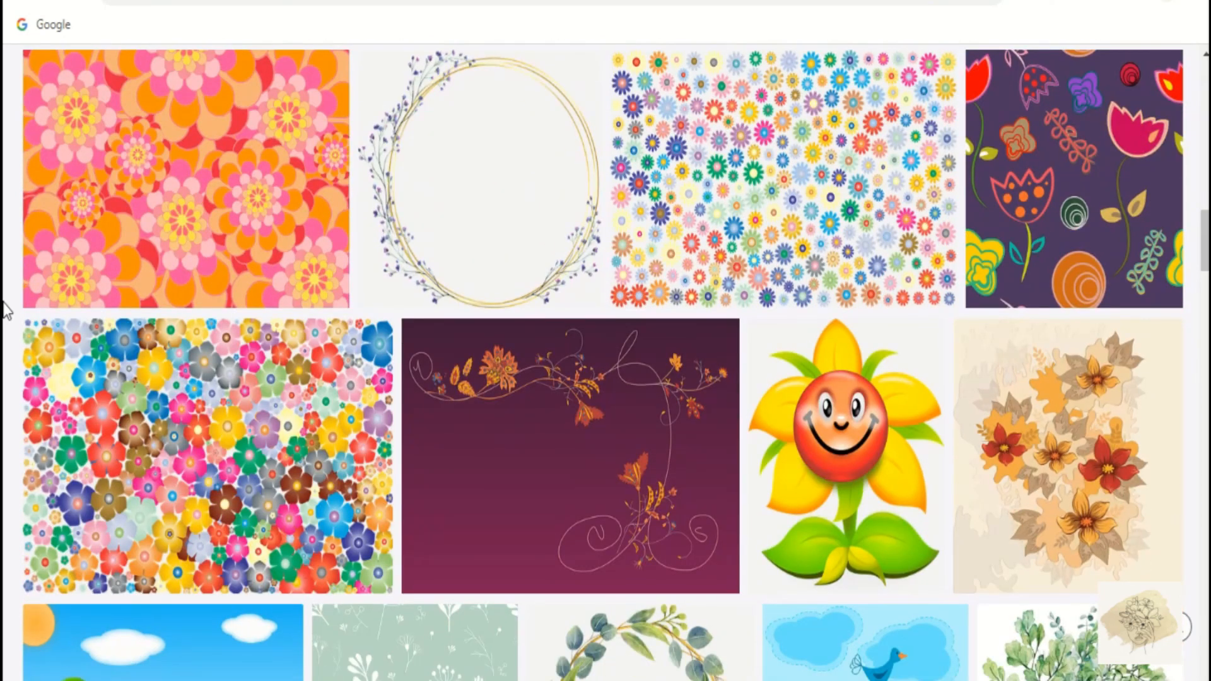
pyautogui.scroll(-5, 6, 309)
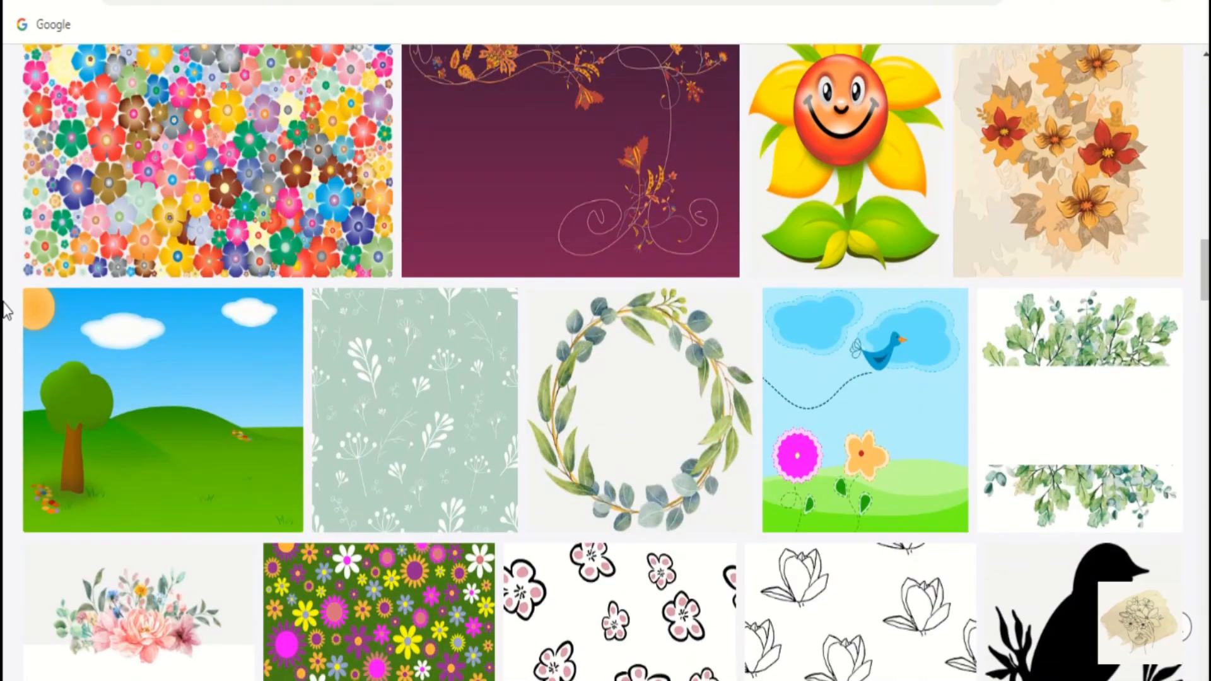
pyautogui.scroll(-5, 6, 309)
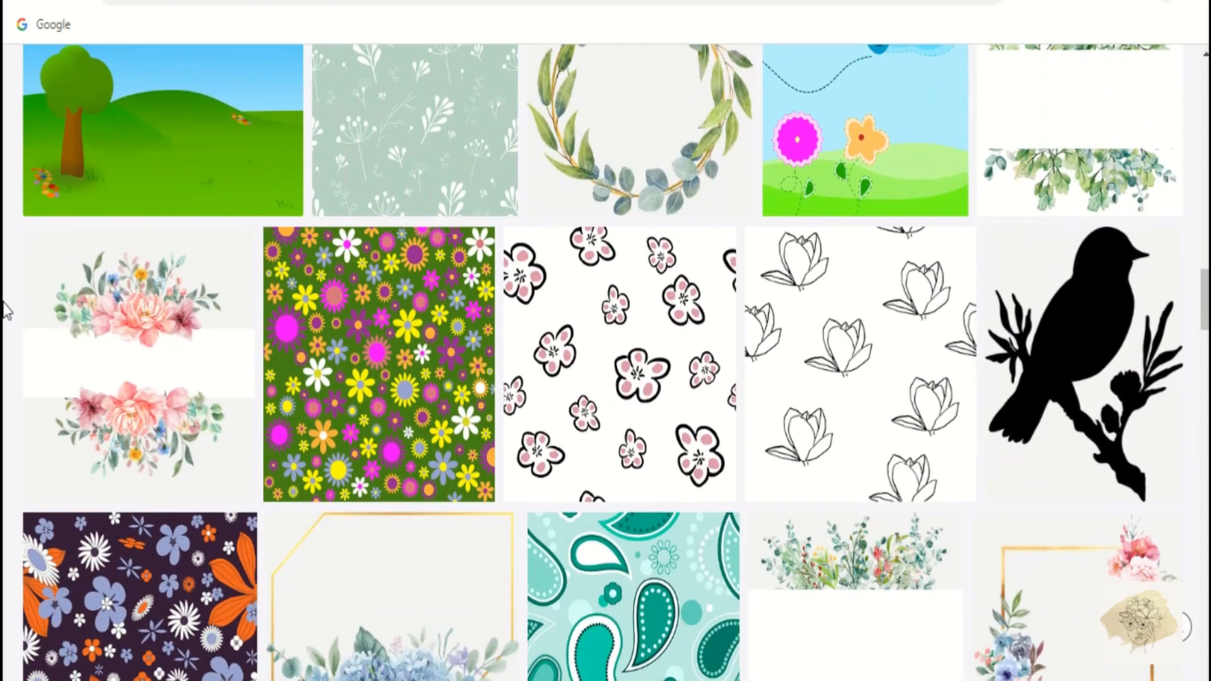
pyautogui.scroll(-7, 6, 309)
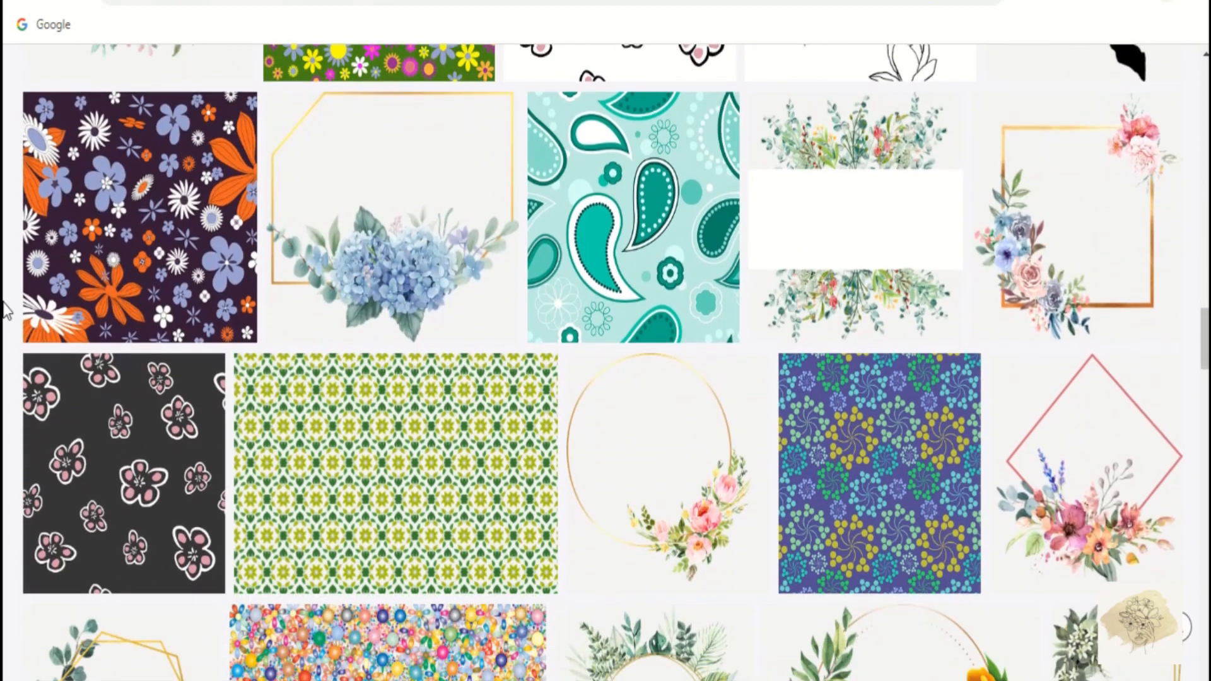
pyautogui.scroll(-4, 6, 309)
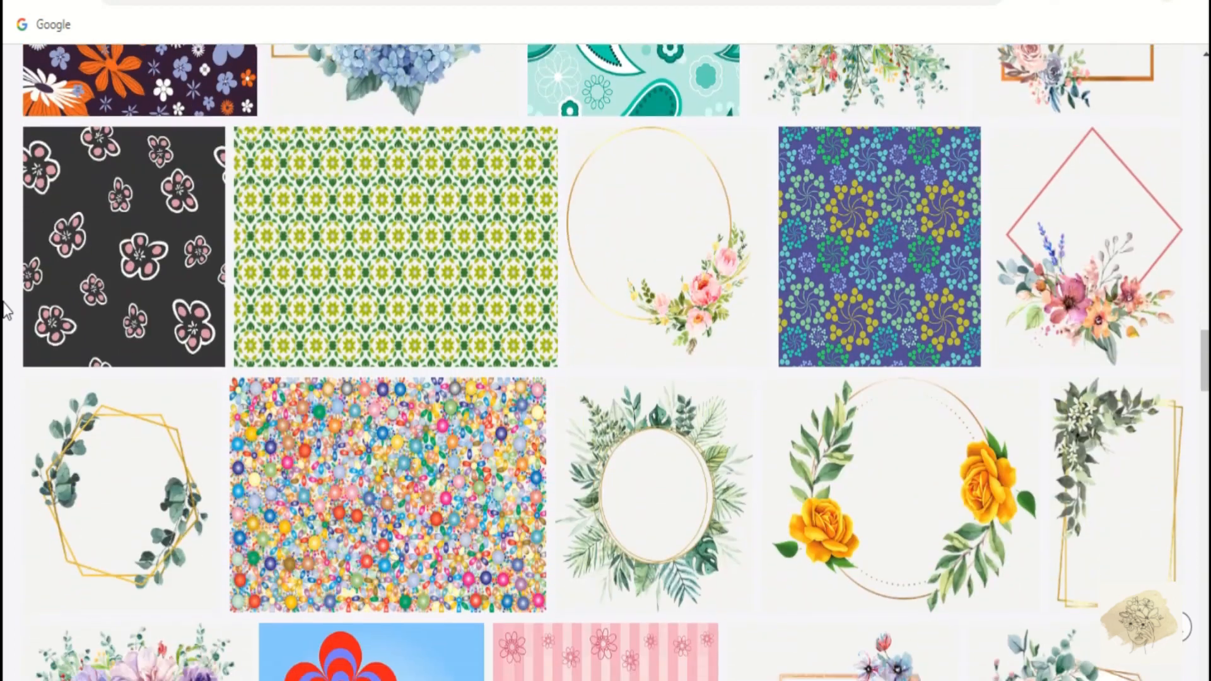
pyautogui.scroll(-10, 6, 309)
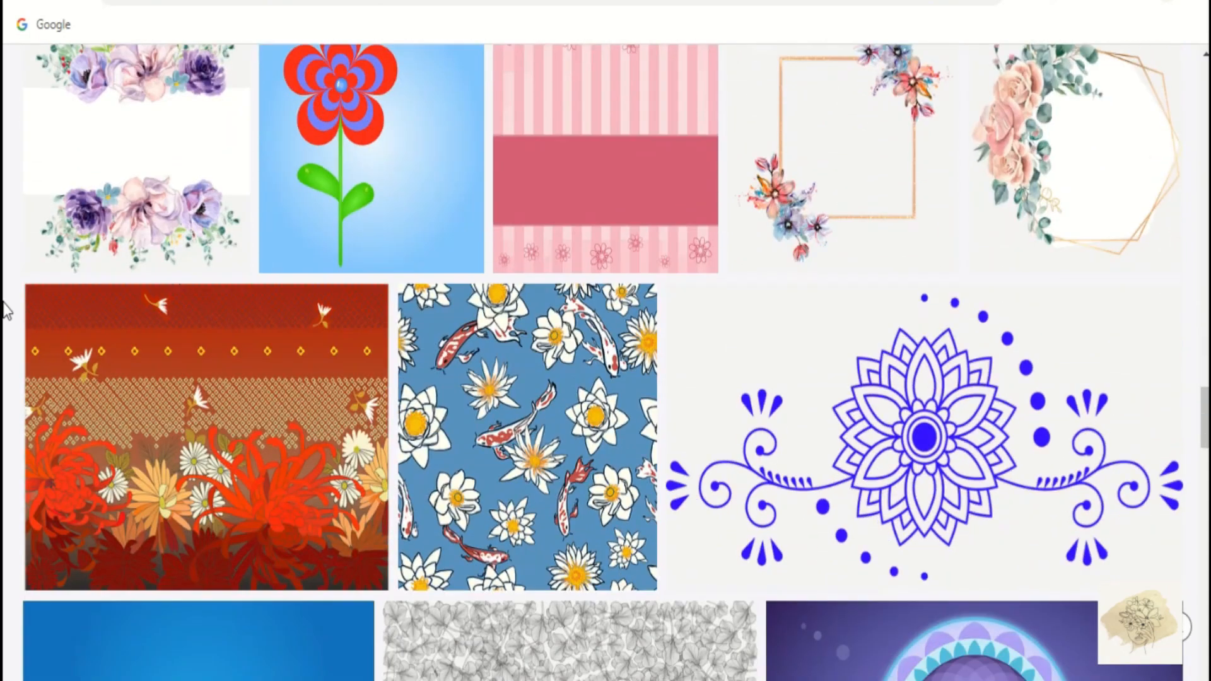
pyautogui.scroll(-5, 7, 309)
pyautogui.scroll(-5, 7, 309)
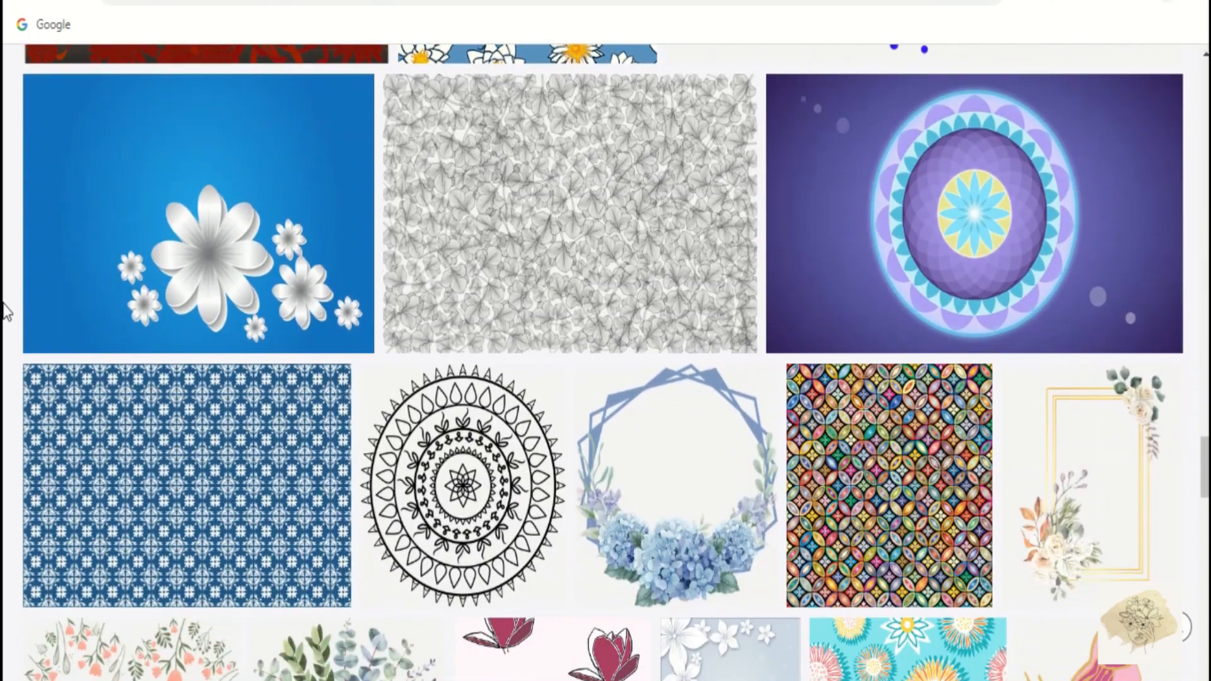
pyautogui.scroll(-9, 7, 309)
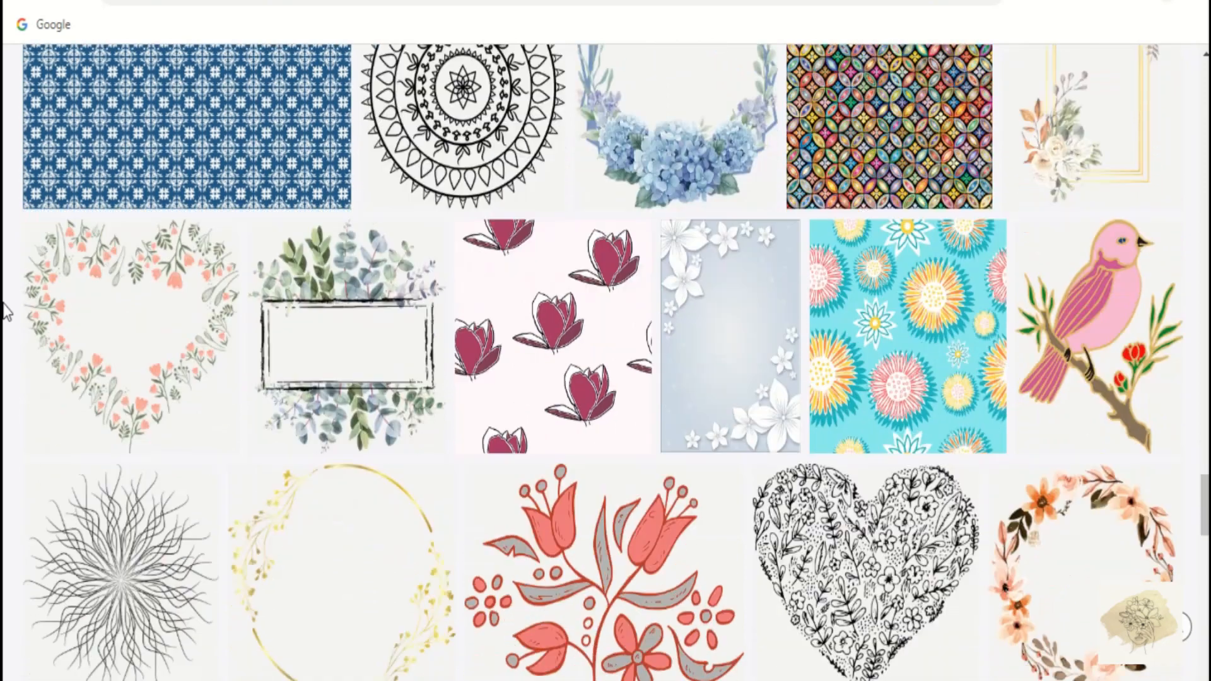
pyautogui.scroll(-4, 6, 310)
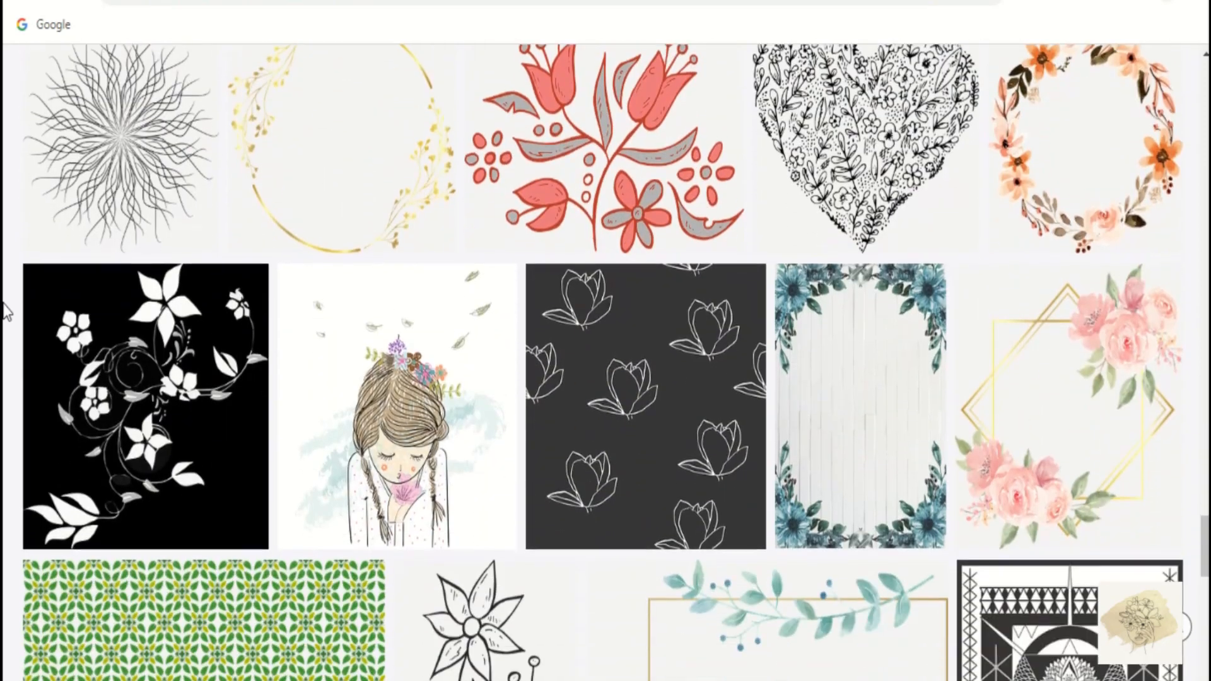
pyautogui.scroll(-5, 6, 314)
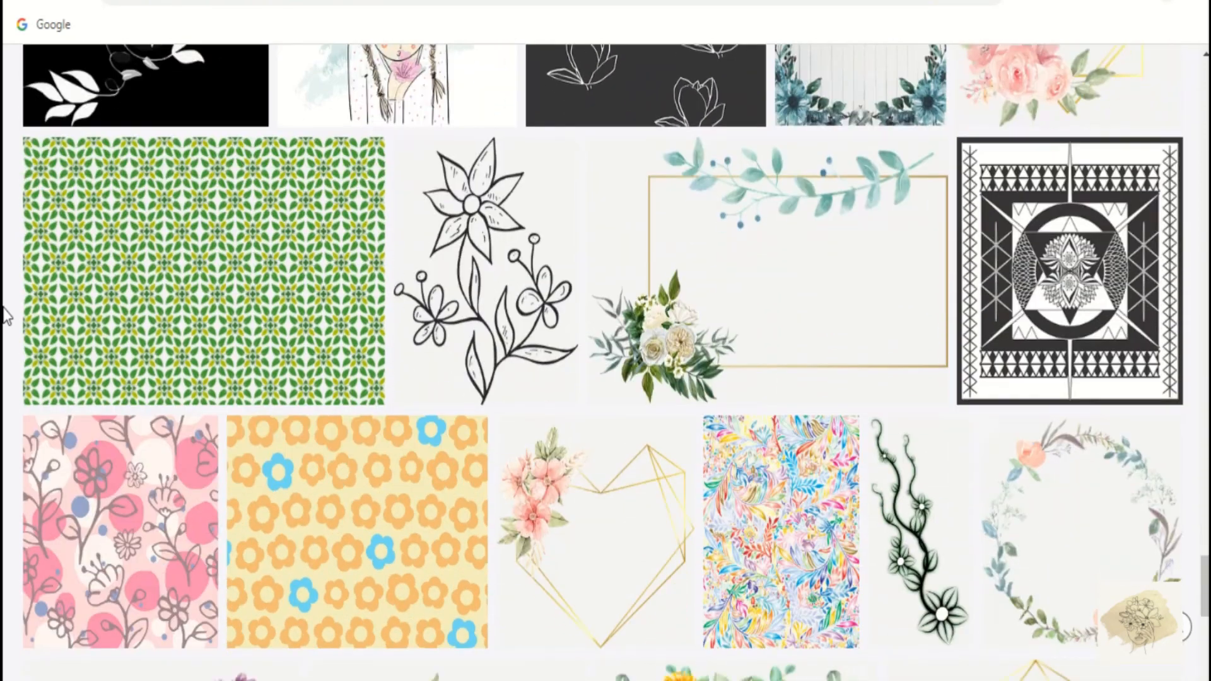
pyautogui.scroll(-15, 6, 314)
pyautogui.click(554, 495)
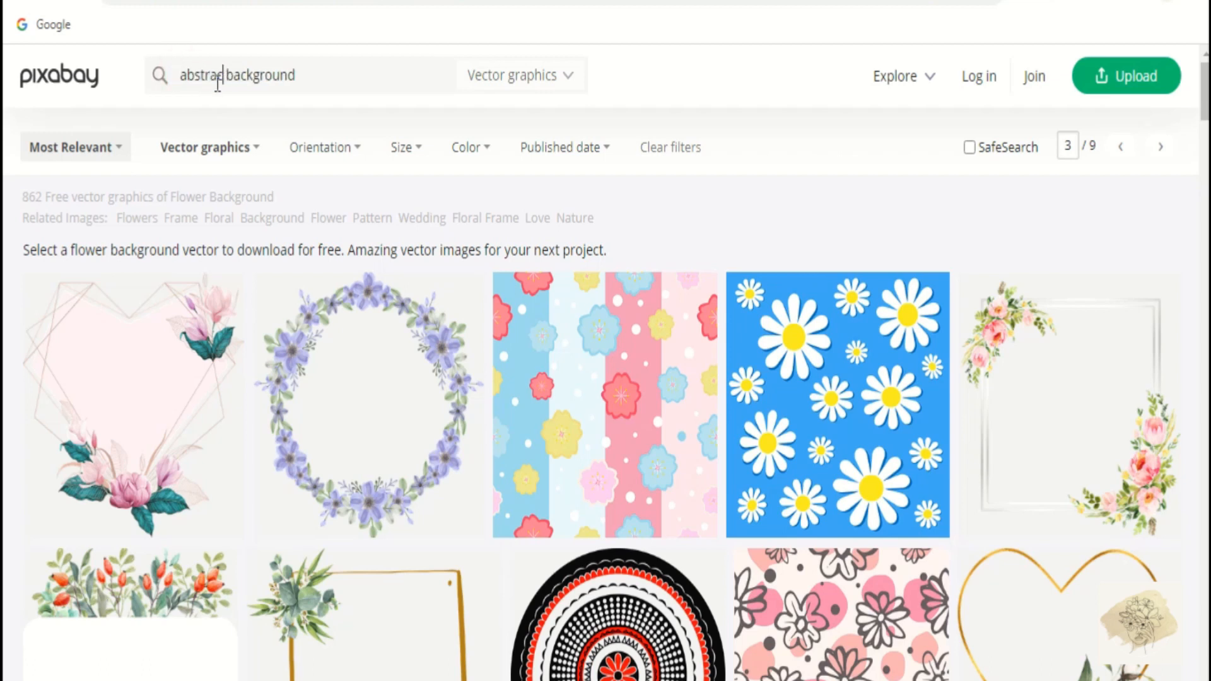
# Step: Search the vector graphics for "abstract background" and browse the resulting patterns and textures
pyautogui.press('Return')
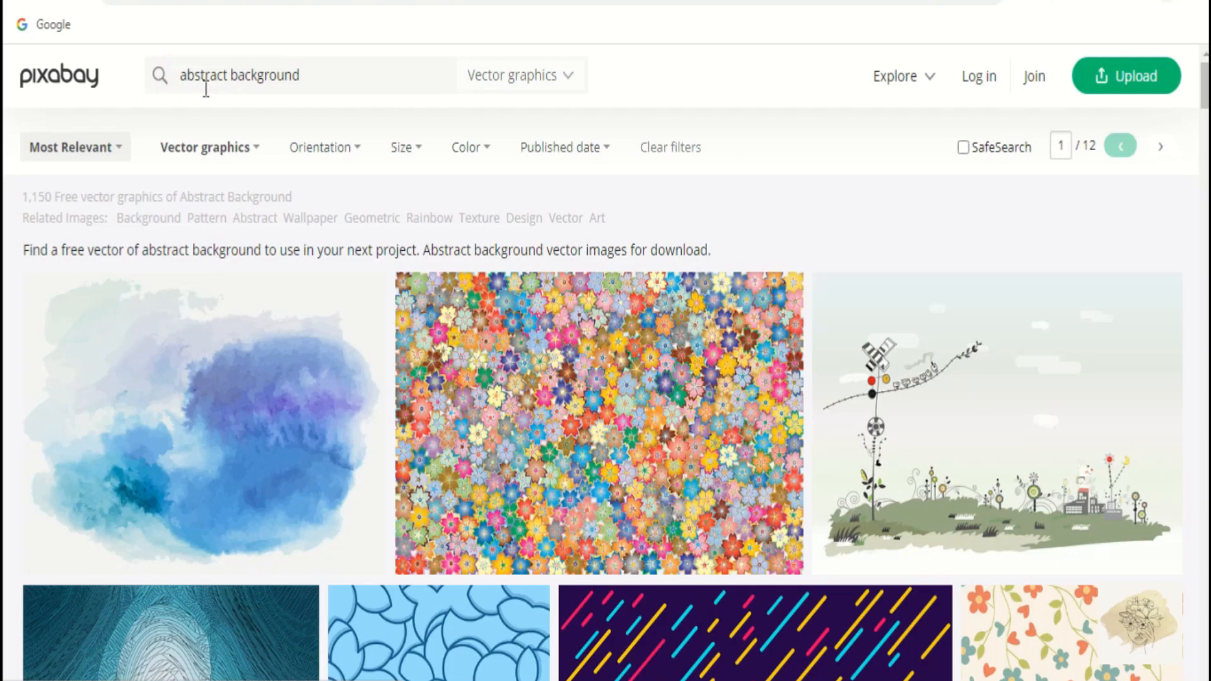
pyautogui.scroll(-3, 6, 252)
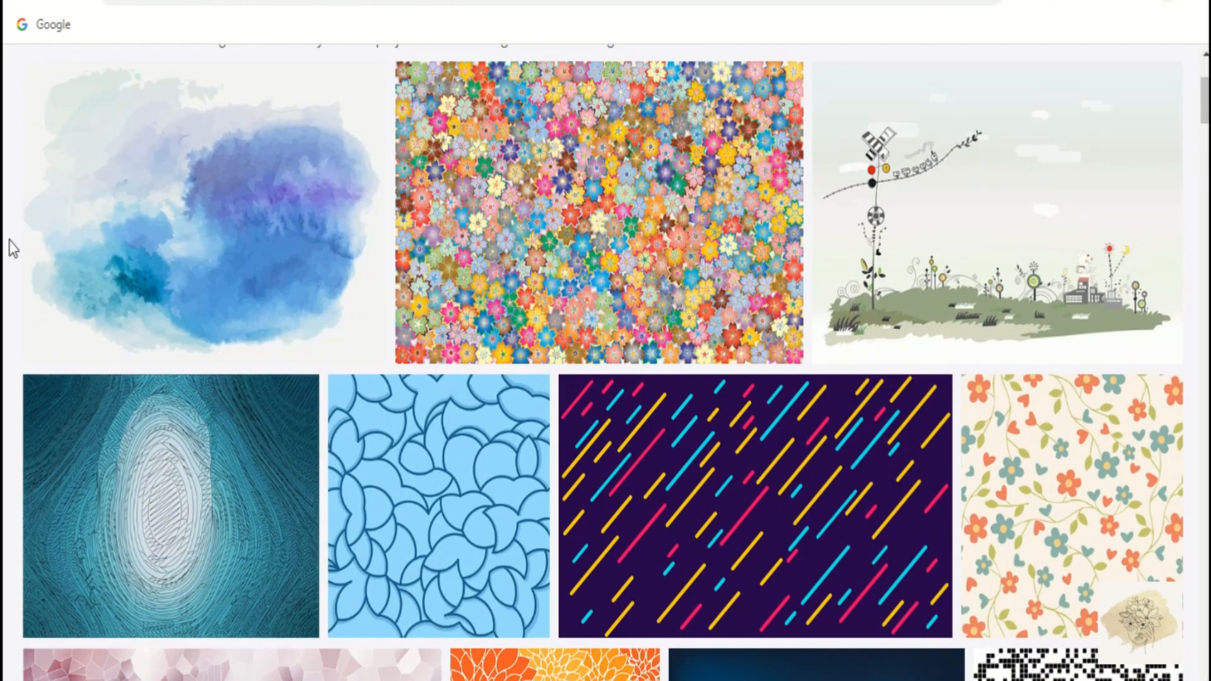
pyautogui.rightClick(172, 185)
pyautogui.click(179, 193)
pyautogui.scroll(-6, 6, 232)
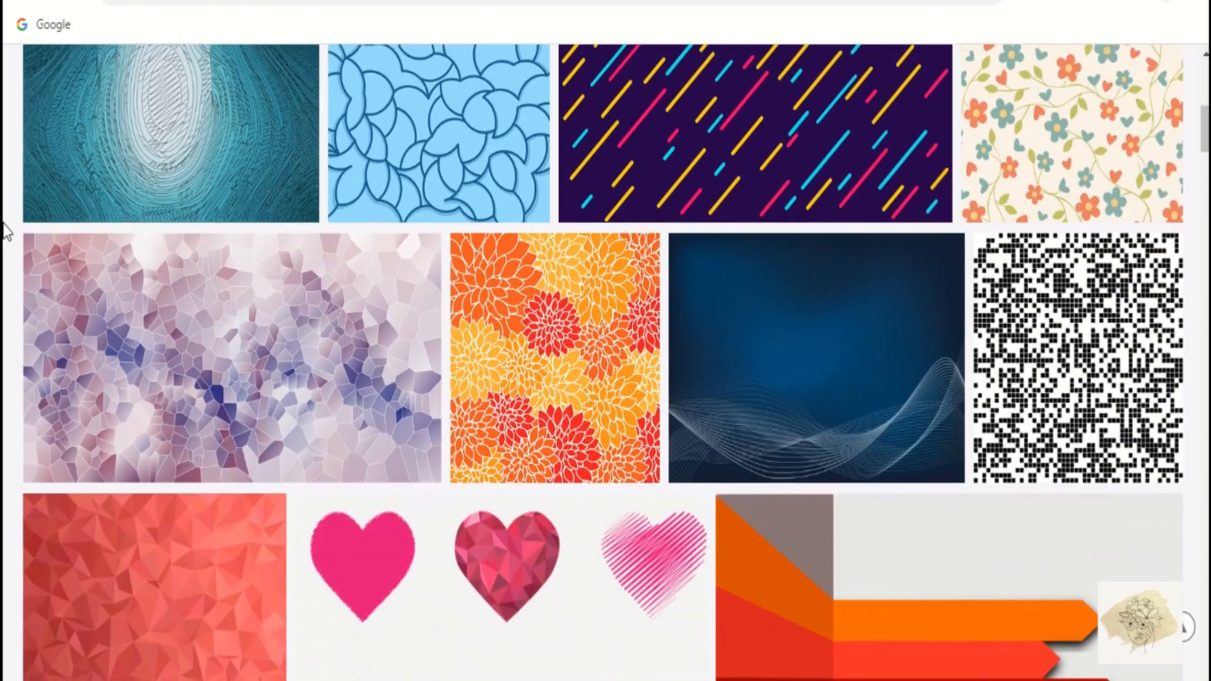
pyautogui.scroll(-3, 7, 231)
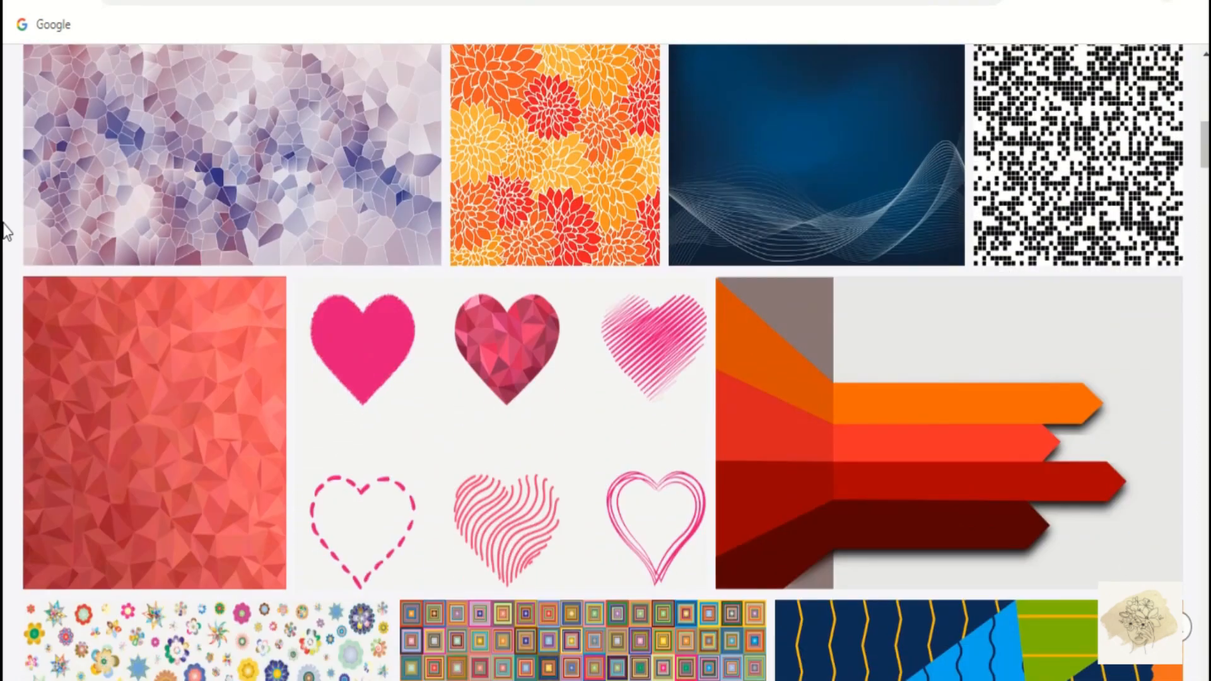
pyautogui.scroll(-8, 6, 231)
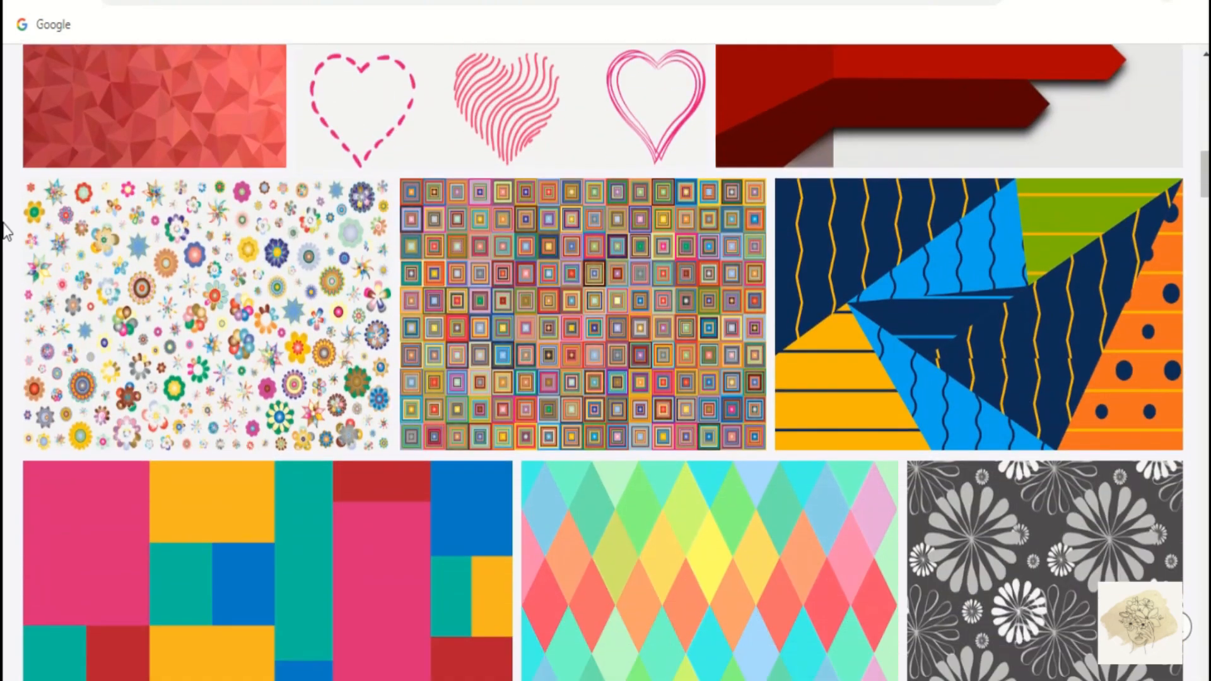
pyautogui.scroll(-5, 7, 231)
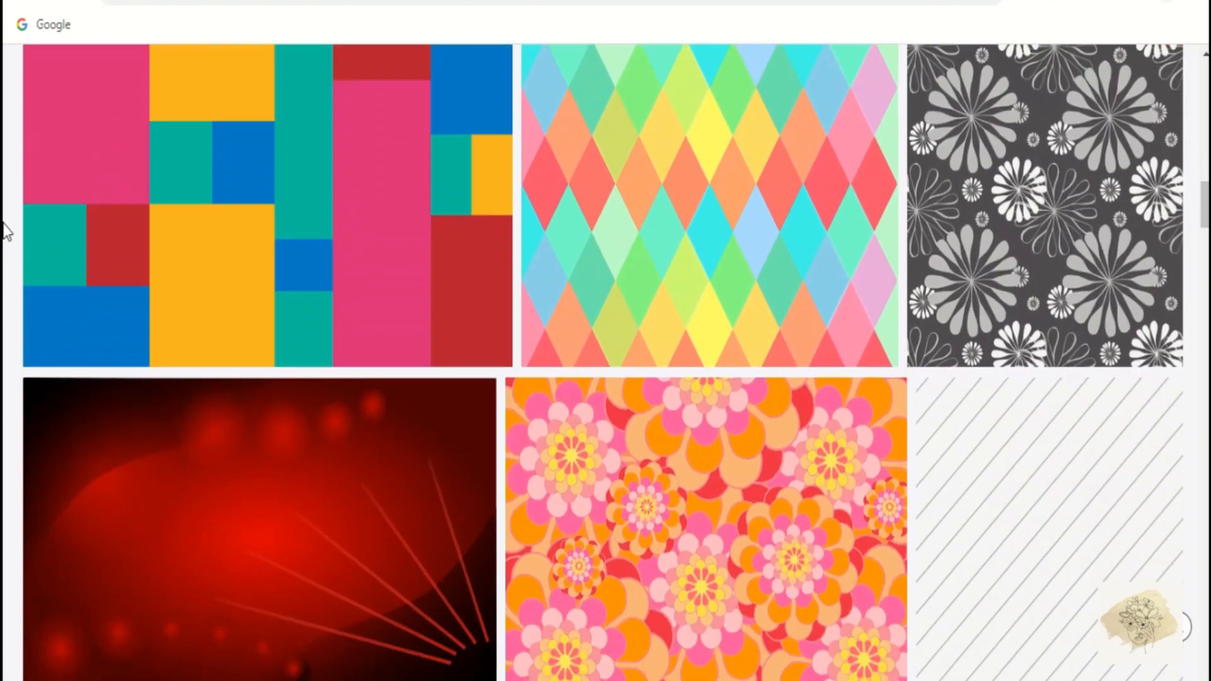
pyautogui.scroll(-8, 7, 231)
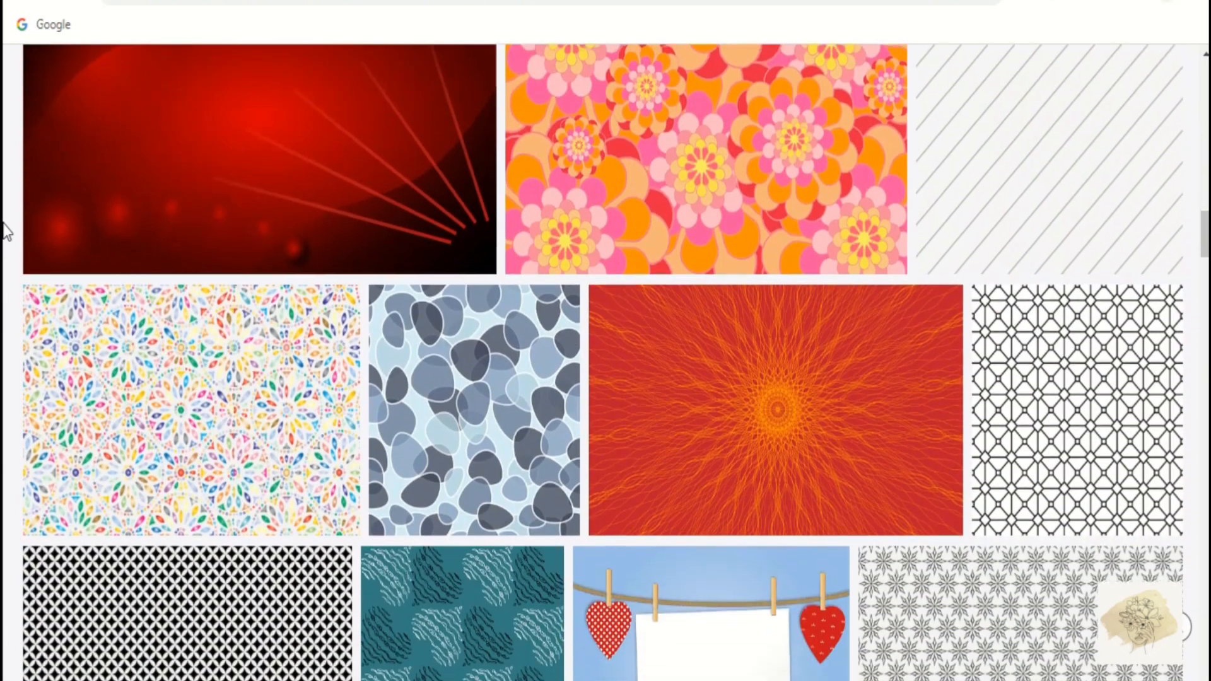
# Step: Open the blue watercolor splash vector from the abstract background results and start its free download
pyautogui.scroll(-6, 6, 231)
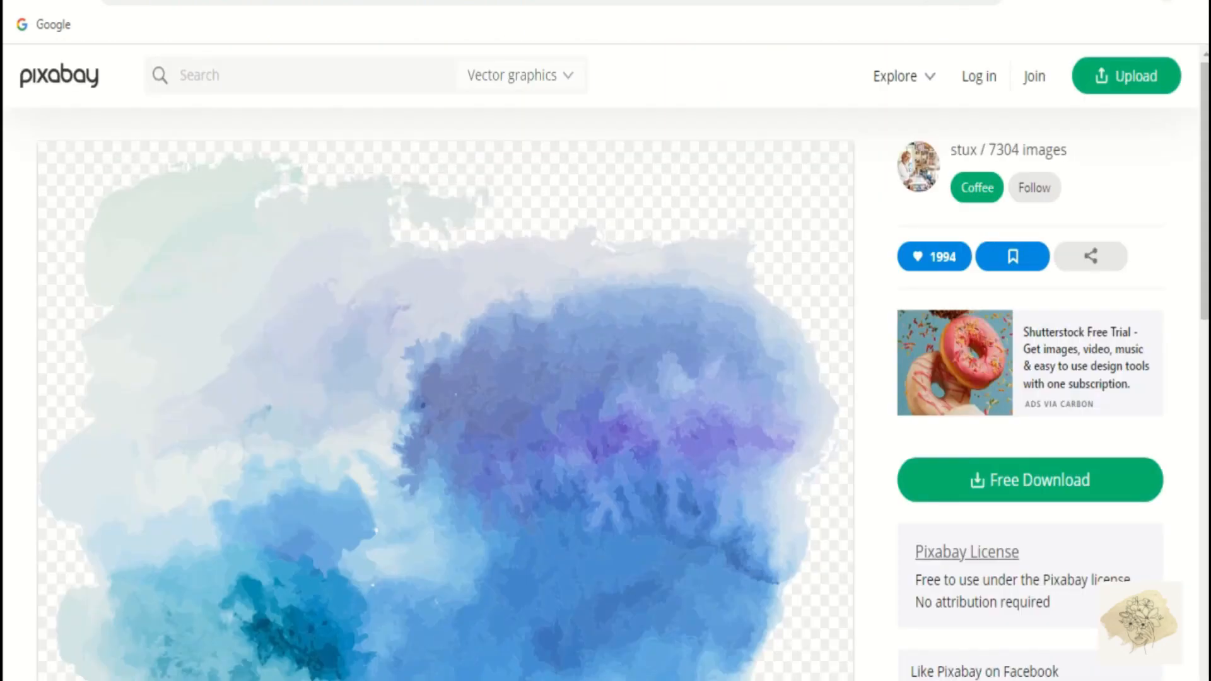
pyautogui.scroll(-3, 663, 292)
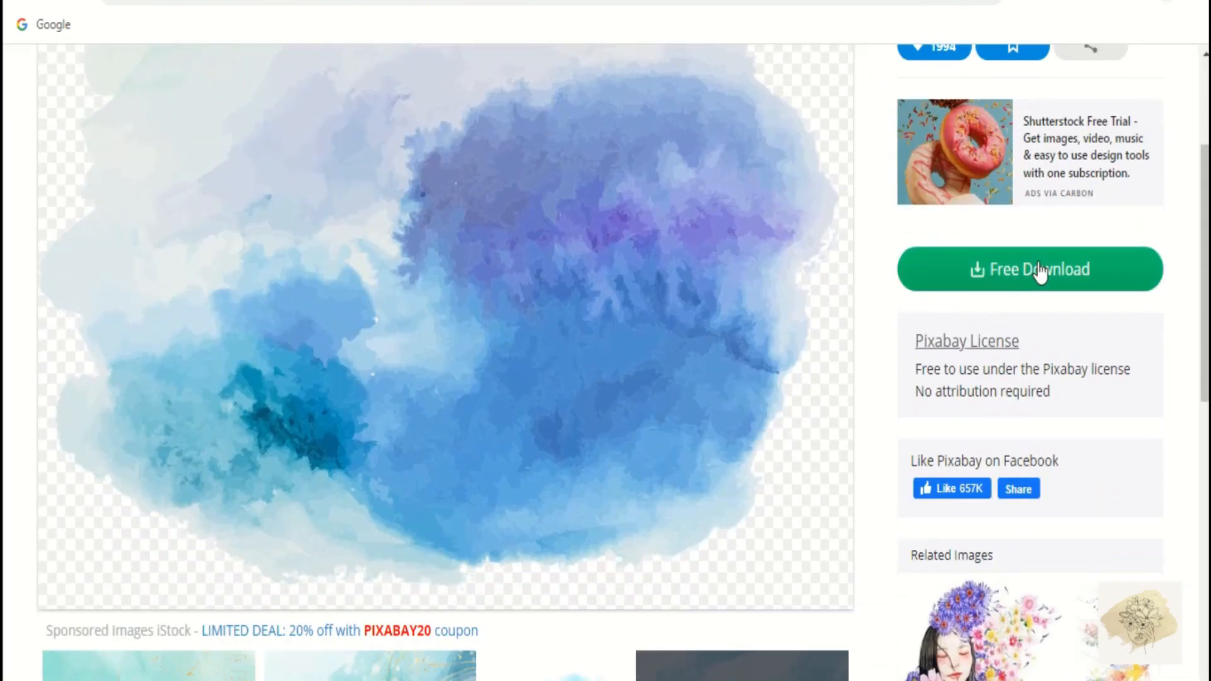
pyautogui.click(1038, 271)
pyautogui.scroll(2, 824, 357)
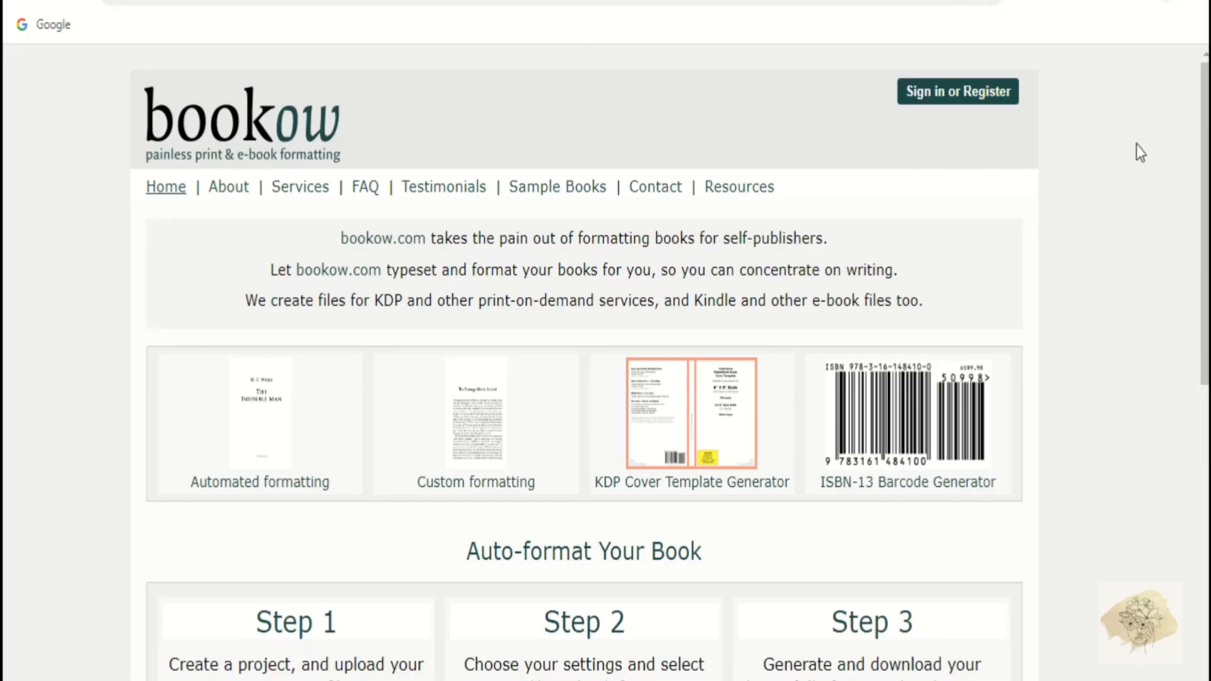
# Step: Switch to Bookow, open the KDP Cover Template Generator page and find the KDP Cover Size Calculator on it
pyautogui.scroll(-2, 1154, 170)
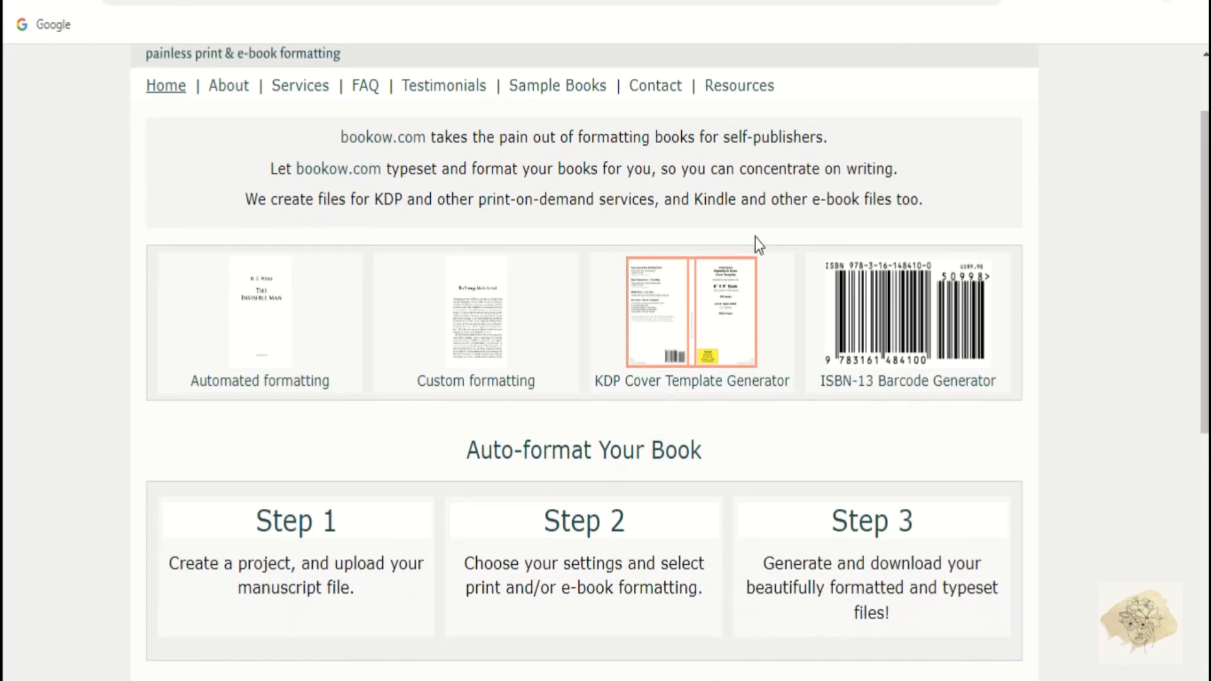
pyautogui.click(726, 332)
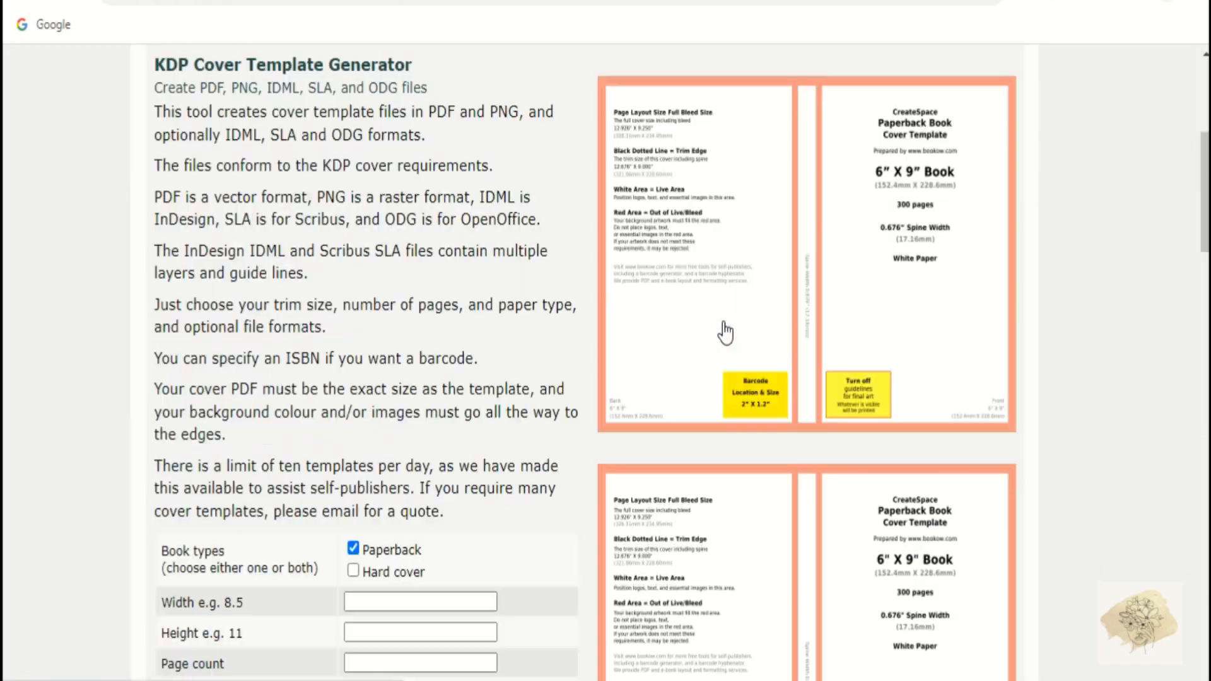
pyautogui.scroll(5, 606, 363)
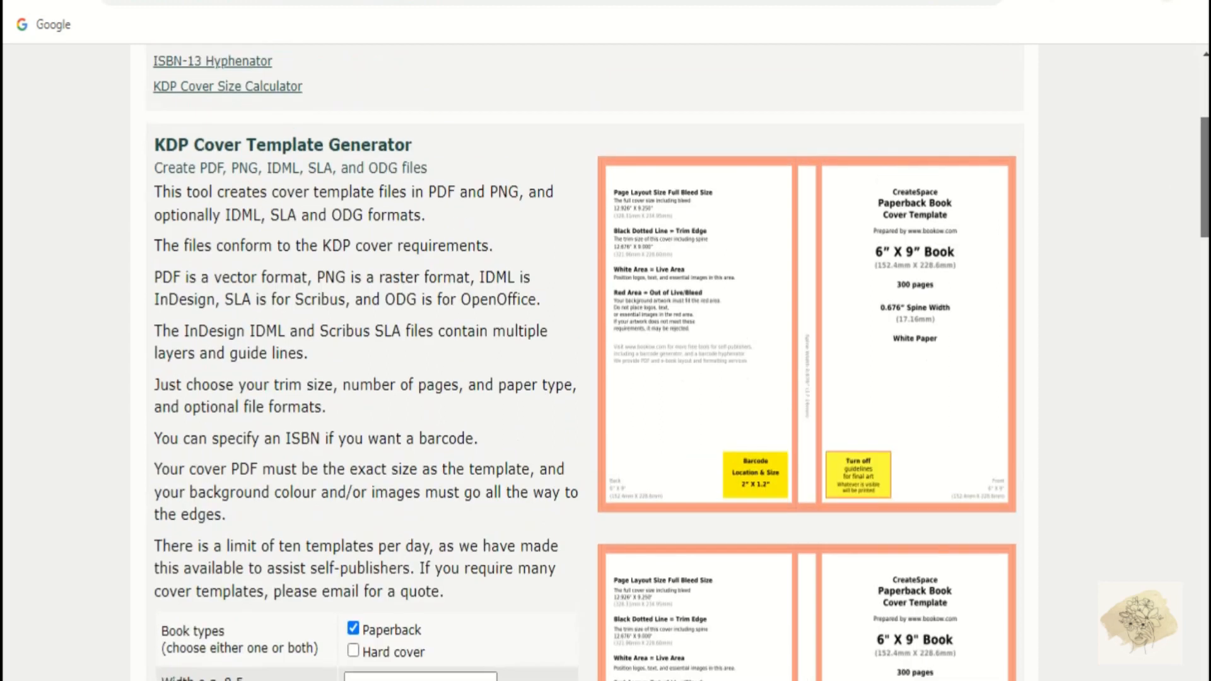
pyautogui.scroll(-9, 606, 363)
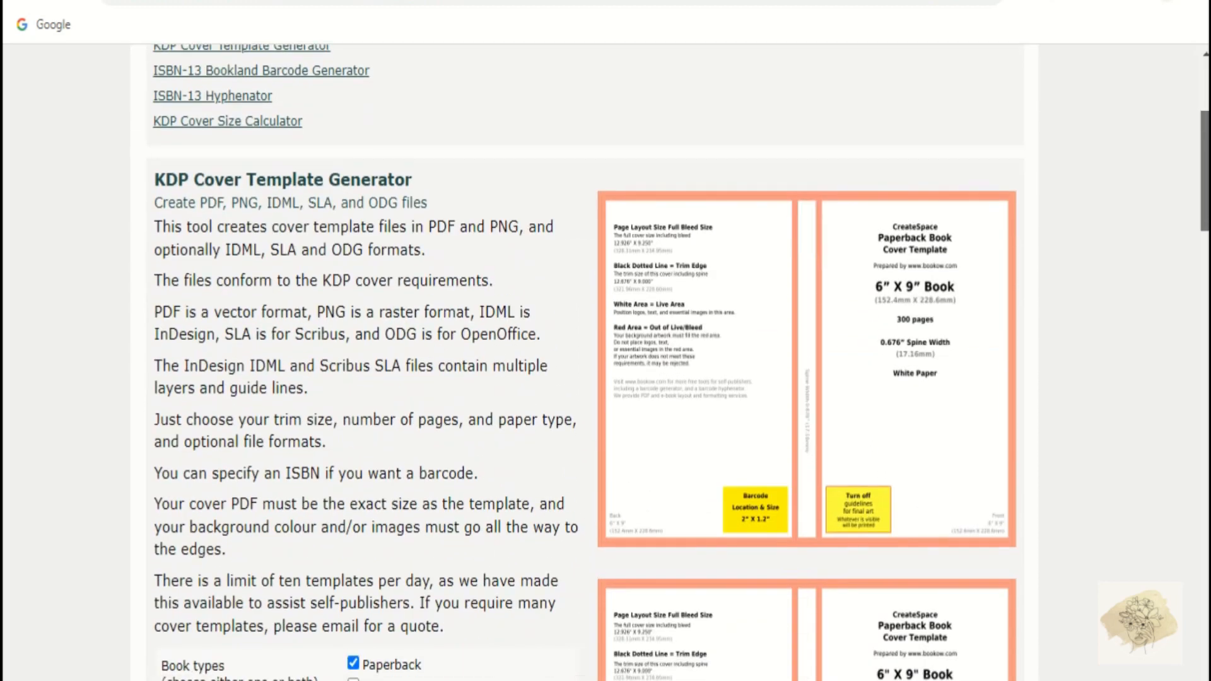
pyautogui.scroll(-18, 1205, 426)
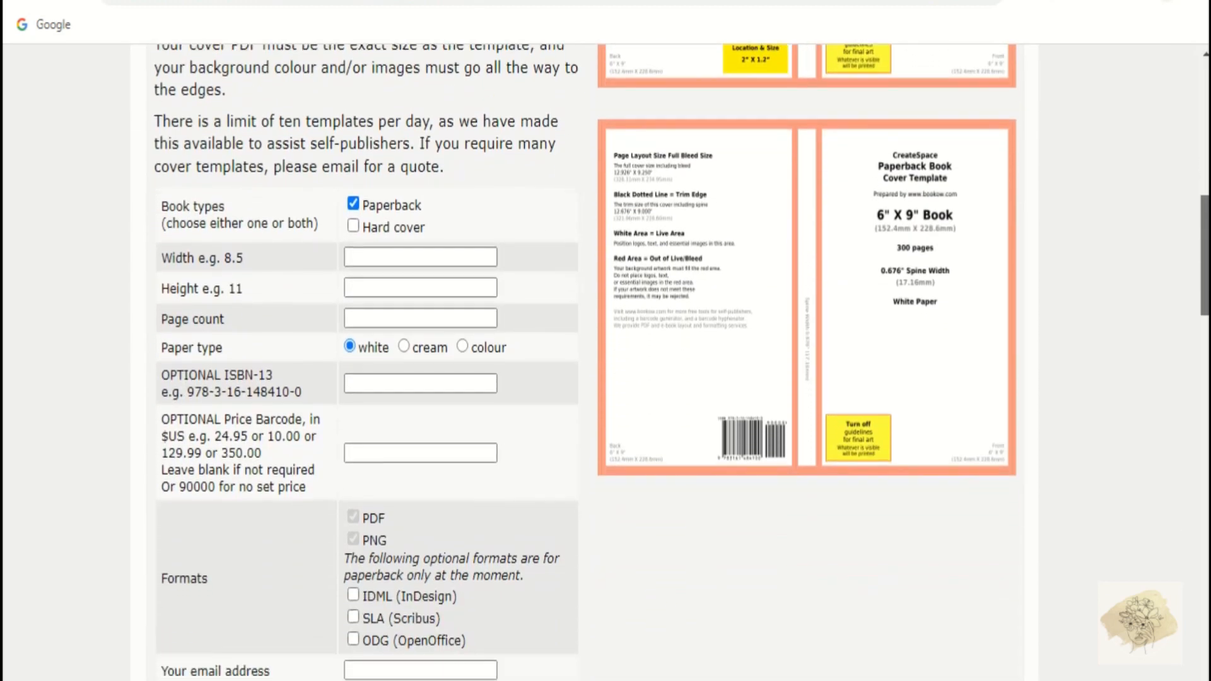
pyautogui.scroll(-13, 1205, 427)
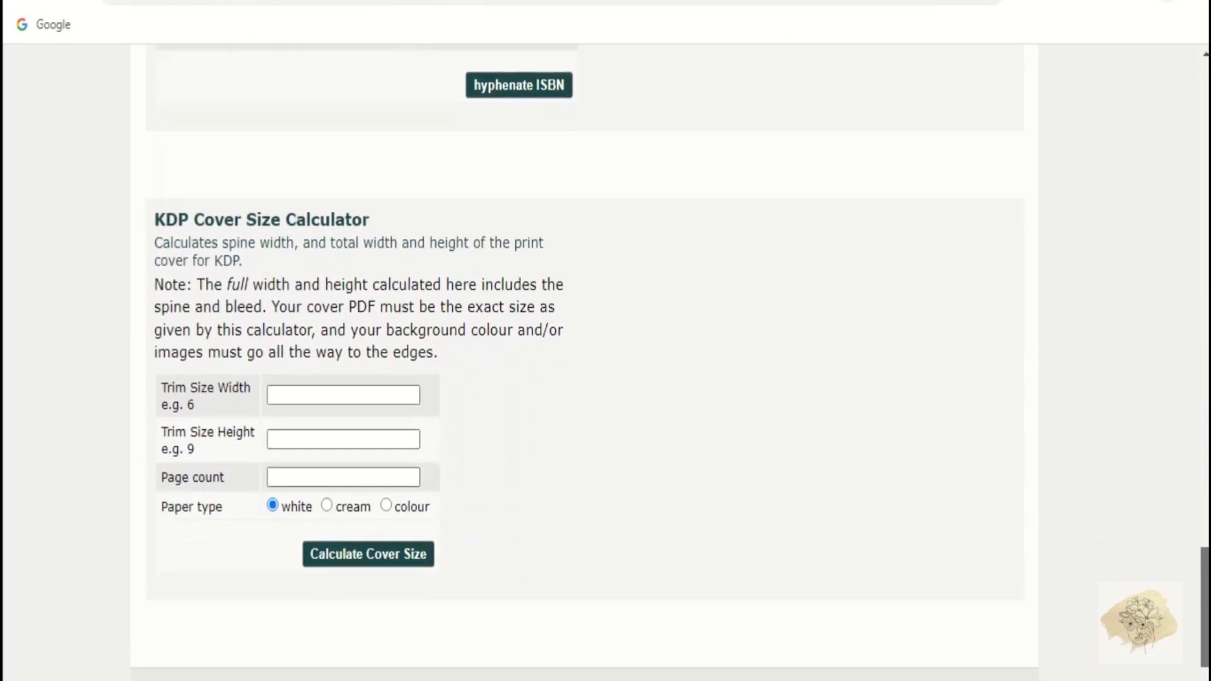
pyautogui.moveTo(1205, 554); pyautogui.dragTo(1205, 560)
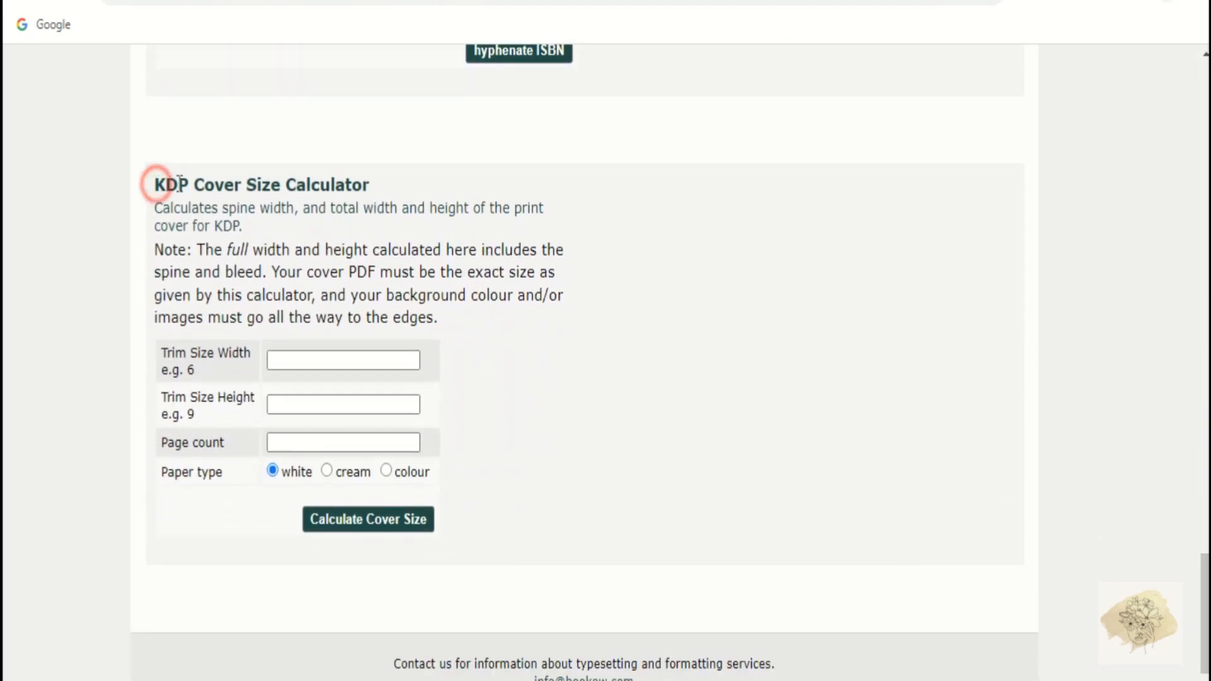
pyautogui.moveTo(286, 192); pyautogui.dragTo(384, 188)
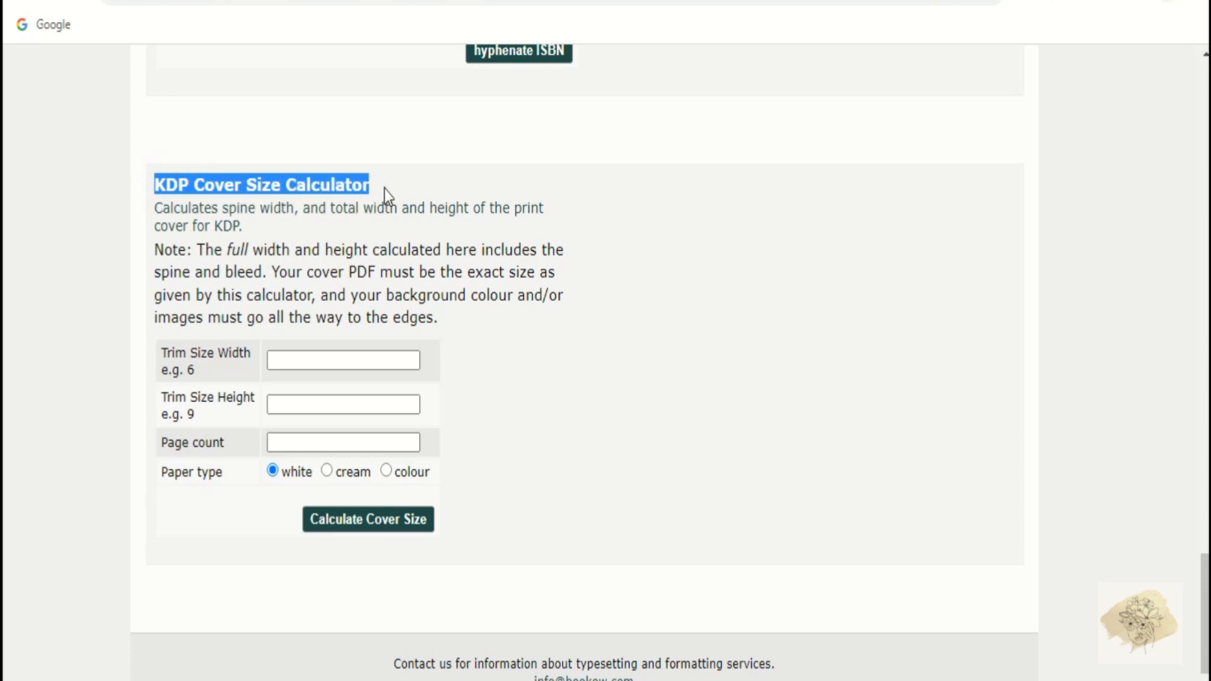
# Step: Calculate the KDP cover size for a trim width of 6, trim height of 9 and 100 pages
pyautogui.click(310, 359)
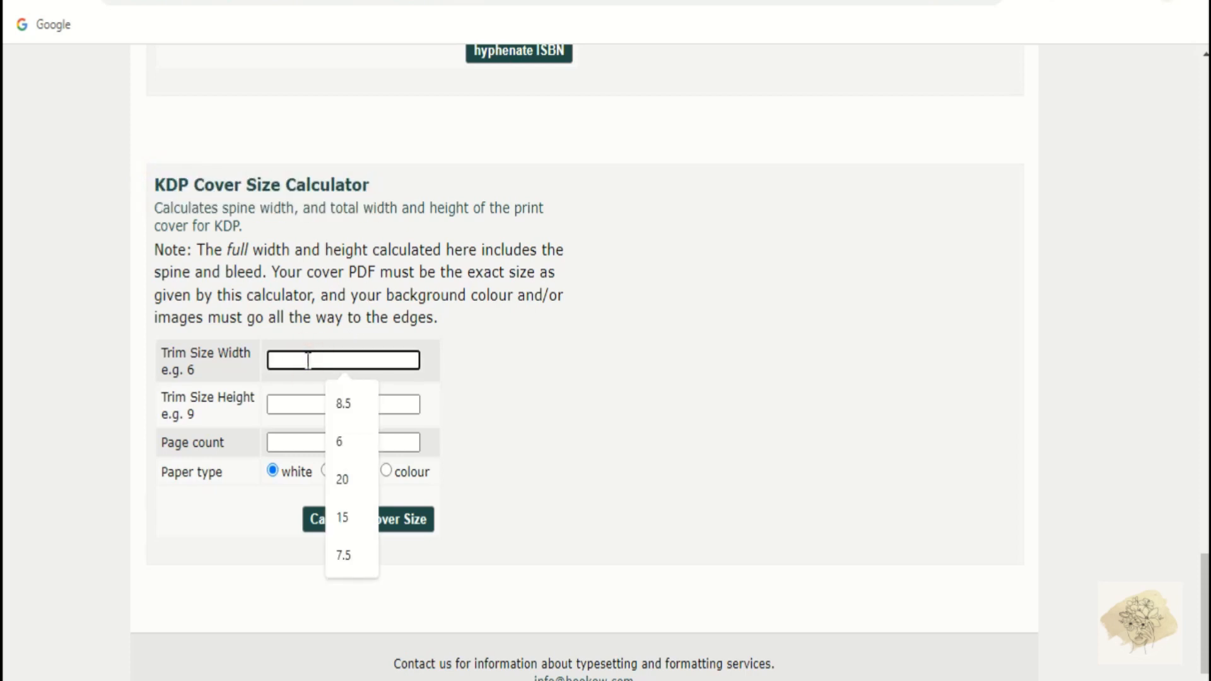
pyautogui.write('6')
pyautogui.click(301, 405)
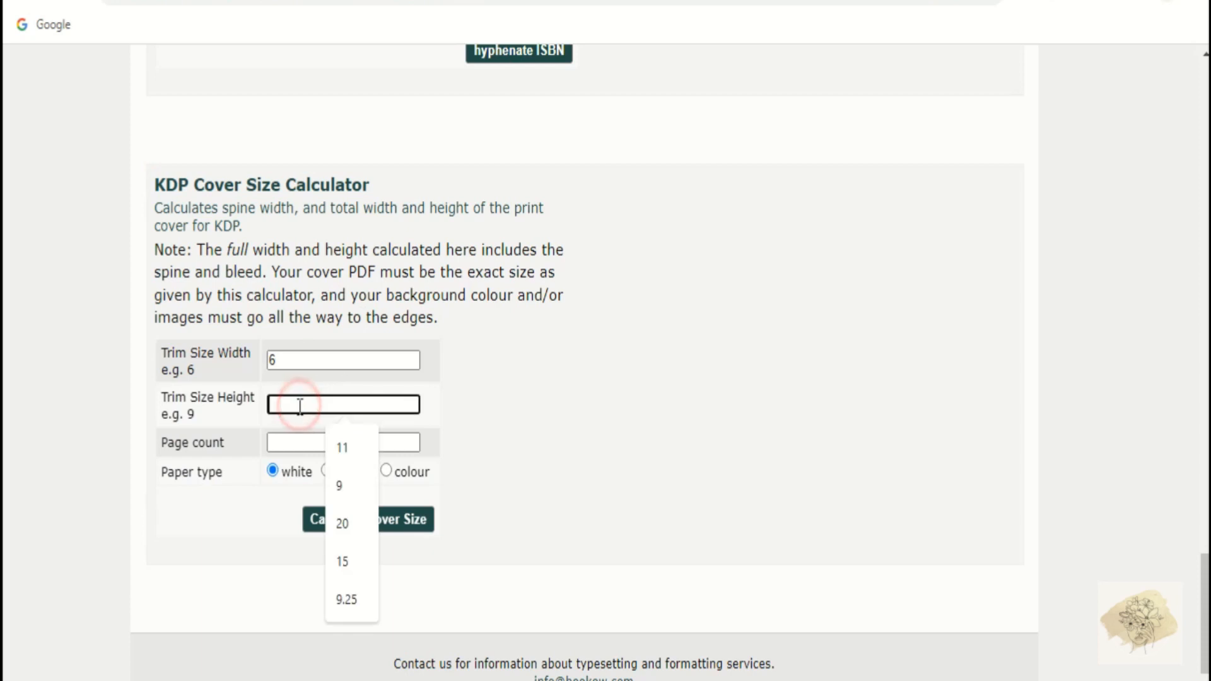
pyautogui.write('9')
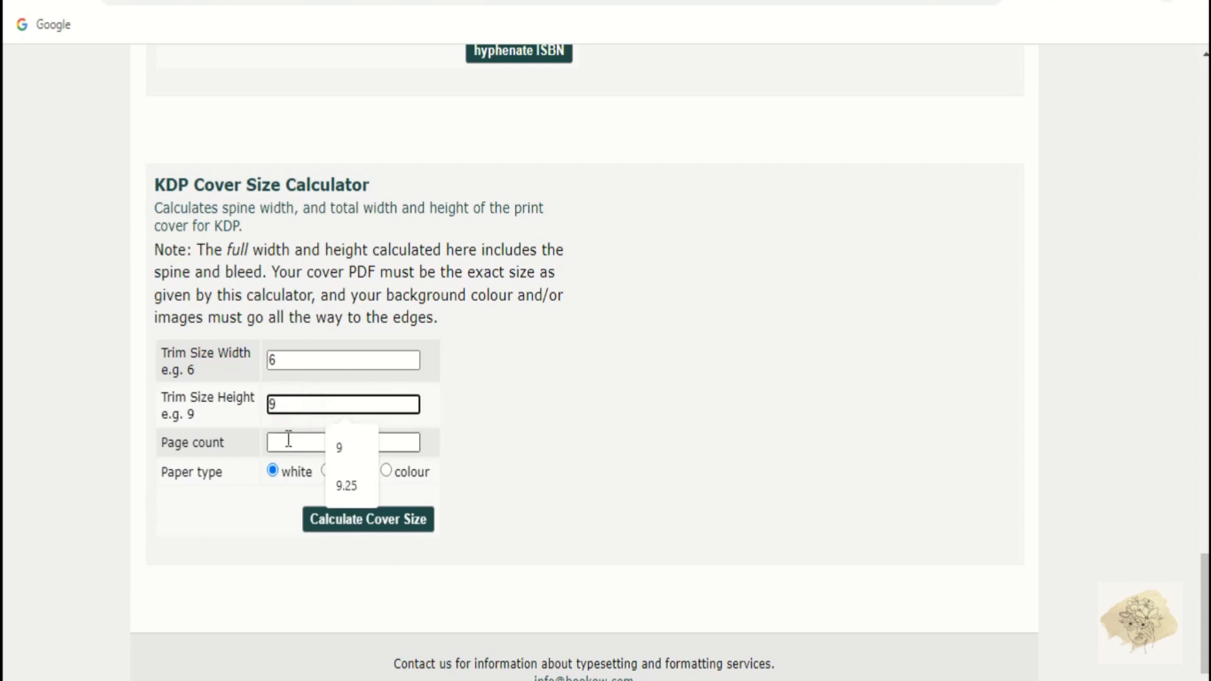
pyautogui.click(288, 440)
pyautogui.write('100')
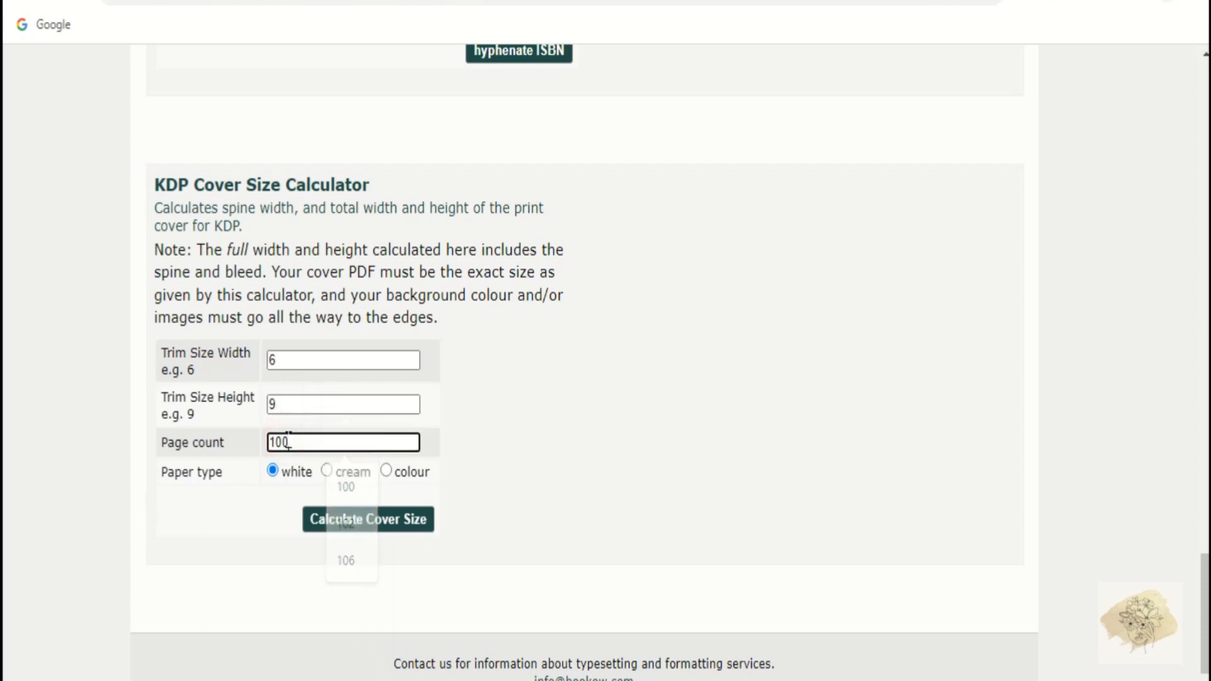
pyautogui.click(355, 525)
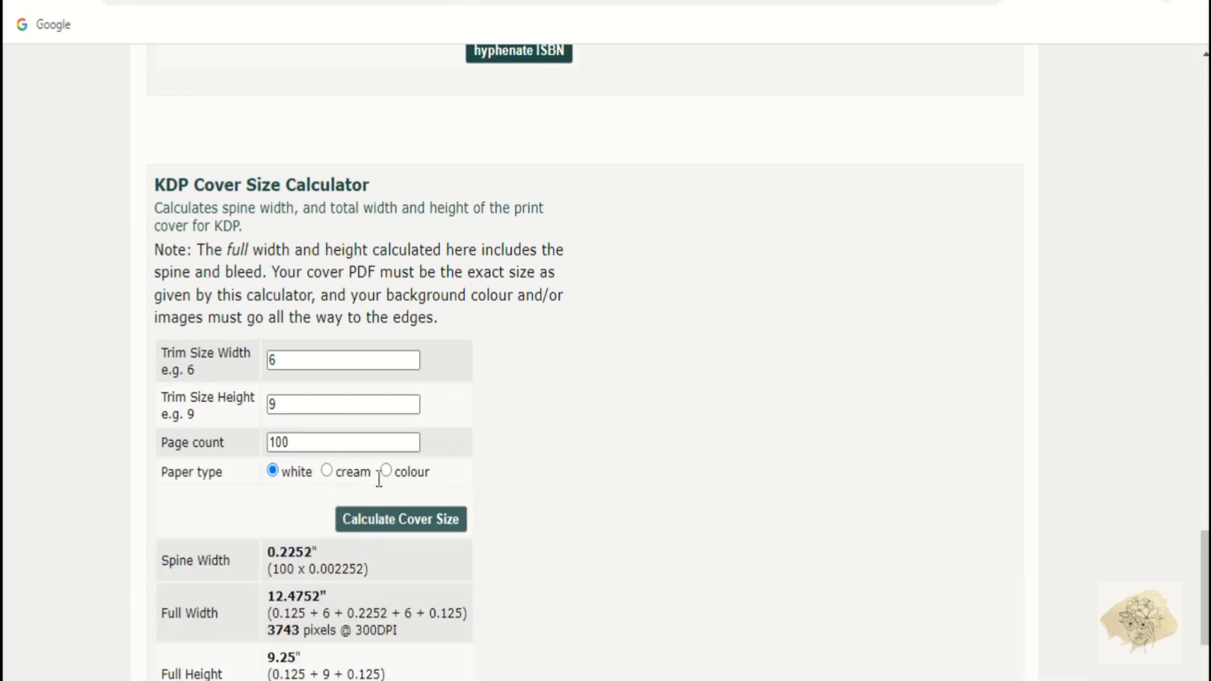
pyautogui.scroll(-3, 555, 271)
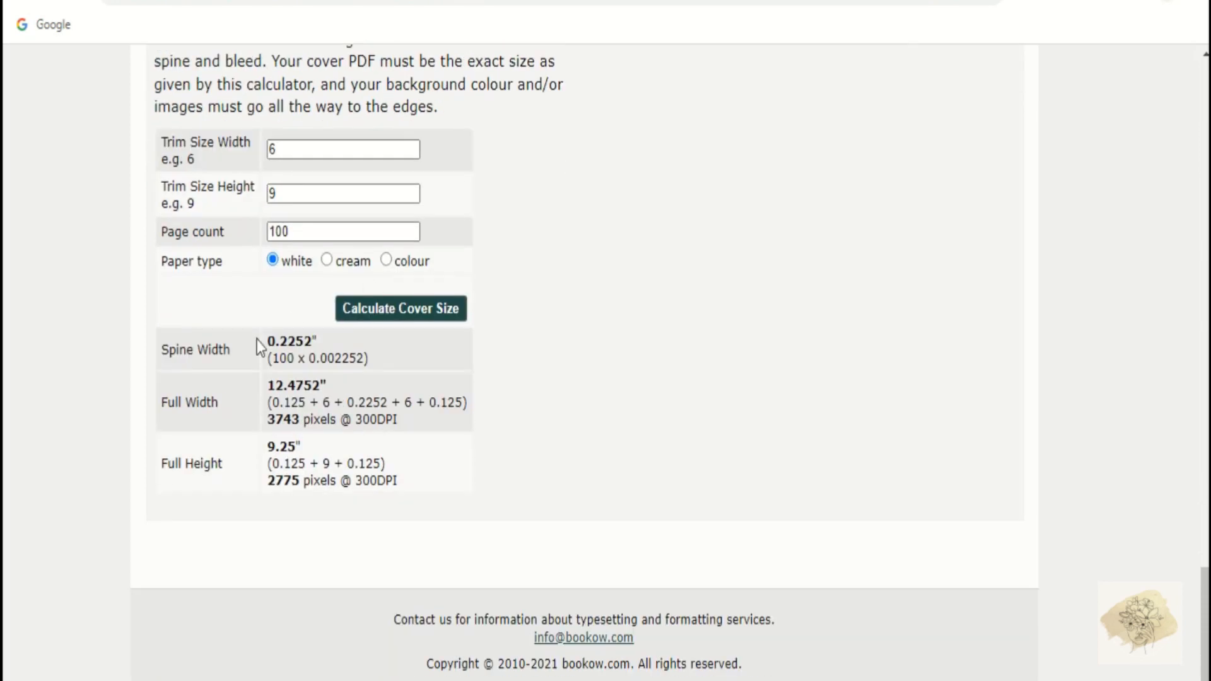
# Step: Copy the calculated full width, switch to Canva and paste it as the width, 12.475 in, of a custom-size design
pyautogui.rightClick(316, 391)
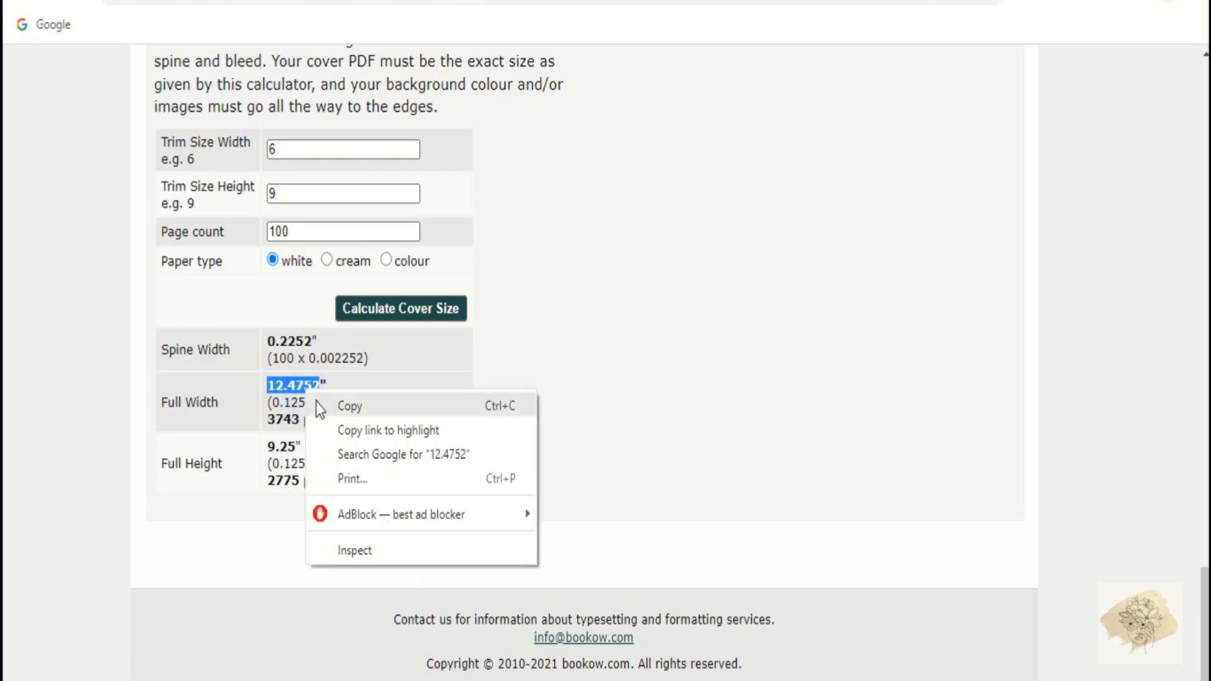
pyautogui.click(318, 402)
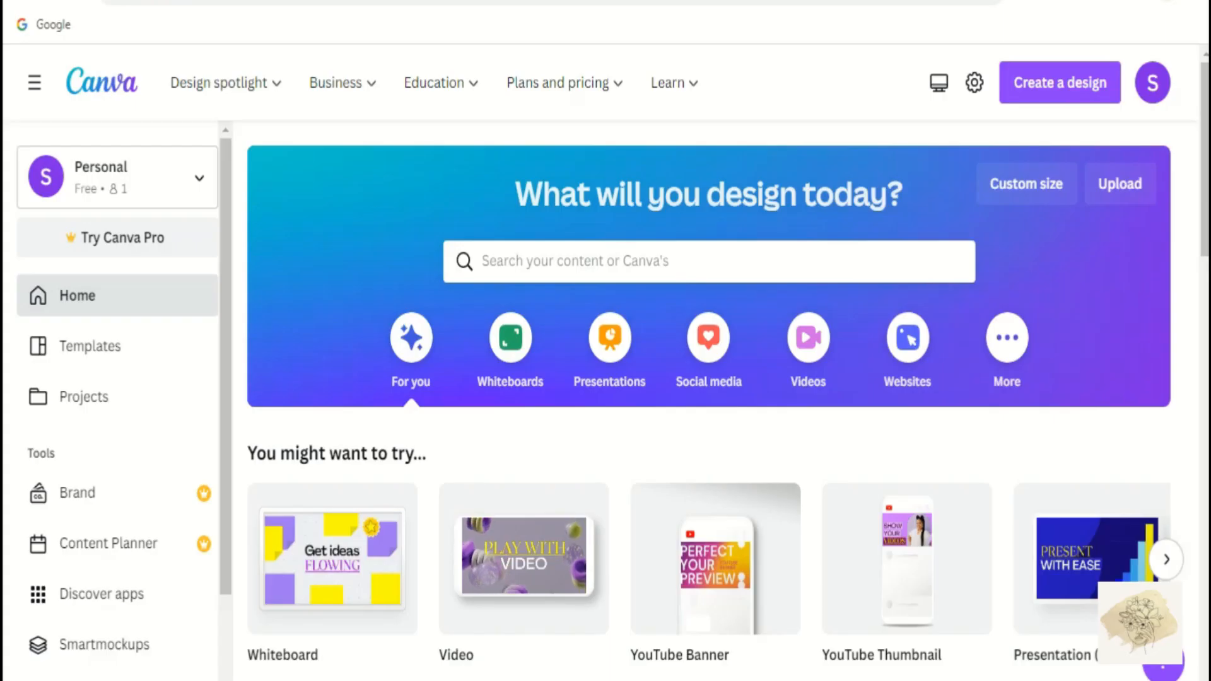
pyautogui.click(1072, 94)
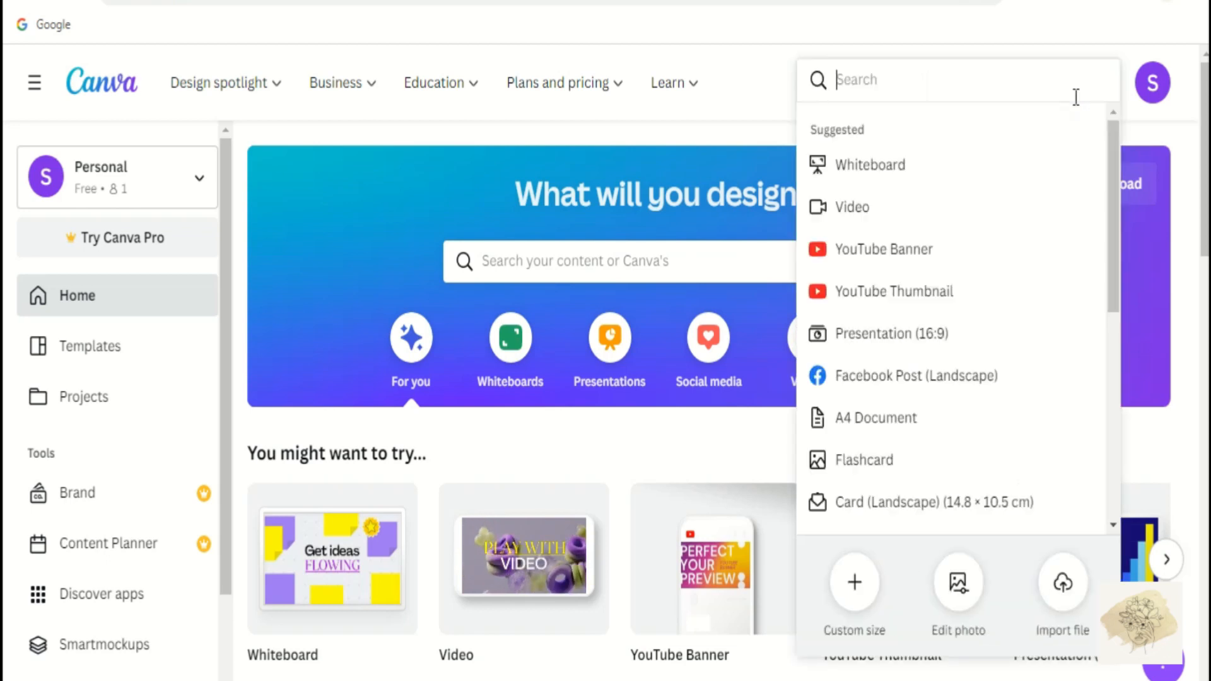
pyautogui.click(854, 581)
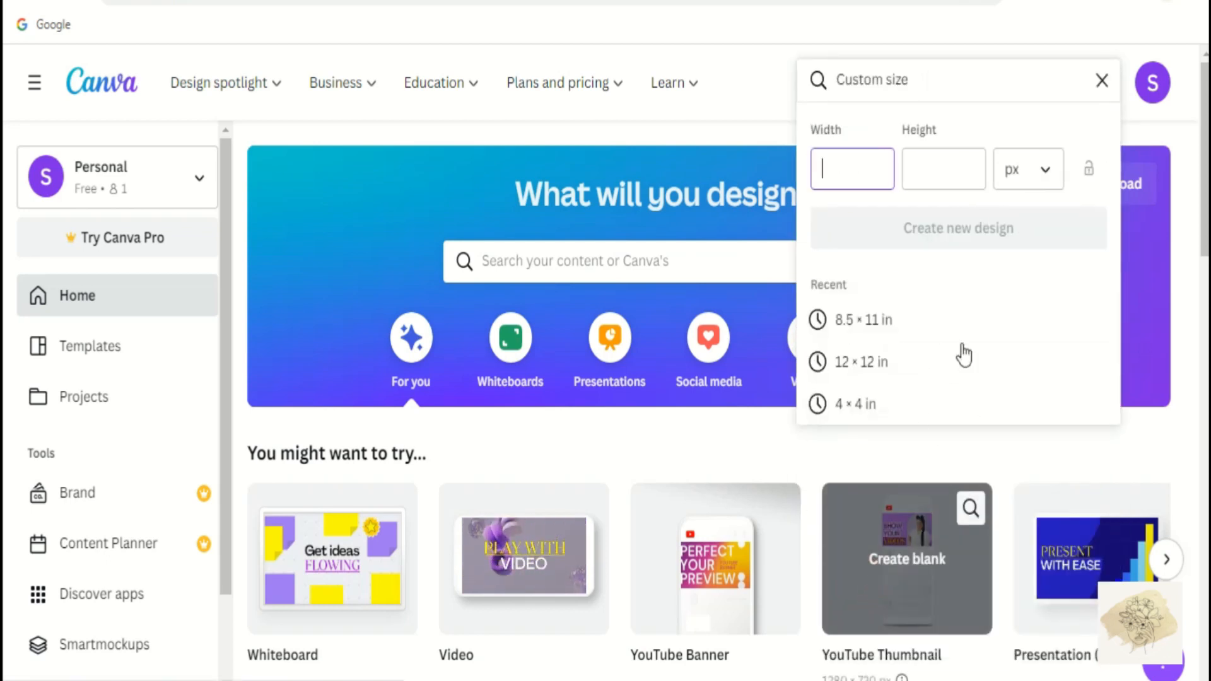
pyautogui.click(1022, 174)
pyautogui.click(1033, 275)
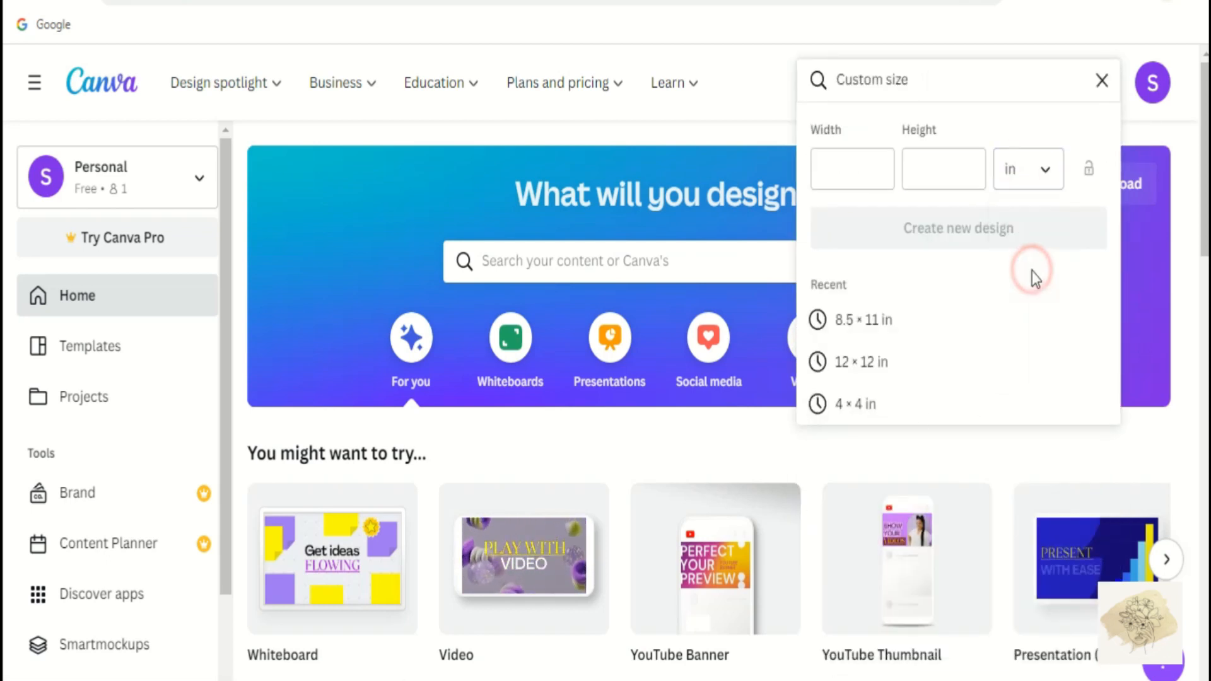
pyautogui.click(872, 170)
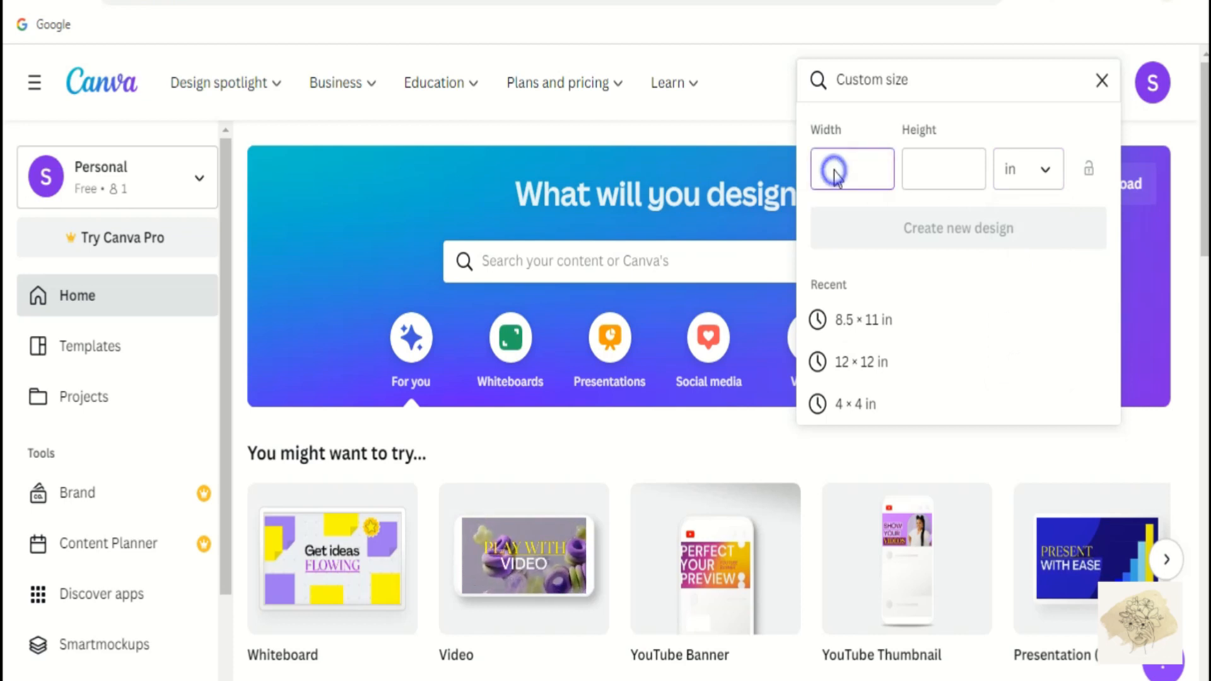
pyautogui.rightClick(834, 171)
pyautogui.click(868, 289)
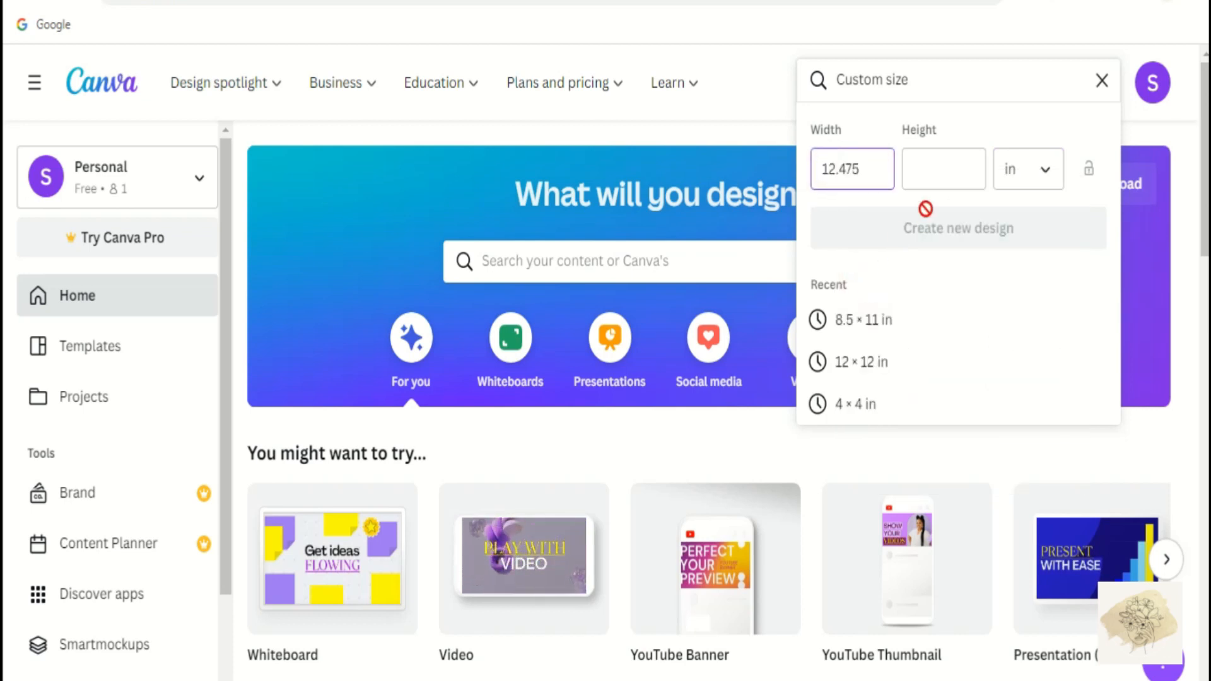
# Step: Copy the full height from Bookow into the custom design's height, 9.25 in, and create the new Canva design
pyautogui.click(930, 178)
pyautogui.click(378, 2)
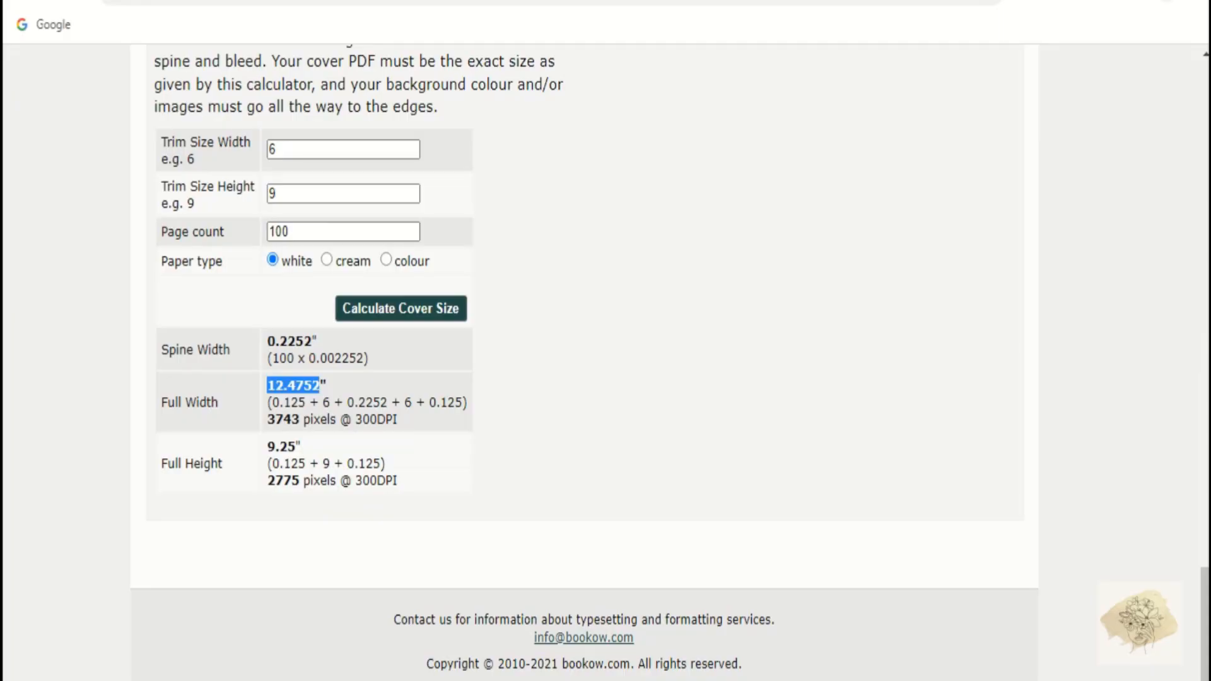
pyautogui.rightClick(286, 448)
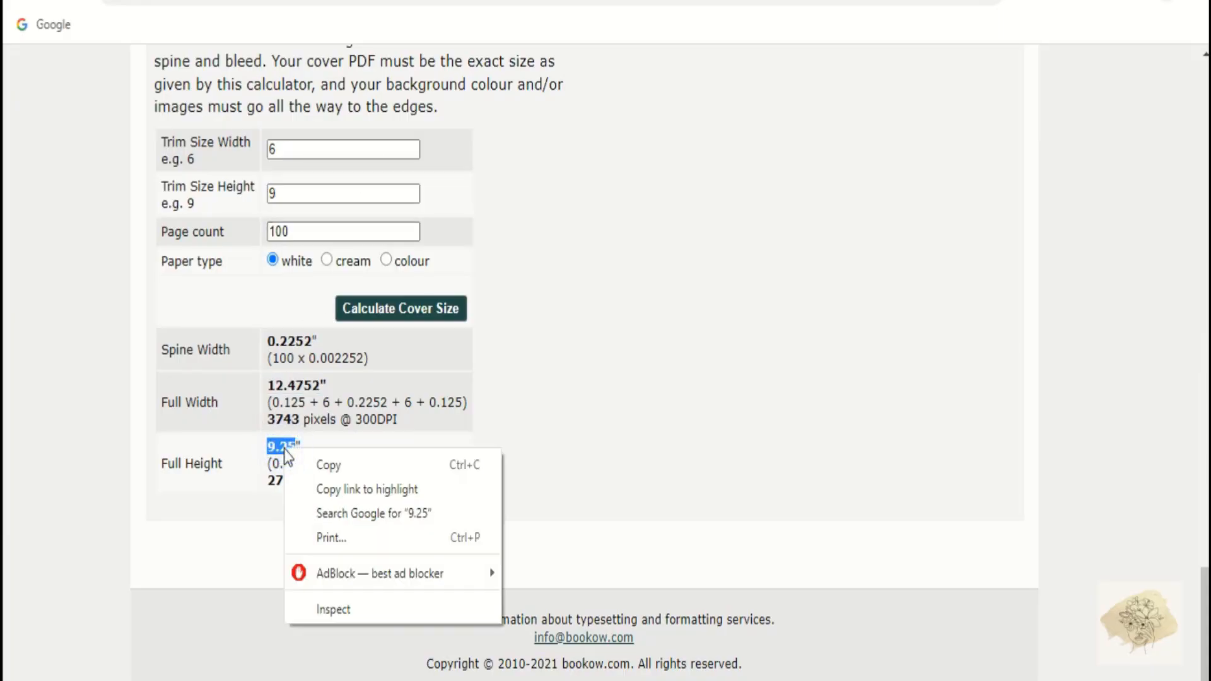
pyautogui.click(294, 455)
pyautogui.click(208, 1)
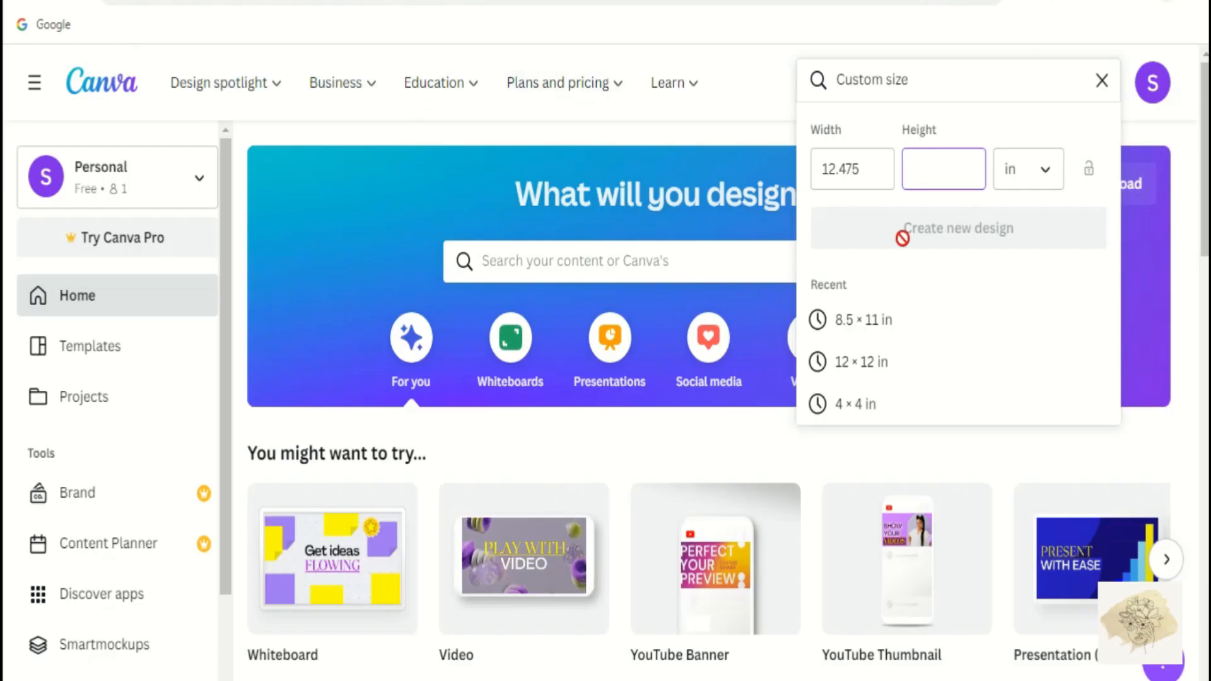
pyautogui.rightClick(932, 170)
pyautogui.click(968, 289)
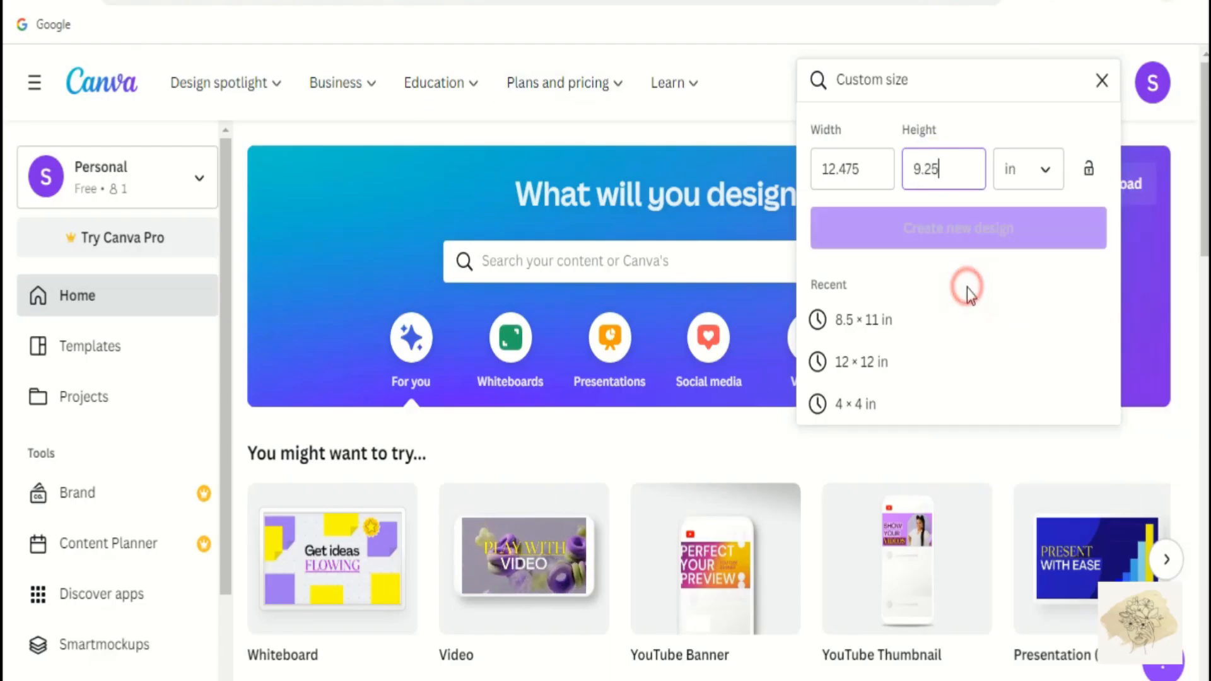
pyautogui.click(883, 228)
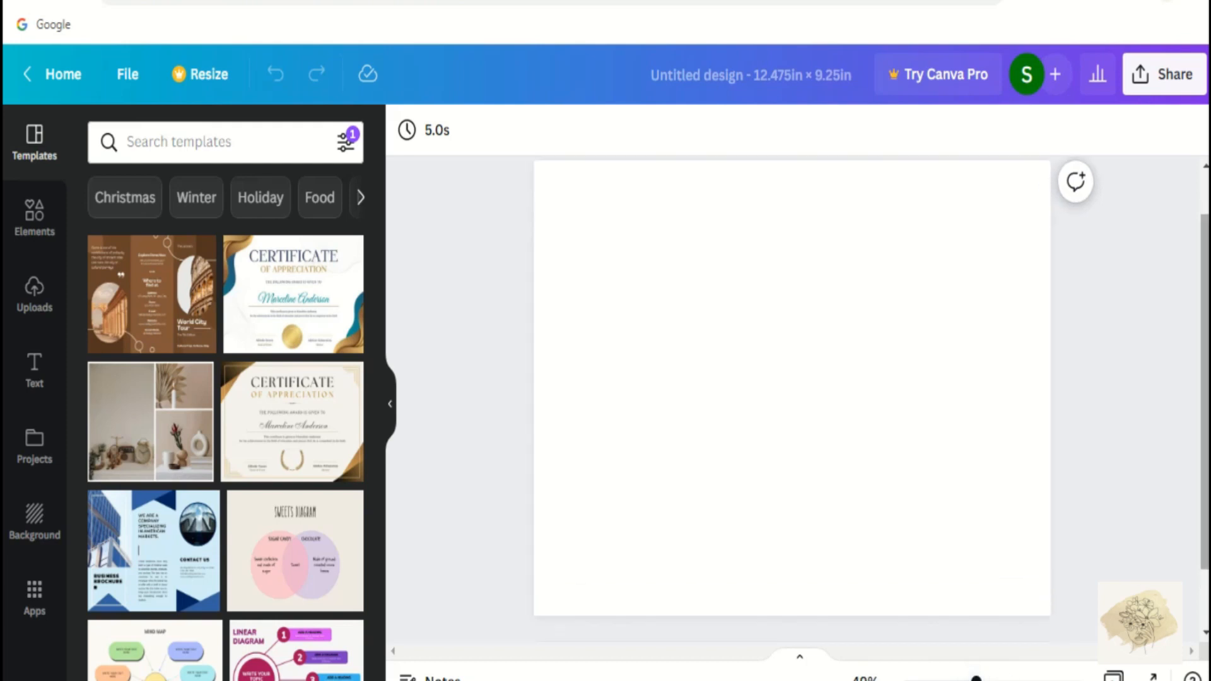
# Step: Switch to Bookow and fill in the KDP cover template form with width 6, height 9 and page count 100
pyautogui.click(541, 2)
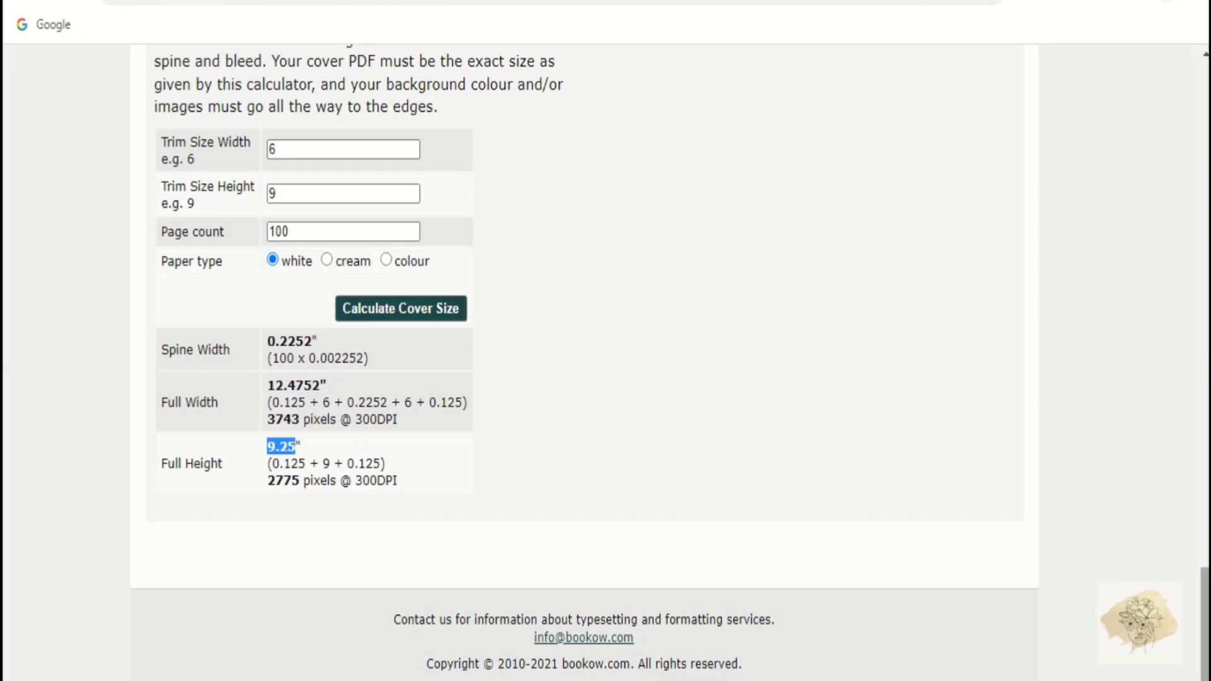
pyautogui.scroll(15, 583, 363)
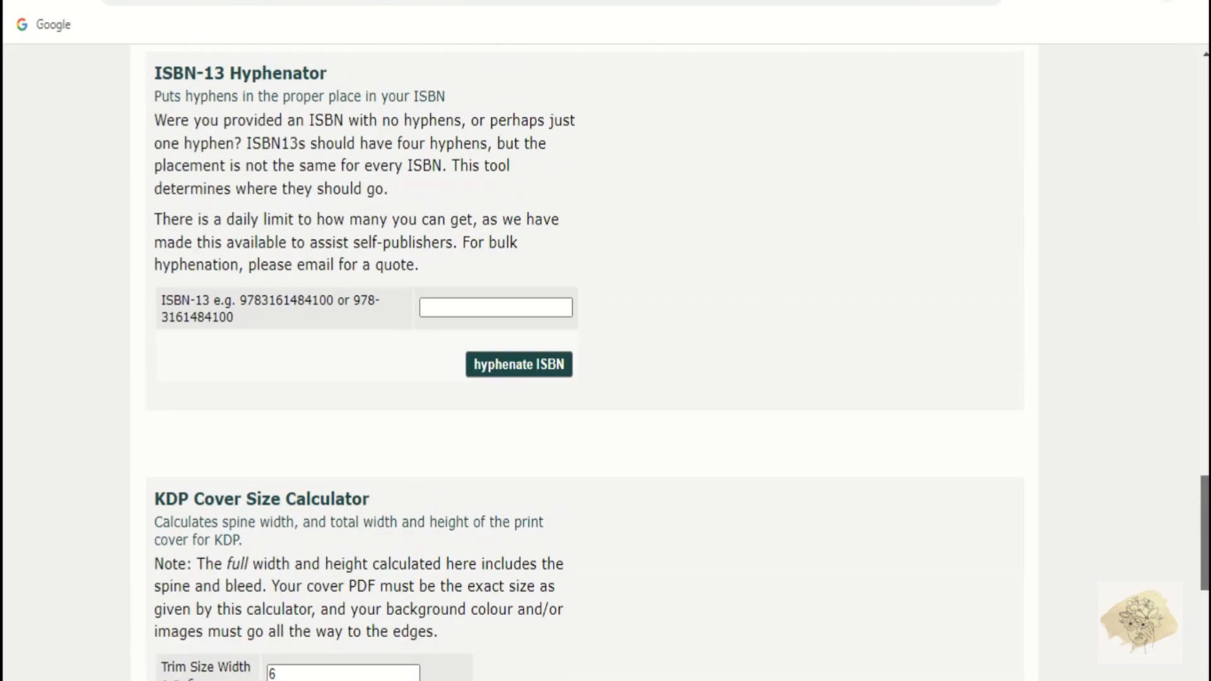
pyautogui.scroll(15, 583, 362)
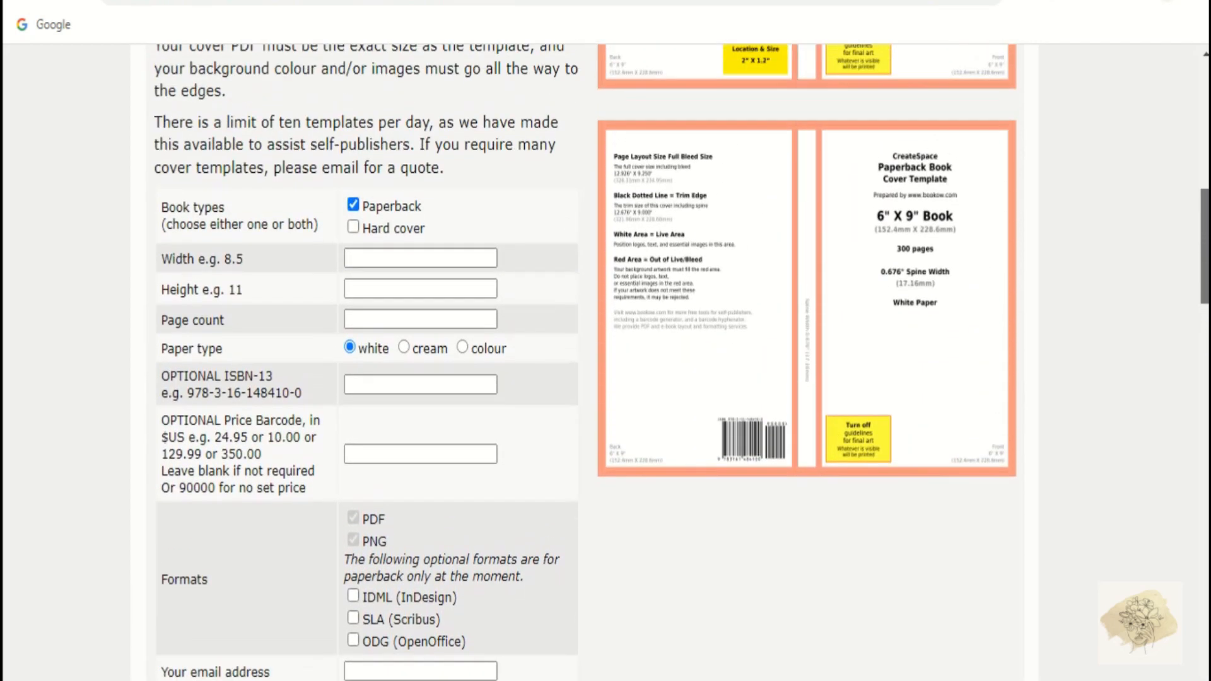
pyautogui.moveTo(1205, 246); pyautogui.dragTo(1205, 239)
pyautogui.click(359, 303)
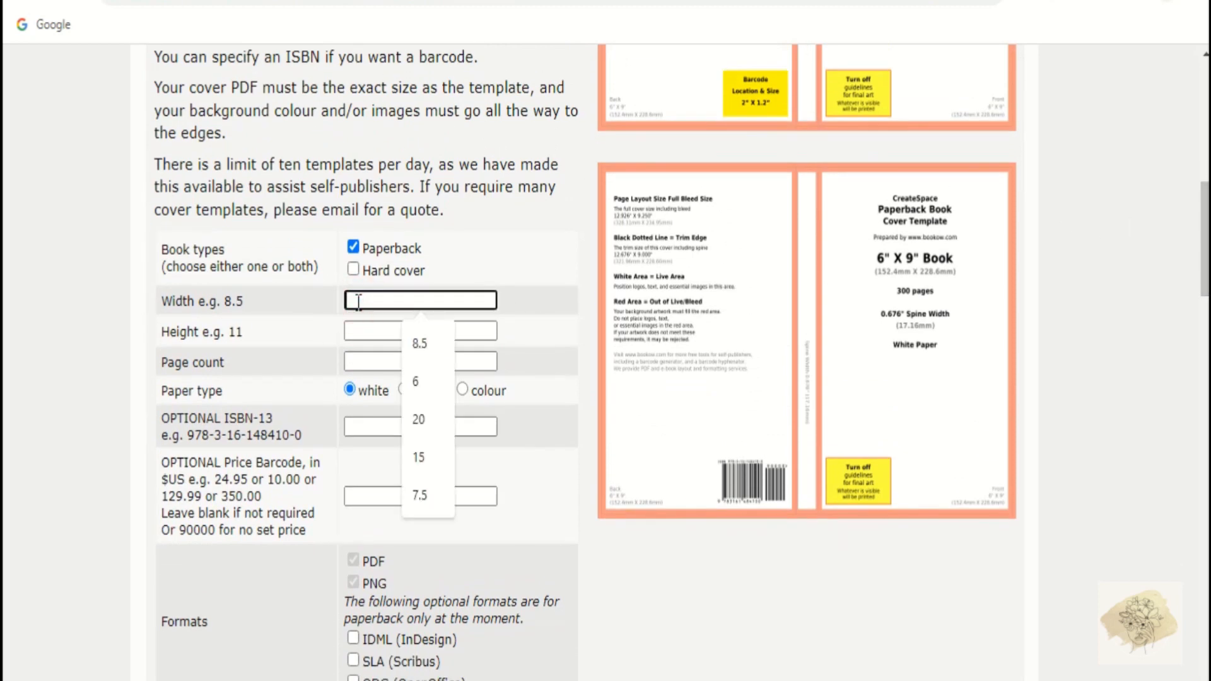
pyautogui.write('6')
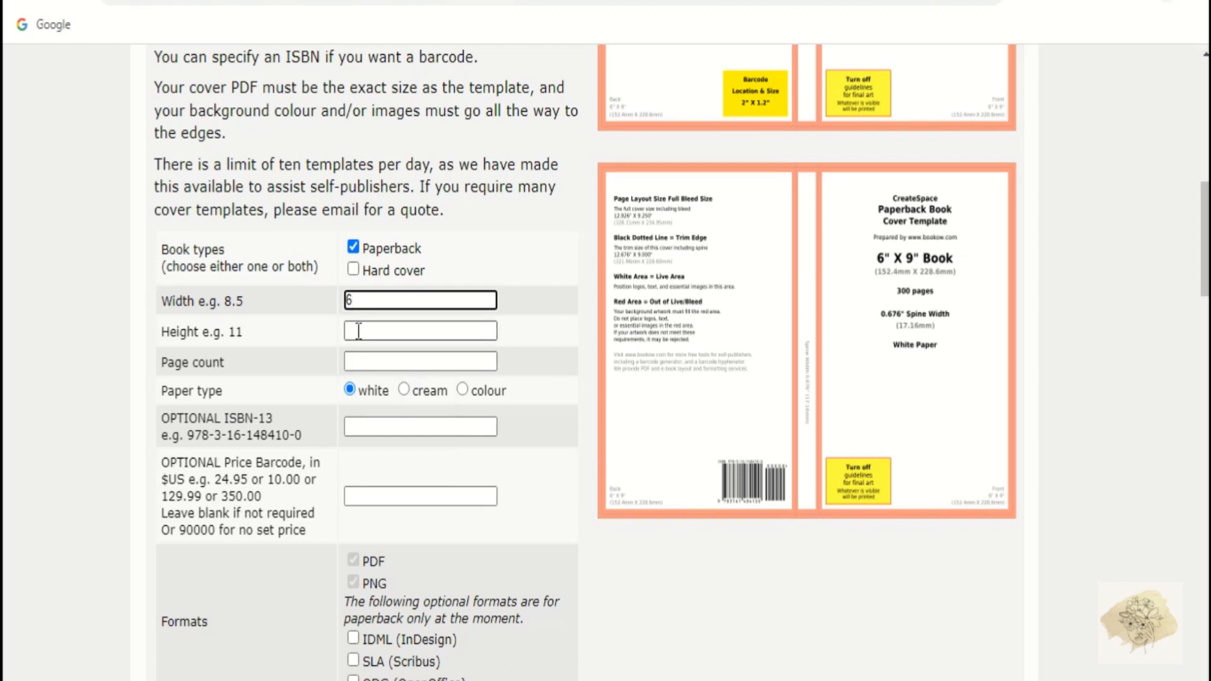
pyautogui.click(358, 332)
pyautogui.write('9')
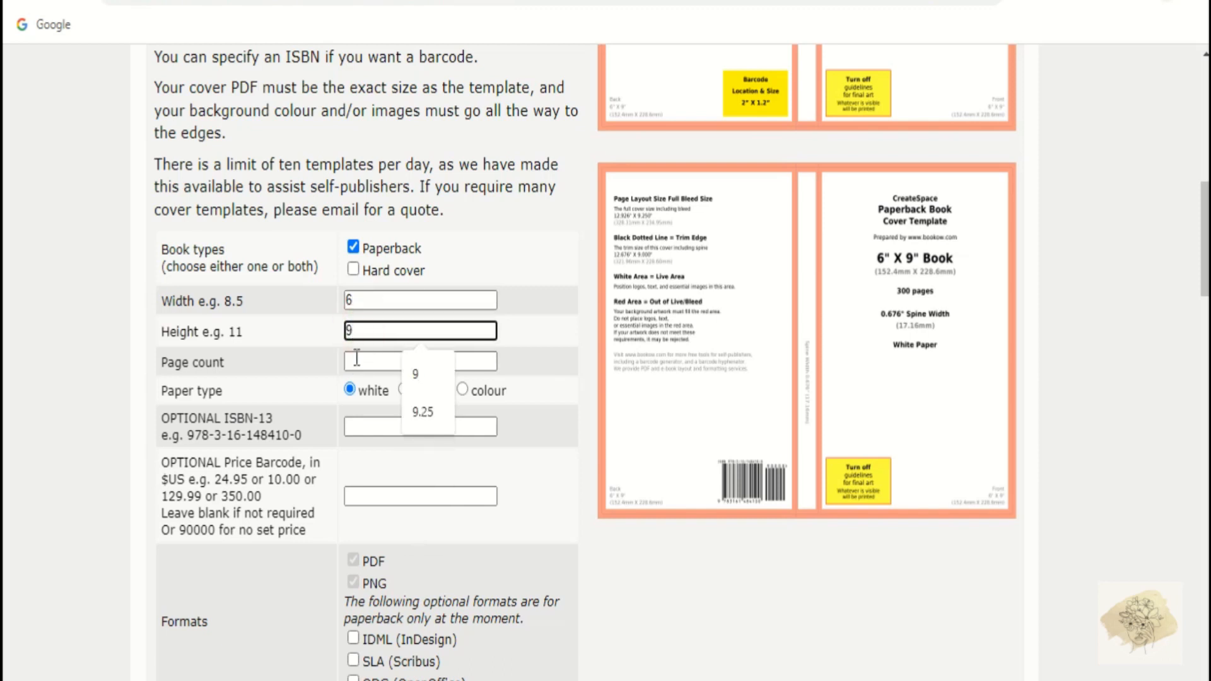
pyautogui.click(357, 360)
pyautogui.write('100')
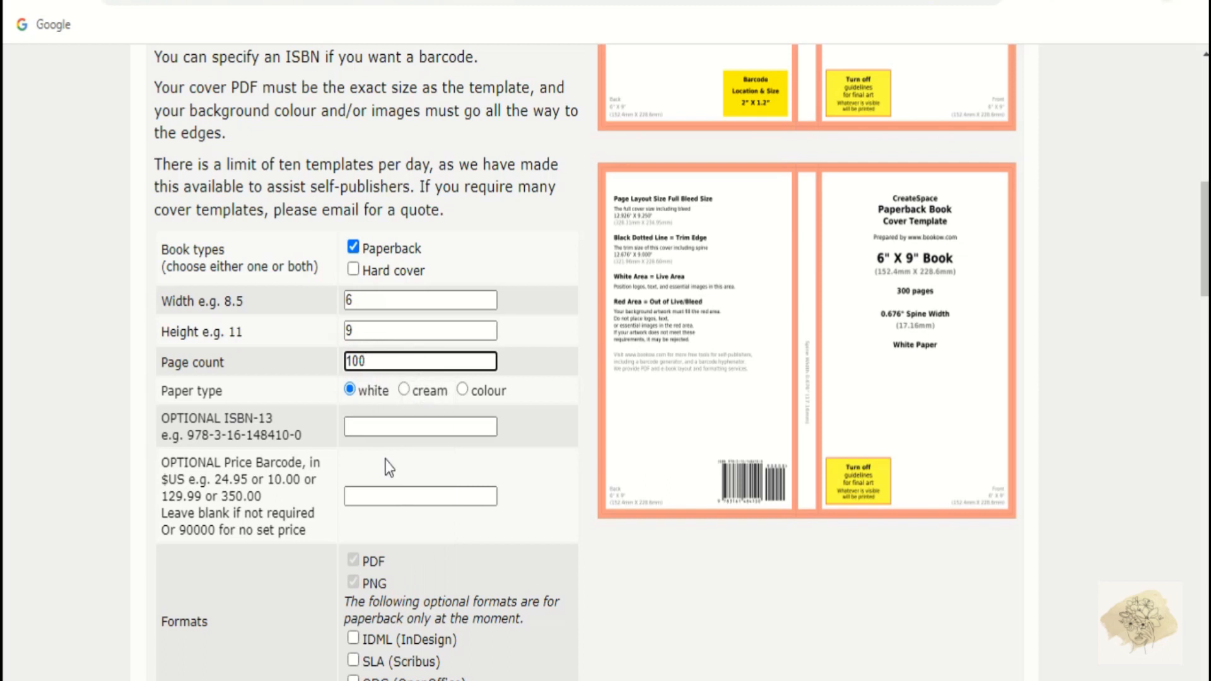
# Step: Fill in the email address twice, consent to email, and request the cover template by email without making a donation
pyautogui.scroll(-5, 389, 467)
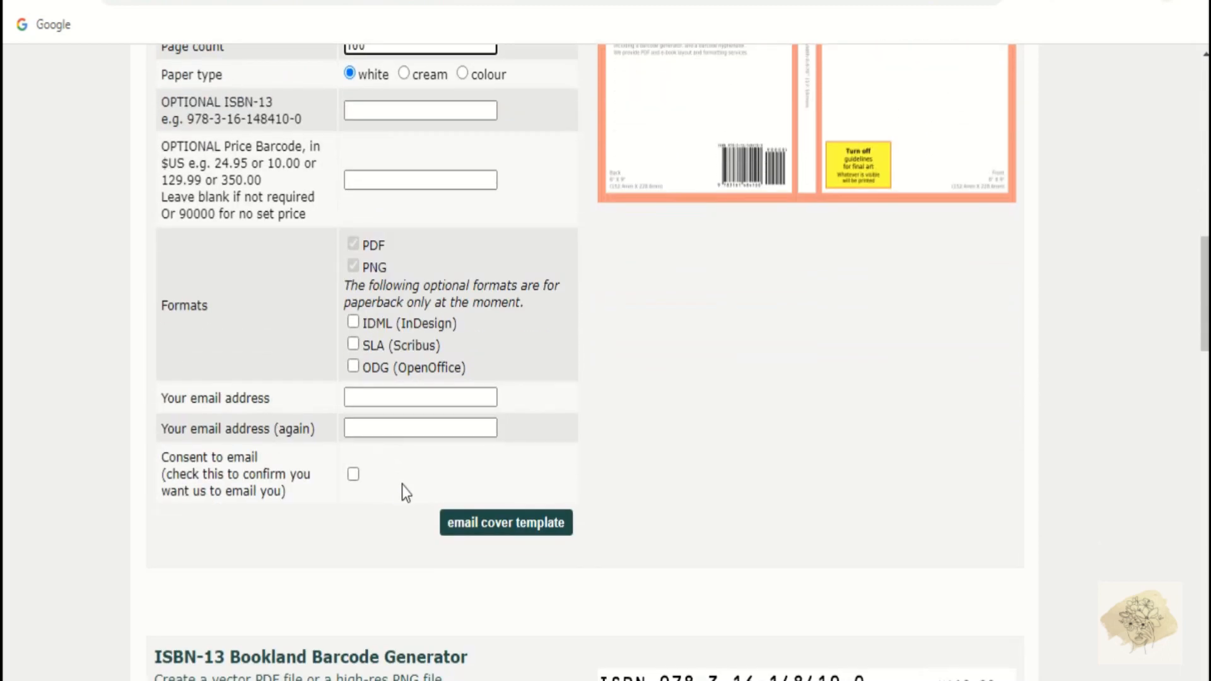
pyautogui.click(353, 474)
pyautogui.click(505, 523)
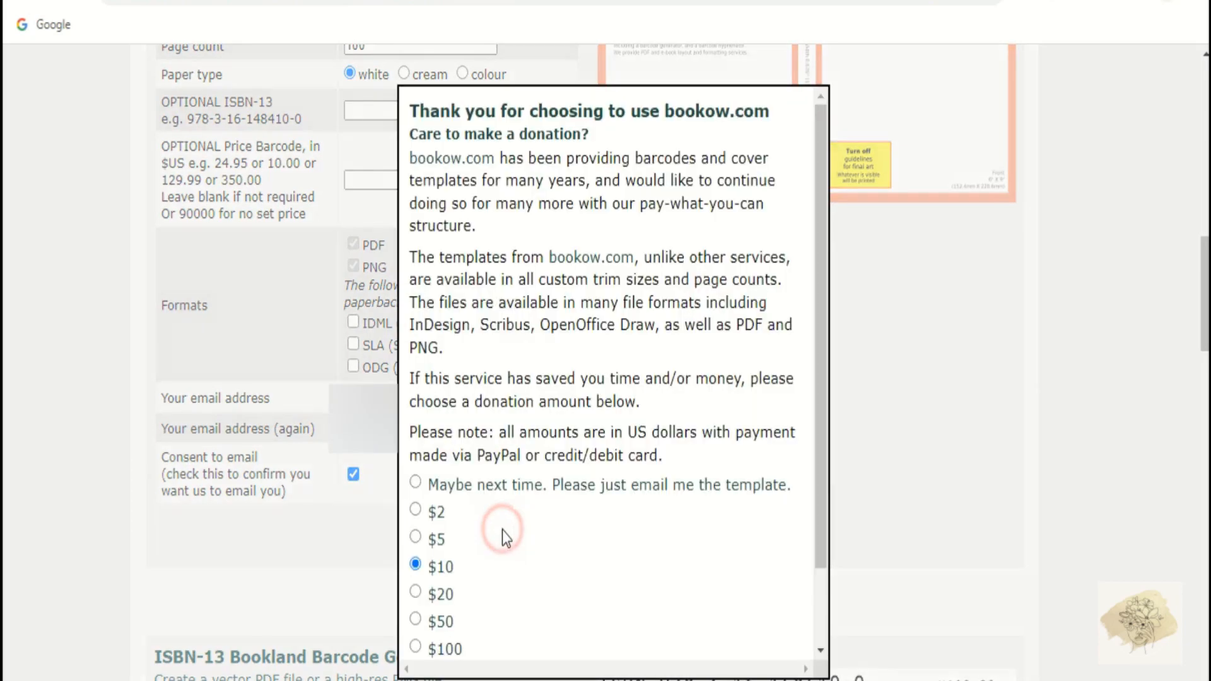
pyautogui.scroll(-2, 502, 530)
pyautogui.click(415, 391)
pyautogui.click(422, 640)
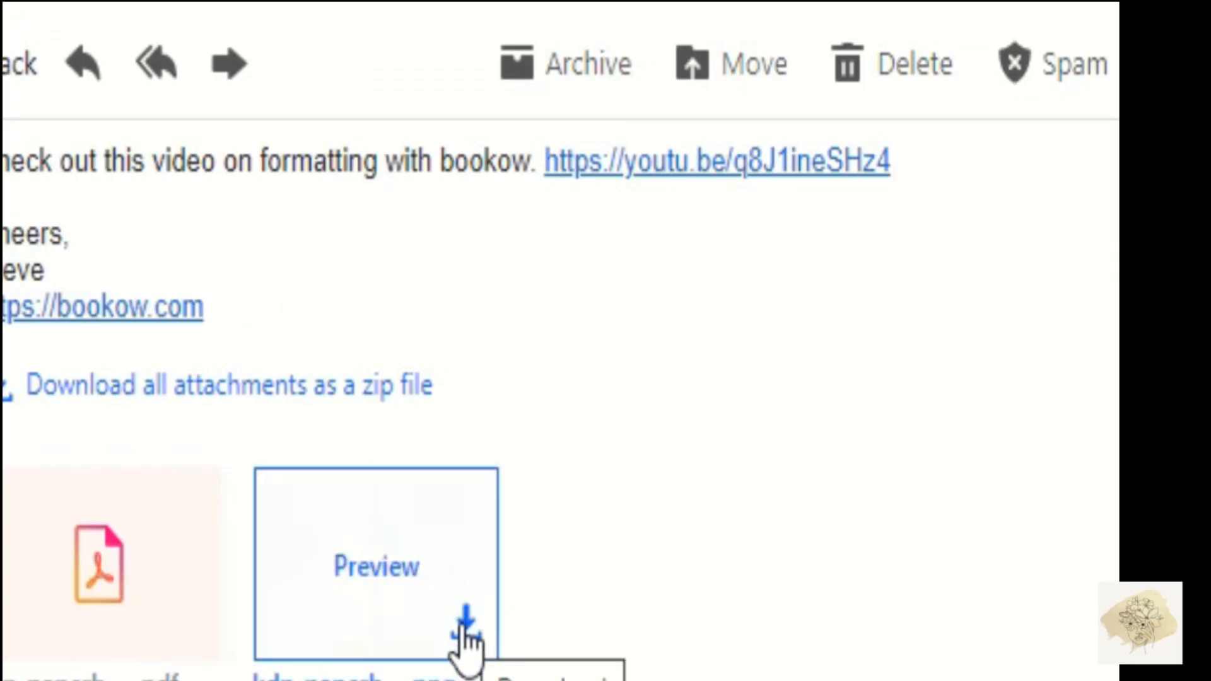
# Step: Download the PNG cover template from the Bookow email, switch to Canva and upload kdp_paperback_6x9_100_white_2575
pyautogui.click(465, 626)
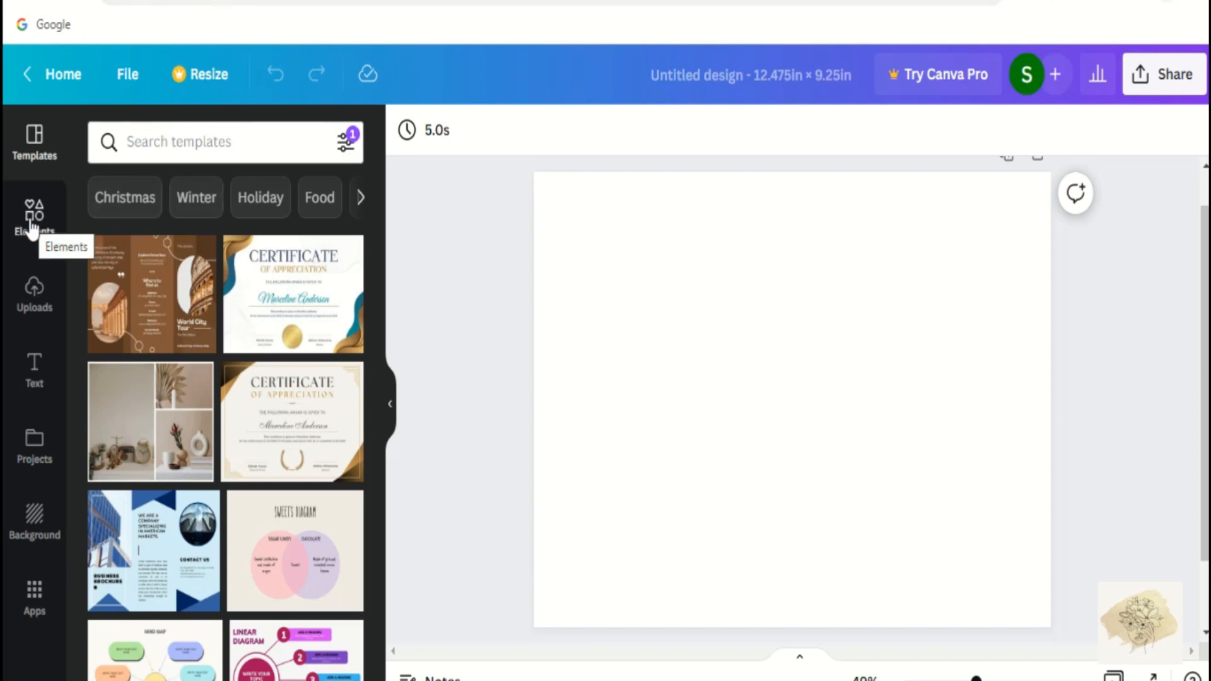
pyautogui.click(33, 291)
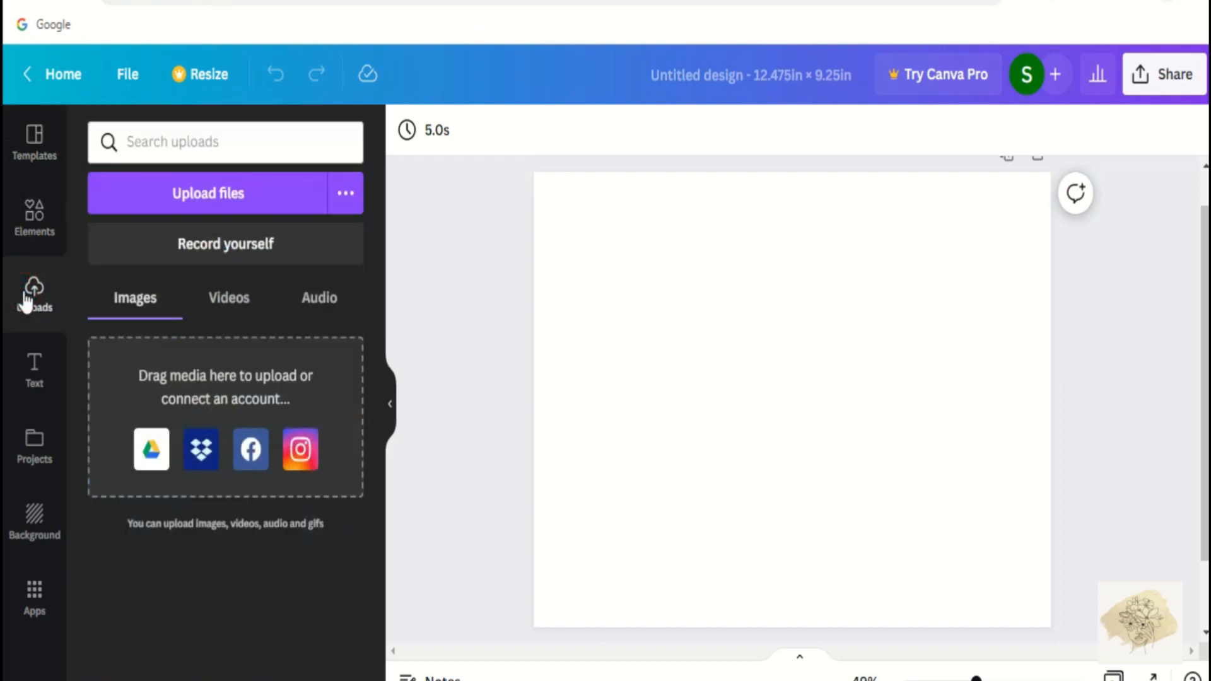
pyautogui.click(176, 190)
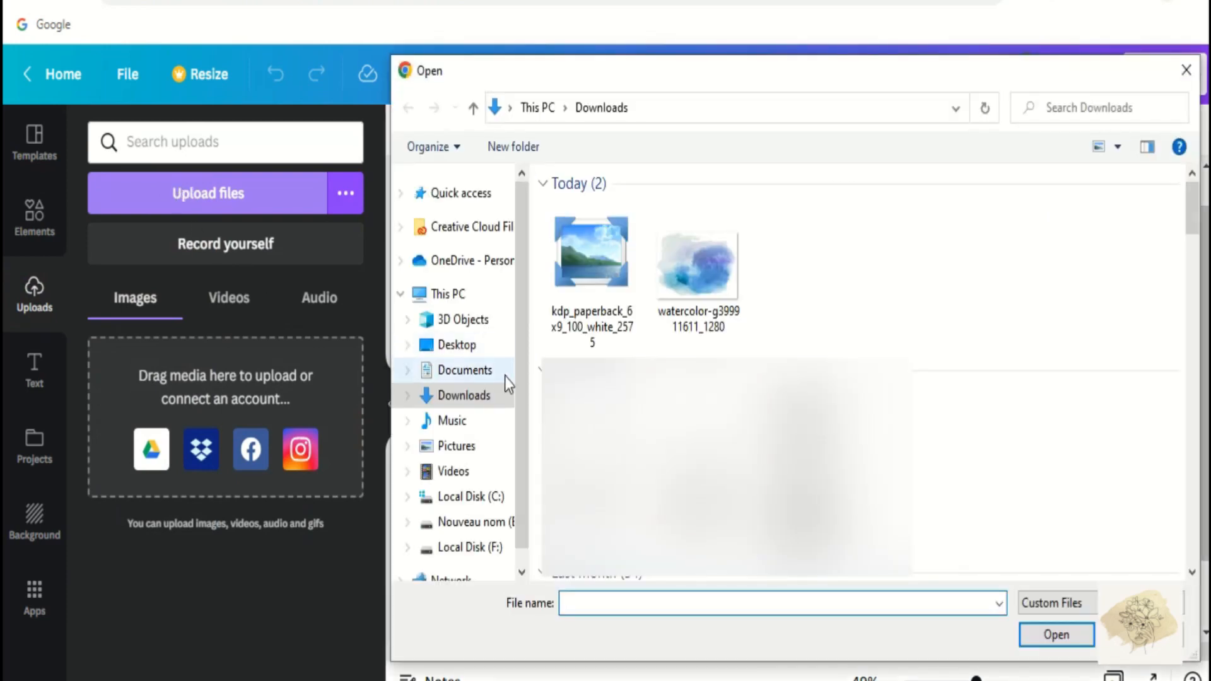
pyautogui.click(576, 304)
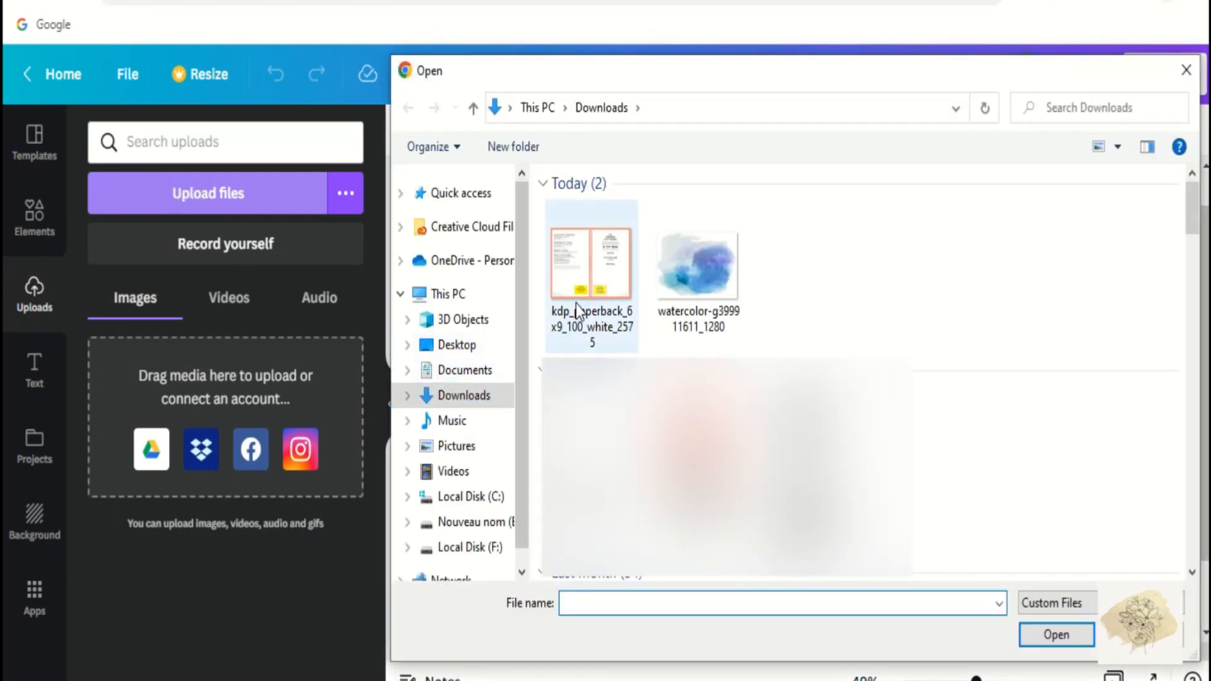
pyautogui.click(1076, 633)
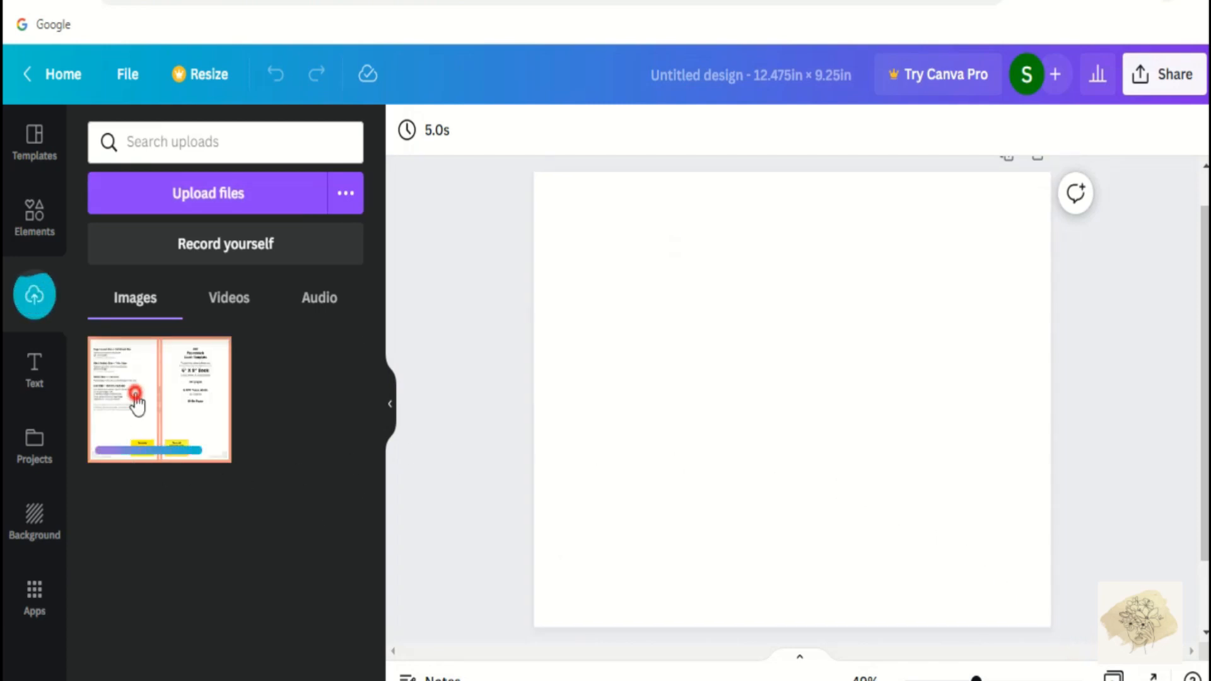
# Step: Place the uploaded cover template on the page, align it with the upper-left corner and enlarge it to fill the page
pyautogui.click(135, 395)
pyautogui.moveTo(676, 306); pyautogui.dragTo(608, 245)
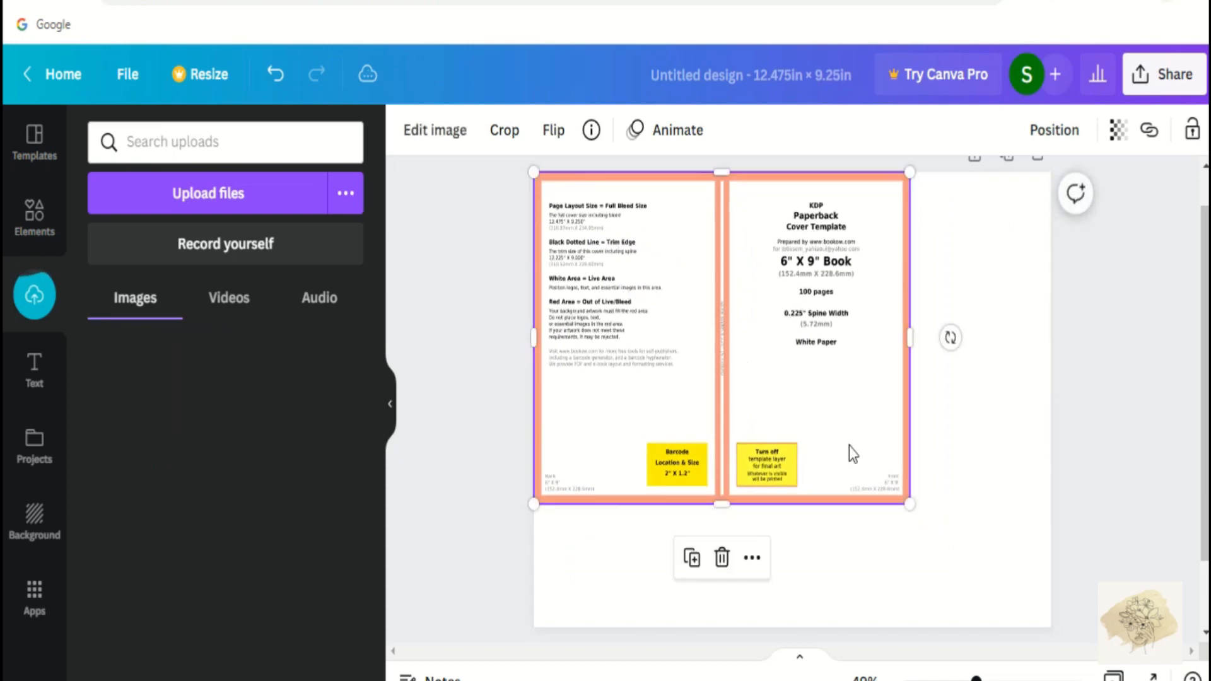
pyautogui.moveTo(915, 502); pyautogui.dragTo(1062, 607)
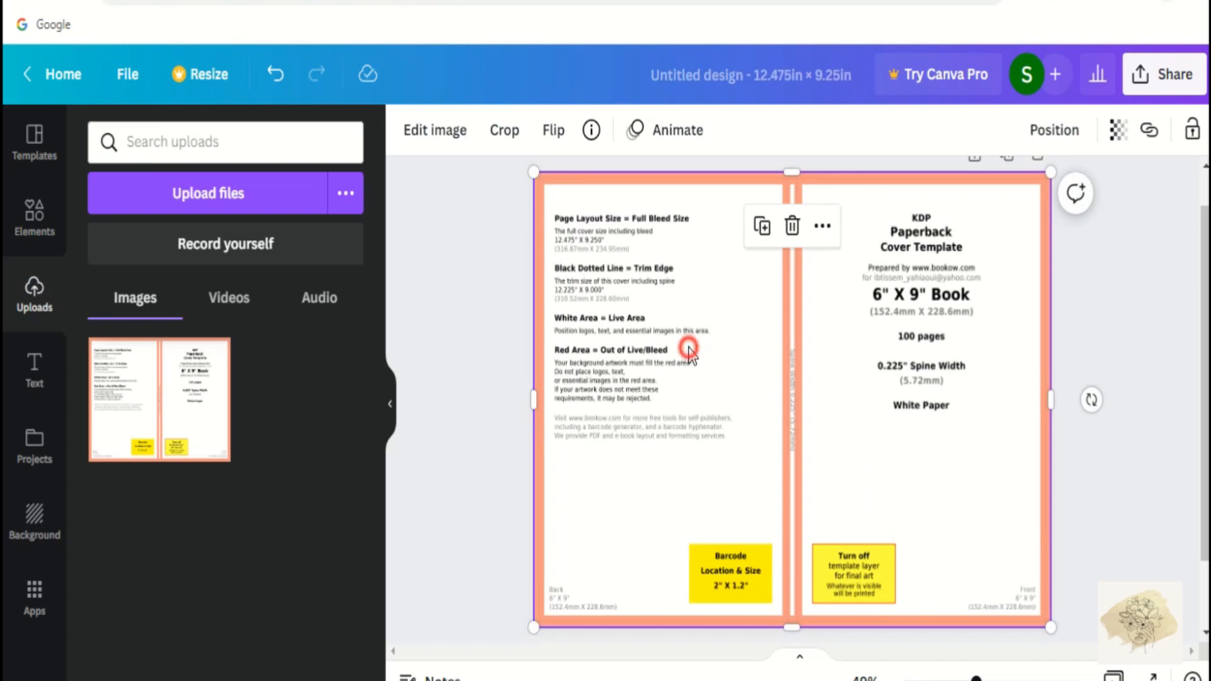
# Step: Upload the image watercolor-g399911611_1280 and add it to the page over the cover template
pyautogui.click(150, 194)
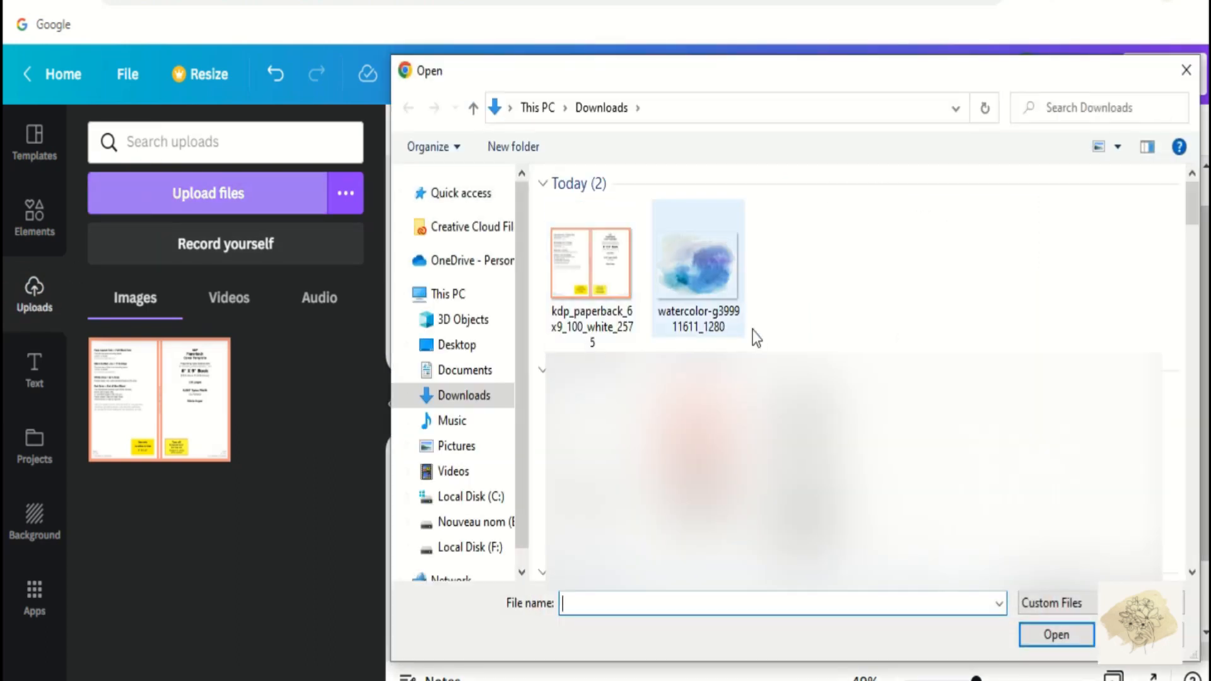
pyautogui.click(711, 322)
pyautogui.click(1043, 625)
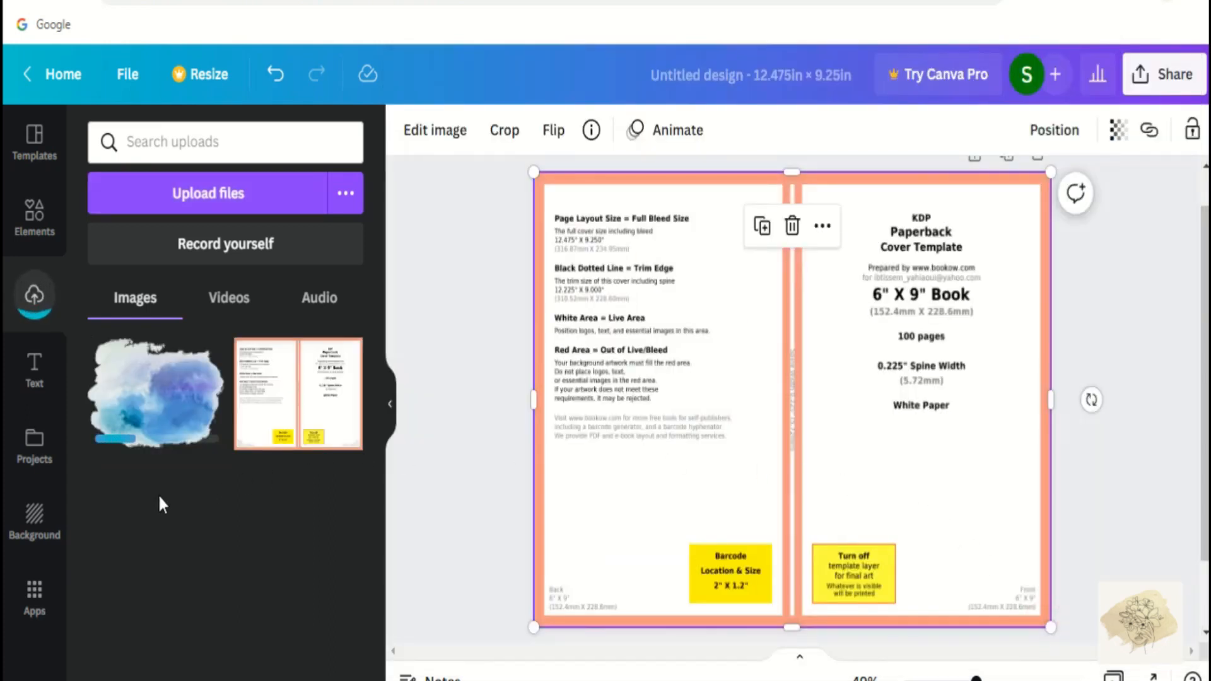
pyautogui.click(137, 394)
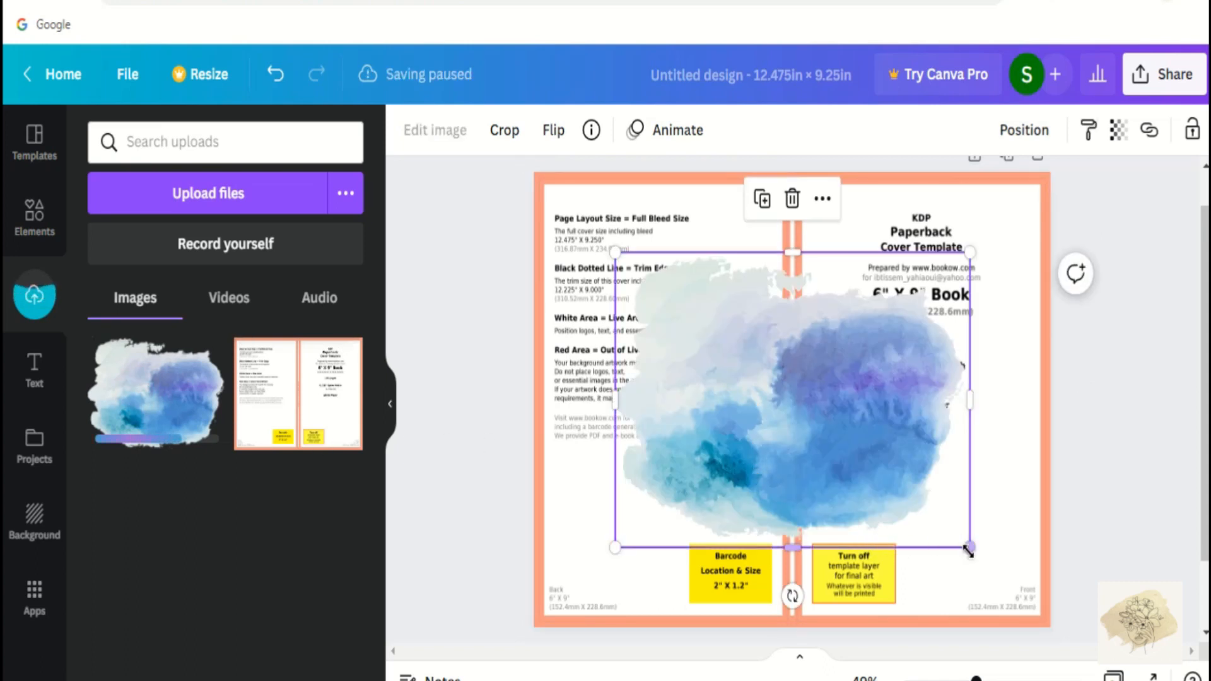
# Step: Enlarge the watercolor image from its corners until it covers the whole page, including the lower-right corner
pyautogui.moveTo(969, 551); pyautogui.dragTo(1145, 670)
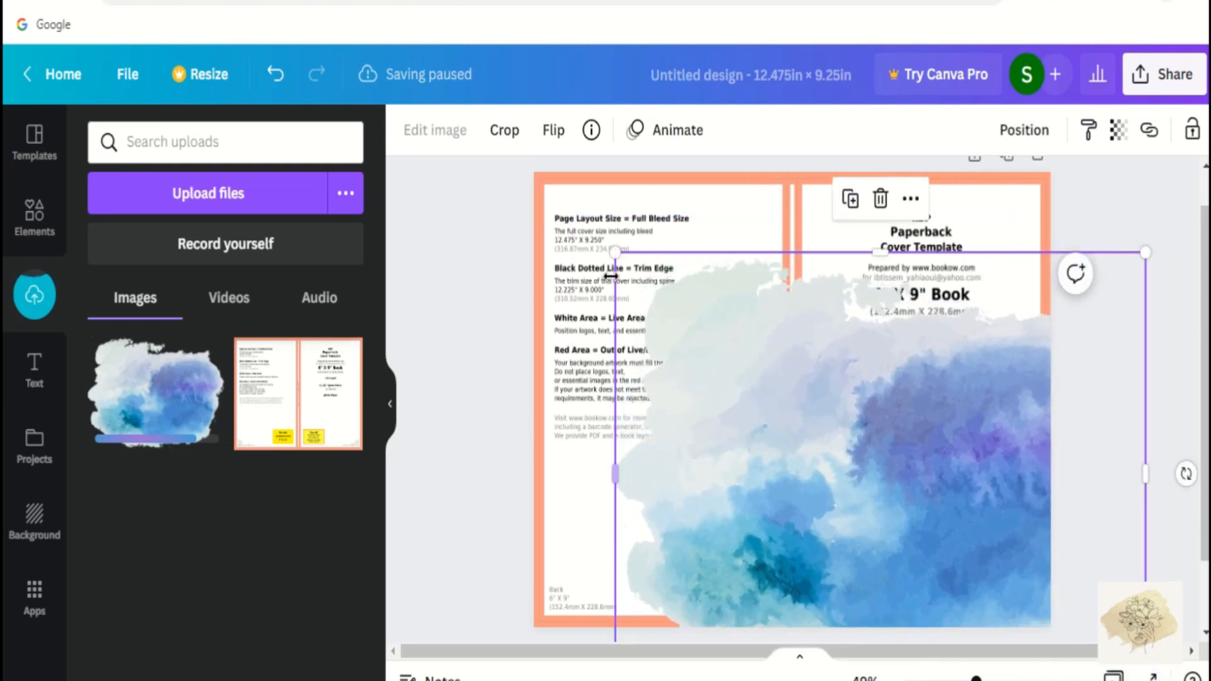
pyautogui.moveTo(615, 254); pyautogui.dragTo(375, 102)
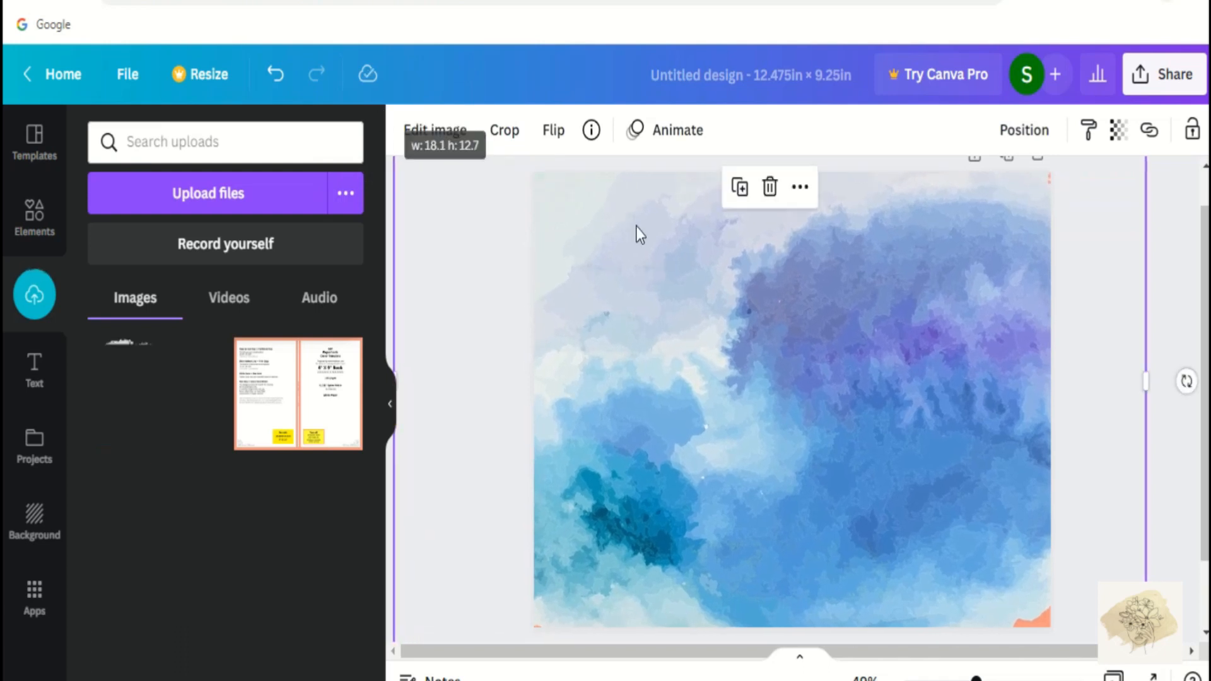
pyautogui.scroll(-1, 1157, 448)
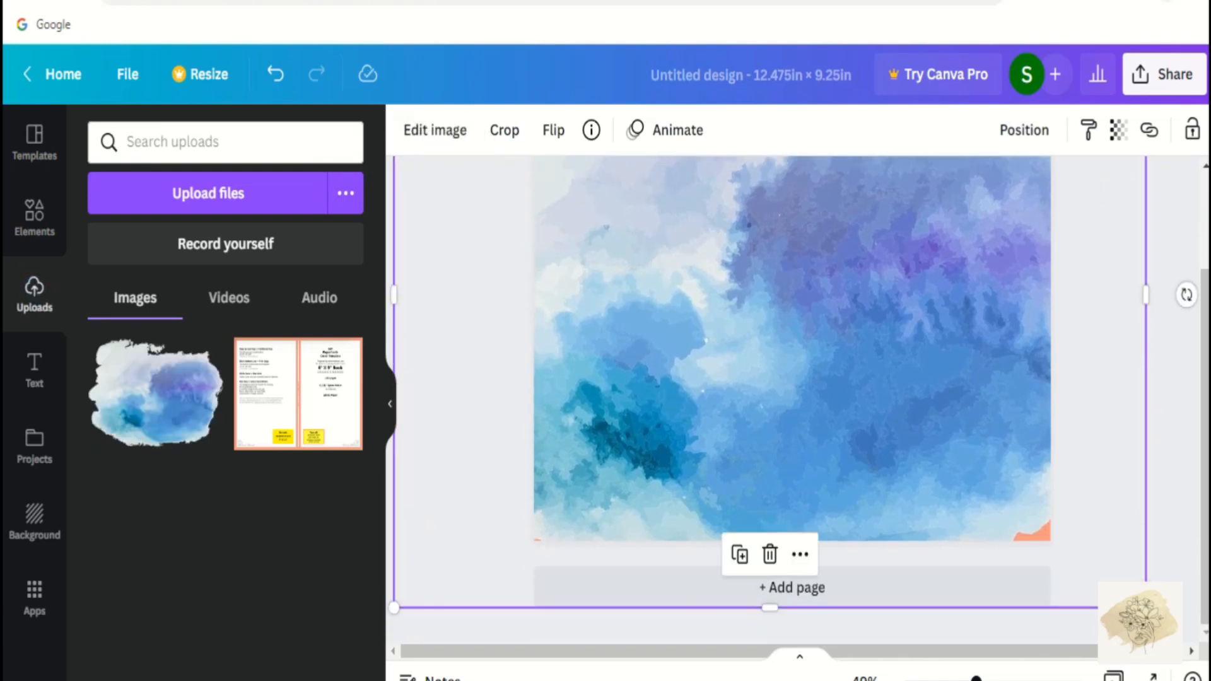
pyautogui.moveTo(1146, 608); pyautogui.dragTo(1166, 624)
pyautogui.scroll(2, 797, 399)
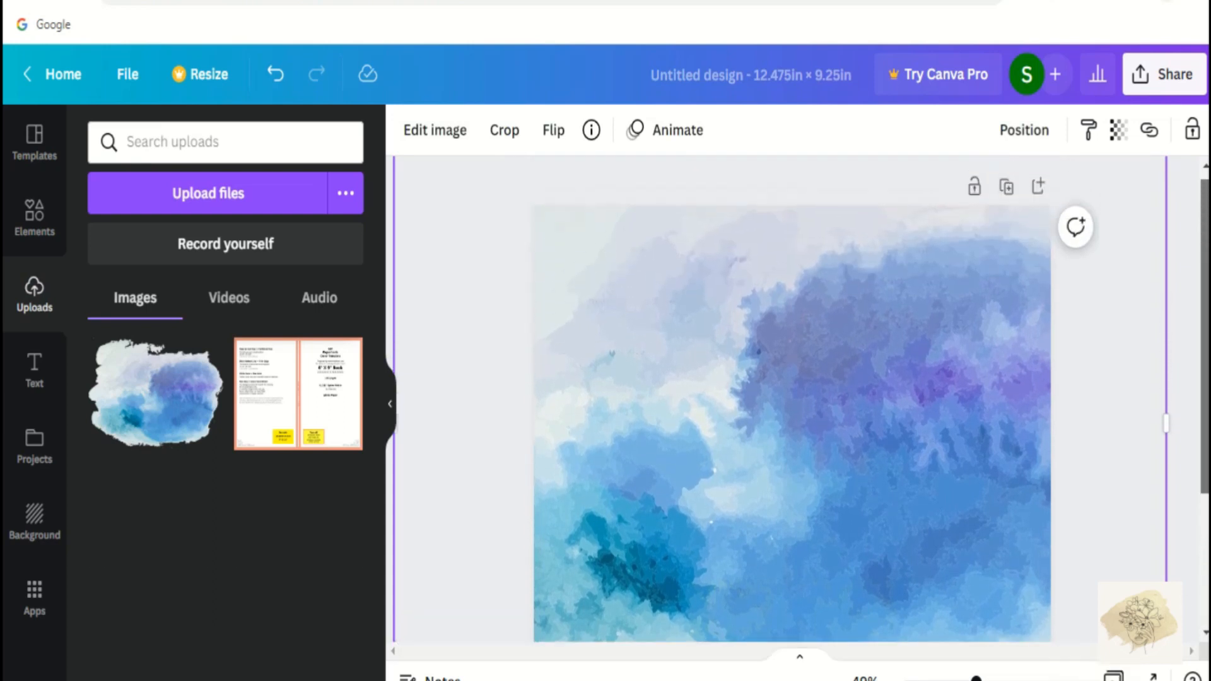
pyautogui.scroll(1, 410, 418)
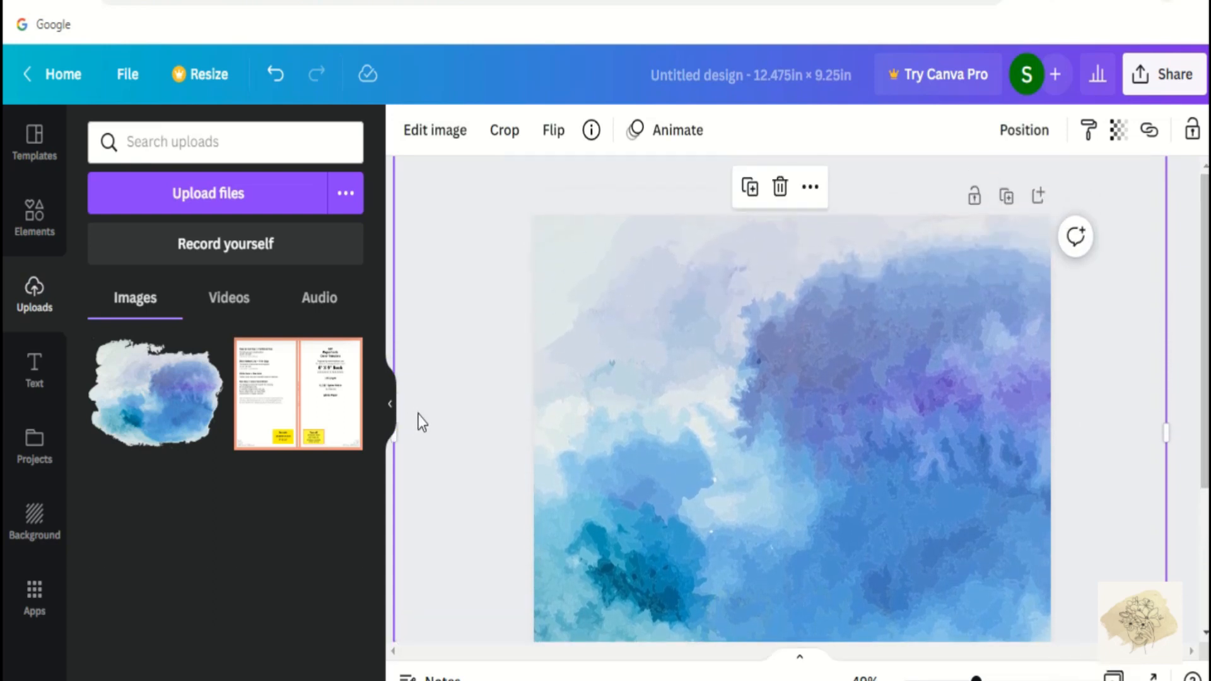
pyautogui.scroll(-1, 795, 486)
# Step: Set the watercolor image's transparency to 67 so the cover template shows through
pyautogui.click(1116, 132)
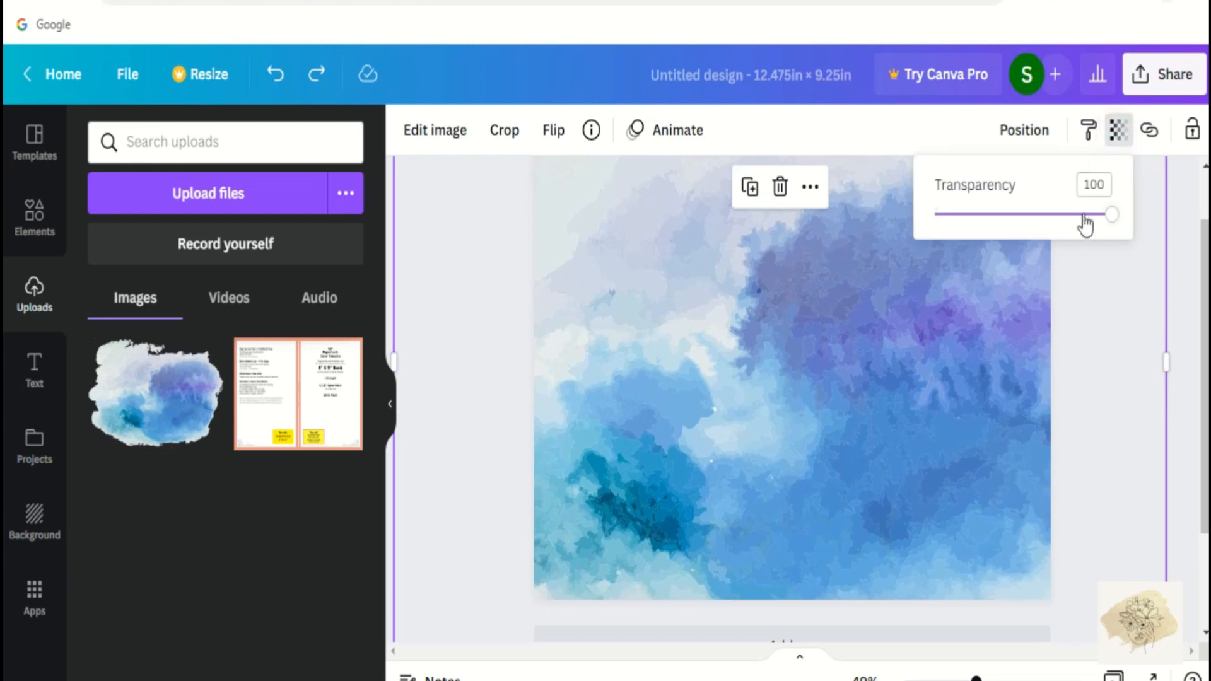
pyautogui.moveTo(1081, 216); pyautogui.dragTo(1047, 226)
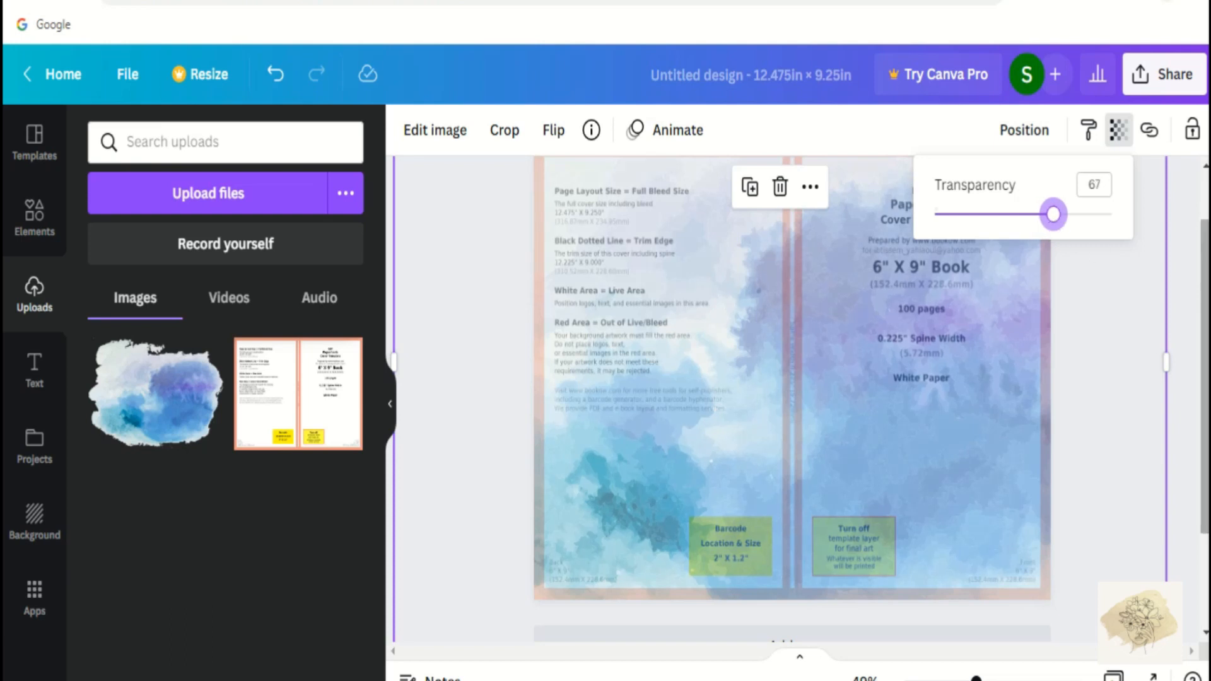
pyautogui.click(1204, 297)
pyautogui.moveTo(1204, 296); pyautogui.dragTo(1204, 275)
pyautogui.click(951, 401)
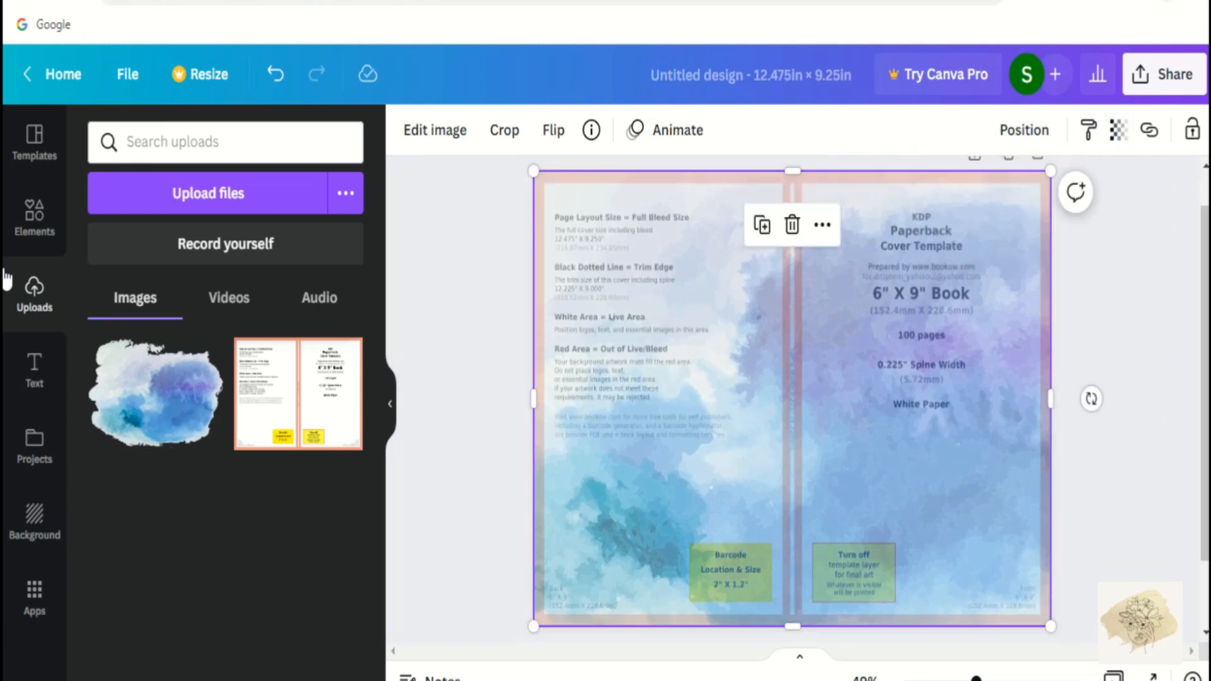
# Step: Add a heading near the top of the front cover and replace its text with "MY"
pyautogui.click(34, 366)
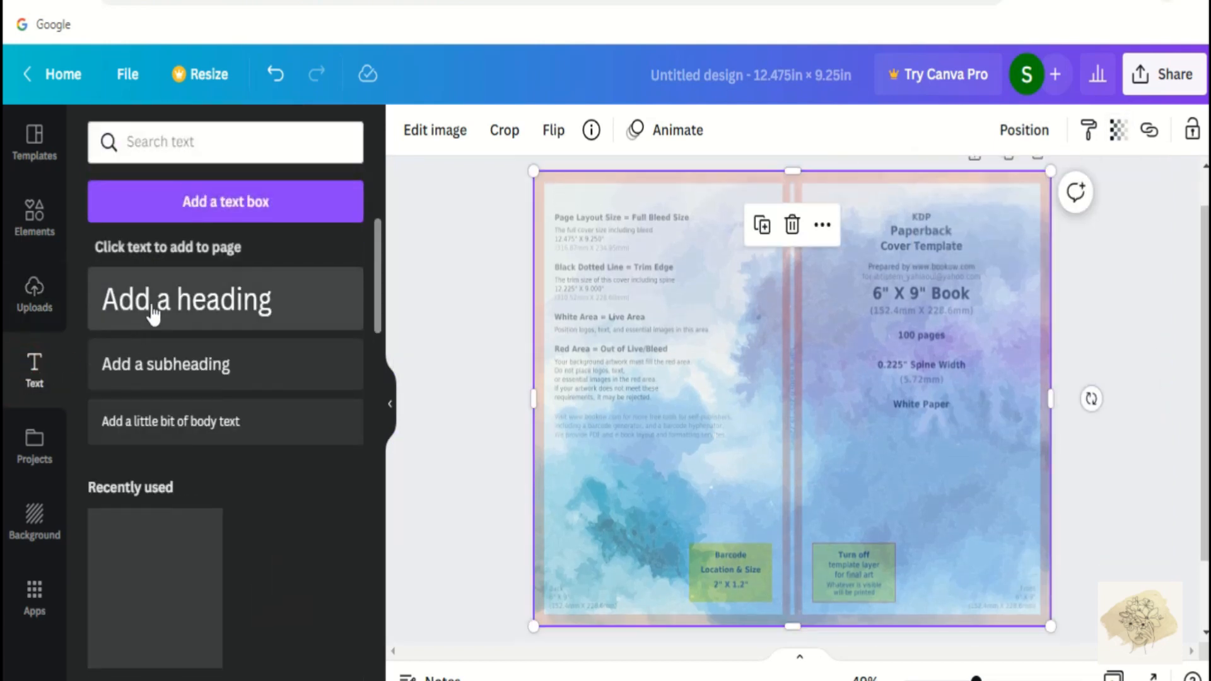
pyautogui.click(154, 311)
pyautogui.moveTo(959, 418); pyautogui.dragTo(1079, 290)
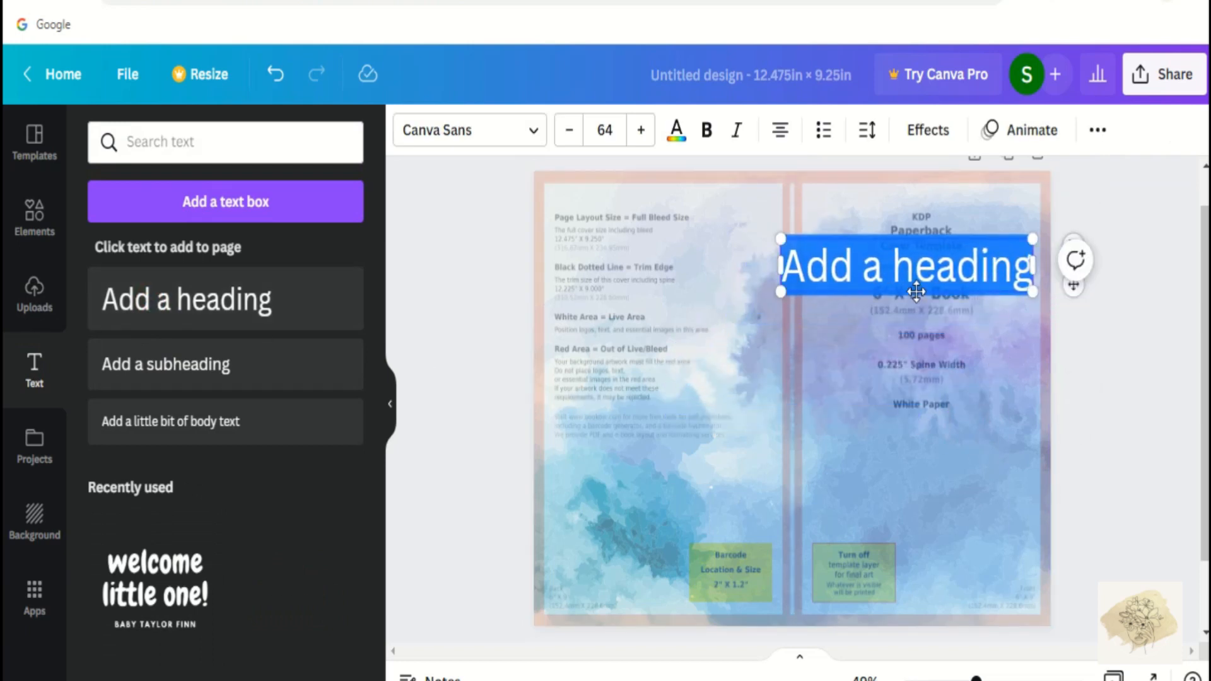
pyautogui.click(805, 265)
pyautogui.moveTo(784, 265); pyautogui.dragTo(1029, 286)
pyautogui.write('MY')
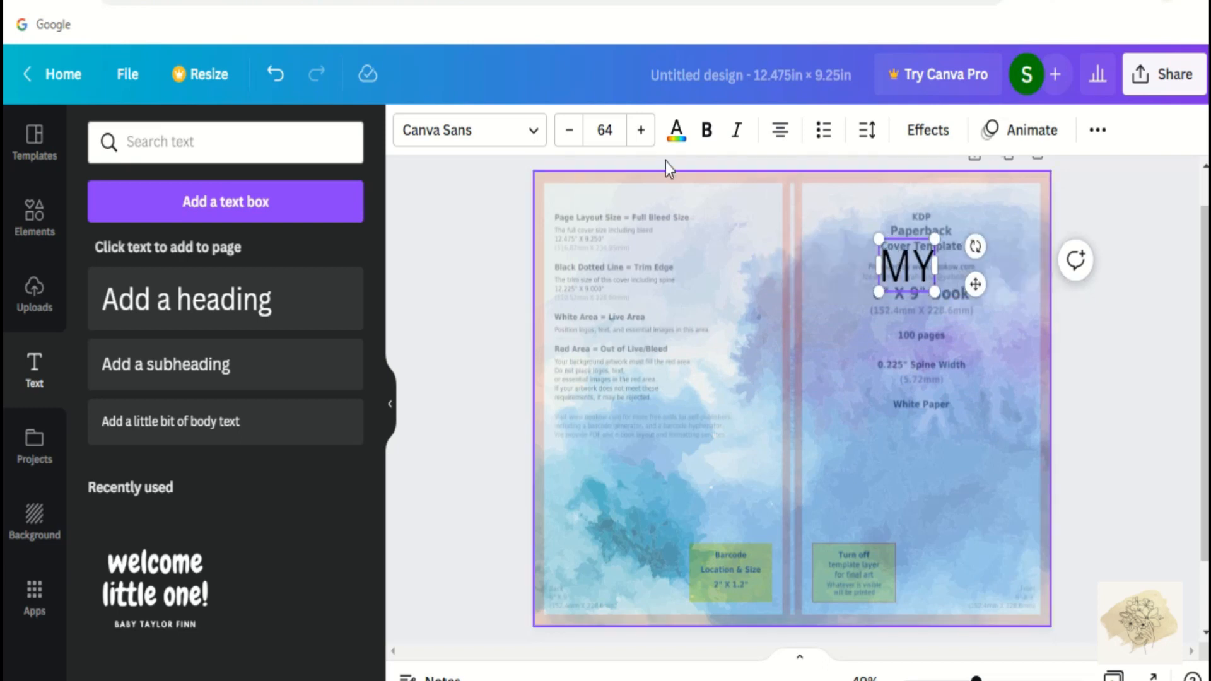
# Step: Copy and paste the "MY" heading, place the copy directly below it and change its text to "Prayer"
pyautogui.rightClick(919, 280)
pyautogui.click(974, 218)
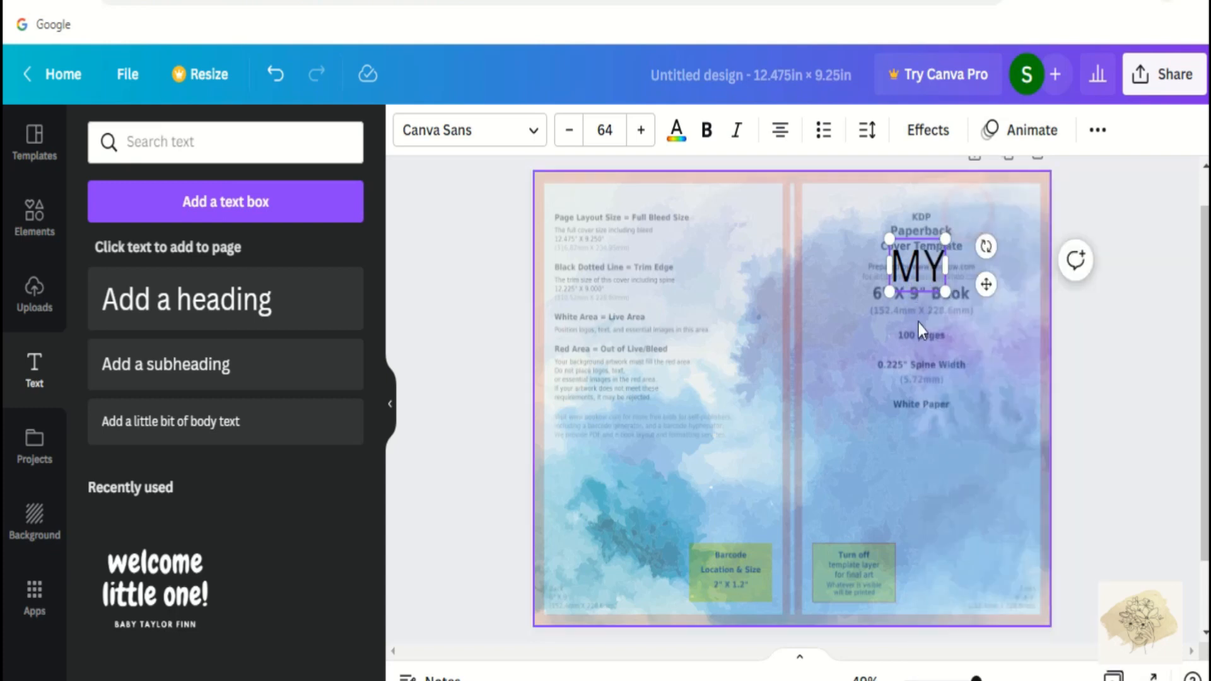
pyautogui.rightClick(917, 322)
pyautogui.click(957, 162)
pyautogui.moveTo(933, 283); pyautogui.dragTo(884, 330)
pyautogui.click(936, 327)
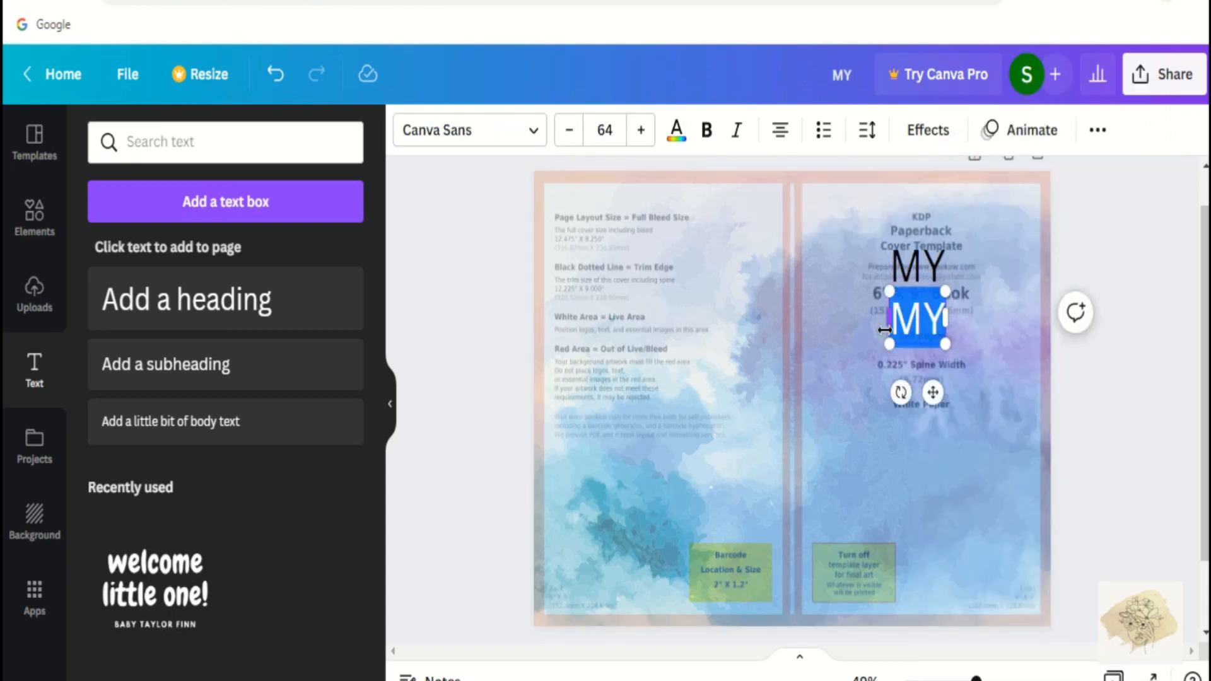
pyautogui.write('Prayer')
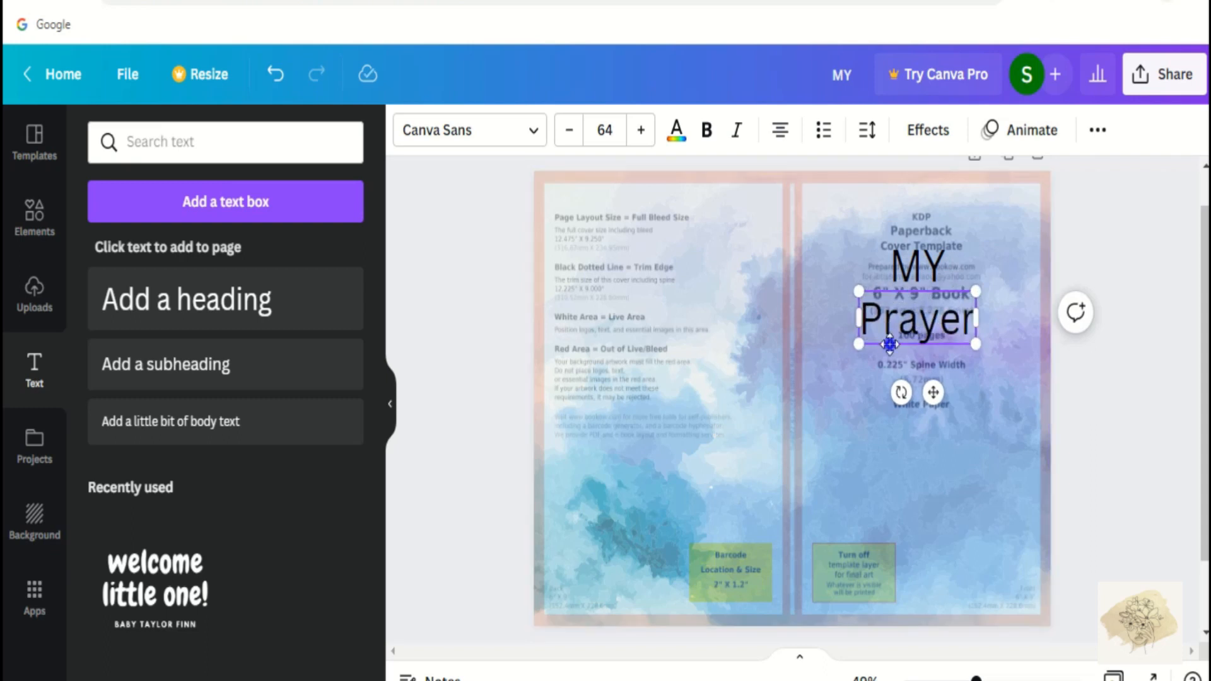
# Step: Copy and paste the "Prayer" heading, place the copy directly below it and change its text to "JOURNAL"
pyautogui.rightClick(889, 343)
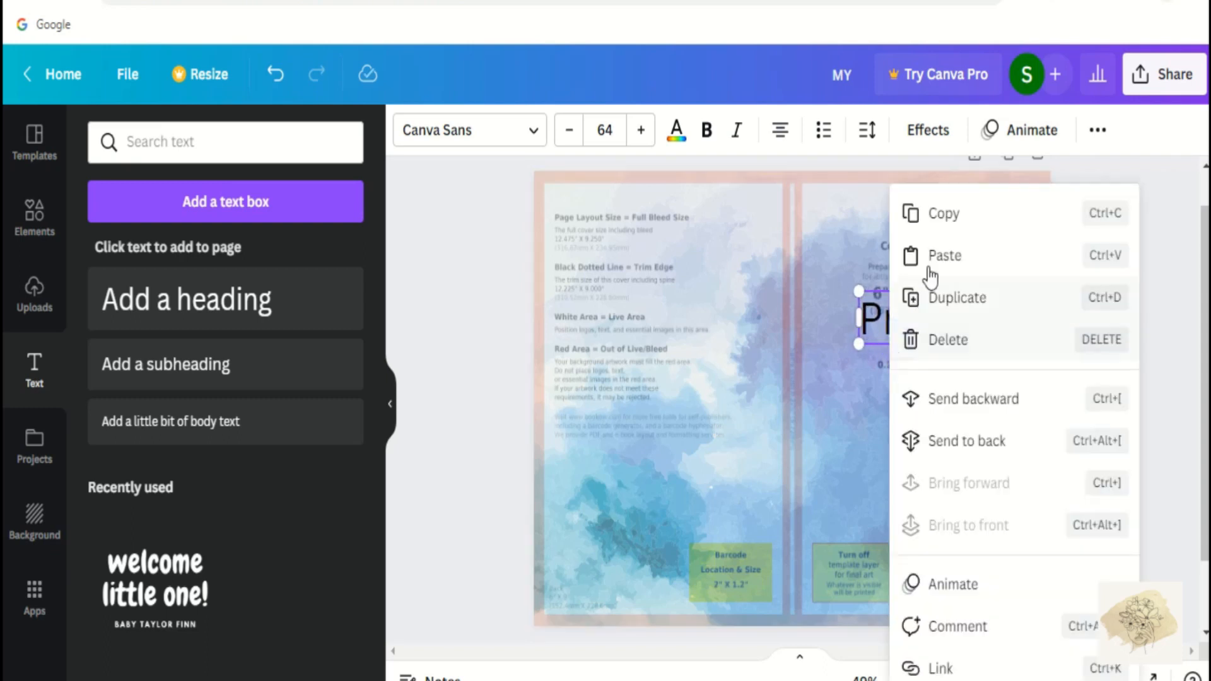
pyautogui.press('Escape')
pyautogui.rightClick(864, 400)
pyautogui.click(927, 161)
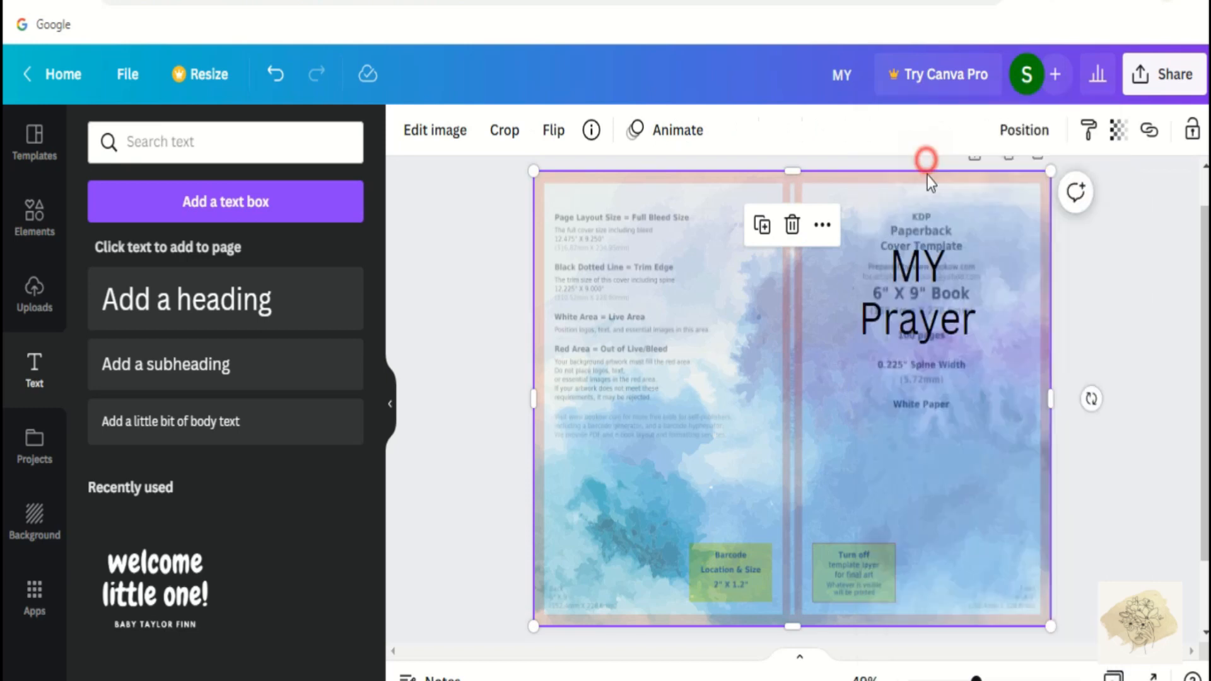
pyautogui.moveTo(933, 323); pyautogui.dragTo(837, 386)
pyautogui.click(939, 383)
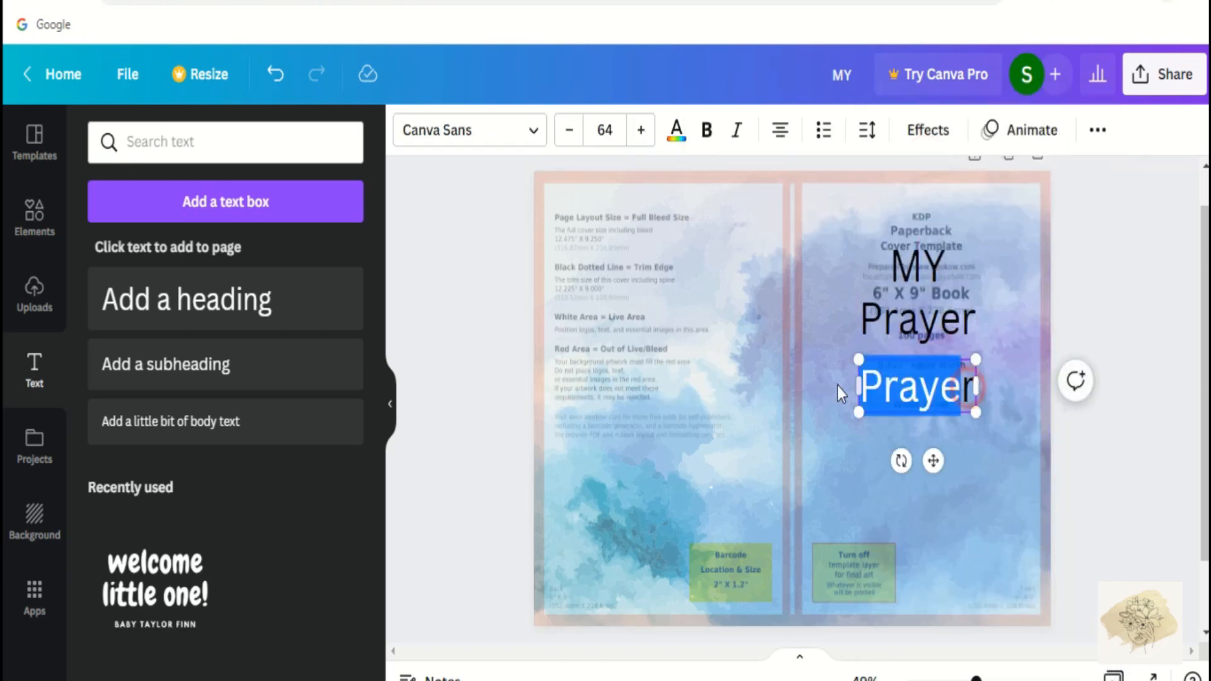
pyautogui.press('BackSpace')
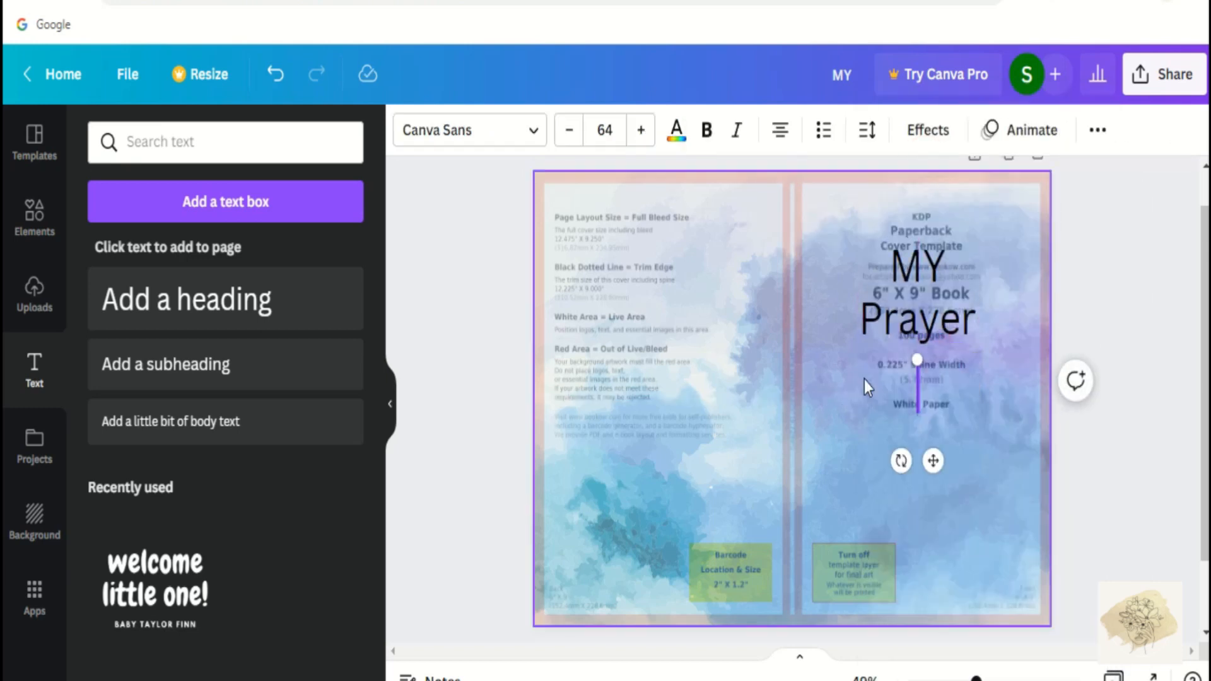
pyautogui.write('JOURNAL')
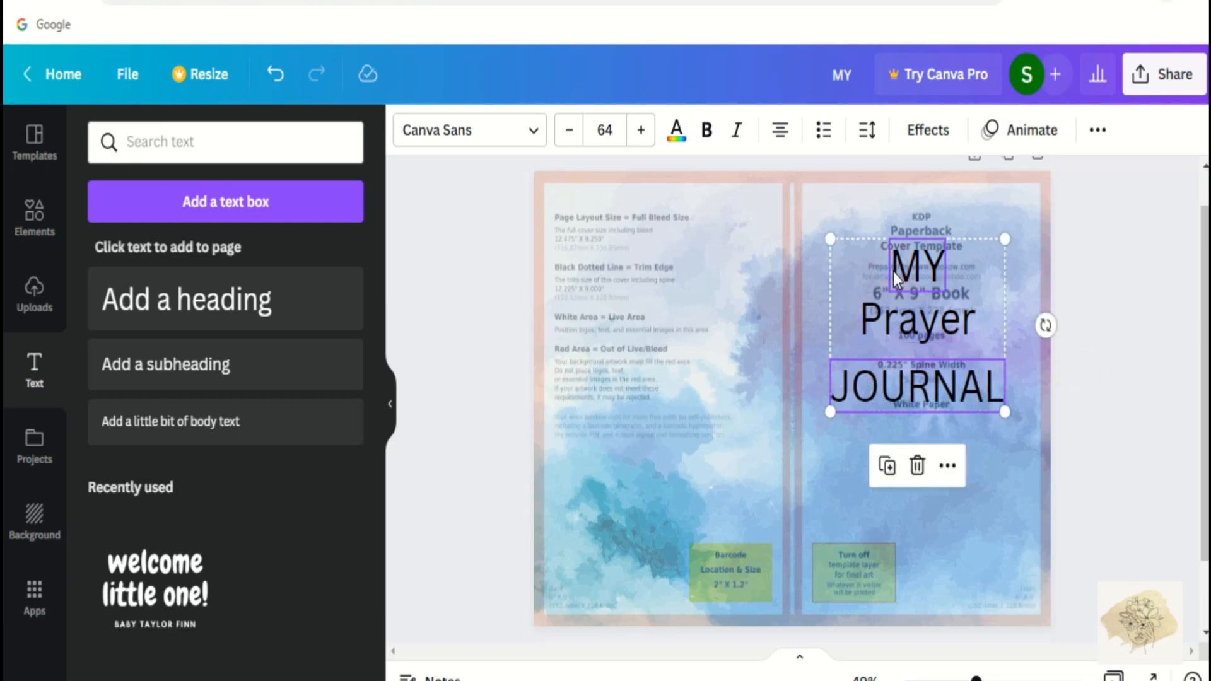
# Step: Set the font size of "MY" and "JOURNAL" to 60 and move "JOURNAL" slightly lower, away from "Prayer"
pyautogui.click(881, 386)
pyautogui.click(881, 387)
pyautogui.keyDown('shift'); pyautogui.click(913, 251); pyautogui.keyUp('shift')
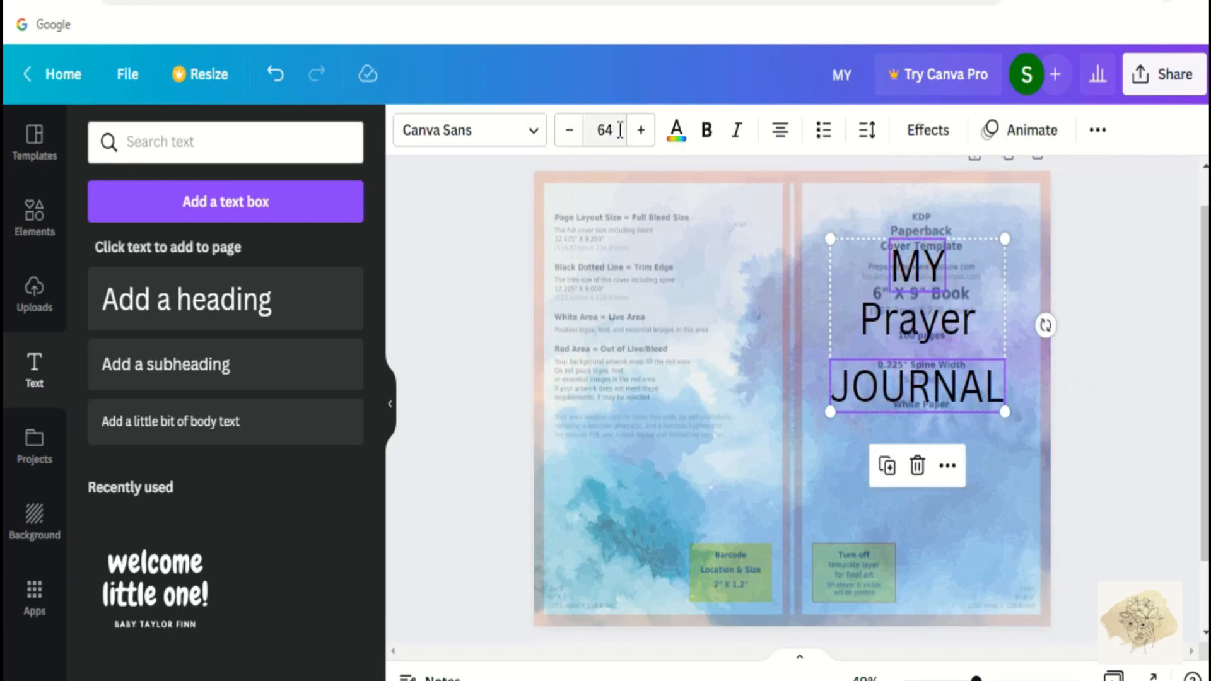
pyautogui.click(569, 130)
pyautogui.click(569, 130)
pyautogui.click(570, 130)
pyautogui.click(569, 130)
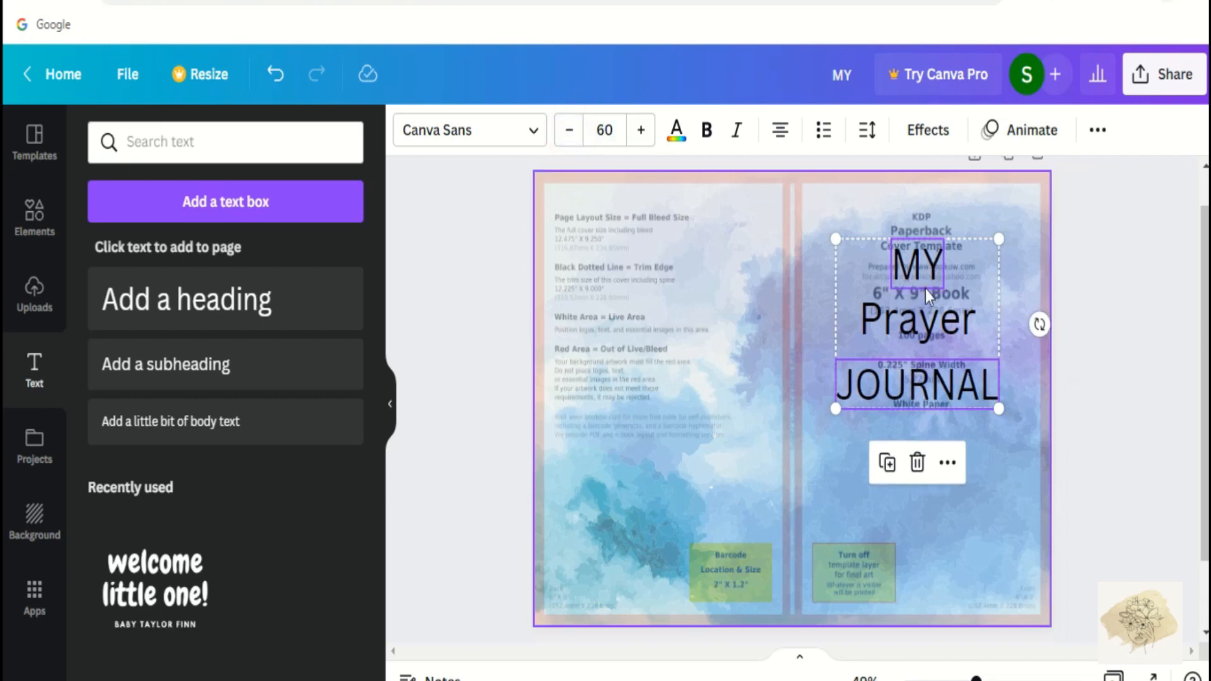
pyautogui.click(823, 448)
pyautogui.click(915, 396)
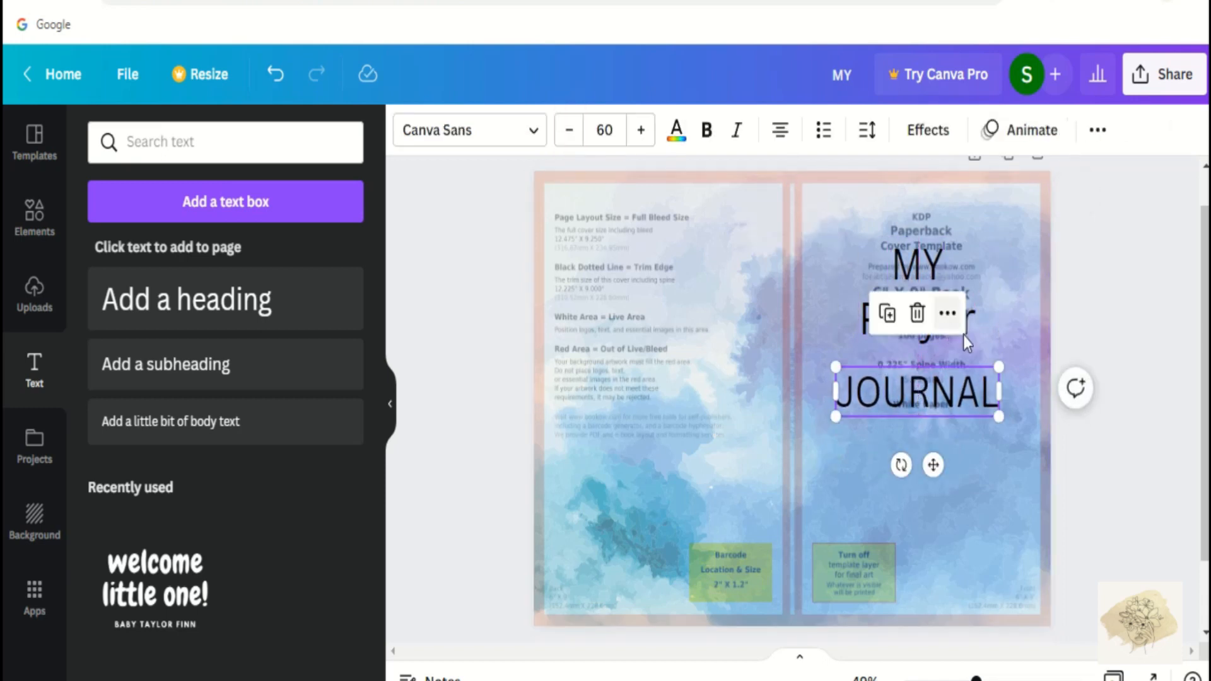
# Step: Enlarge the "Prayer" text, first to font size 70 and finally to 80
pyautogui.click(963, 335)
pyautogui.click(613, 132)
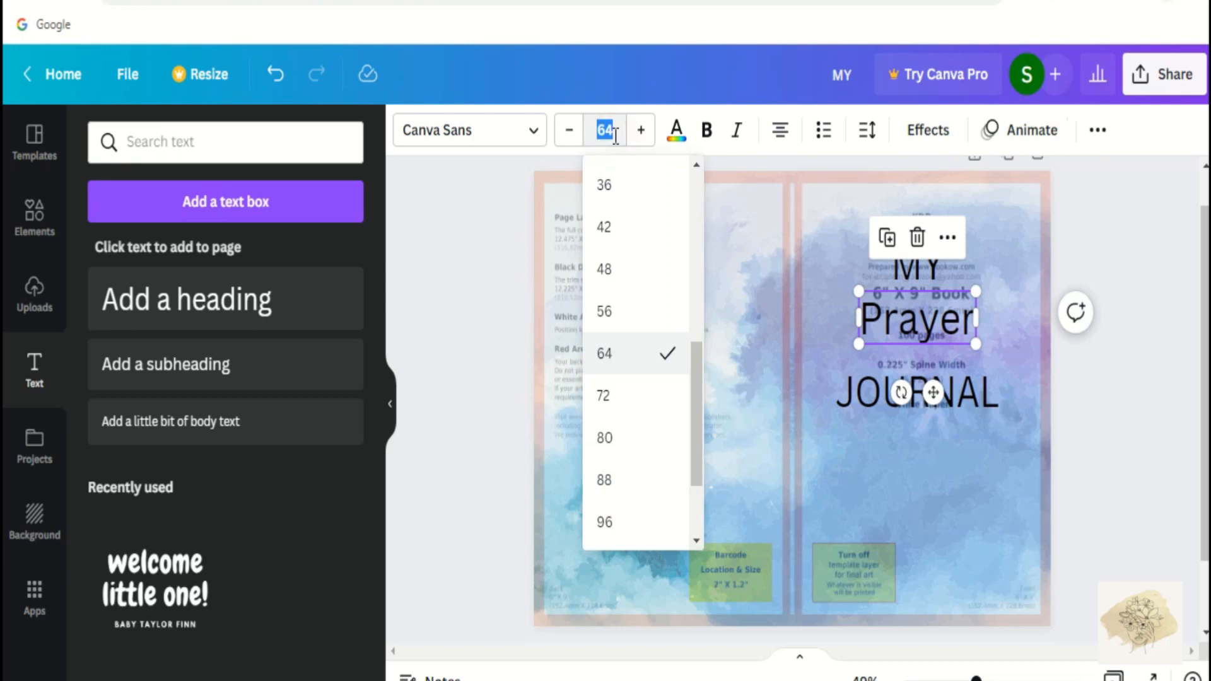
pyautogui.write('70')
pyautogui.press('Return')
pyautogui.click(615, 136)
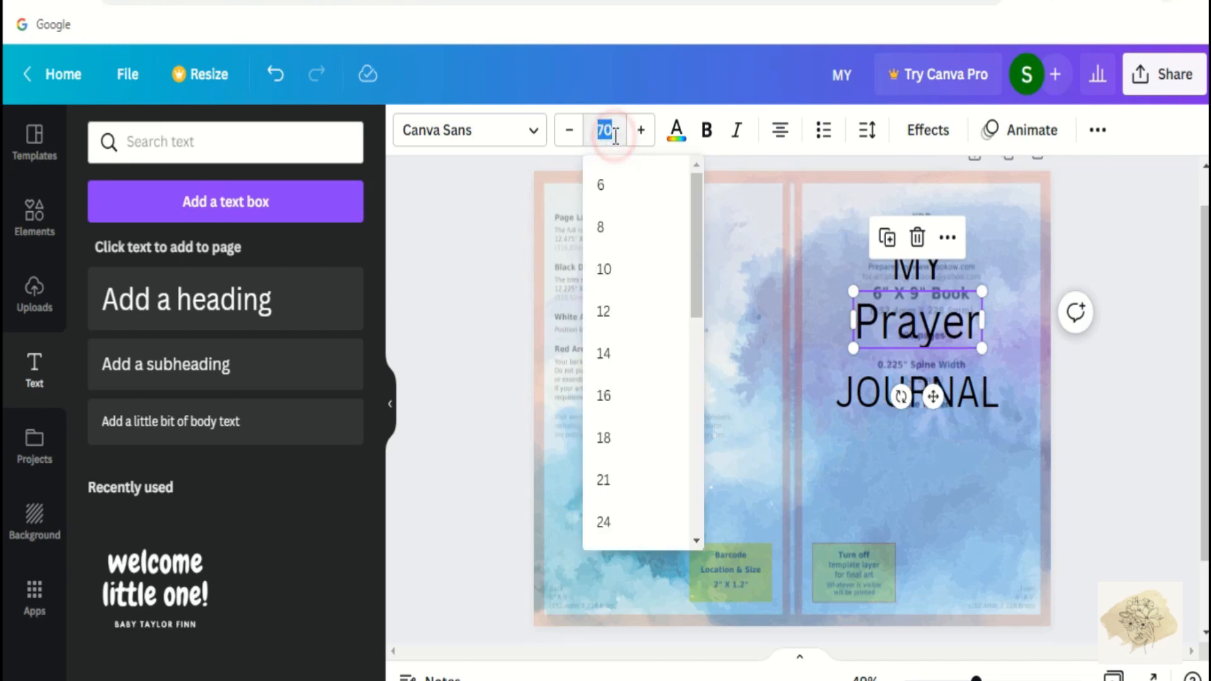
pyautogui.press('Return')
pyautogui.click(819, 361)
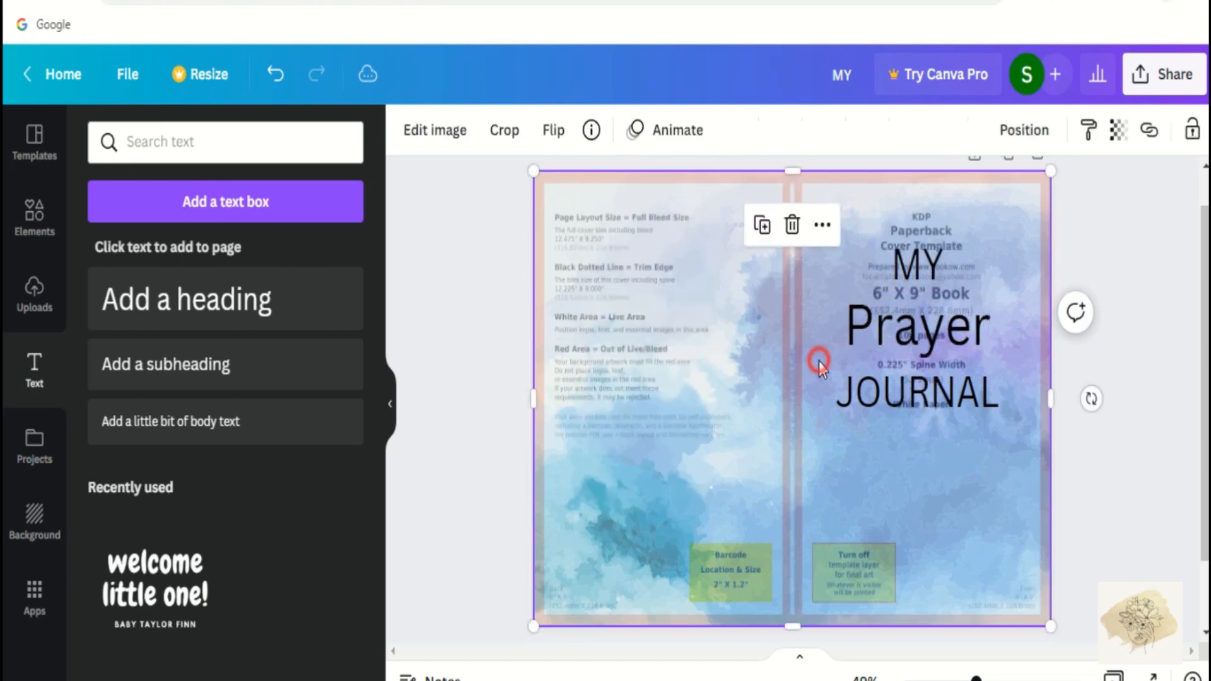
pyautogui.click(908, 264)
# Step: Search the fonts for "Handwriting" and apply the Apricots font to "Prayer"
pyautogui.click(864, 325)
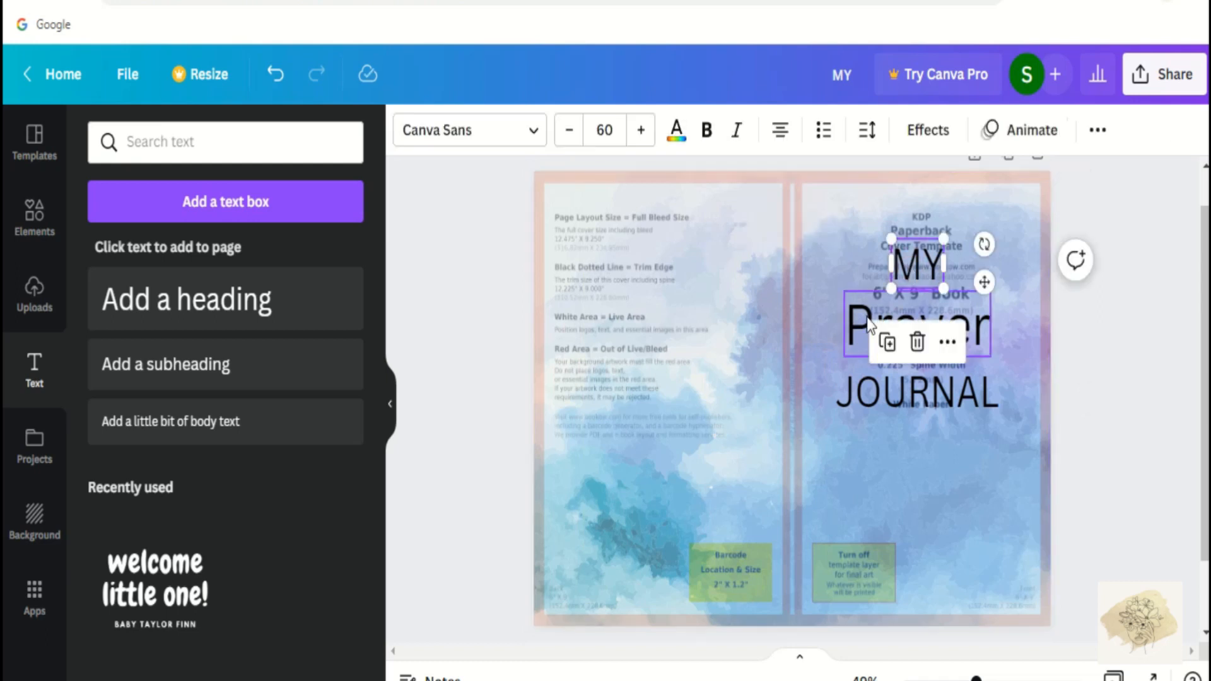
pyautogui.click(472, 132)
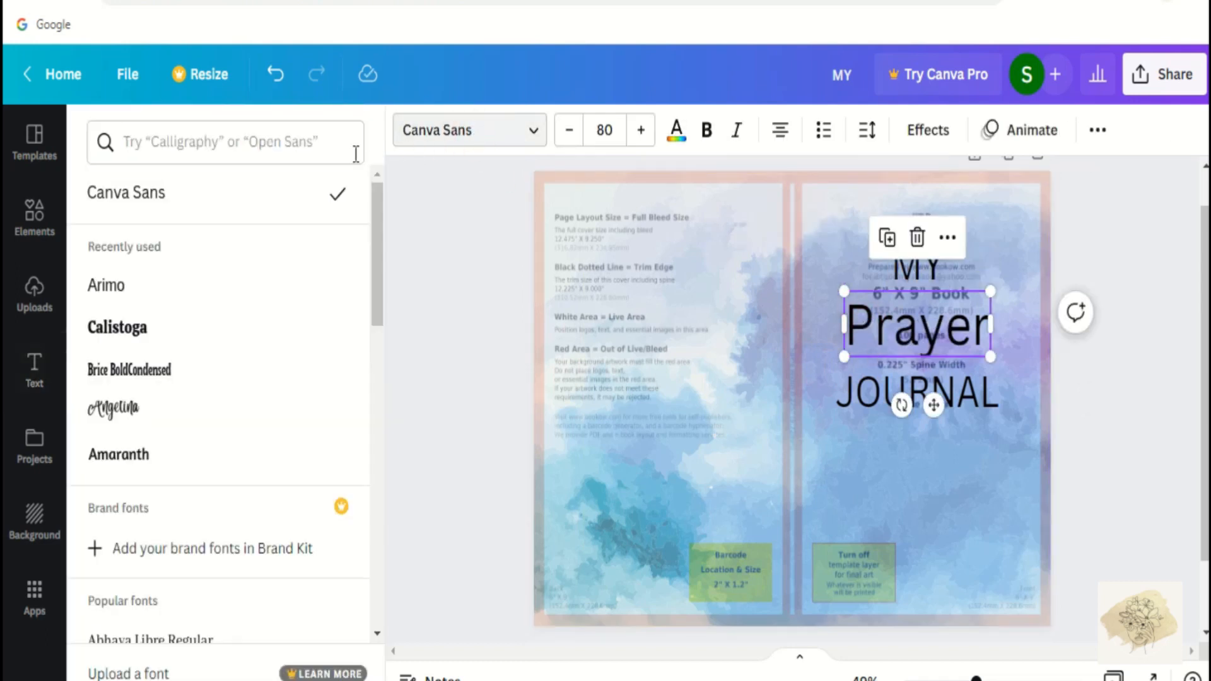
pyautogui.scroll(-3, 187, 262)
pyautogui.scroll(-5, 187, 262)
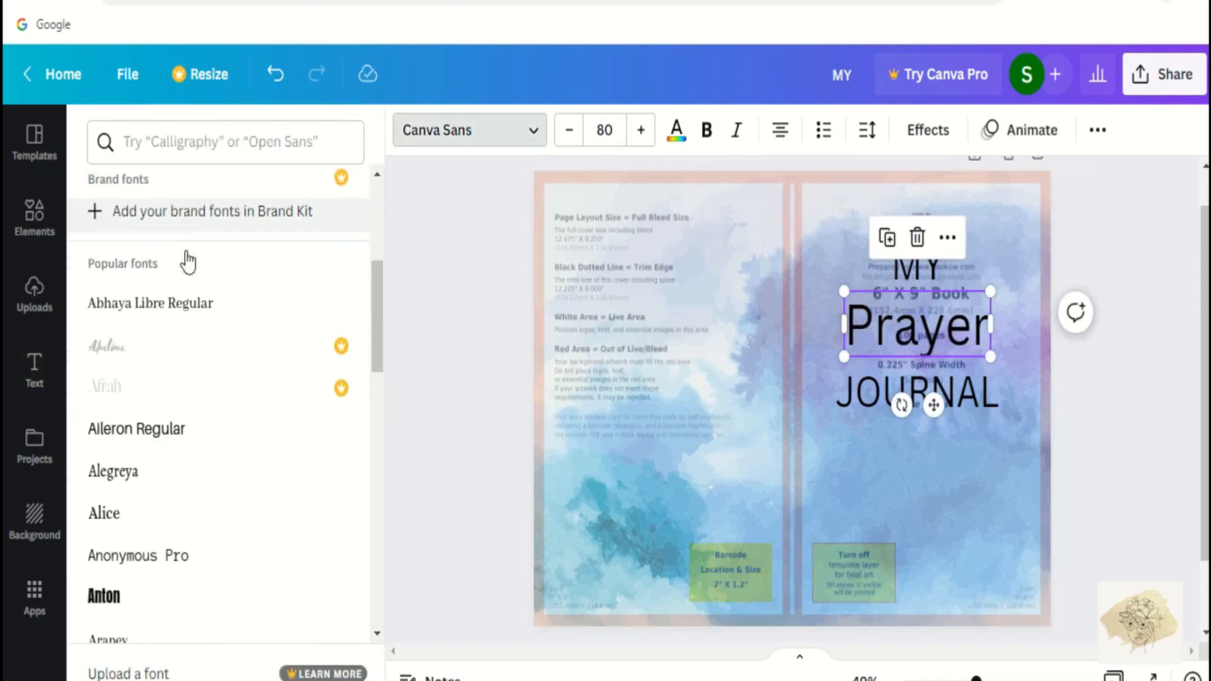
pyautogui.scroll(8, 180, 249)
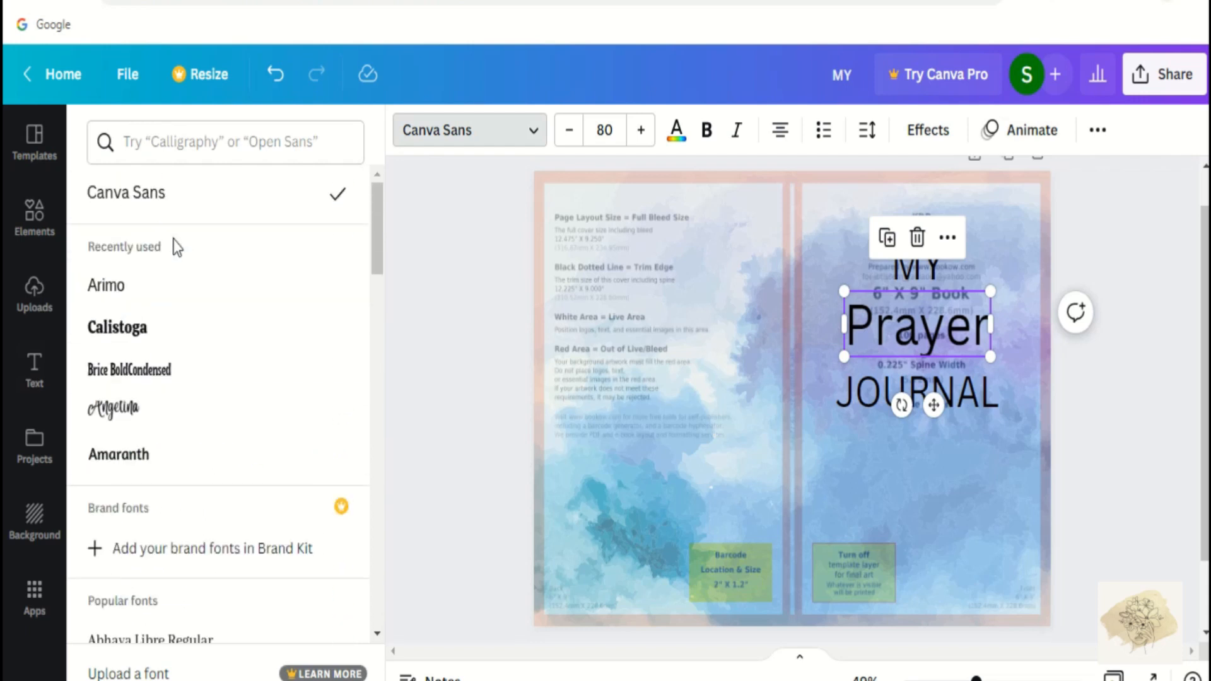
pyautogui.click(135, 145)
pyautogui.click(127, 192)
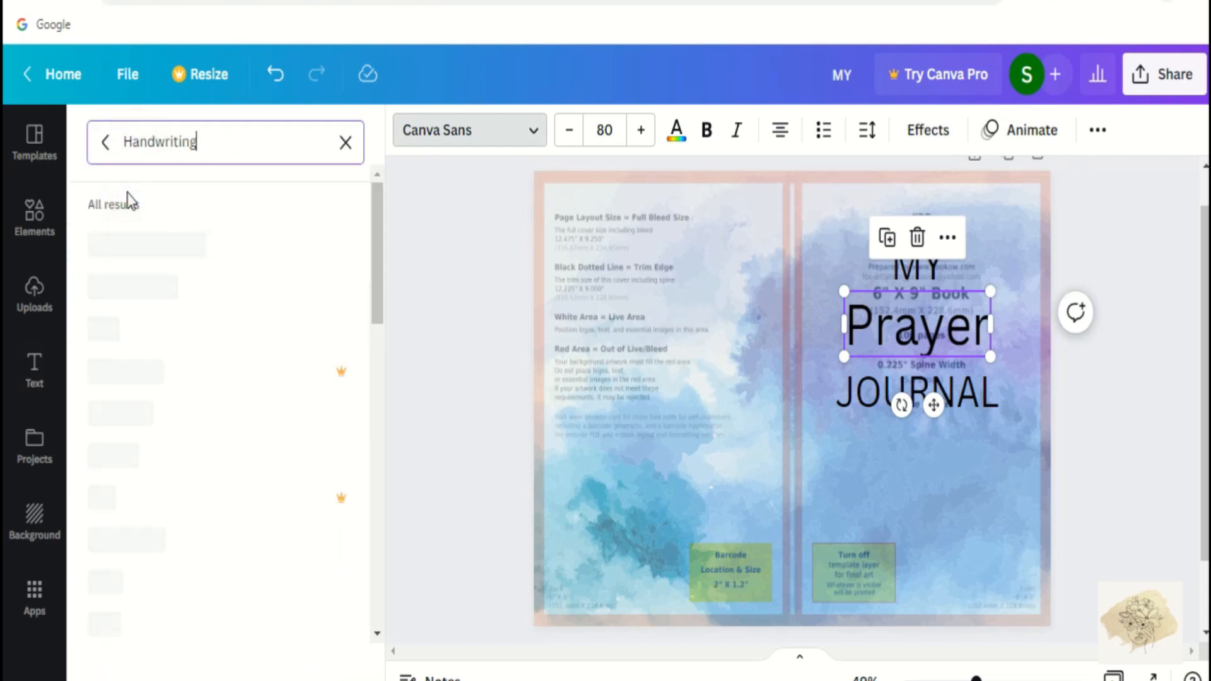
pyautogui.moveTo(376, 212); pyautogui.dragTo(377, 233)
pyautogui.scroll(-1, 202, 292)
pyautogui.click(154, 328)
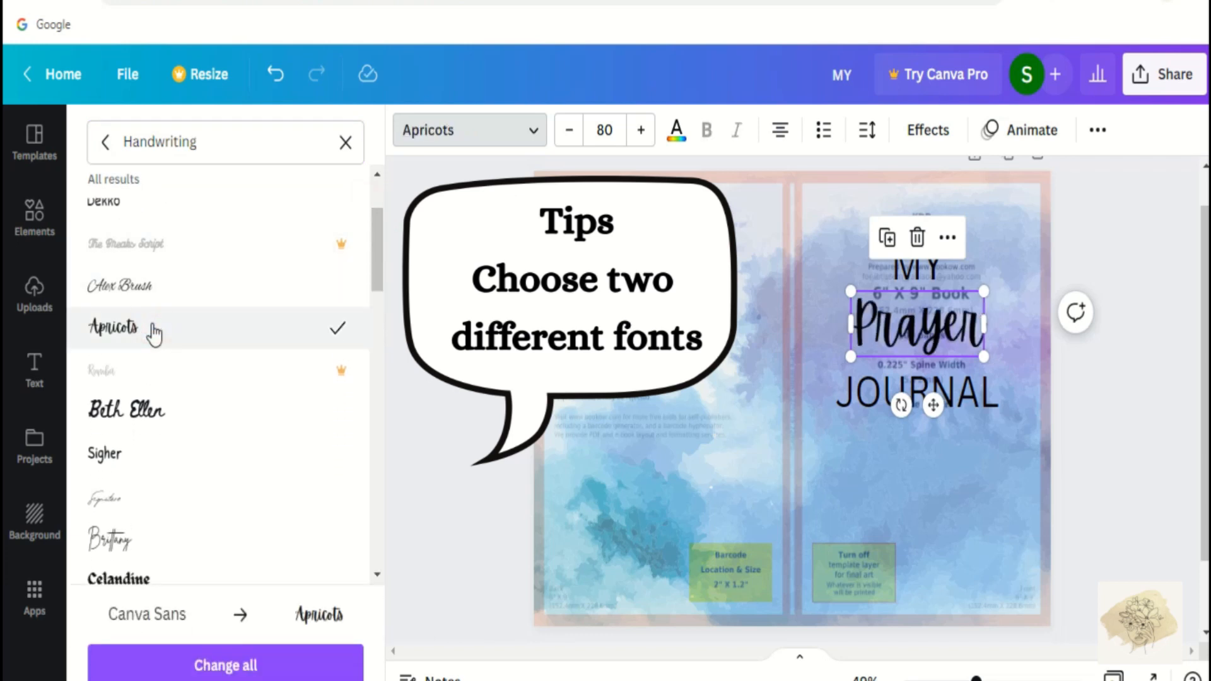
# Step: Try the Alice font on "MY" and "JOURNAL" together, switching bold on and off
pyautogui.click(854, 388)
pyautogui.keyDown('shift'); pyautogui.click(902, 268); pyautogui.keyUp('shift')
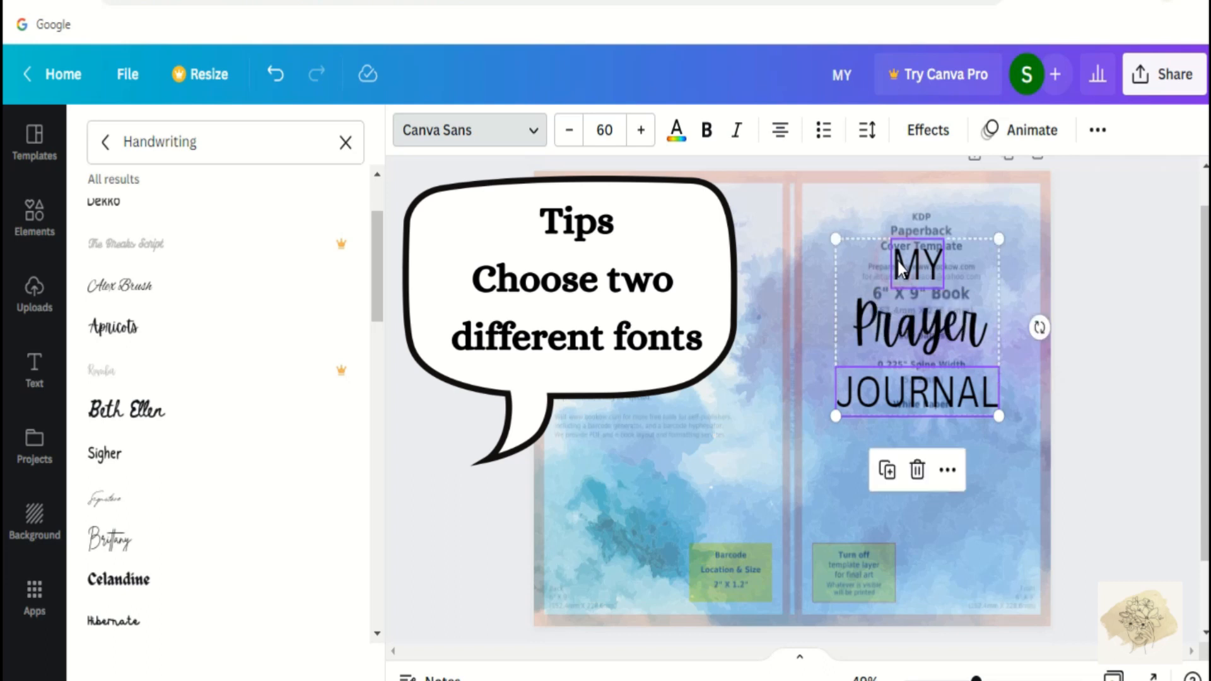
pyautogui.click(104, 142)
pyautogui.moveTo(377, 205); pyautogui.dragTo(370, 318)
pyautogui.click(104, 314)
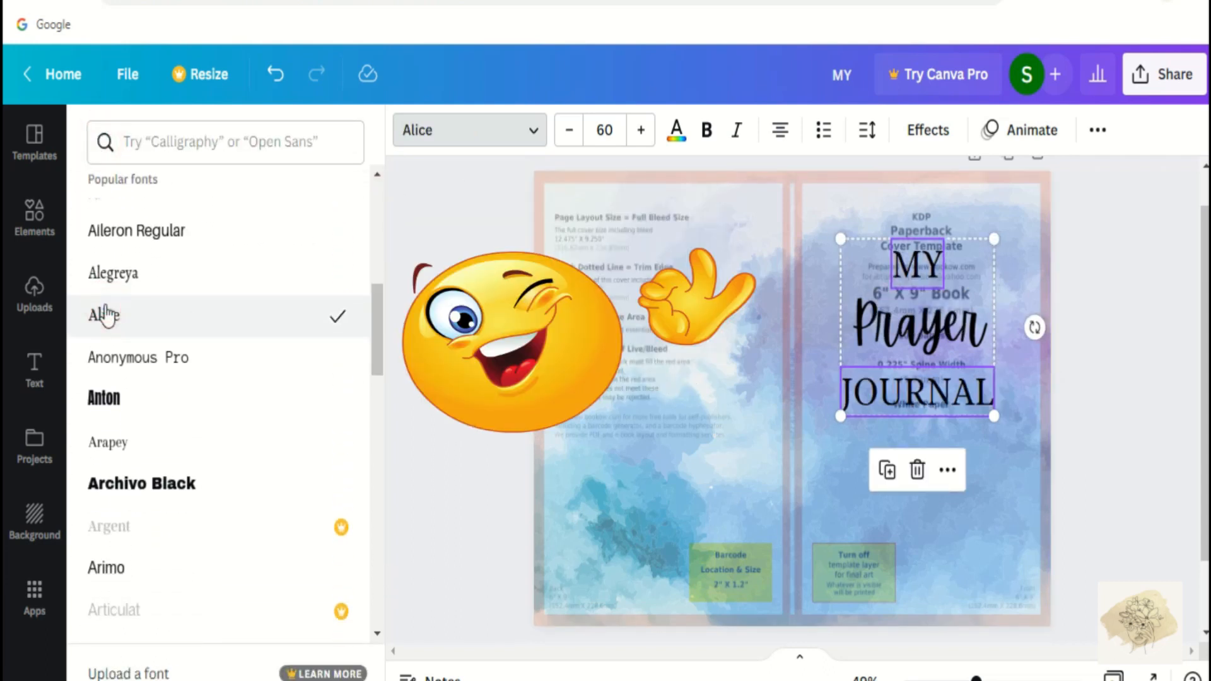
pyautogui.click(705, 130)
pyautogui.click(705, 129)
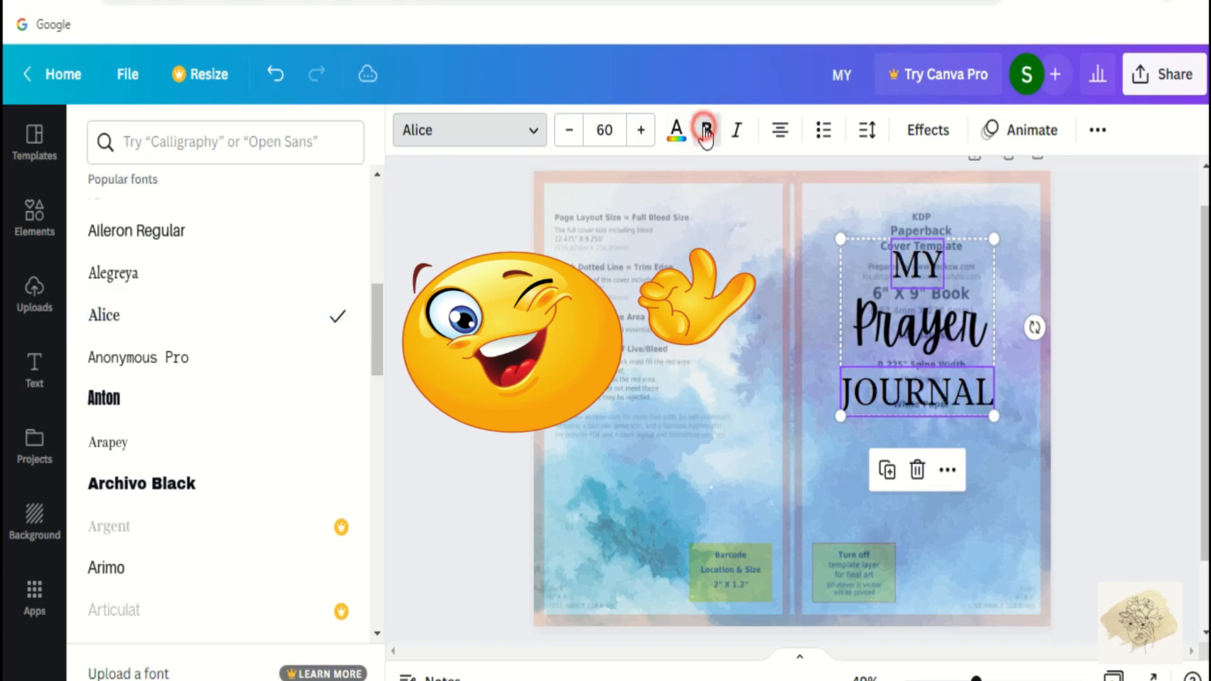
# Step: Try the Cardo and Eczar SemiBold fonts on "MY" and "JOURNAL"
pyautogui.moveTo(373, 343); pyautogui.dragTo(376, 468)
pyautogui.click(120, 290)
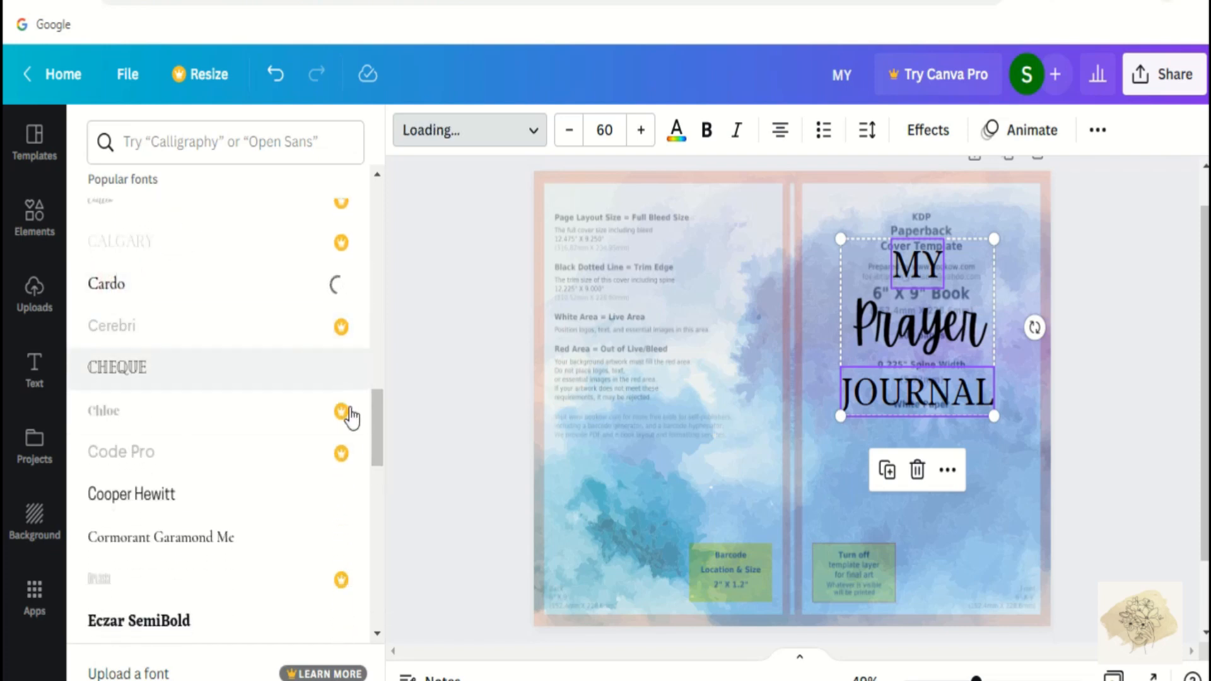
pyautogui.moveTo(378, 416); pyautogui.dragTo(373, 448)
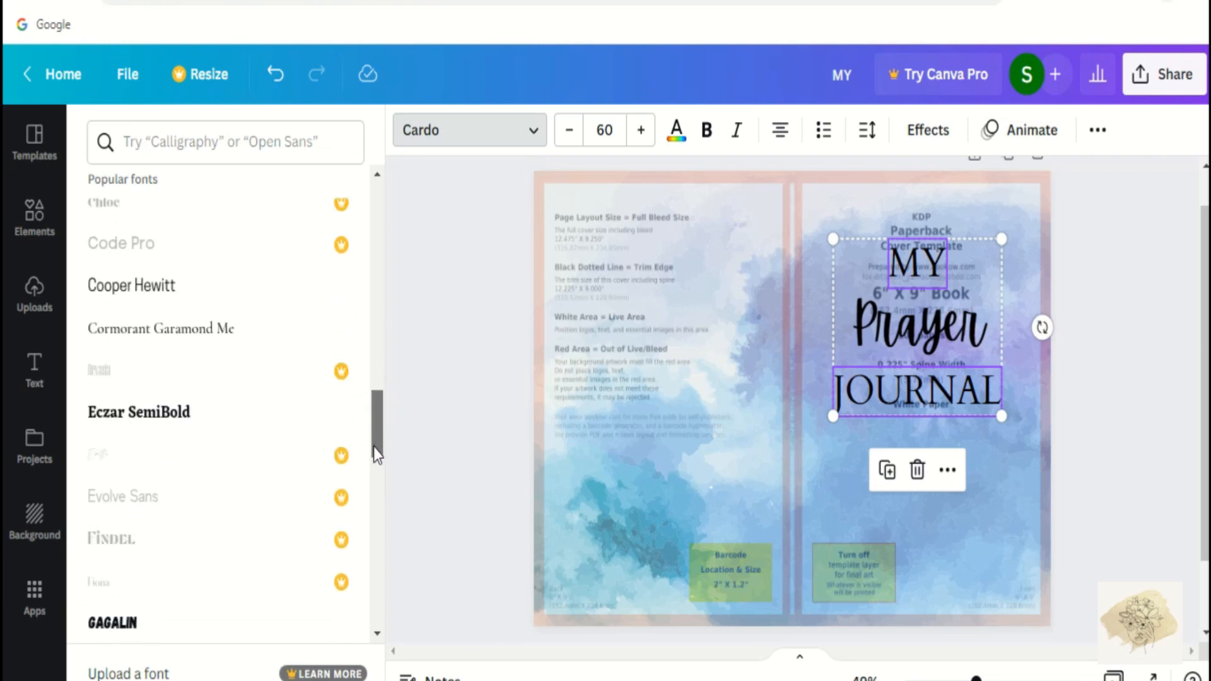
pyautogui.click(189, 408)
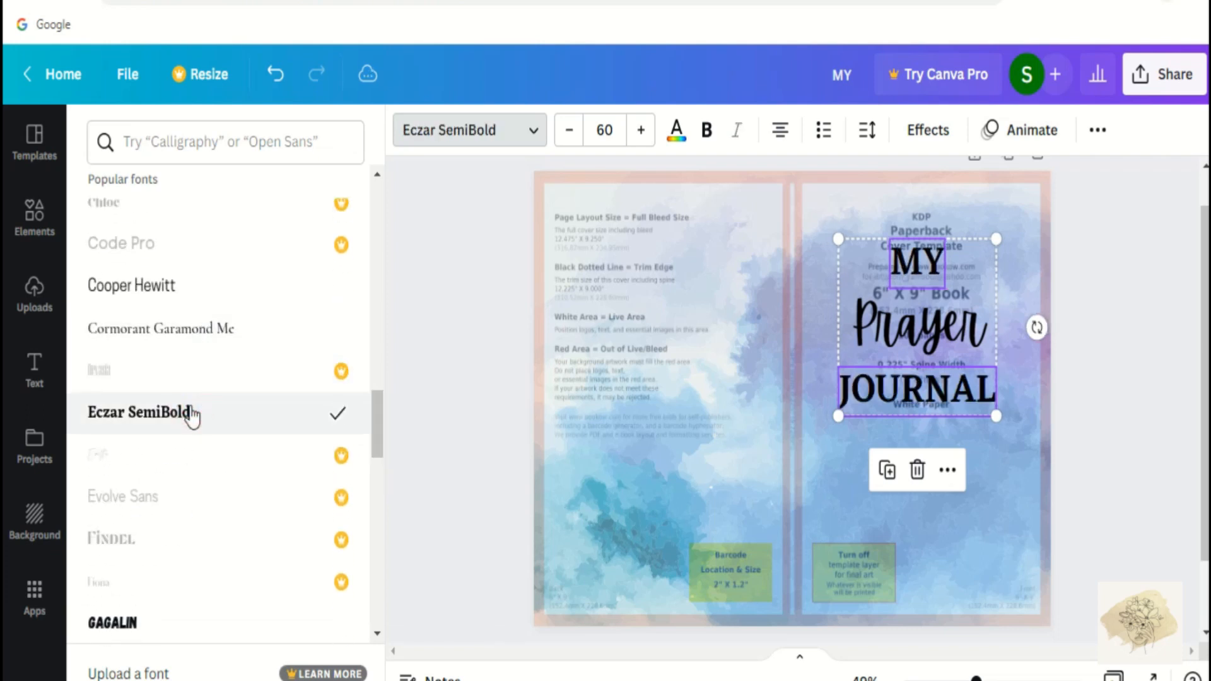
# Step: Apply the Kollektif font to "MY" and "JOURNAL"
pyautogui.moveTo(377, 409); pyautogui.dragTo(359, 499)
pyautogui.scroll(-2, 353, 499)
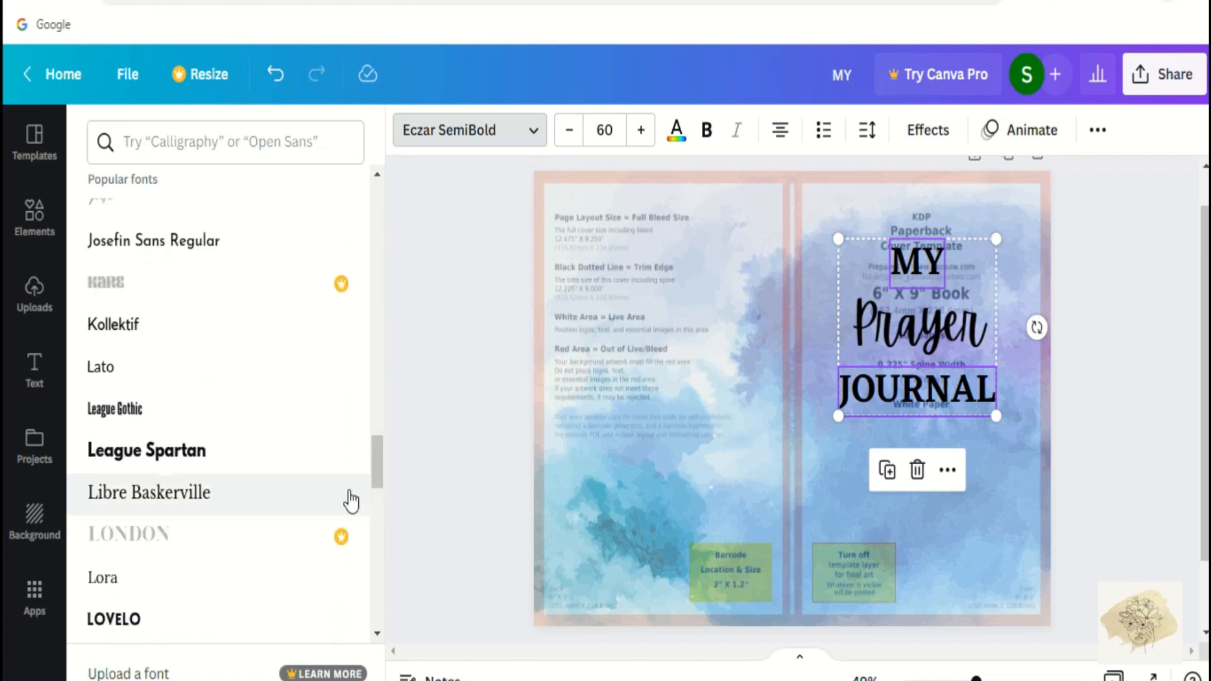
pyautogui.click(142, 338)
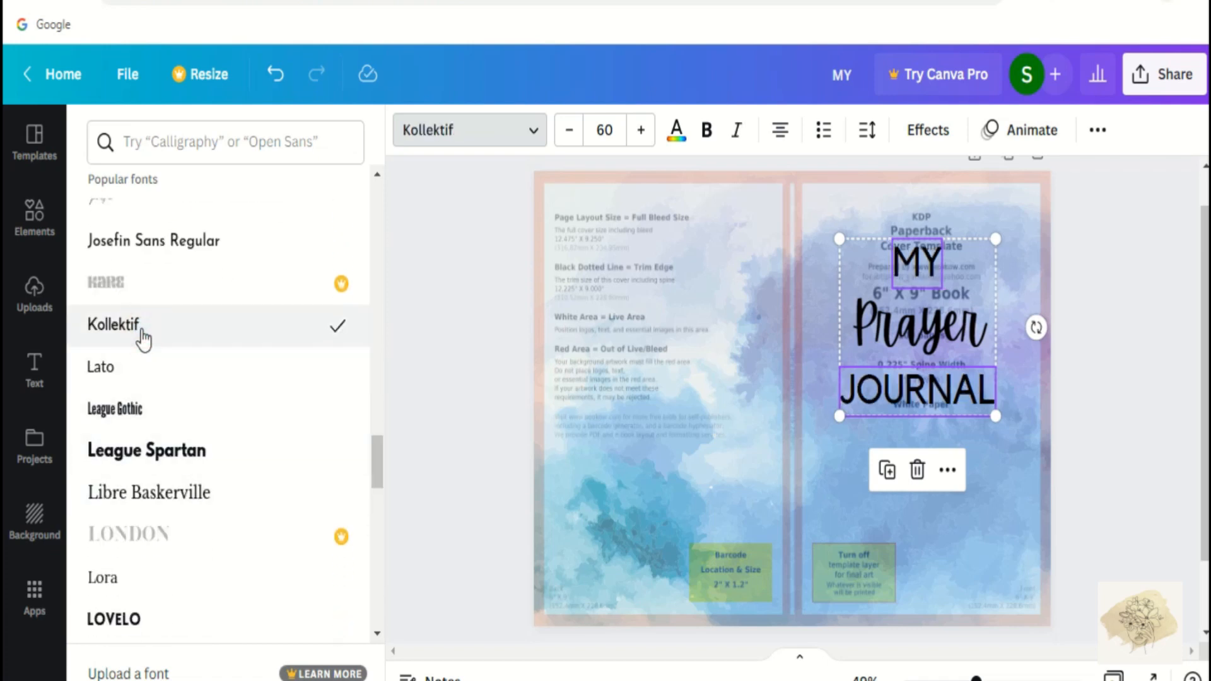
# Step: Reduce the font size of "MY" and "JOURNAL" to 50
pyautogui.doubleClick(568, 133)
pyautogui.doubleClick(568, 132)
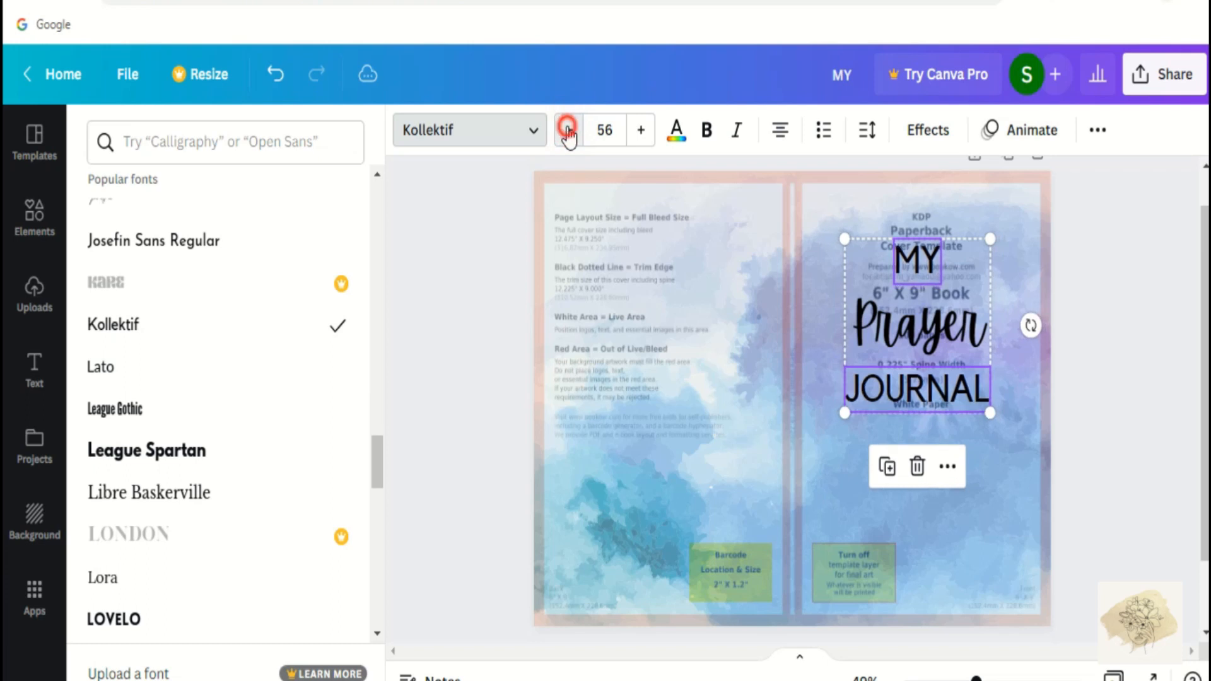
pyautogui.tripleClick(568, 133)
pyautogui.click(569, 132)
pyautogui.click(568, 133)
pyautogui.click(569, 132)
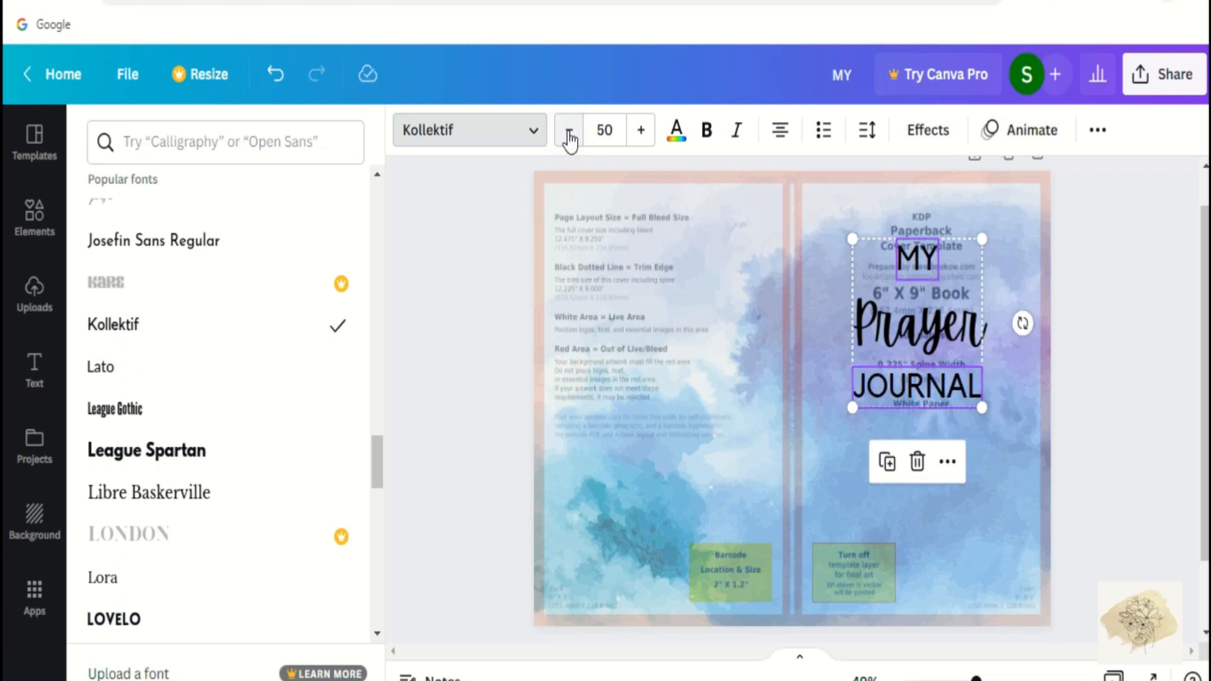
# Step: Increase the font size of "Prayer" beyond 82 so it stands out between "MY" and "JOURNAL", and deselect it
pyautogui.click(903, 339)
pyautogui.doubleClick(640, 133)
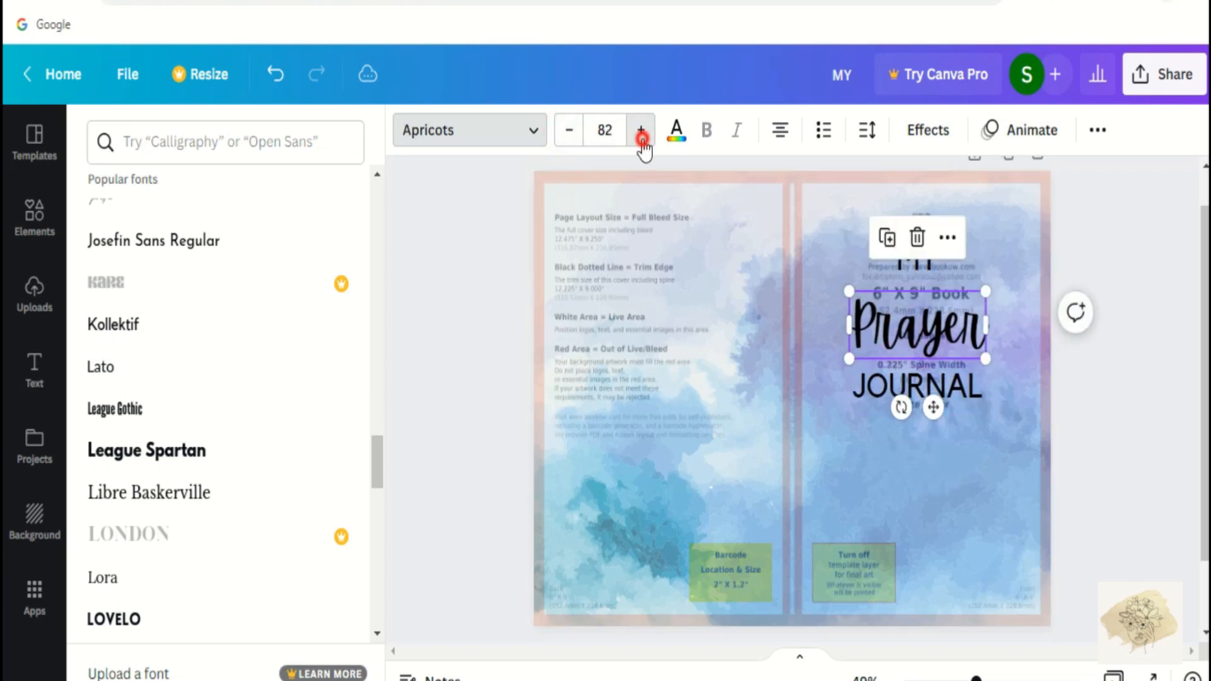
pyautogui.doubleClick(641, 132)
pyautogui.doubleClick(641, 132)
pyautogui.tripleClick(641, 132)
pyautogui.click(640, 135)
pyautogui.click(638, 344)
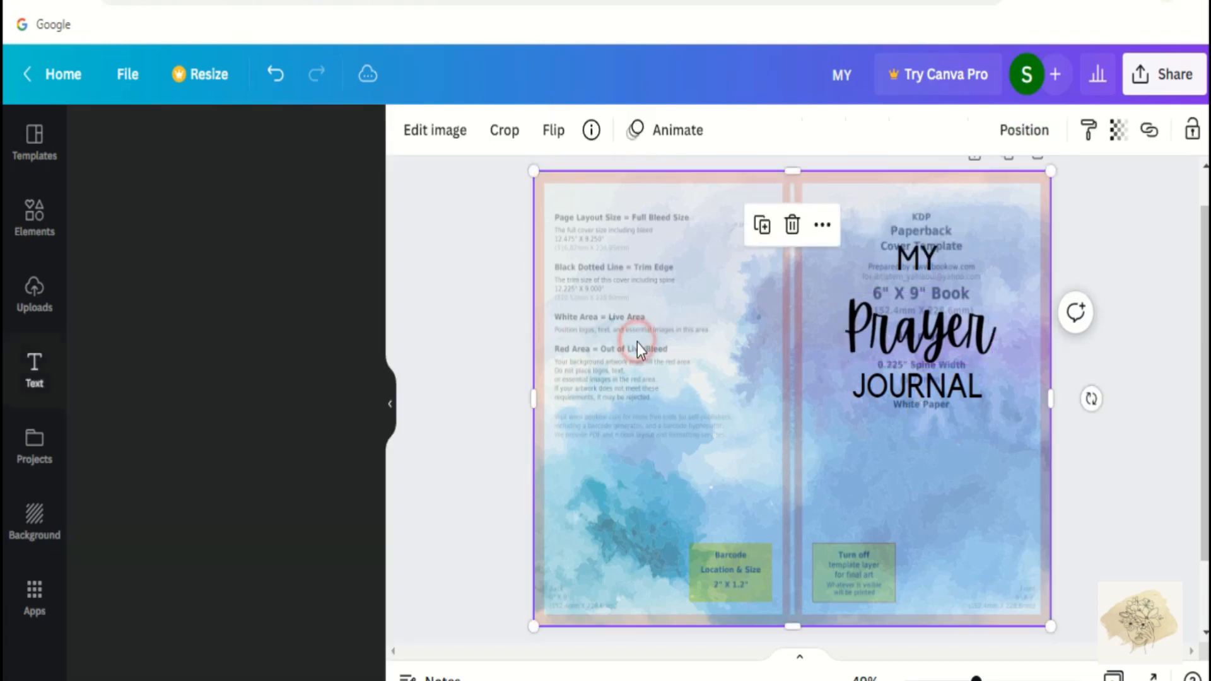
pyautogui.click(490, 403)
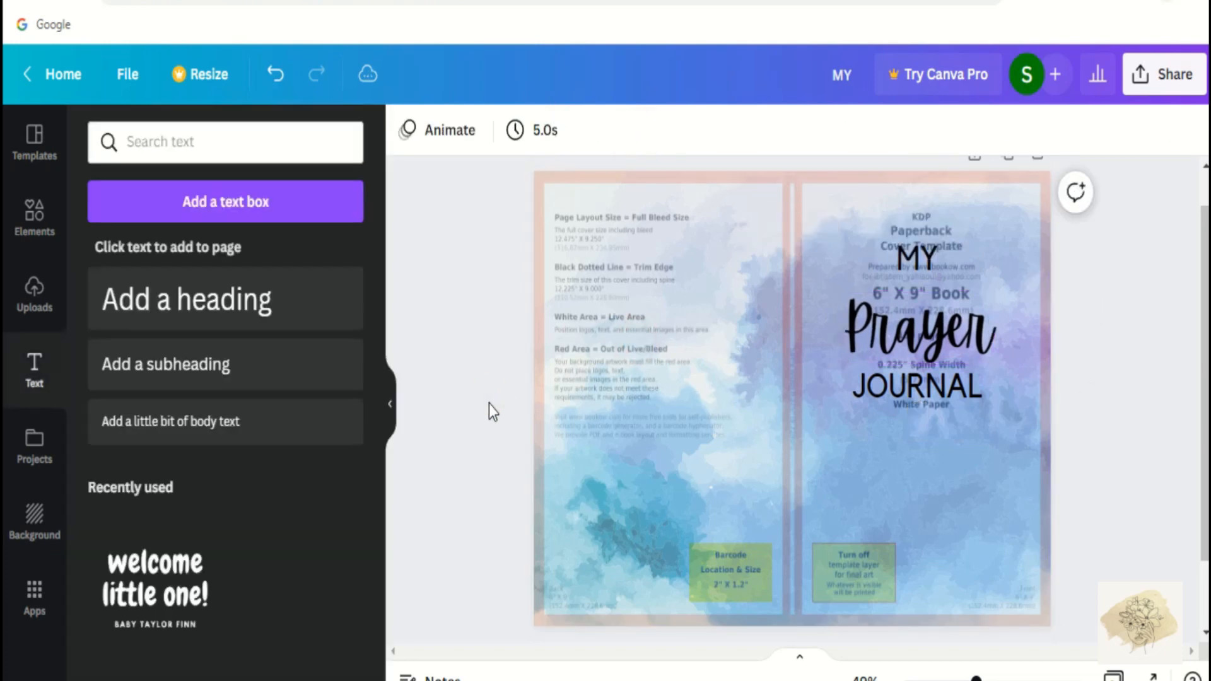
# Step: Select "MY", "Prayer" and "JOURNAL" together and space them evenly vertically
pyautogui.click(937, 246)
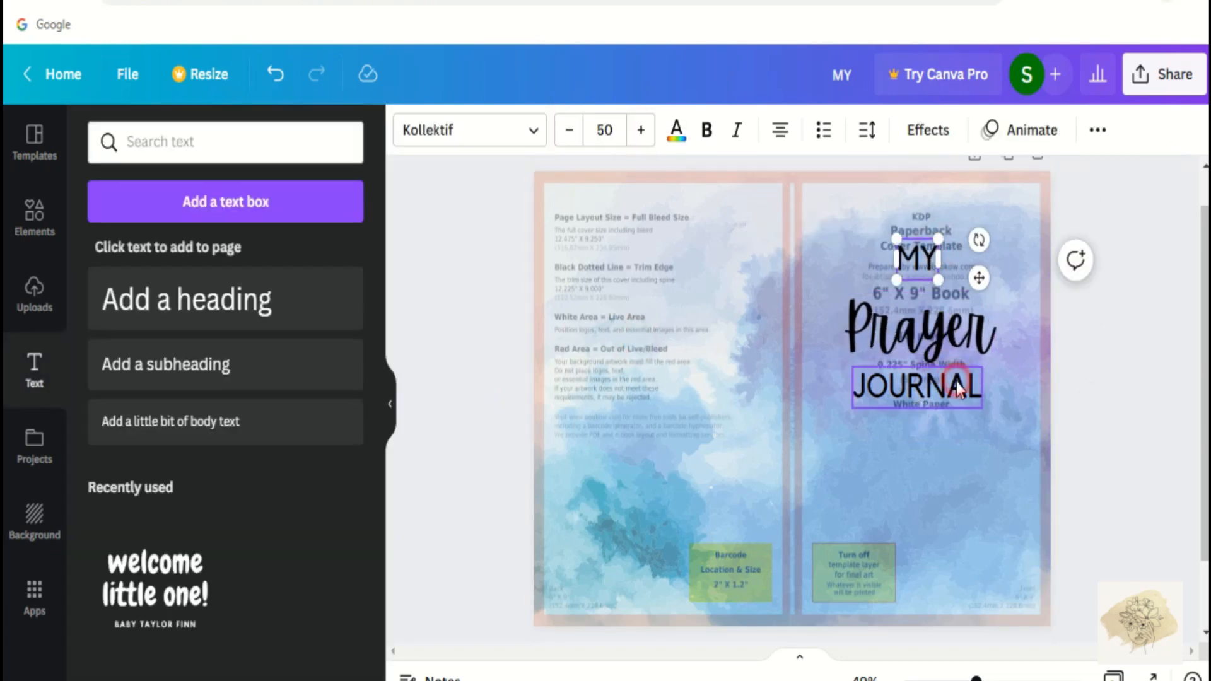
pyautogui.keyDown('shift'); pyautogui.click(918, 338); pyautogui.keyUp('shift')
pyautogui.keyDown('shift'); pyautogui.click(960, 391); pyautogui.keyUp('shift')
pyautogui.click(959, 389)
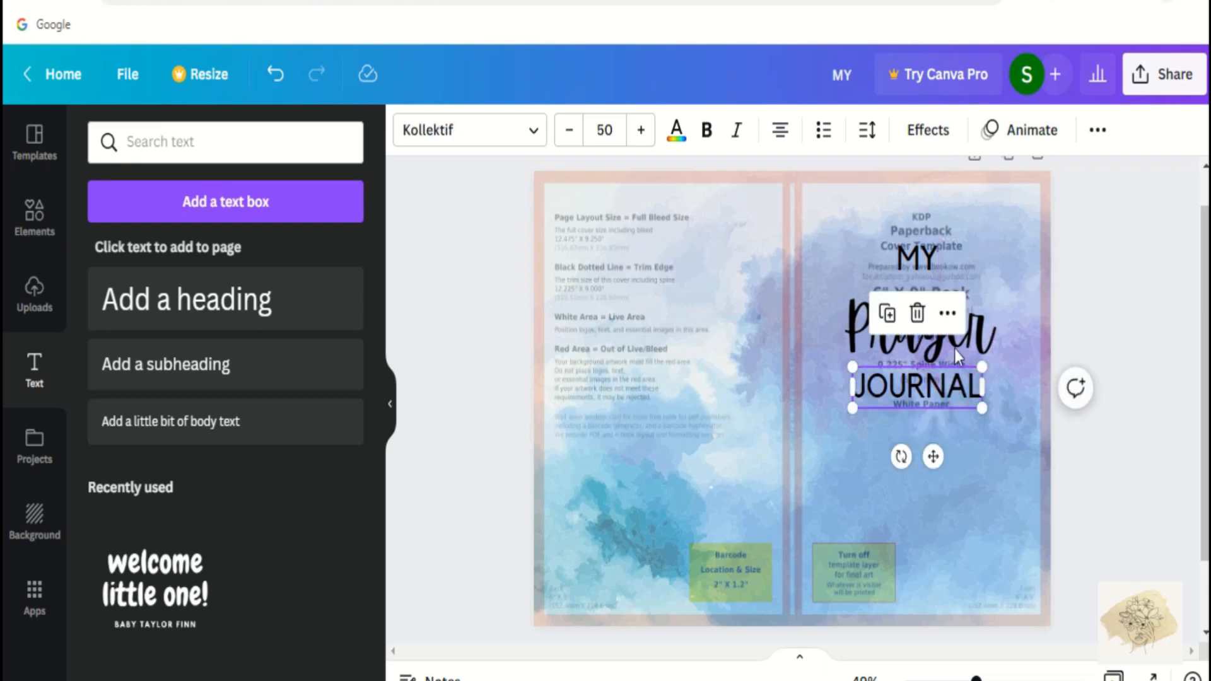
pyautogui.keyDown('shift'); pyautogui.click(955, 343); pyautogui.keyUp('shift')
pyautogui.keyDown('shift'); pyautogui.click(925, 257); pyautogui.keyUp('shift')
pyautogui.click(1098, 131)
pyautogui.click(950, 181)
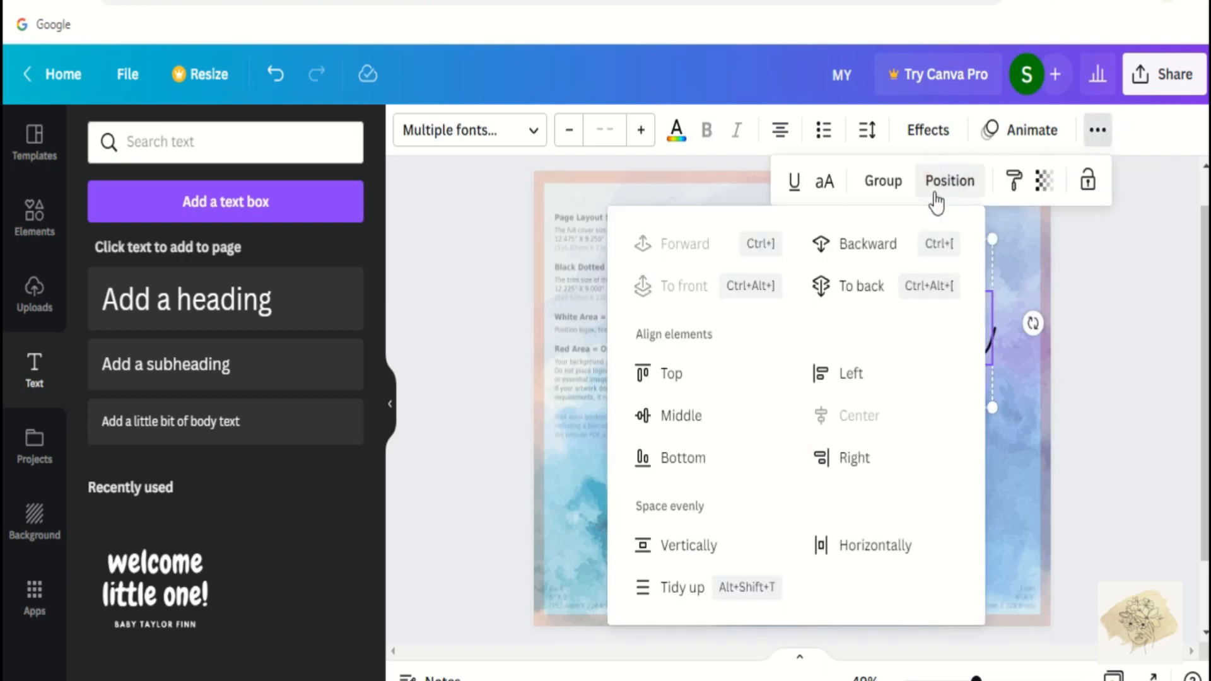
pyautogui.click(650, 559)
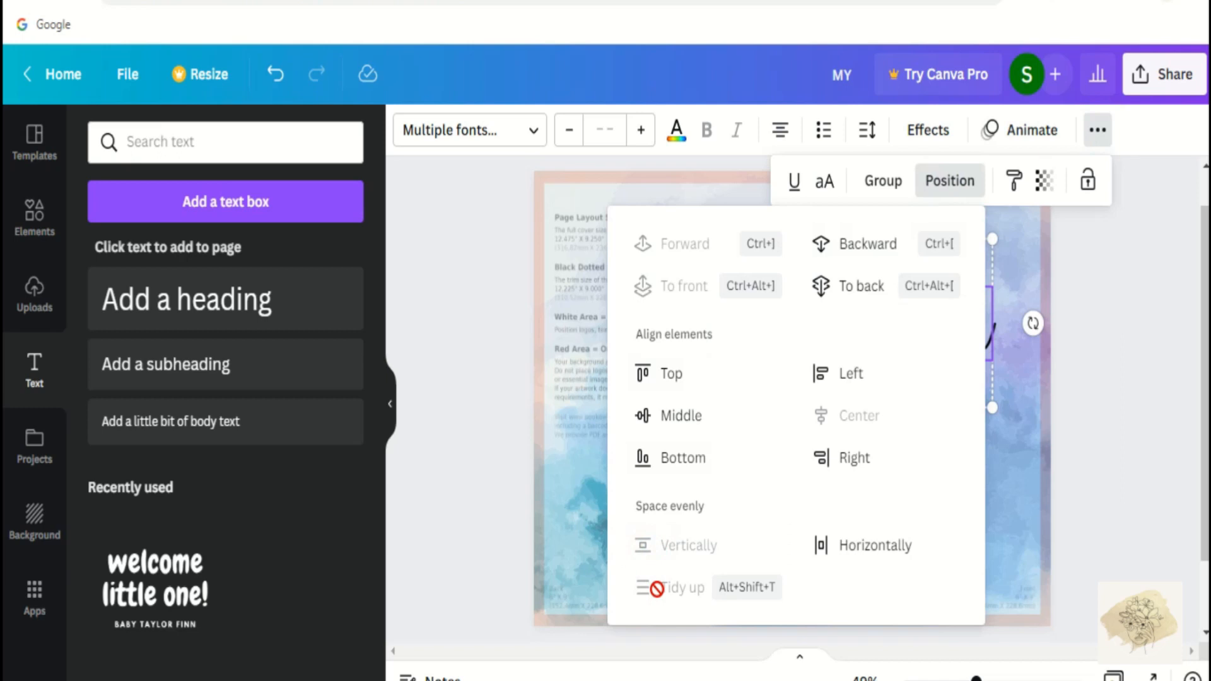
pyautogui.click(1092, 129)
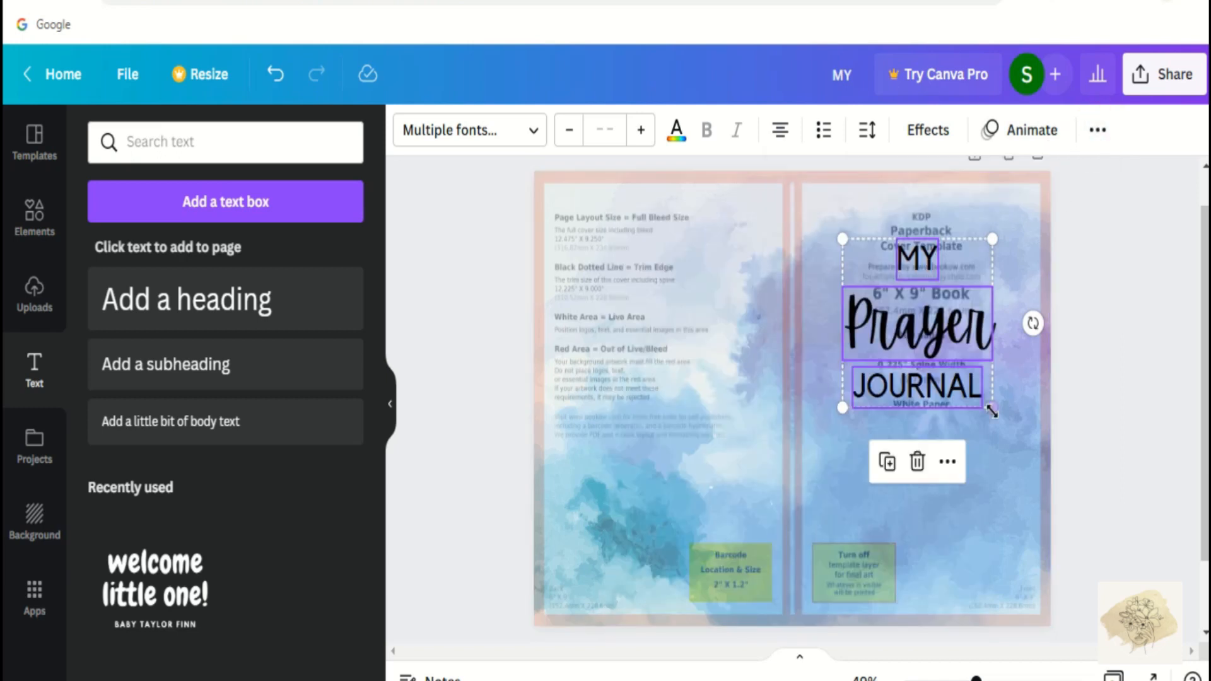
# Step: Enlarge the selected "MY Prayer JOURNAL" title slightly, move it a little lower on the front cover, and deselect it
pyautogui.moveTo(989, 412)
pyautogui.mouseDown()
pyautogui.moveTo(1013, 458)
pyautogui.moveTo(1042, 477)
pyautogui.moveTo(994, 429)
pyautogui.mouseUp()
pyautogui.moveTo(937, 341)
pyautogui.mouseDown()
pyautogui.moveTo(921, 345)
pyautogui.moveTo(934, 341)
pyautogui.moveTo(929, 352)
pyautogui.mouseUp()
pyautogui.click(1111, 335)
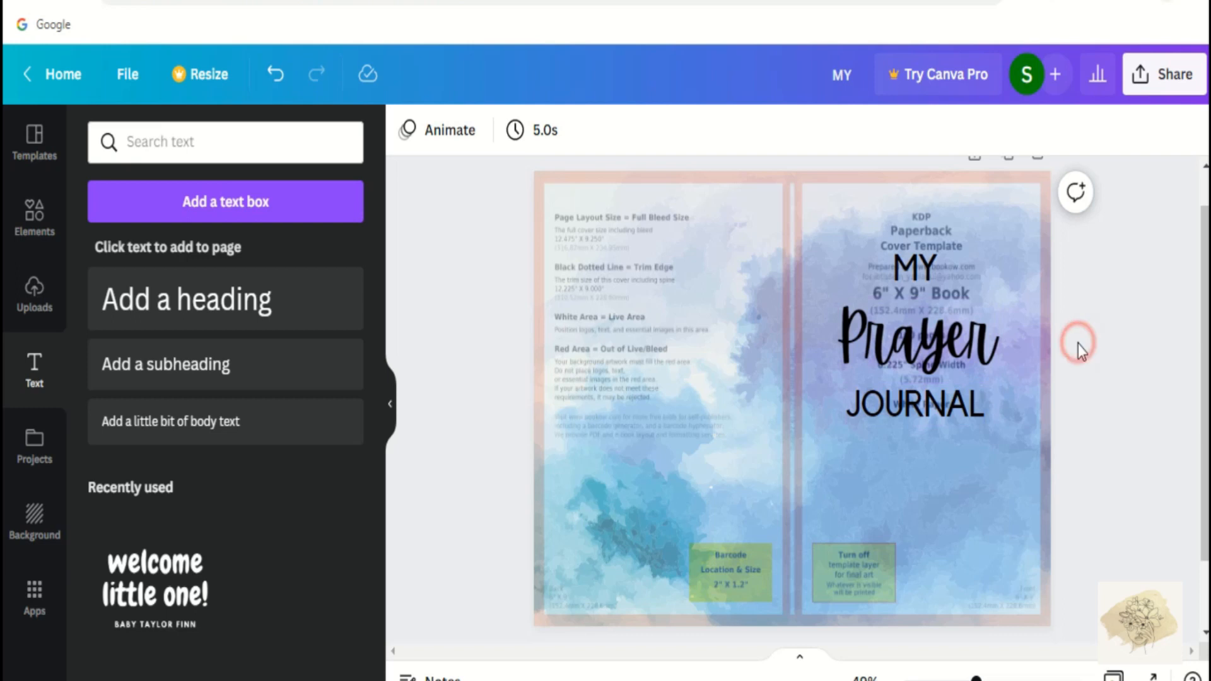
# Step: Make the Bookow template overlay fully transparent so only the watercolor background and title show
pyautogui.click(1005, 435)
pyautogui.click(1113, 130)
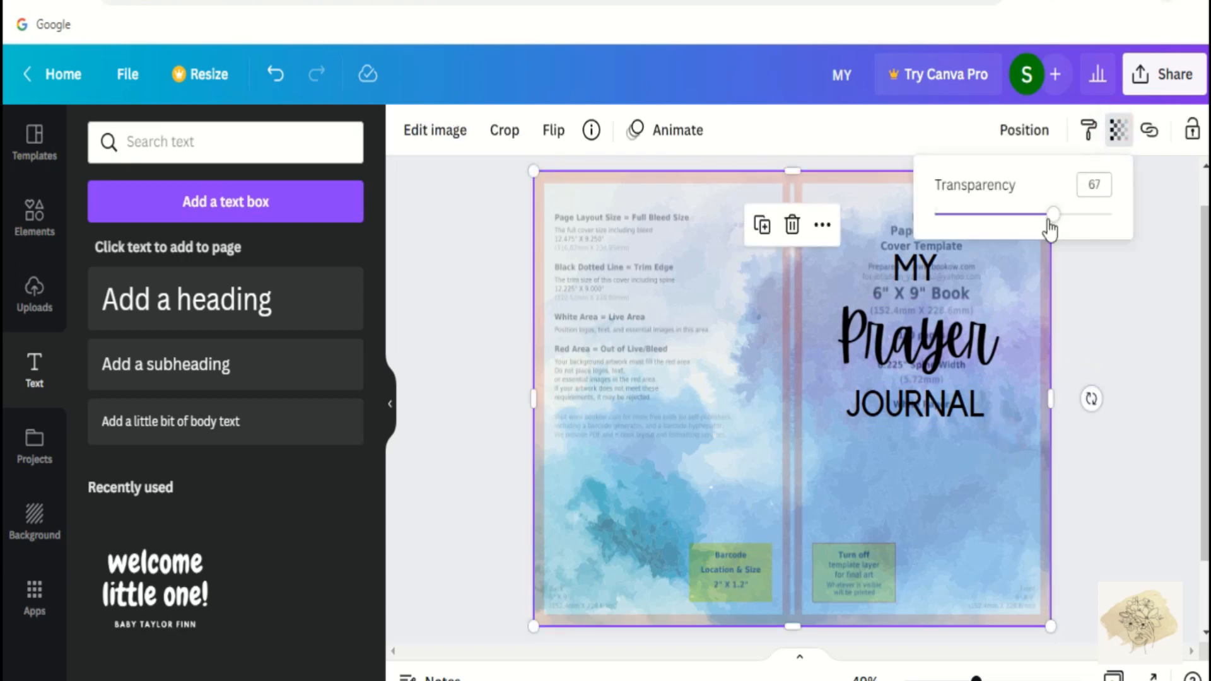
pyautogui.moveTo(1049, 224); pyautogui.dragTo(931, 221)
pyautogui.click(706, 281)
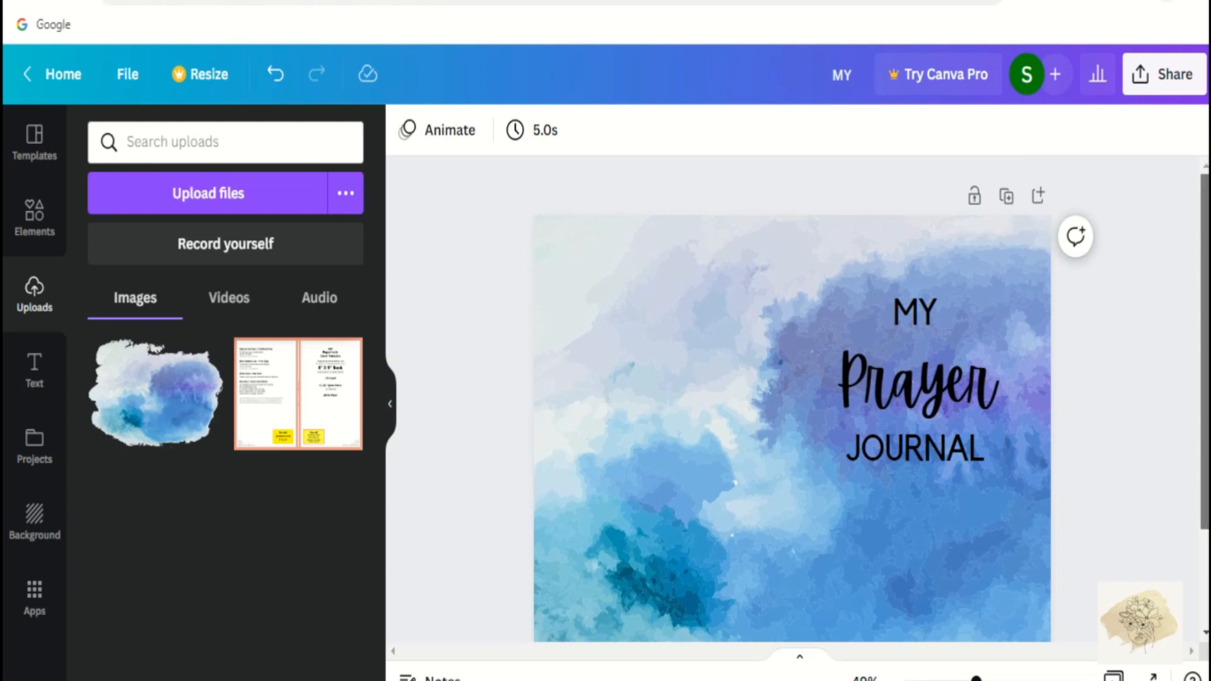
pyautogui.scroll(-1, 792, 403)
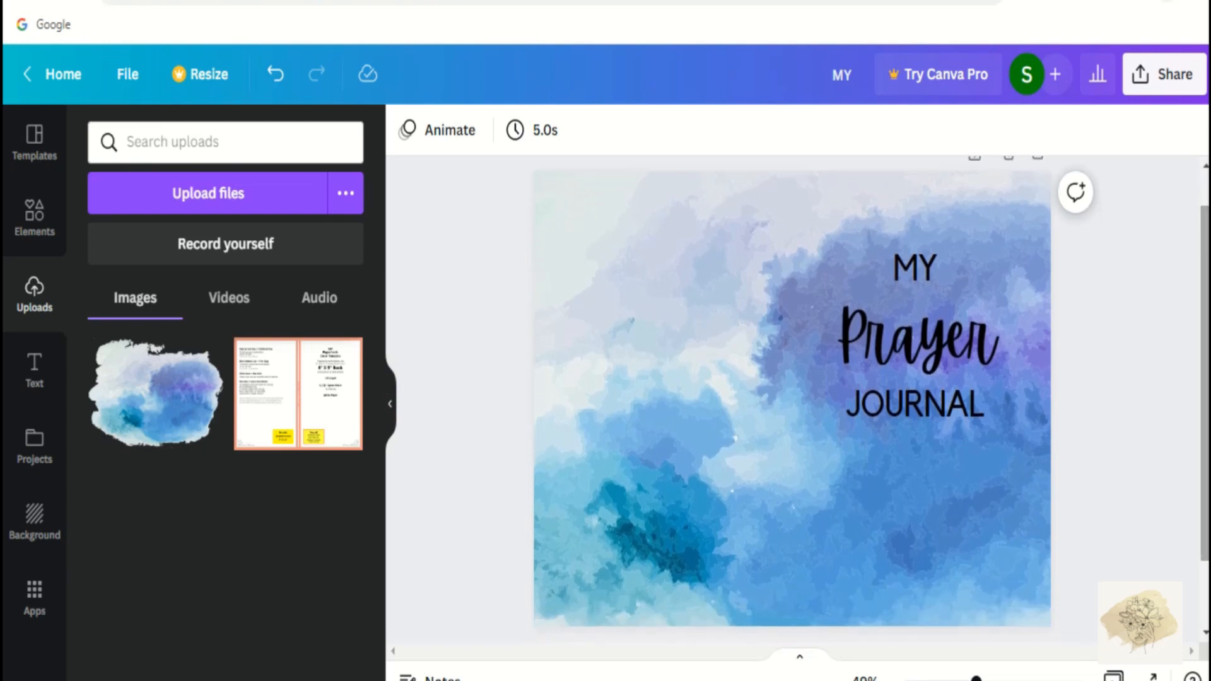
# Step: Download the finished cover as a PDF Print file
pyautogui.click(1181, 93)
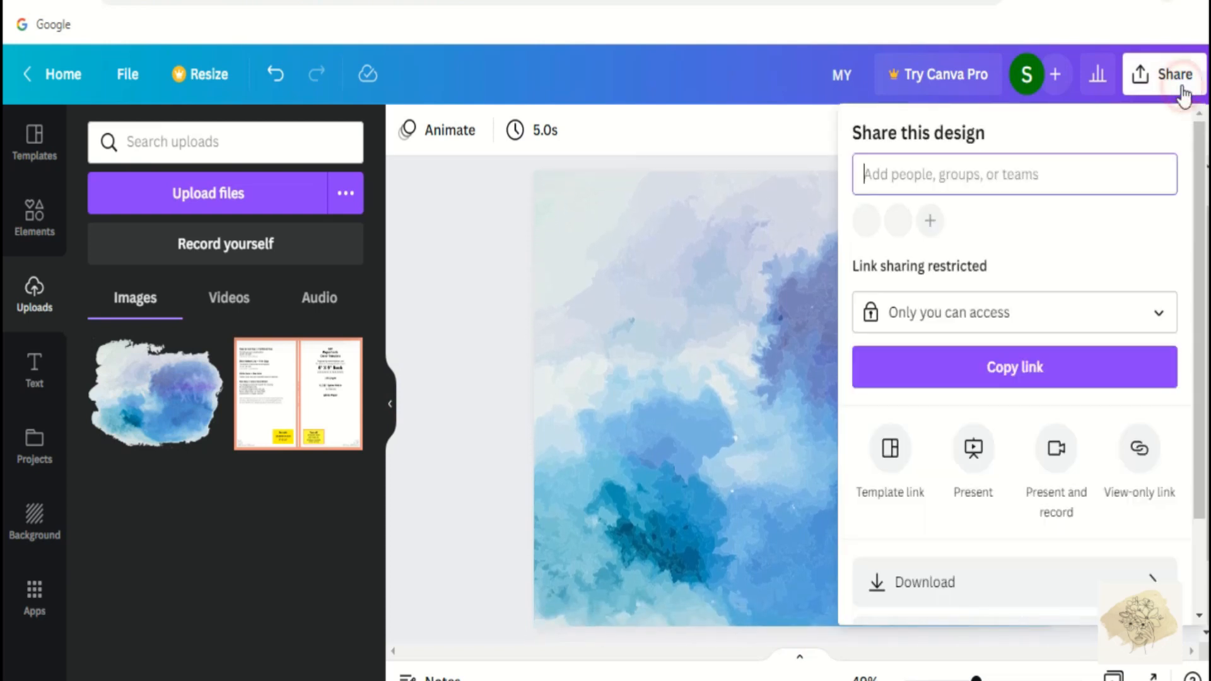
pyautogui.click(1013, 582)
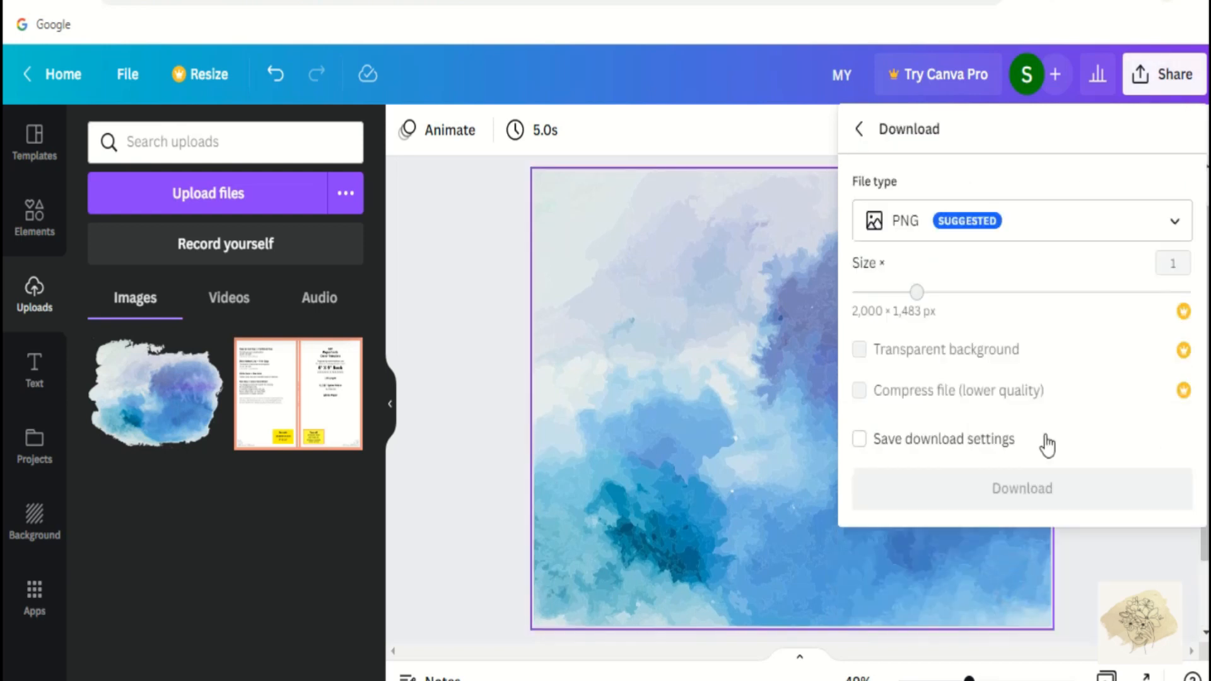
pyautogui.click(1056, 219)
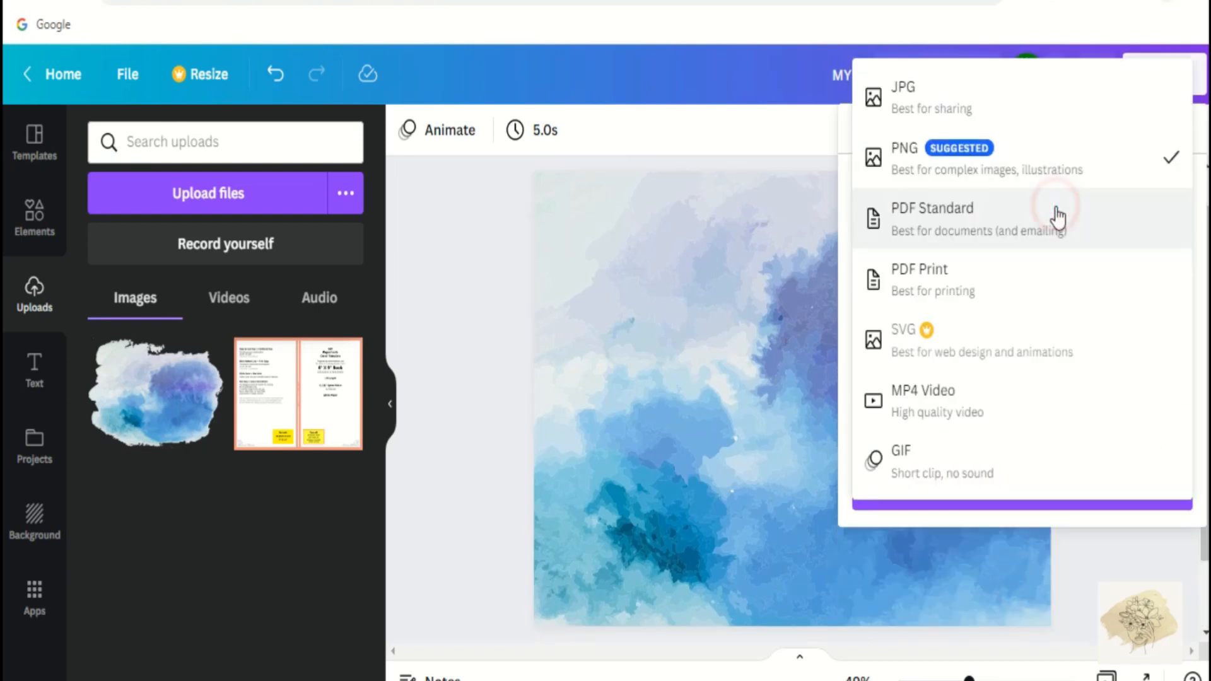
pyautogui.click(1037, 276)
pyautogui.click(1059, 513)
# Step: Open the downloaded MY.pdf and review the whole cover
pyautogui.click(89, 670)
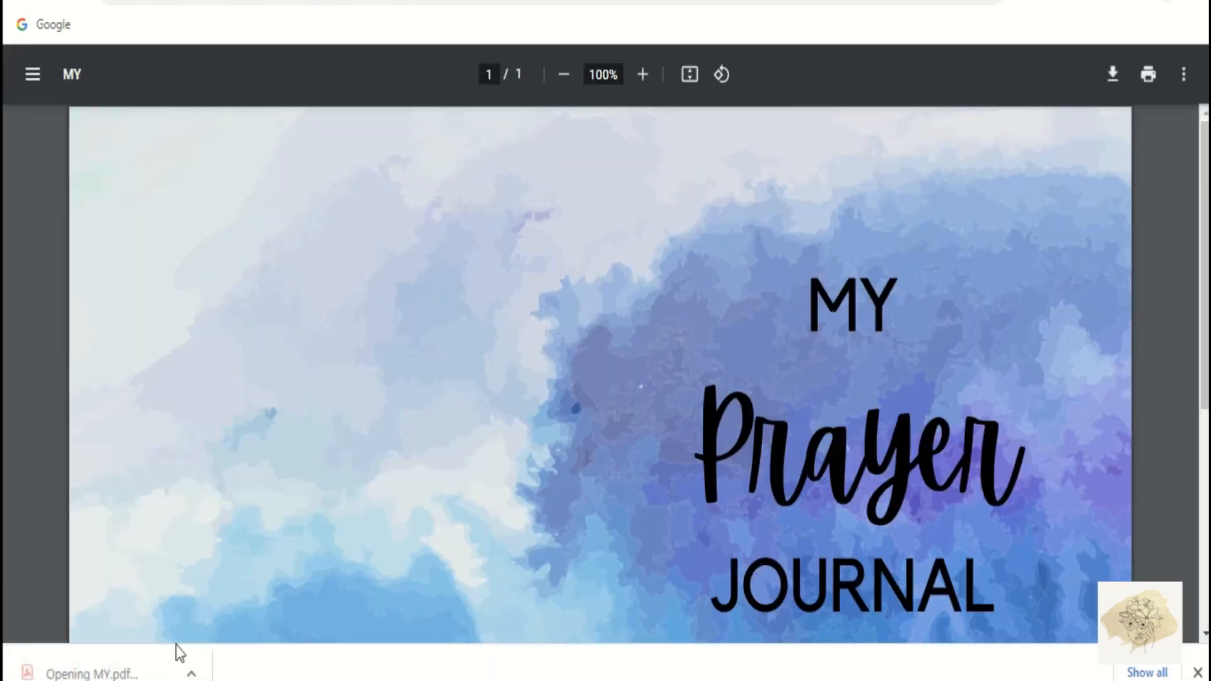
pyautogui.click(1197, 670)
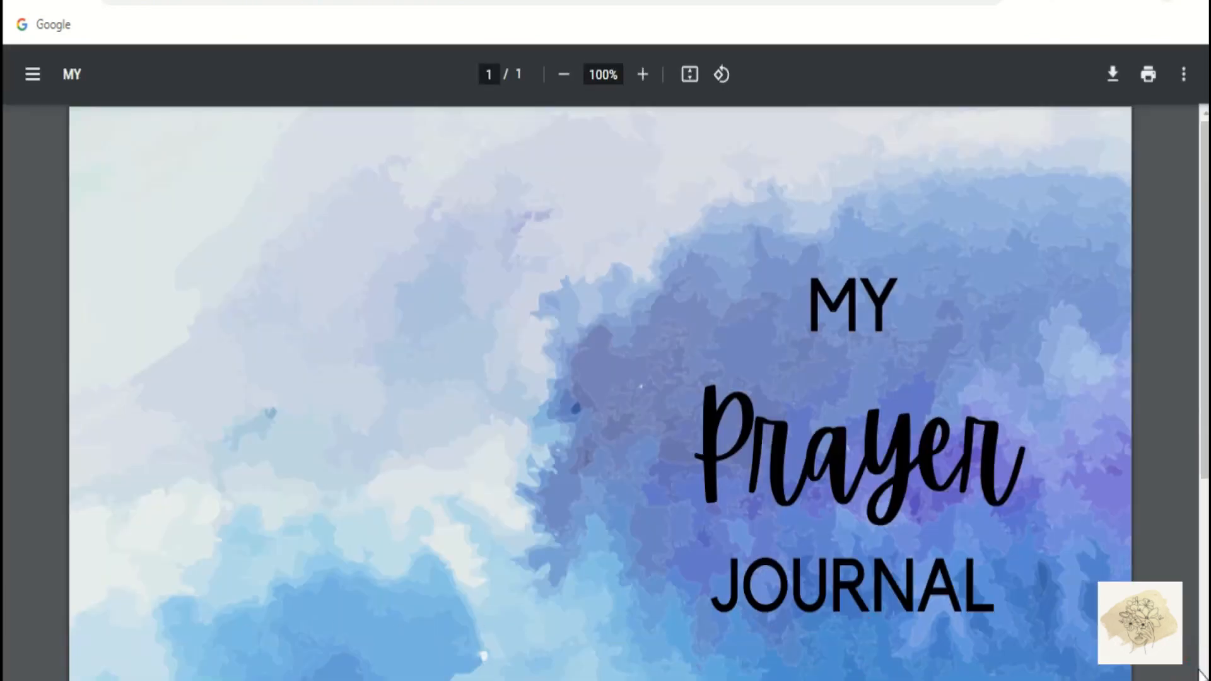
pyautogui.scroll(-1, 599, 390)
pyautogui.scroll(-5, 600, 391)
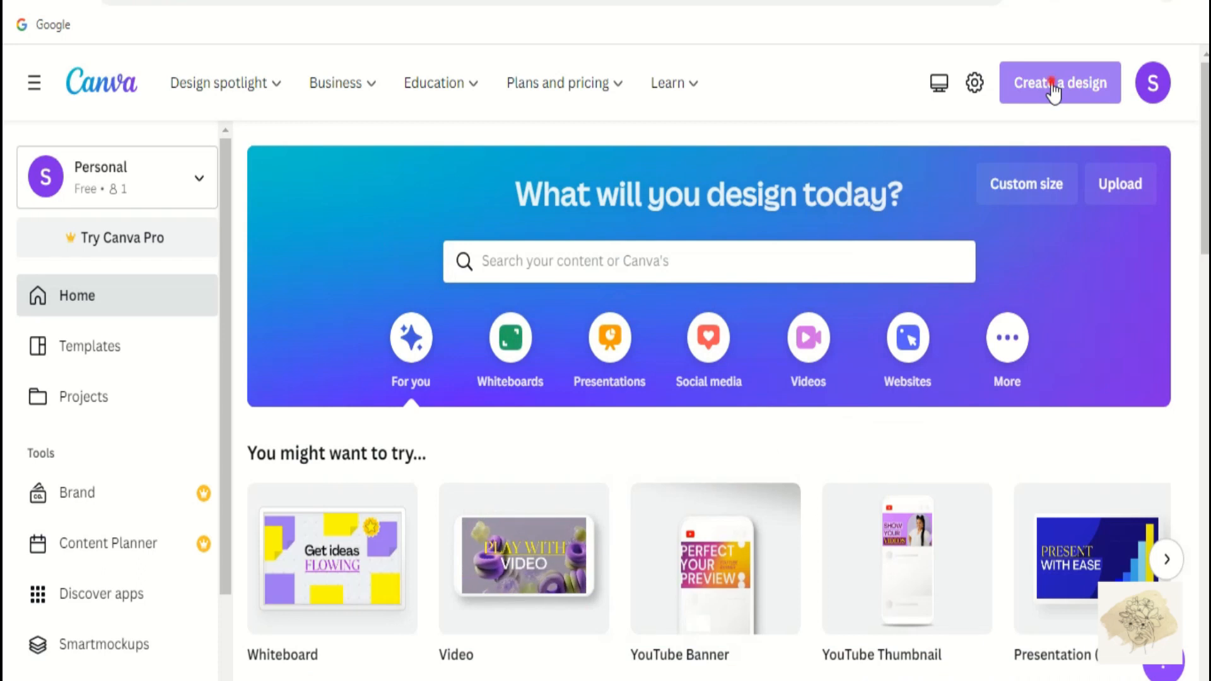
# Step: Create a new custom-size design 6 in wide and 9 in high
pyautogui.click(1052, 90)
pyautogui.click(857, 583)
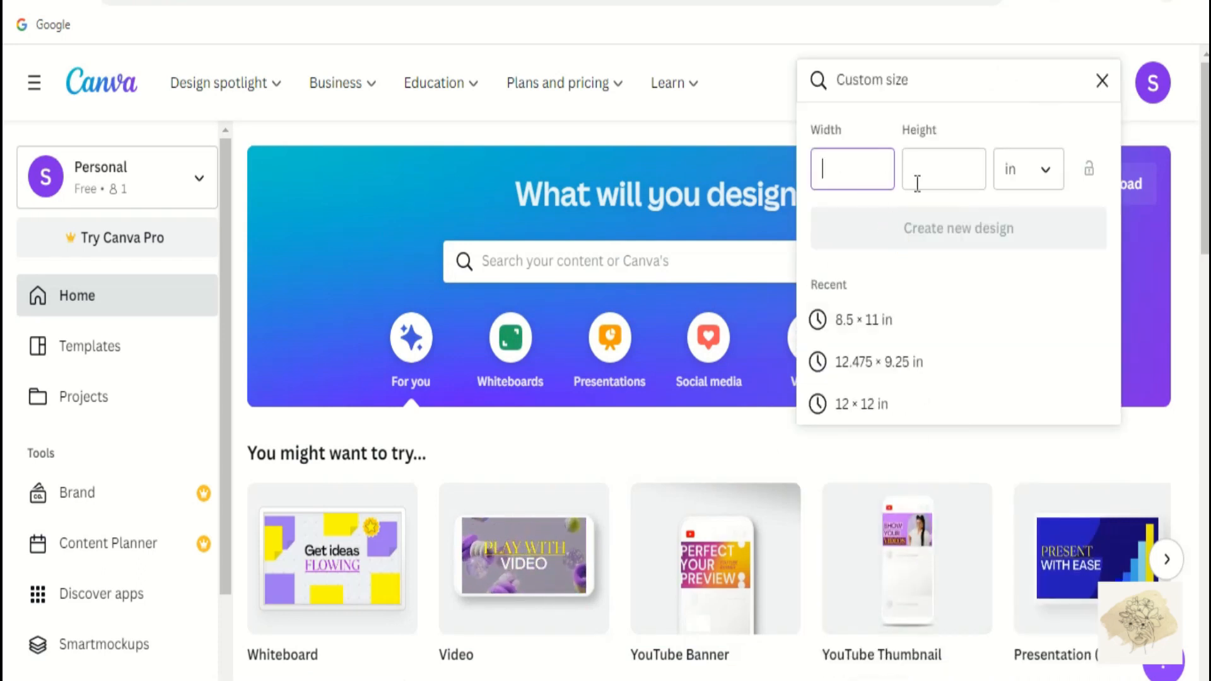
pyautogui.click(851, 167)
pyautogui.write('6')
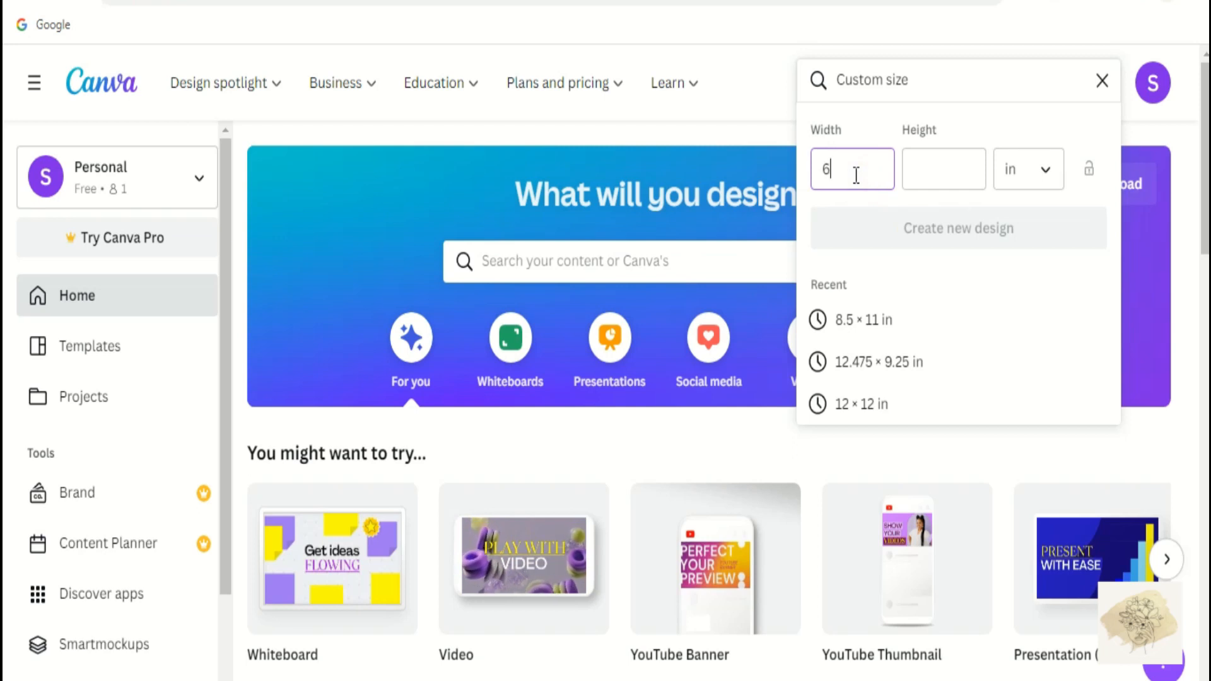
pyautogui.click(918, 179)
pyautogui.write('9')
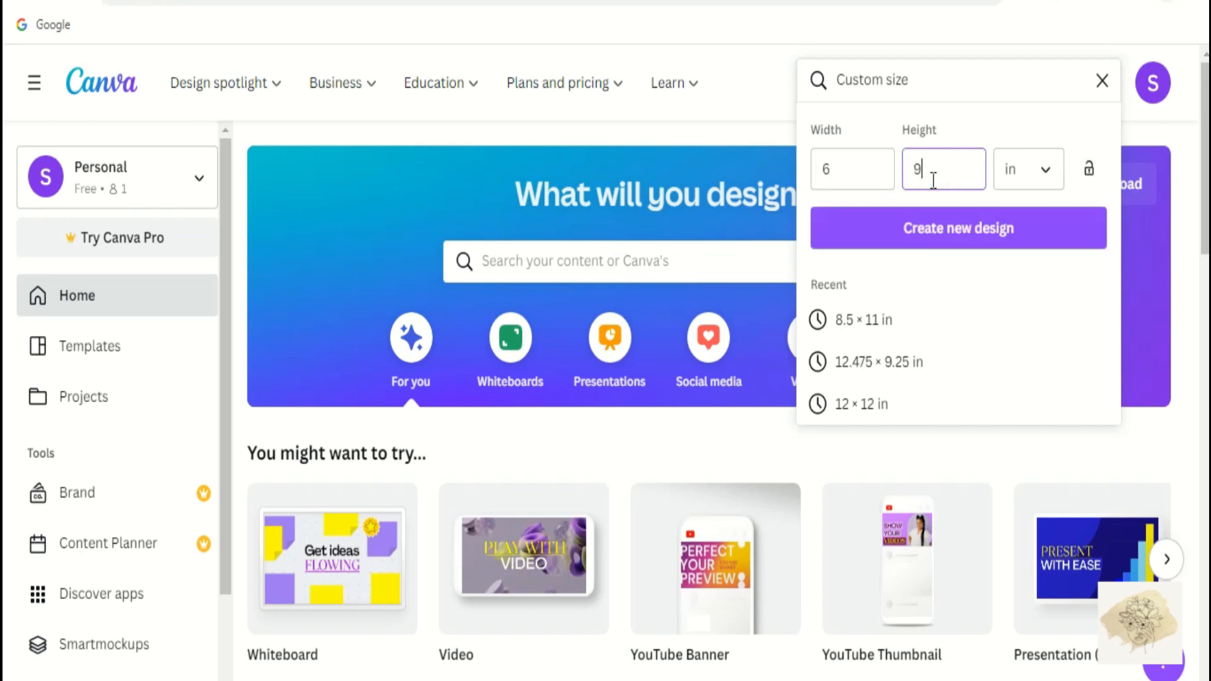
pyautogui.click(943, 233)
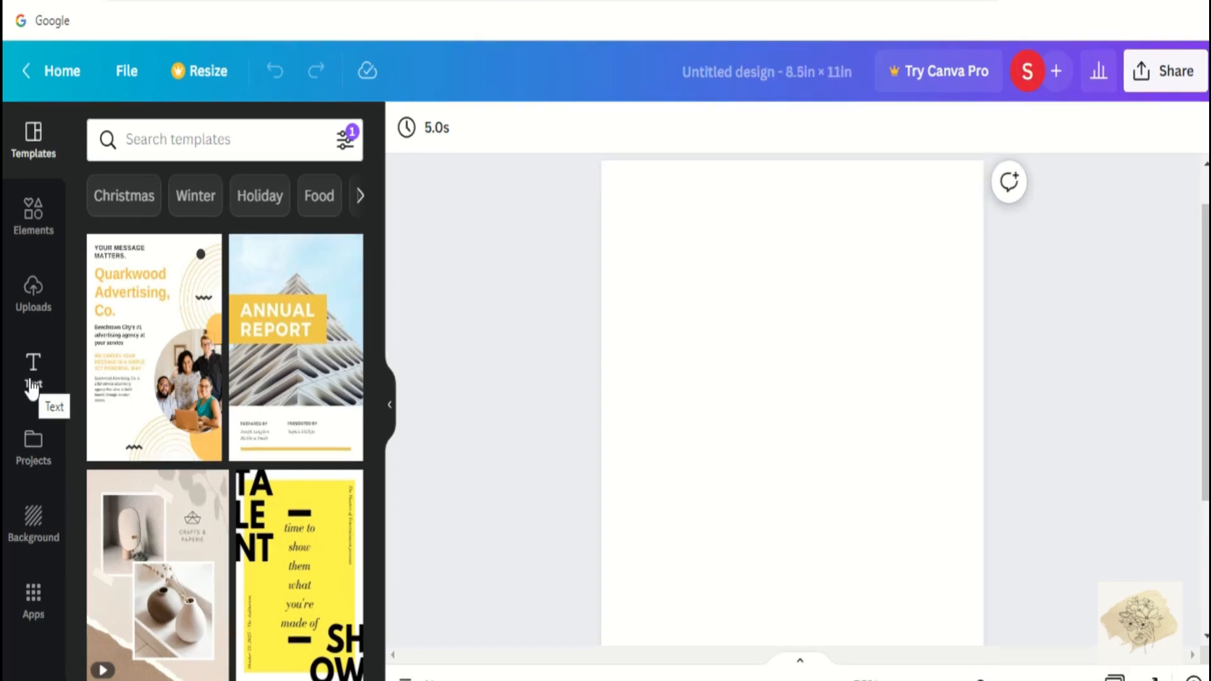
# Step: Add a heading to the blank page, move it slightly above the page's middle, and make it read "This Journal"
pyautogui.click(33, 372)
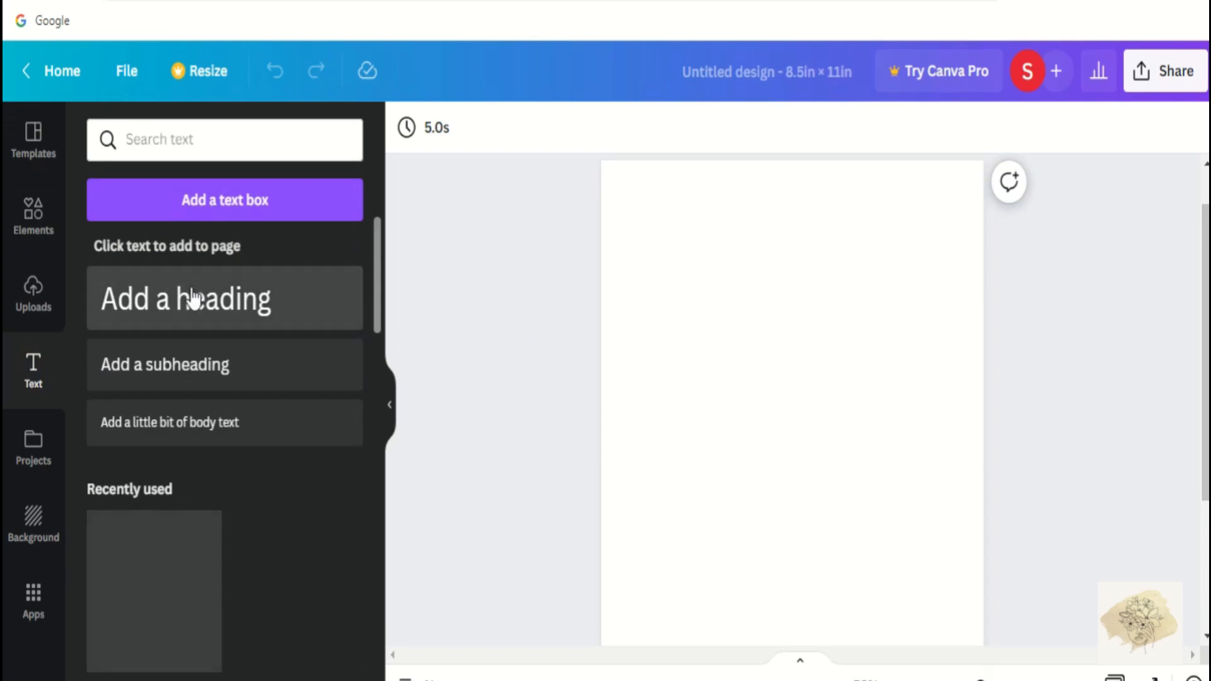
pyautogui.click(192, 292)
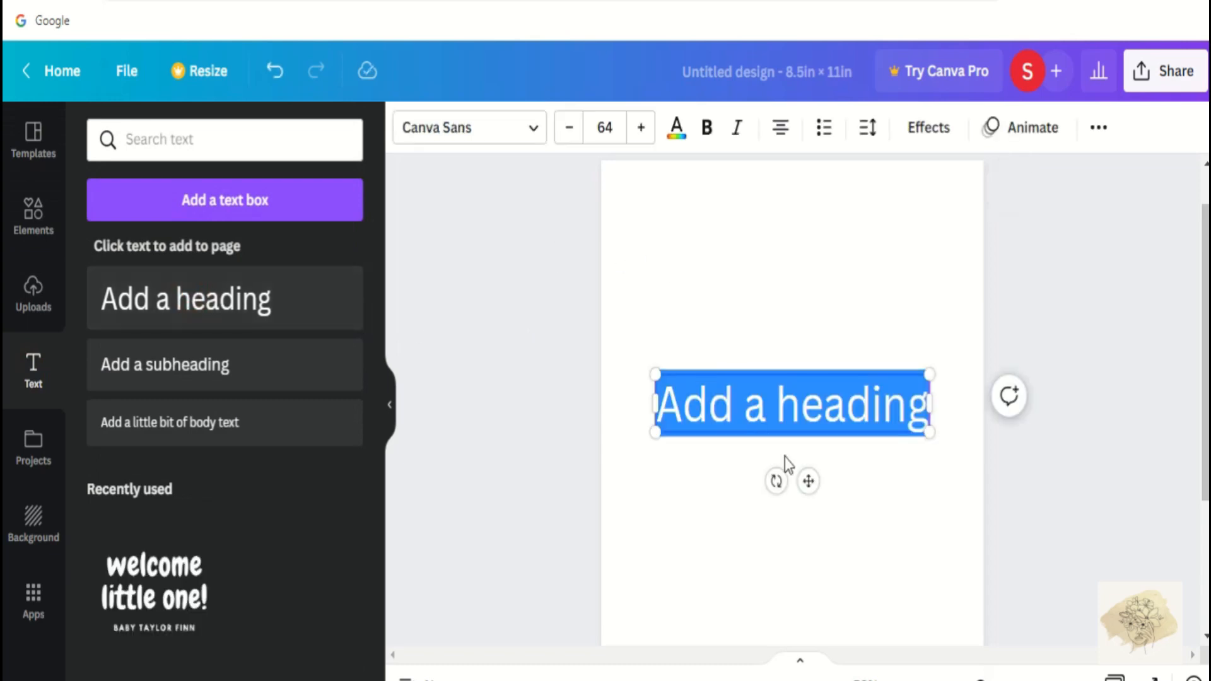
pyautogui.moveTo(809, 466); pyautogui.dragTo(809, 417)
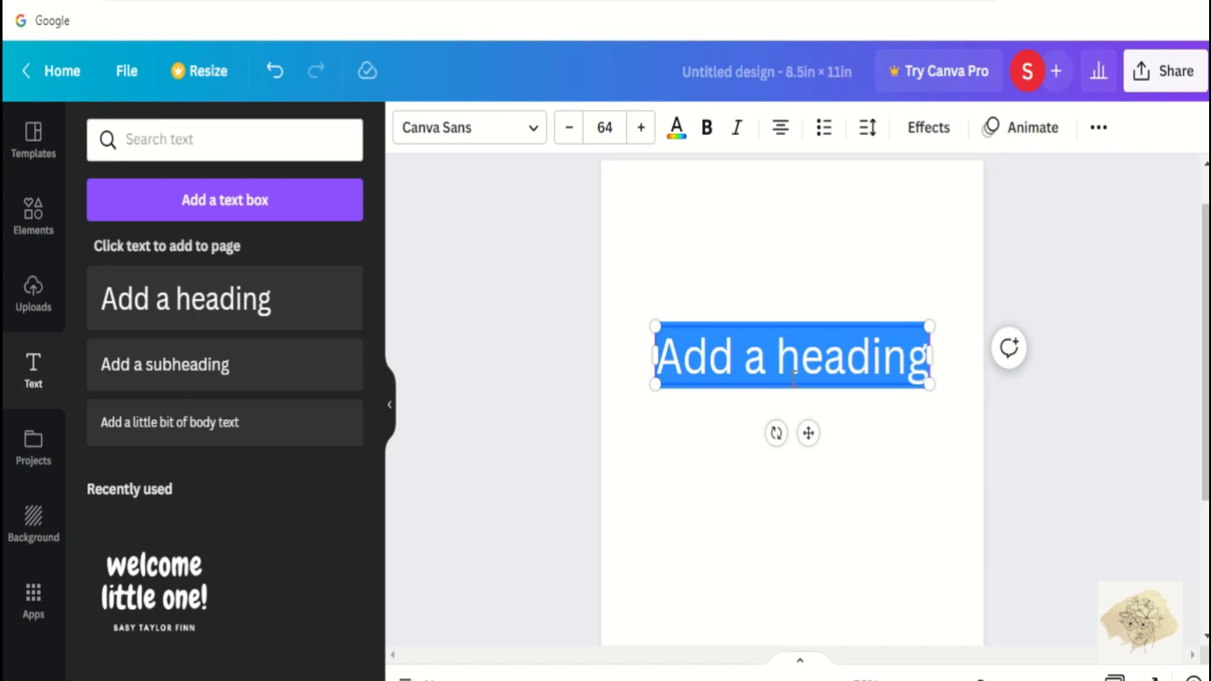
pyautogui.write('Th')
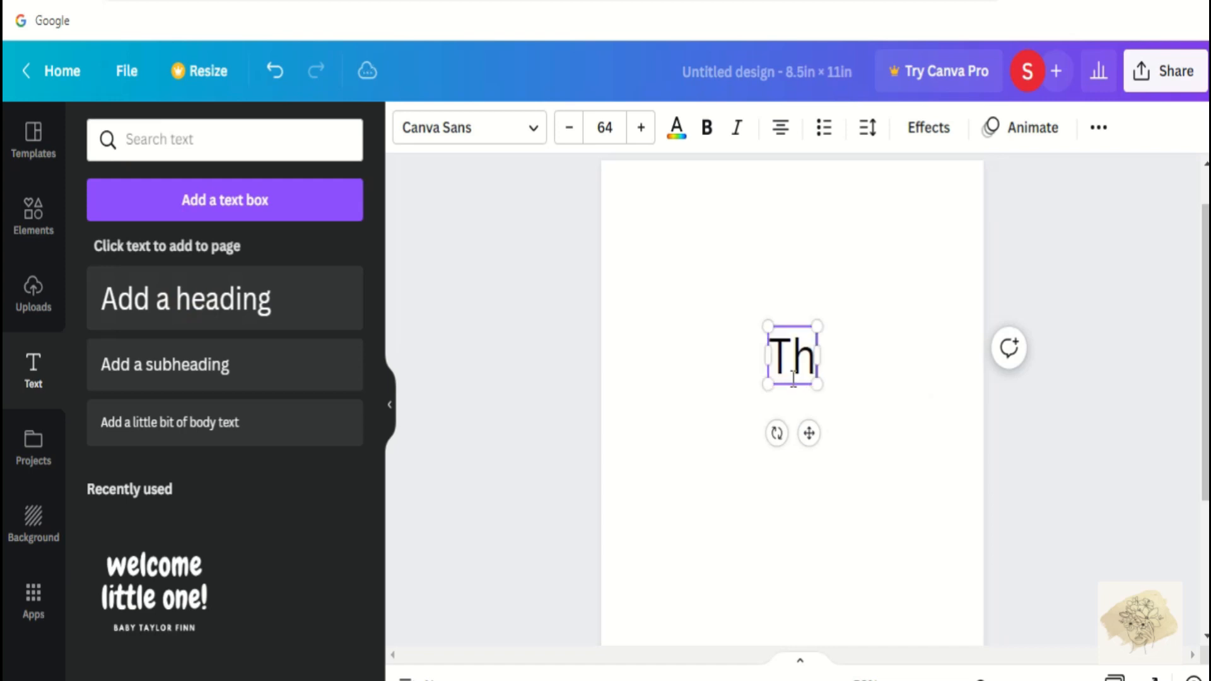
pyautogui.write('is Journal')
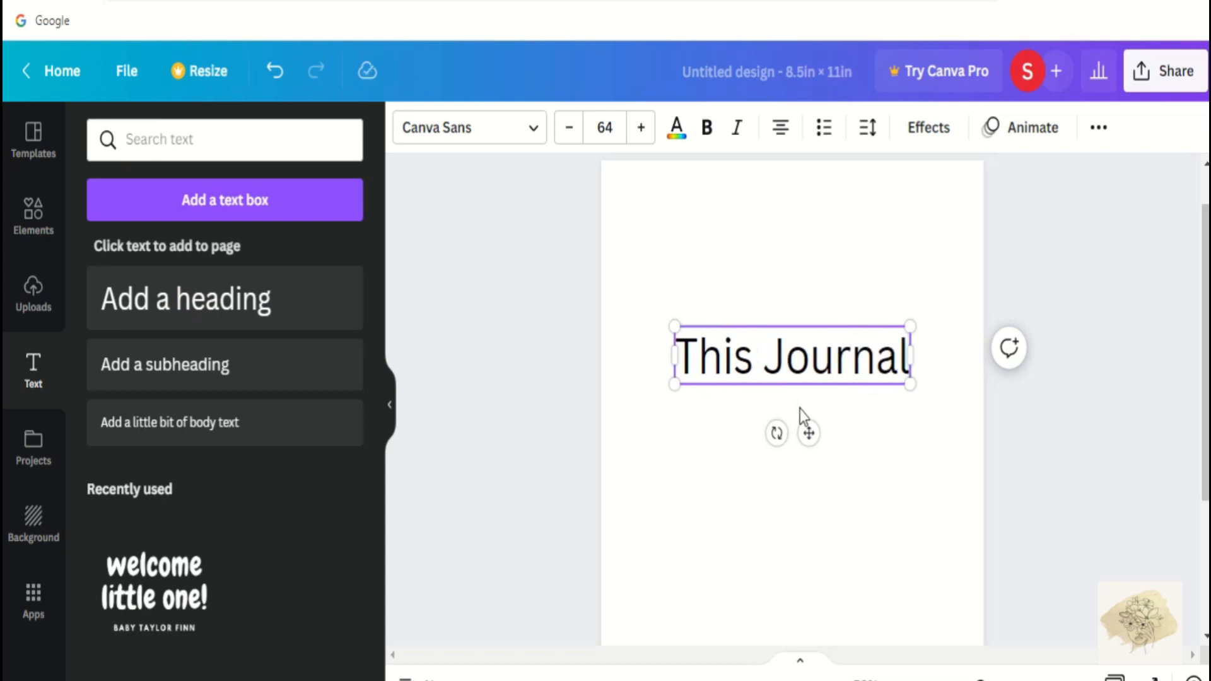
# Step: Copy and paste the "This Journal" heading, and place the copy centered directly beneath the original
pyautogui.click(799, 409)
pyautogui.click(797, 381)
pyautogui.rightClick(798, 384)
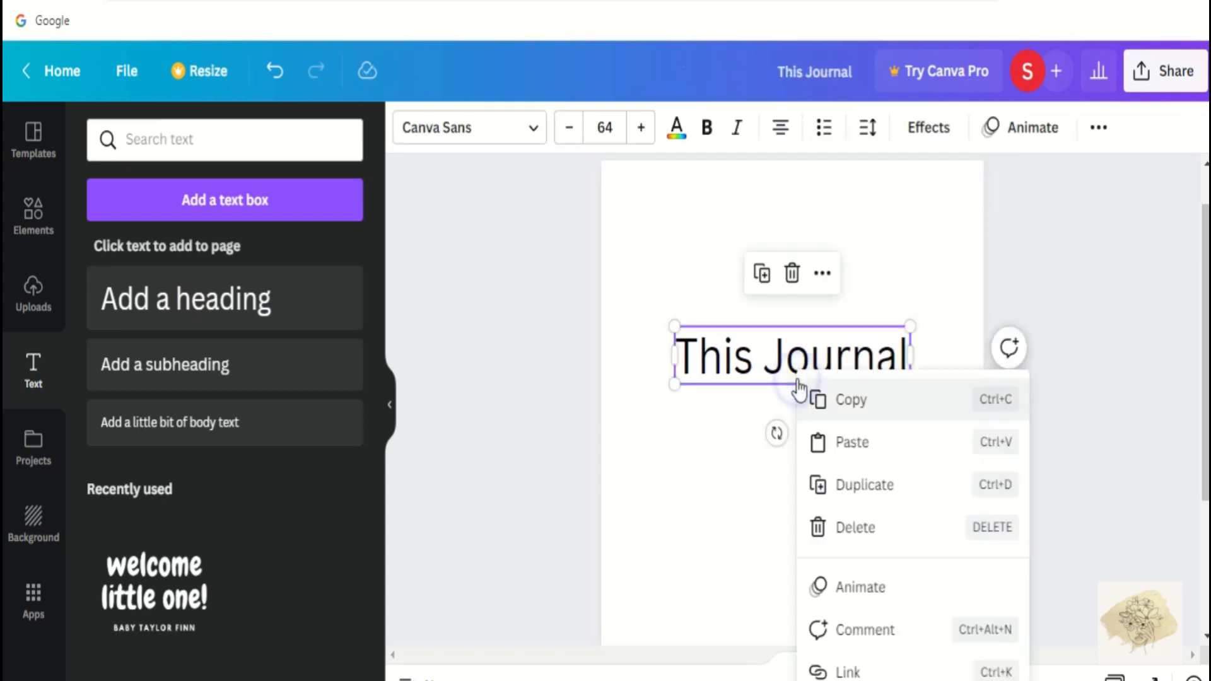
pyautogui.click(807, 399)
pyautogui.click(800, 406)
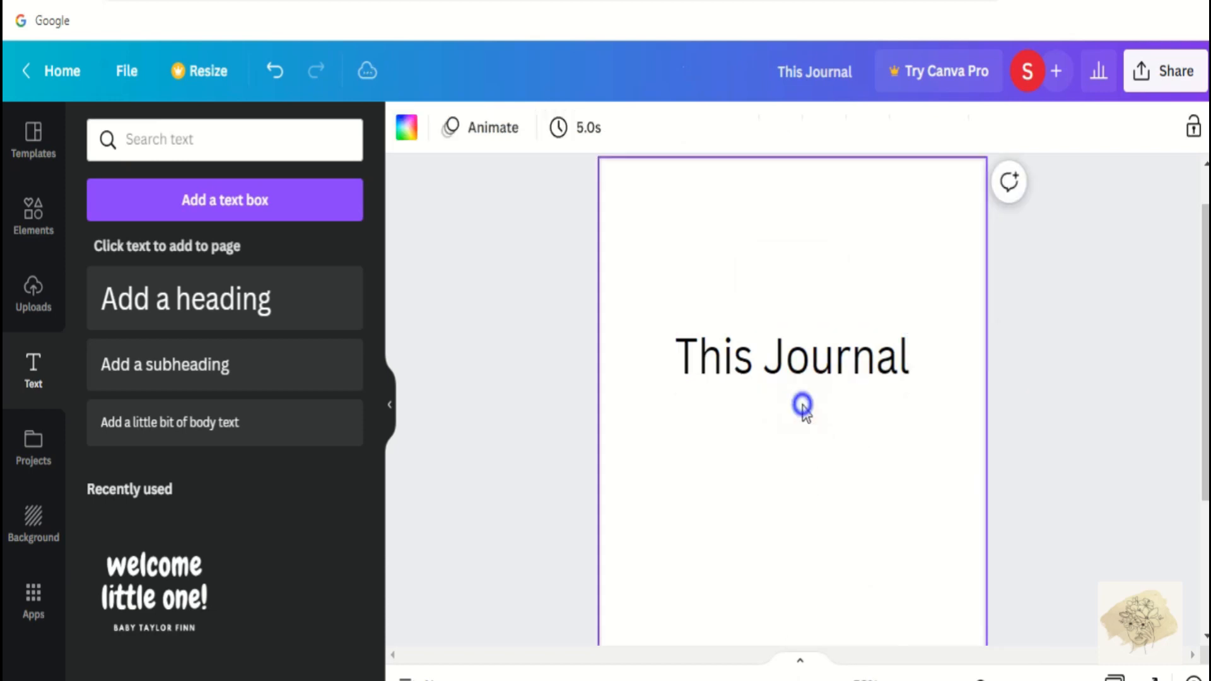
pyautogui.rightClick(802, 406)
pyautogui.click(842, 483)
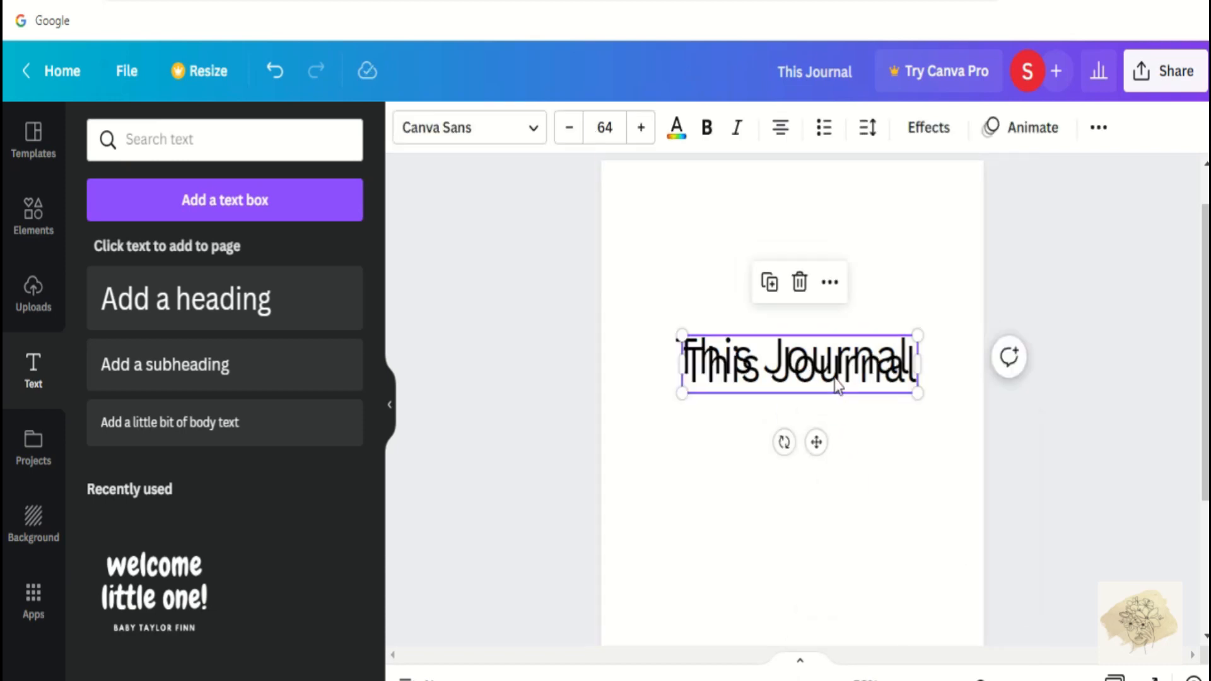
pyautogui.moveTo(832, 378); pyautogui.dragTo(825, 431)
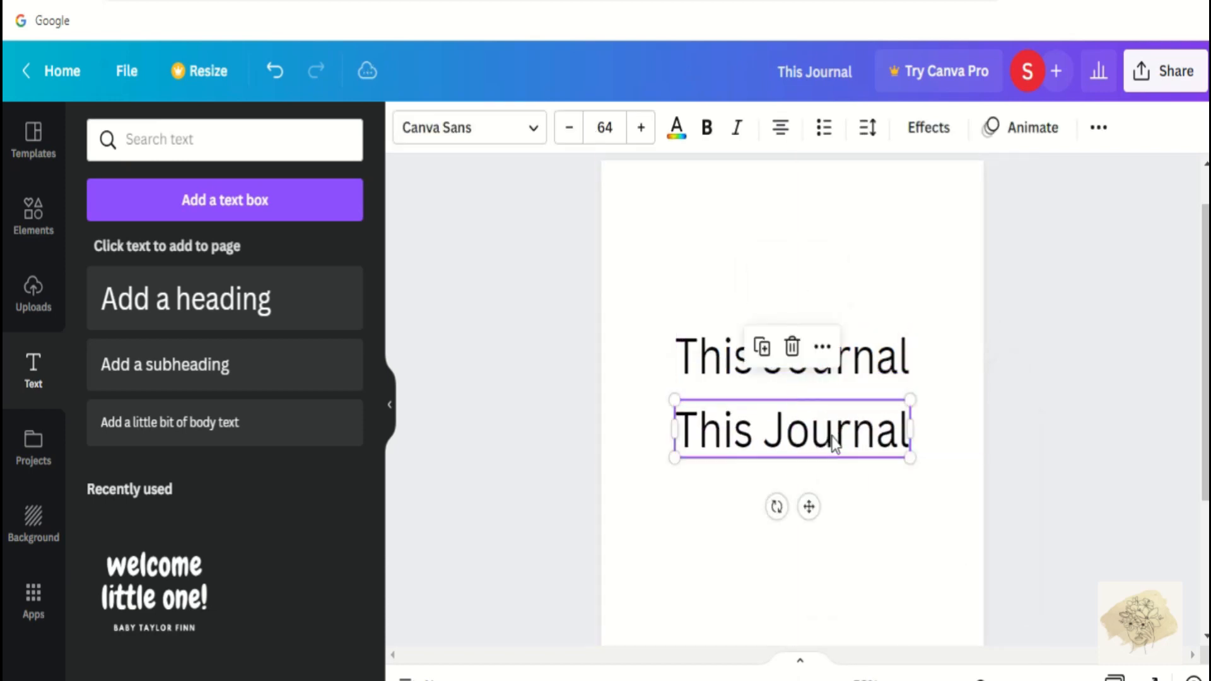
# Step: Replace the text of the lower "This Journal" copy with "Belongs To"
pyautogui.moveTo(906, 441); pyautogui.dragTo(686, 435)
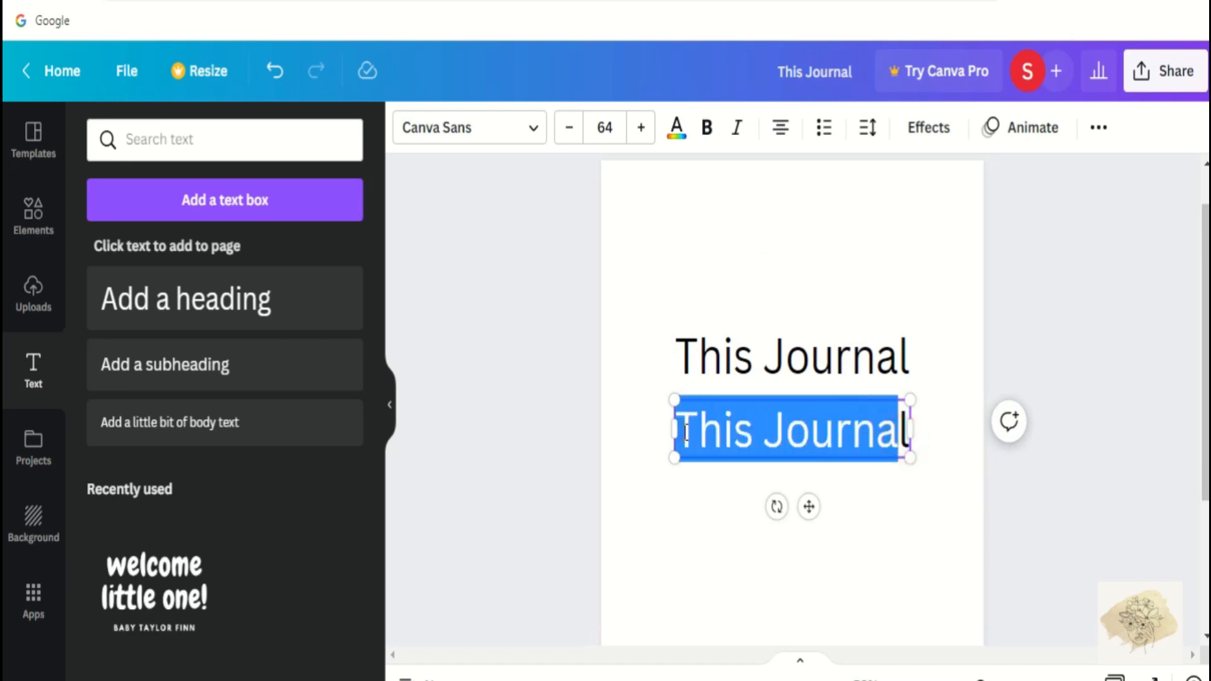
pyautogui.press('BackSpace')
pyautogui.press('Delete')
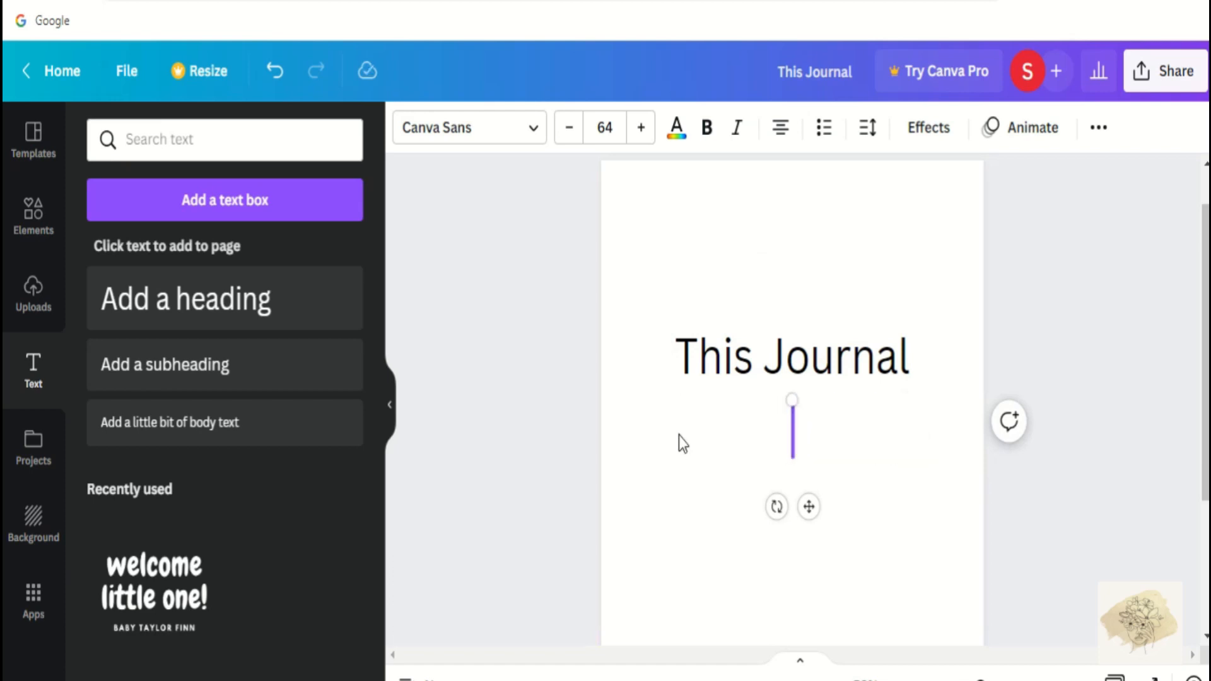
pyautogui.write('Belo')
pyautogui.press('BackSpace')
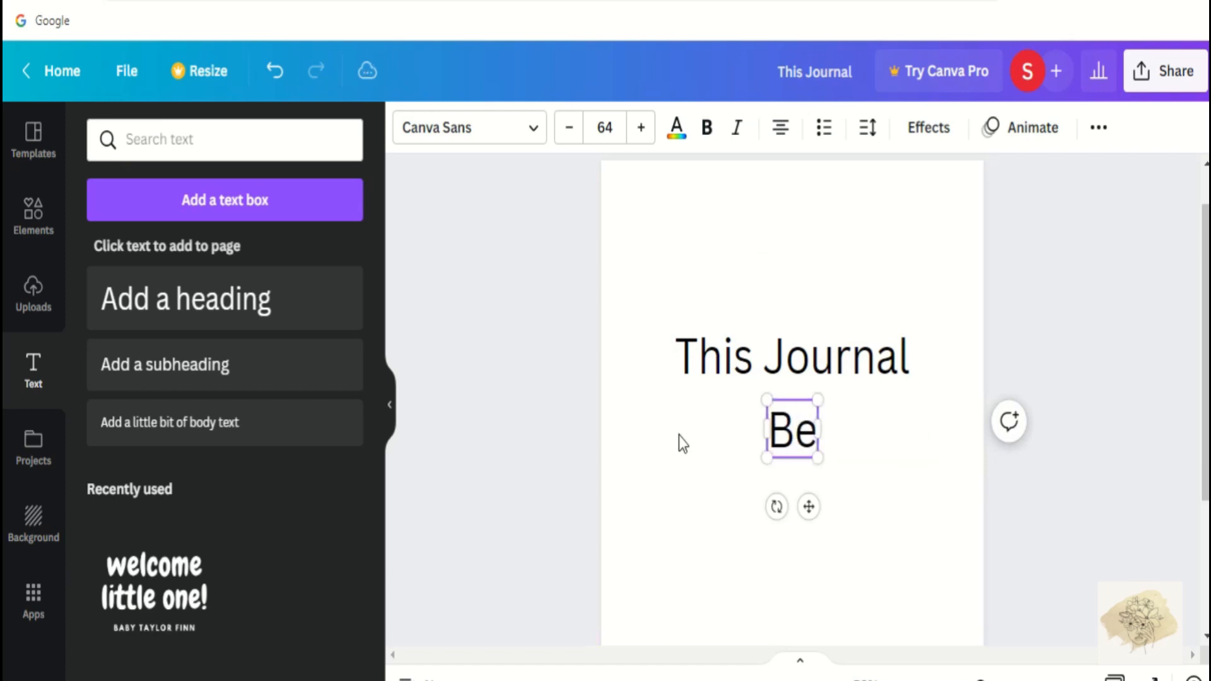
pyautogui.write('longs')
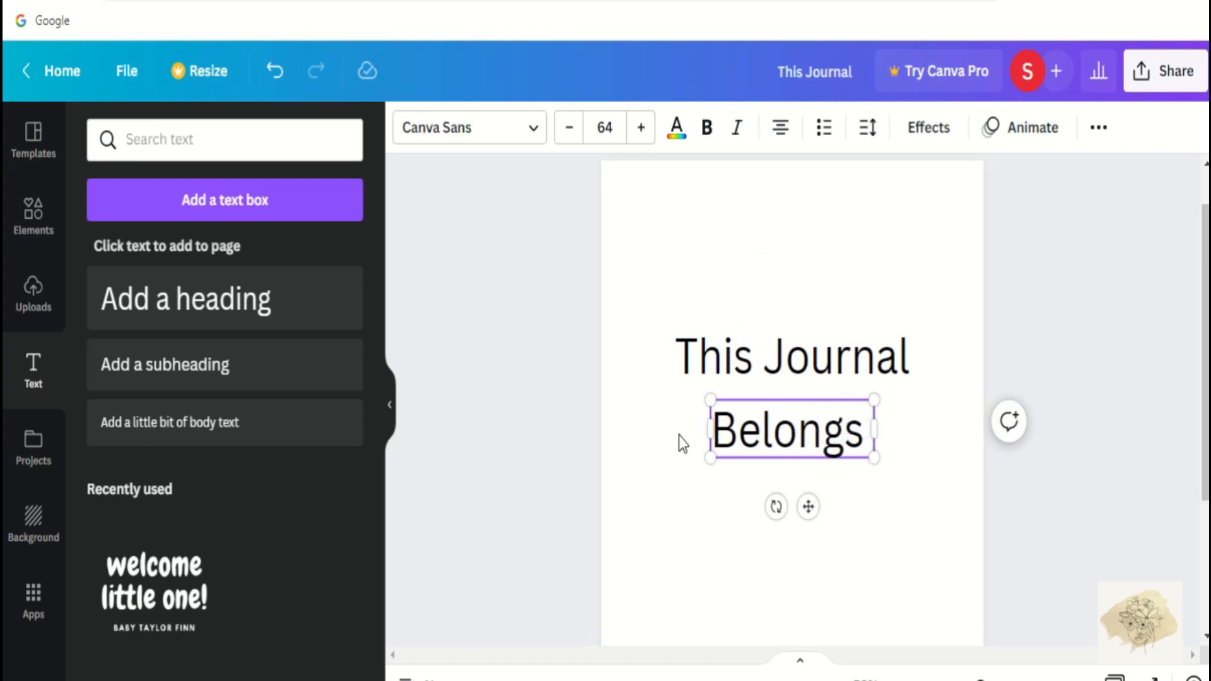
pyautogui.write(' To')
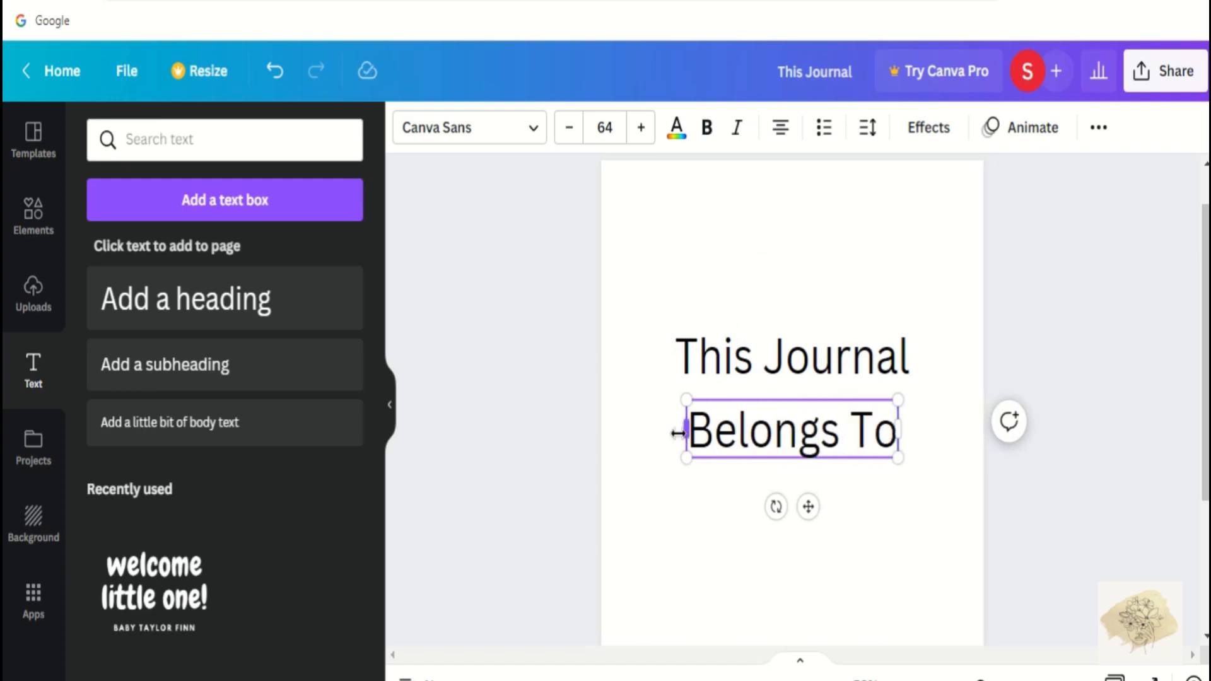
# Step: Apply the Apricots font to both "This Journal" and "Belongs To", and scale the two lines down together
pyautogui.keyDown('shift'); pyautogui.click(765, 383); pyautogui.keyUp('shift')
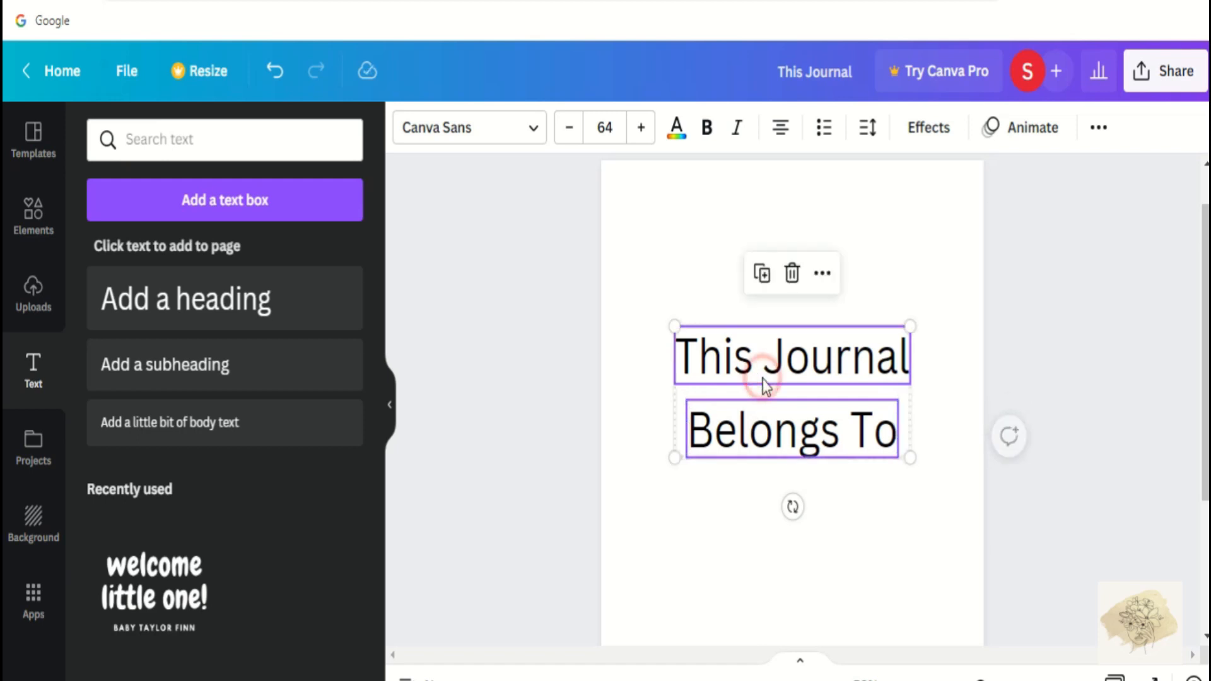
pyautogui.click(494, 128)
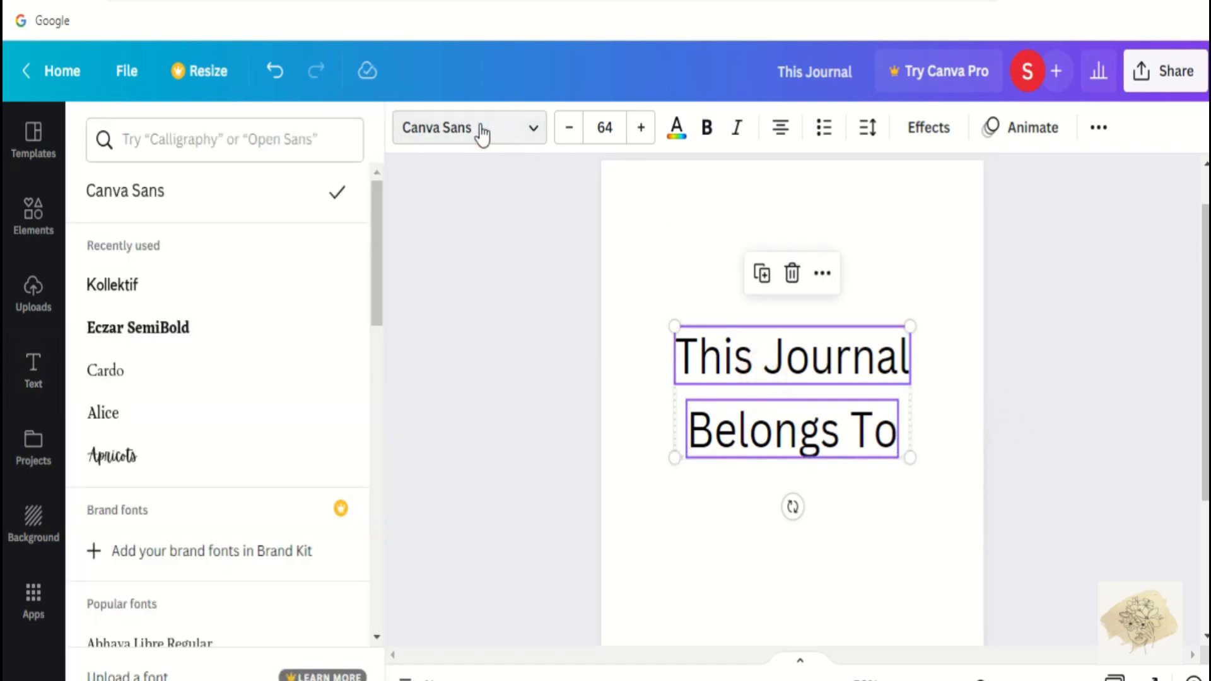
pyautogui.moveTo(380, 226); pyautogui.dragTo(367, 277)
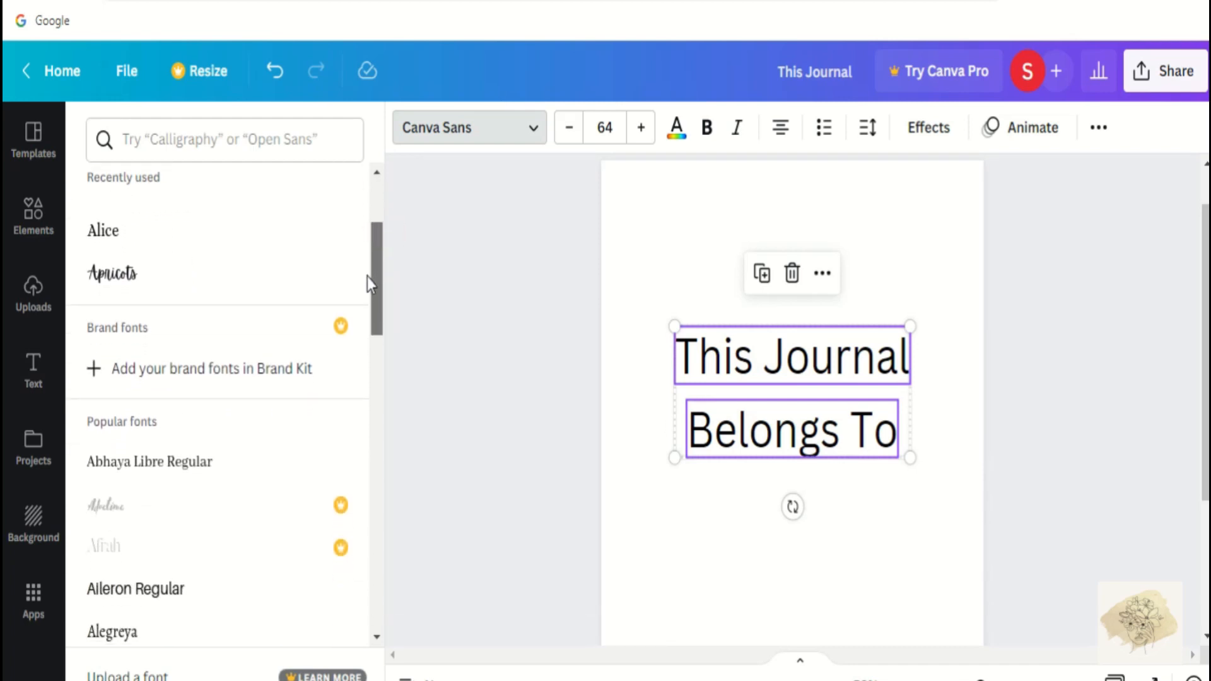
pyautogui.click(167, 272)
pyautogui.moveTo(686, 458); pyautogui.dragTo(725, 433)
pyautogui.click(906, 496)
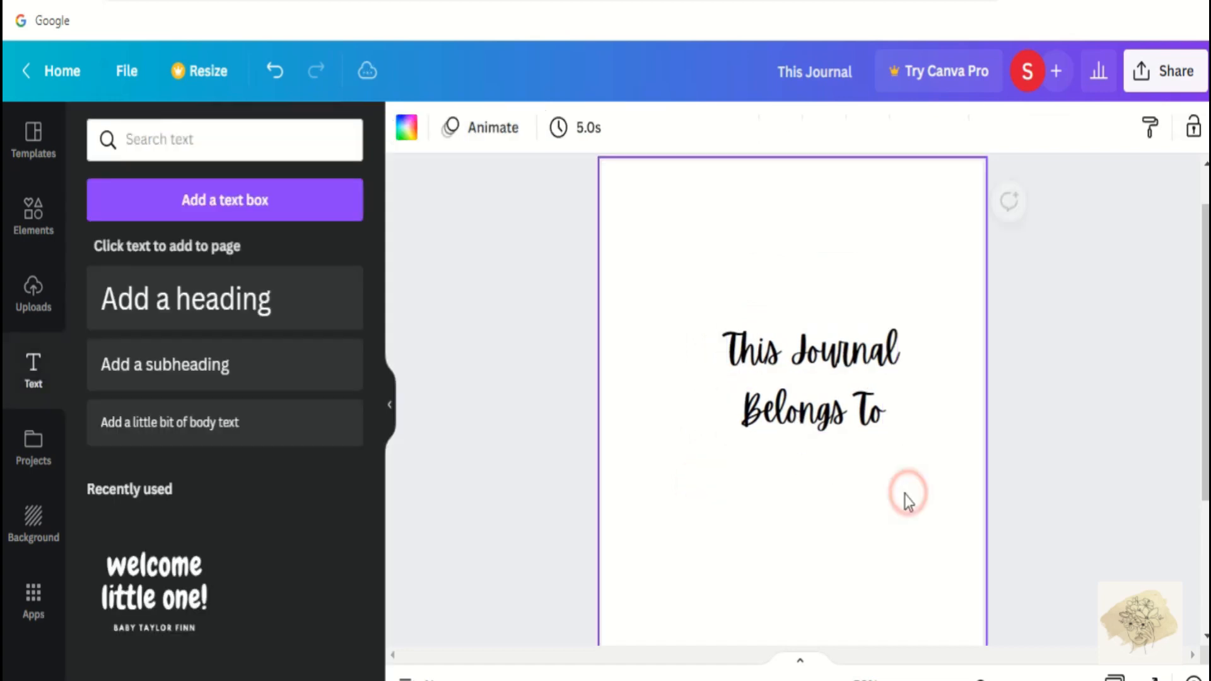
# Step: Select both text lines together, center them horizontally on the page, and deselect them
pyautogui.moveTo(714, 299); pyautogui.dragTo(831, 446)
pyautogui.click(744, 517)
pyautogui.scroll(-2, 744, 517)
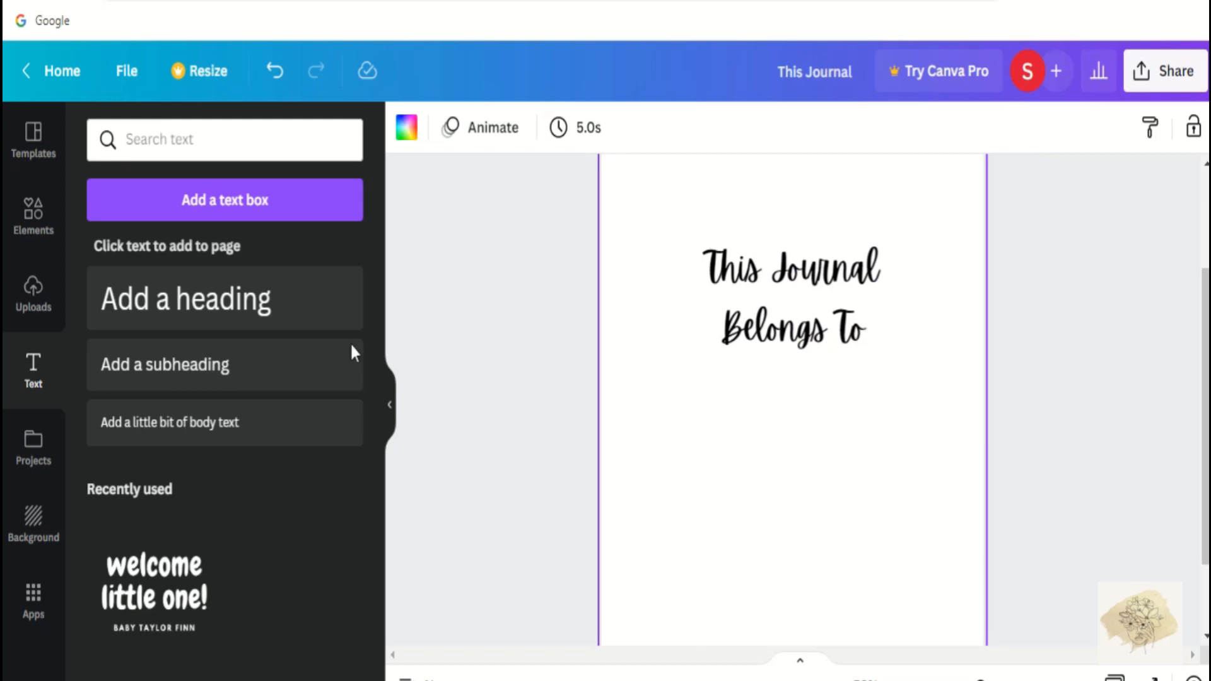
# Step: Add a plain solid line beneath "Belongs To" and place a second identical line a short distance below it
pyautogui.click(33, 227)
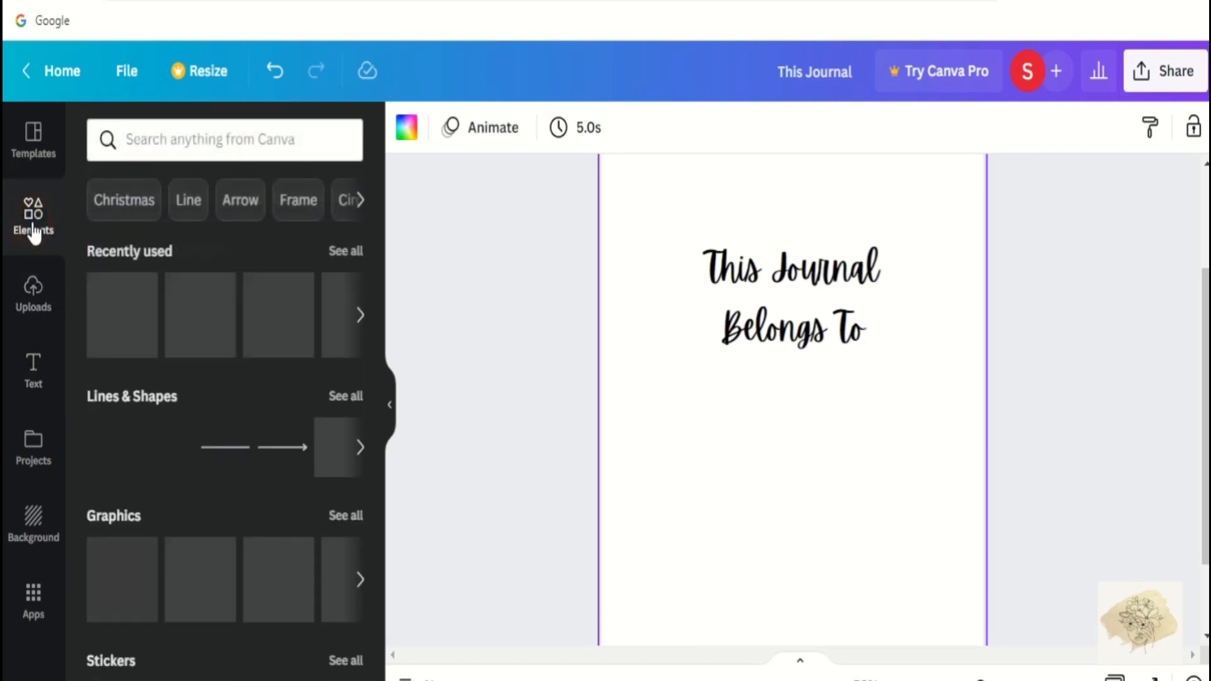
pyautogui.click(115, 399)
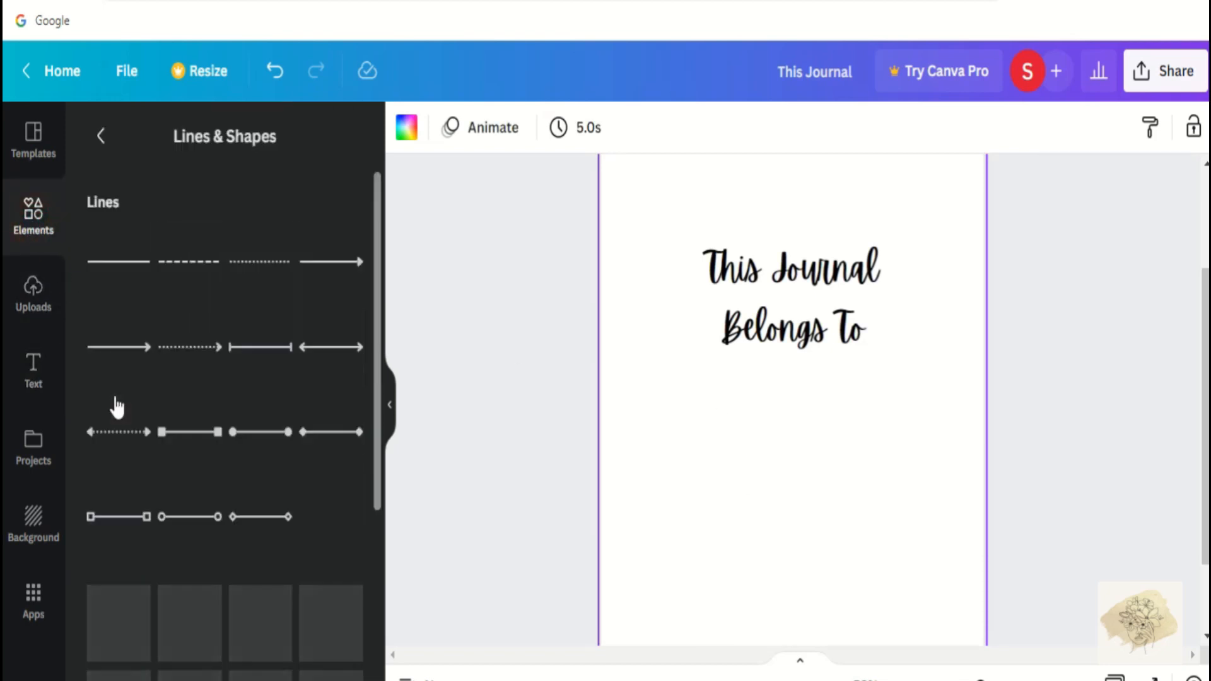
pyautogui.click(114, 262)
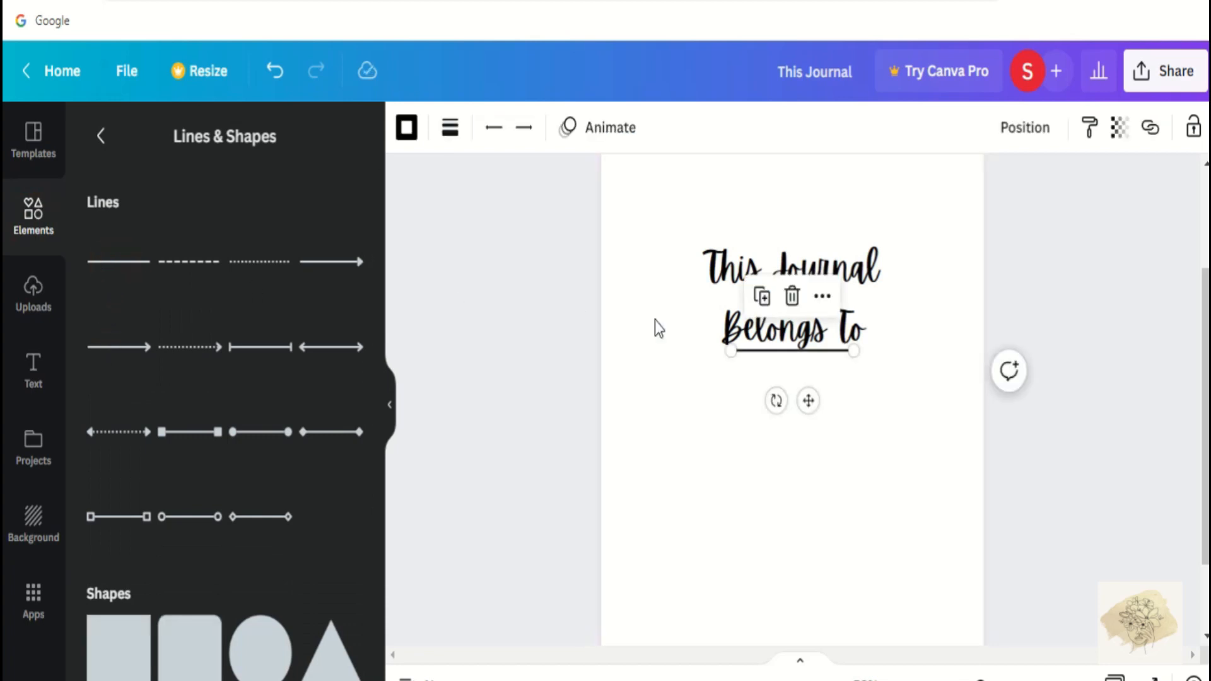
pyautogui.moveTo(807, 421); pyautogui.dragTo(808, 449)
pyautogui.moveTo(851, 395); pyautogui.dragTo(851, 440)
pyautogui.click(781, 342)
# Step: Reposition the two lines together so they are centered under the text, and shift both text lines slightly up
pyautogui.moveTo(949, 386); pyautogui.dragTo(725, 467)
pyautogui.moveTo(865, 424)
pyautogui.mouseDown()
pyautogui.moveTo(831, 422)
pyautogui.moveTo(867, 407)
pyautogui.mouseUp()
pyautogui.click(914, 346)
pyautogui.moveTo(921, 235); pyautogui.dragTo(649, 354)
pyautogui.moveTo(777, 330)
pyautogui.mouseDown()
pyautogui.moveTo(755, 331)
pyautogui.moveTo(775, 329)
pyautogui.mouseUp()
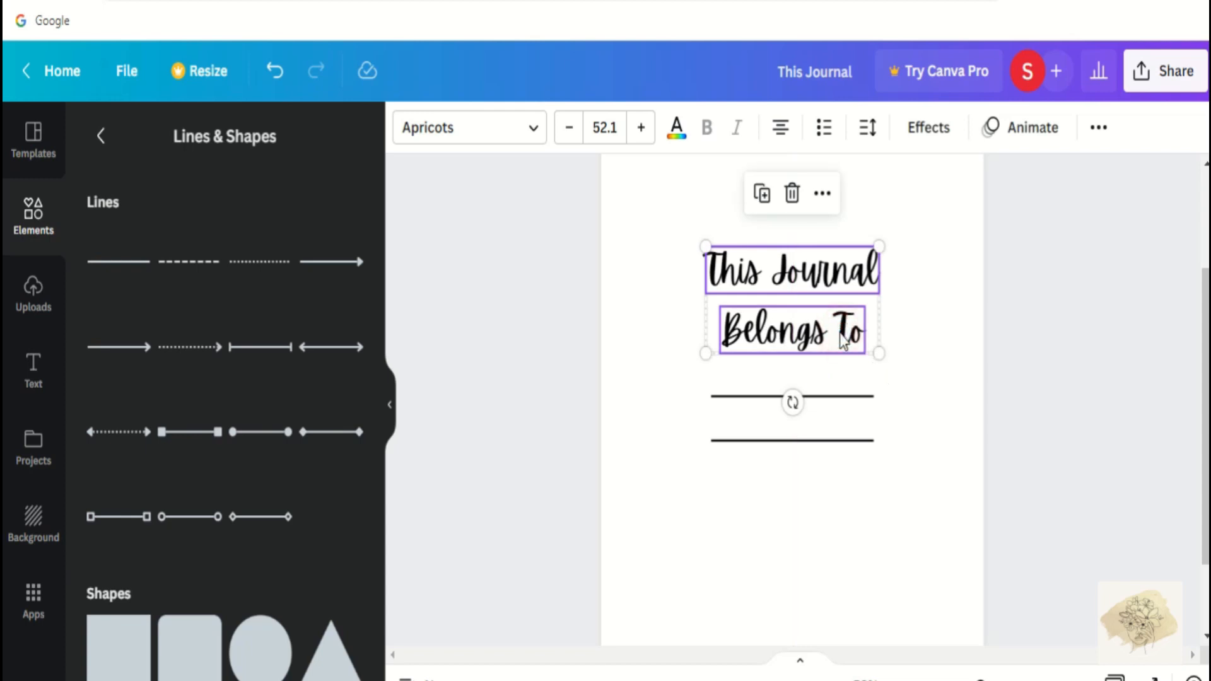
pyautogui.click(827, 482)
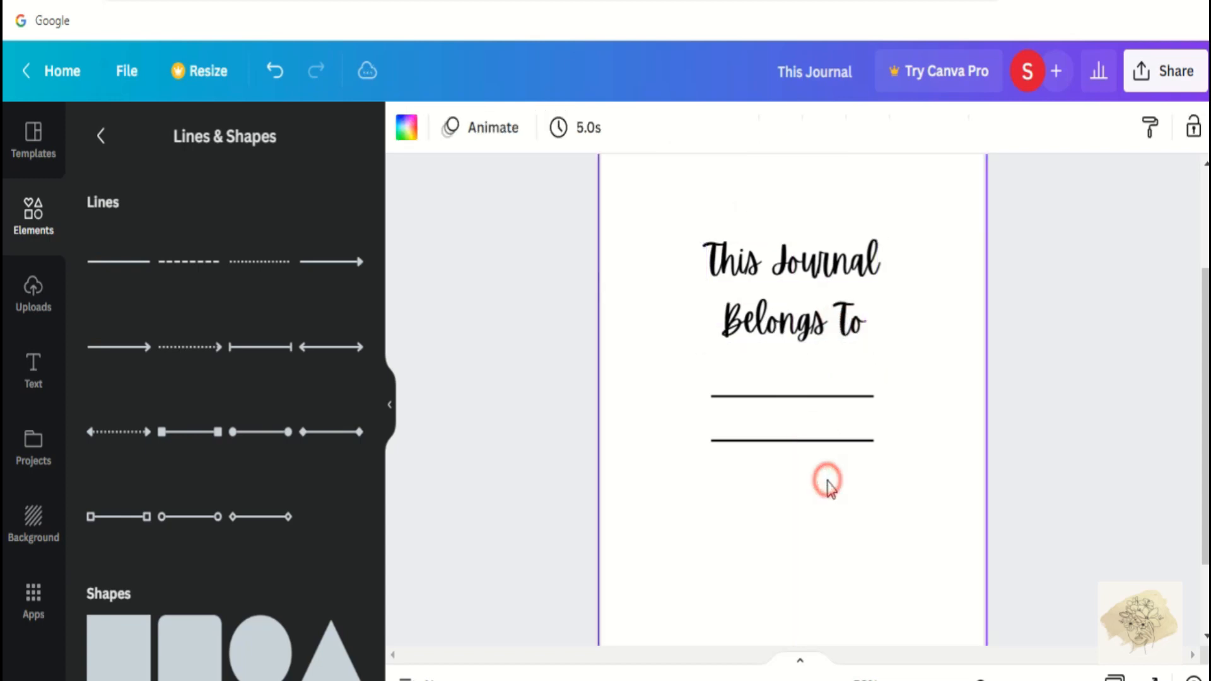
# Step: Search the elements for "frame", limit the results to graphics, and add the circular frame with leaves and dots to the page
pyautogui.click(35, 246)
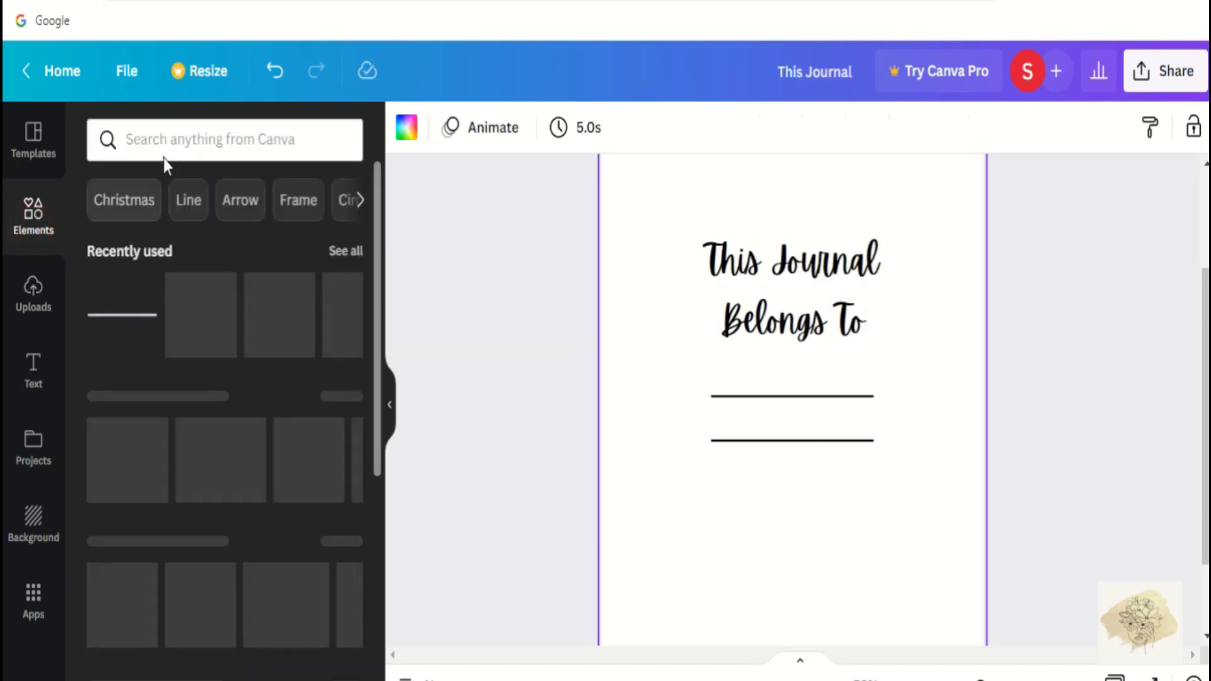
pyautogui.click(172, 140)
pyautogui.write('frame')
pyautogui.press('Return')
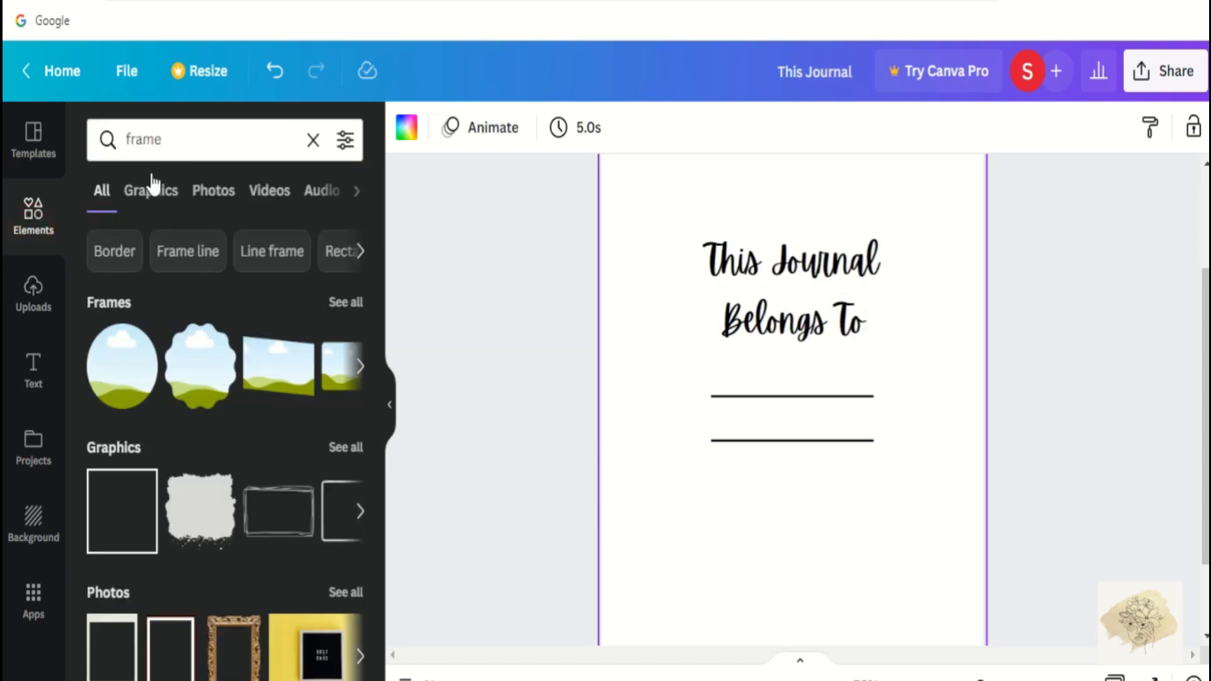
pyautogui.click(152, 198)
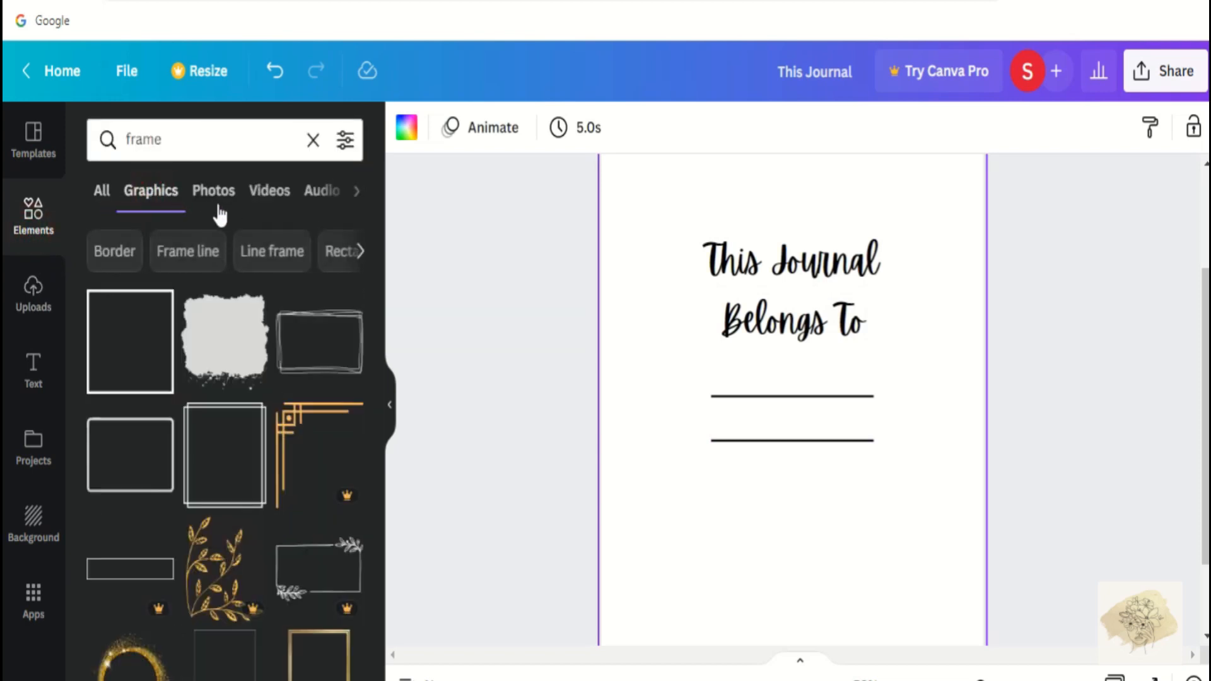
pyautogui.scroll(-5, 304, 280)
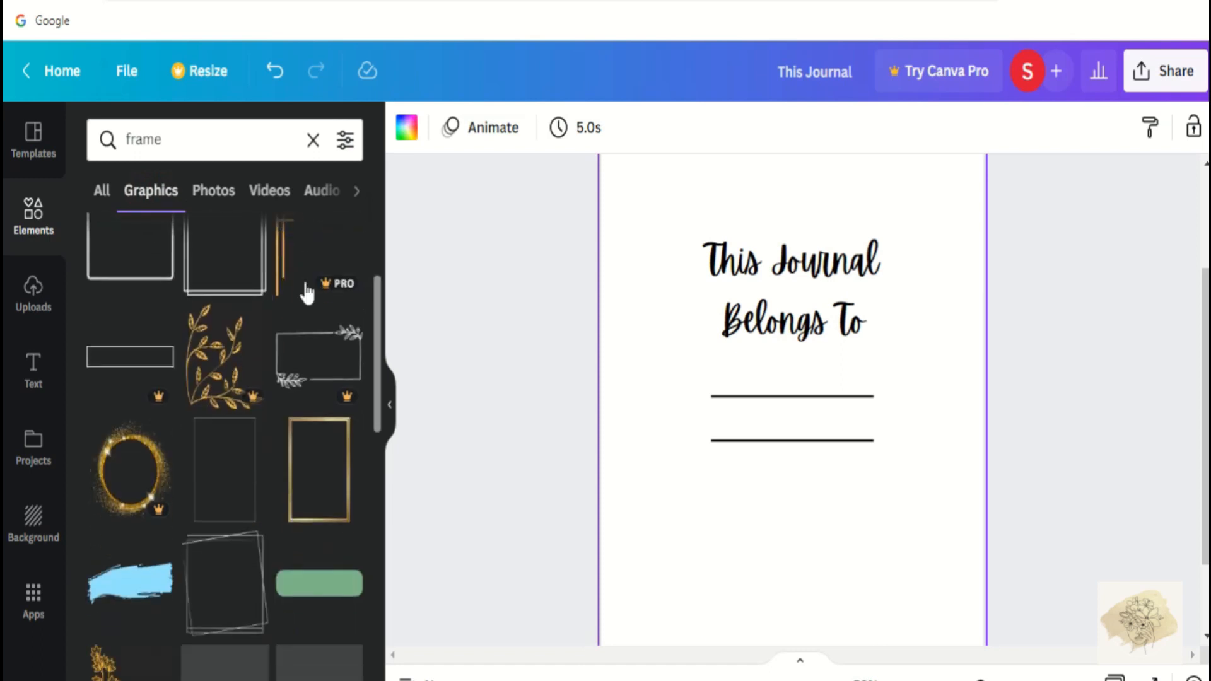
pyautogui.scroll(-6, 307, 292)
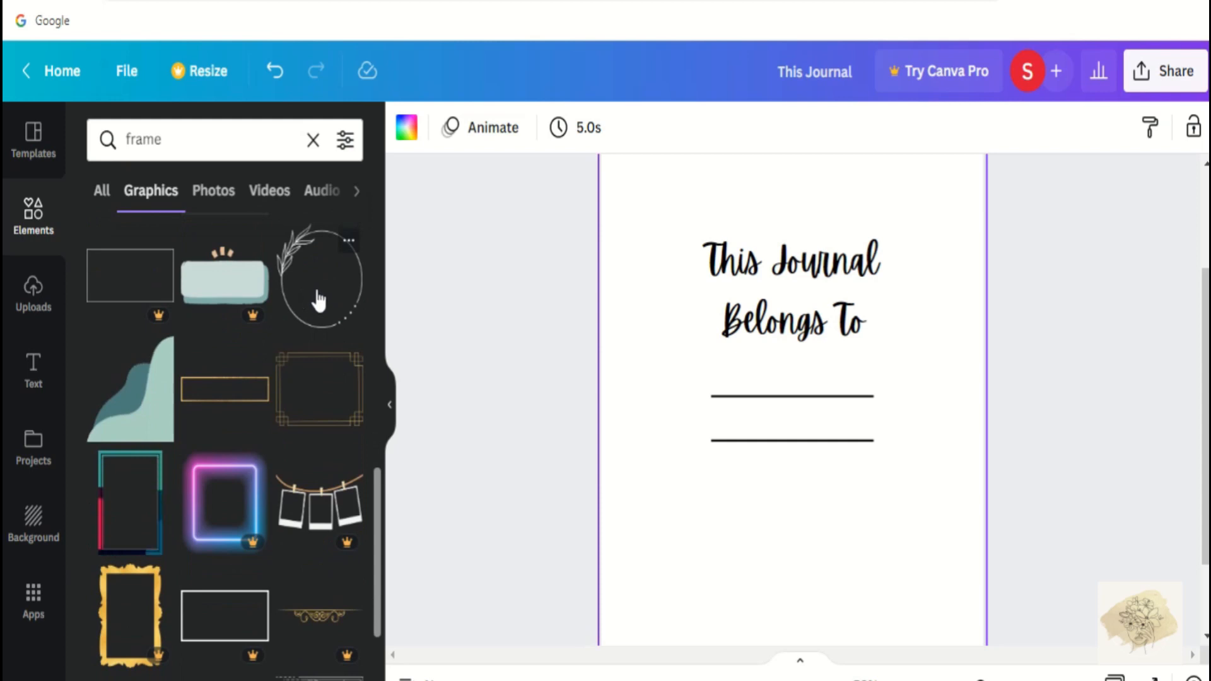
pyautogui.click(318, 300)
# Step: Enlarge the leafy circle frame and position it so it surrounds the text and the two lines
pyautogui.moveTo(718, 443); pyautogui.dragTo(661, 579)
pyautogui.moveTo(720, 521); pyautogui.dragTo(729, 440)
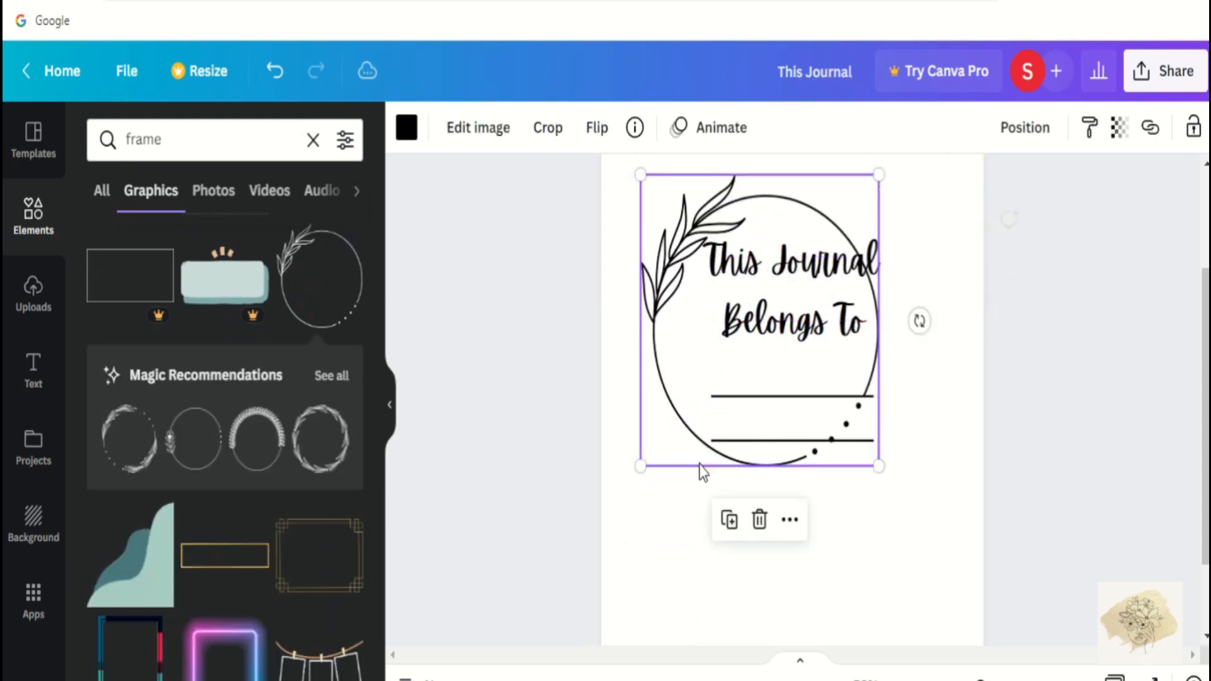
pyautogui.moveTo(640, 467); pyautogui.dragTo(583, 536)
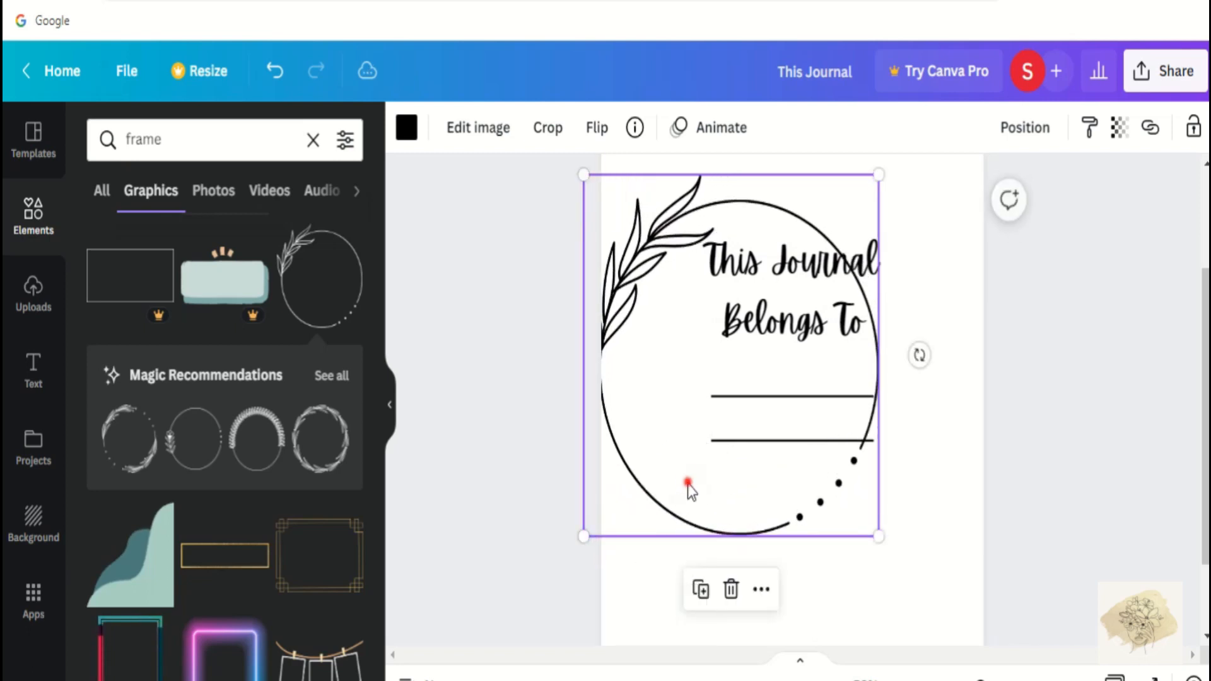
pyautogui.moveTo(688, 488); pyautogui.dragTo(742, 439)
# Step: Set the font size of "This Journal" and "Belongs To" together to 48, and deselect them
pyautogui.click(806, 263)
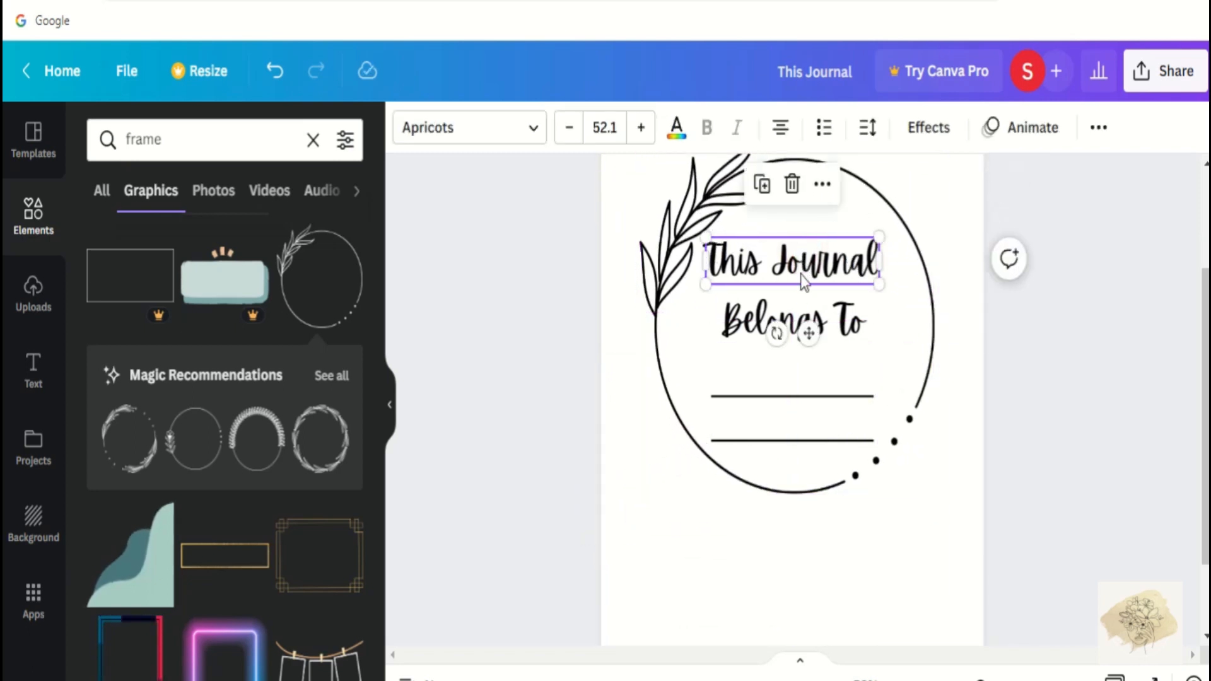
pyautogui.keyDown('shift'); pyautogui.click(793, 320); pyautogui.keyUp('shift')
pyautogui.click(569, 130)
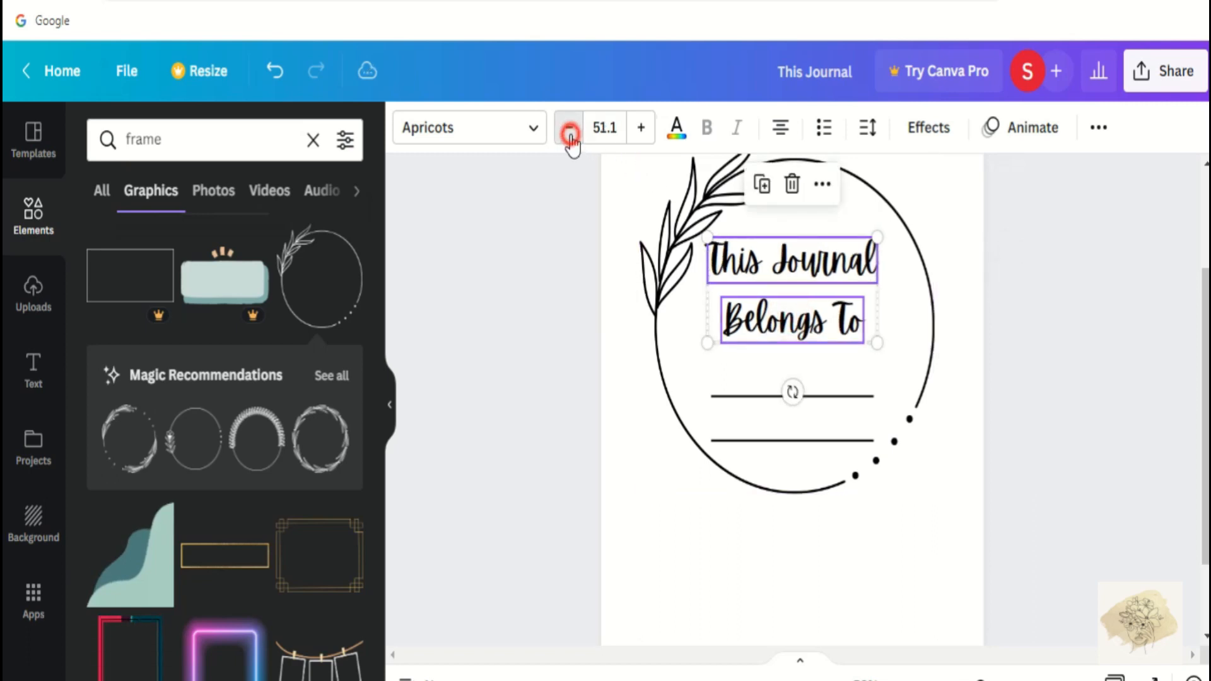
pyautogui.click(570, 129)
pyautogui.click(604, 128)
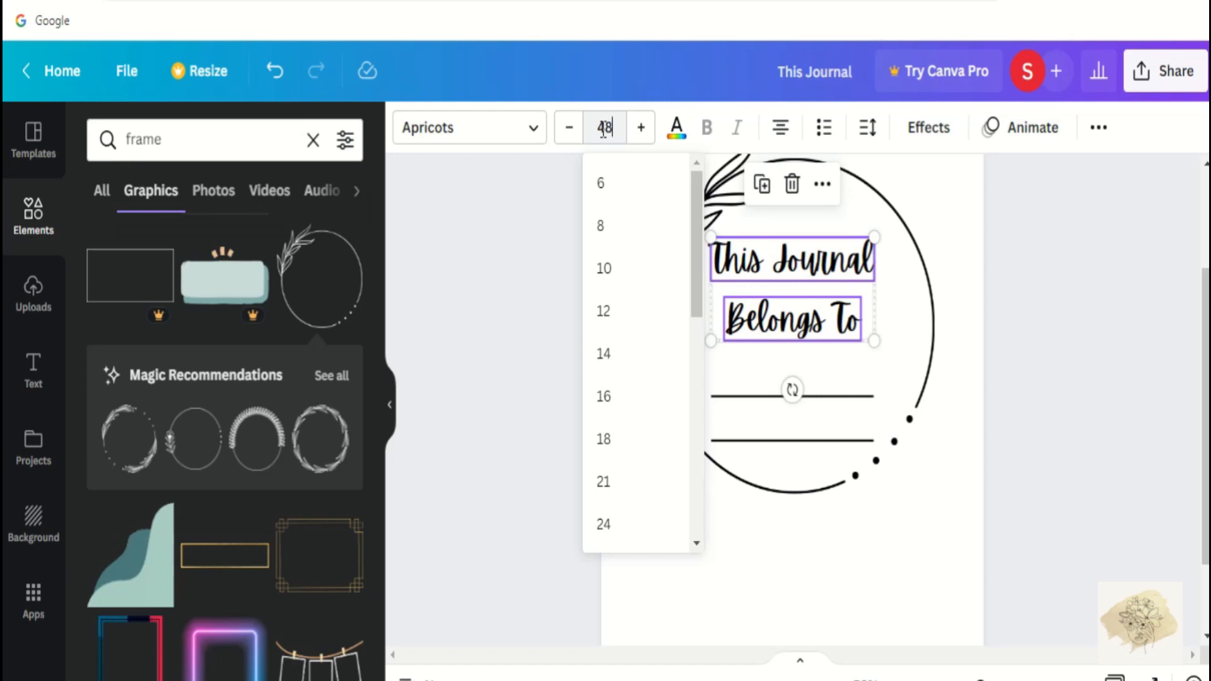
pyautogui.press('Return')
pyautogui.click(696, 575)
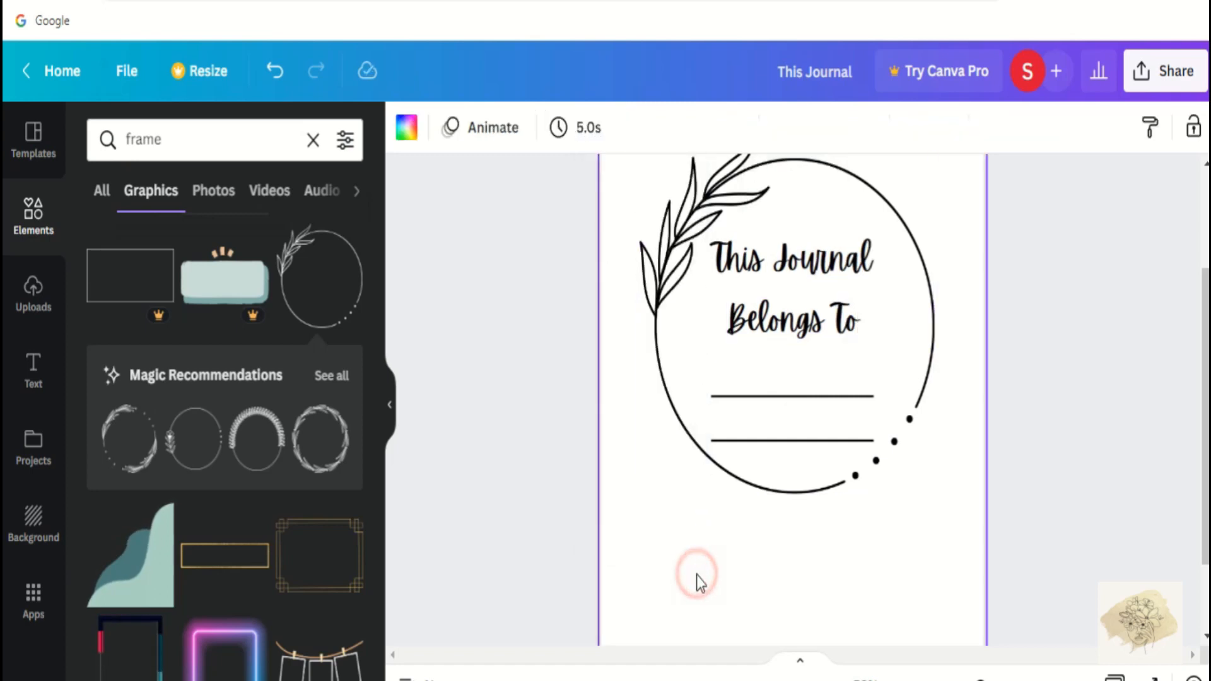
# Step: Enlarge the leafy circle frame a little more around the text and align it to the vertical middle of the page
pyautogui.click(739, 483)
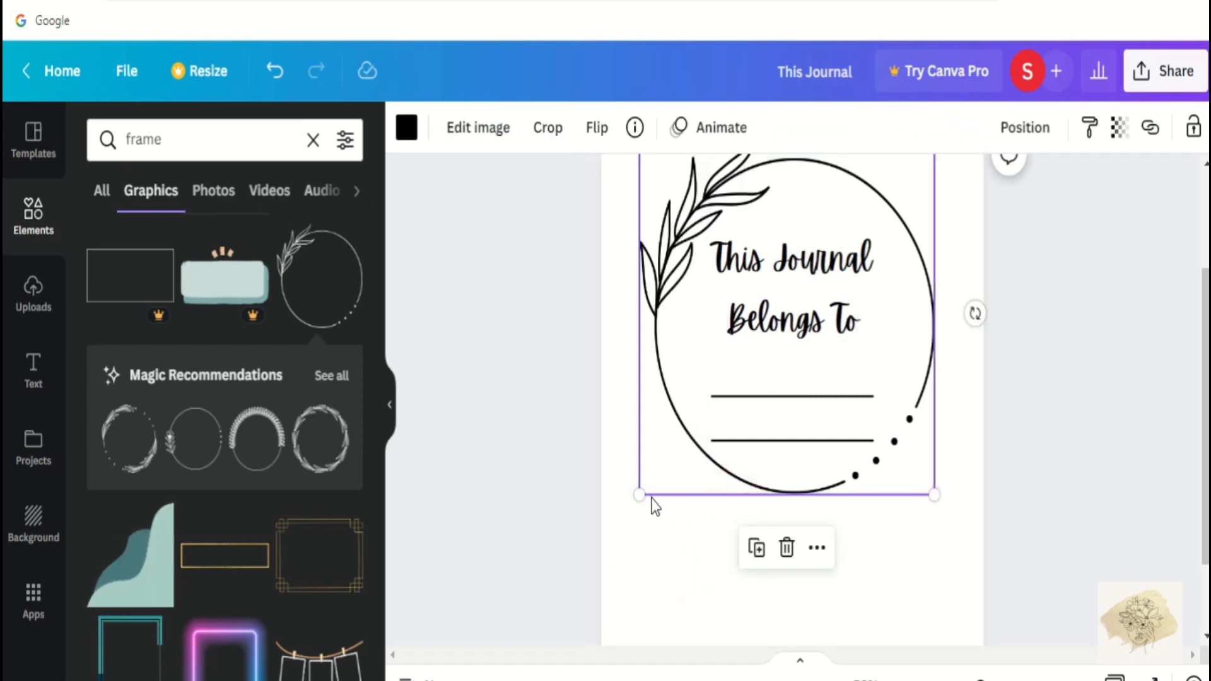
pyautogui.moveTo(641, 499); pyautogui.dragTo(680, 517)
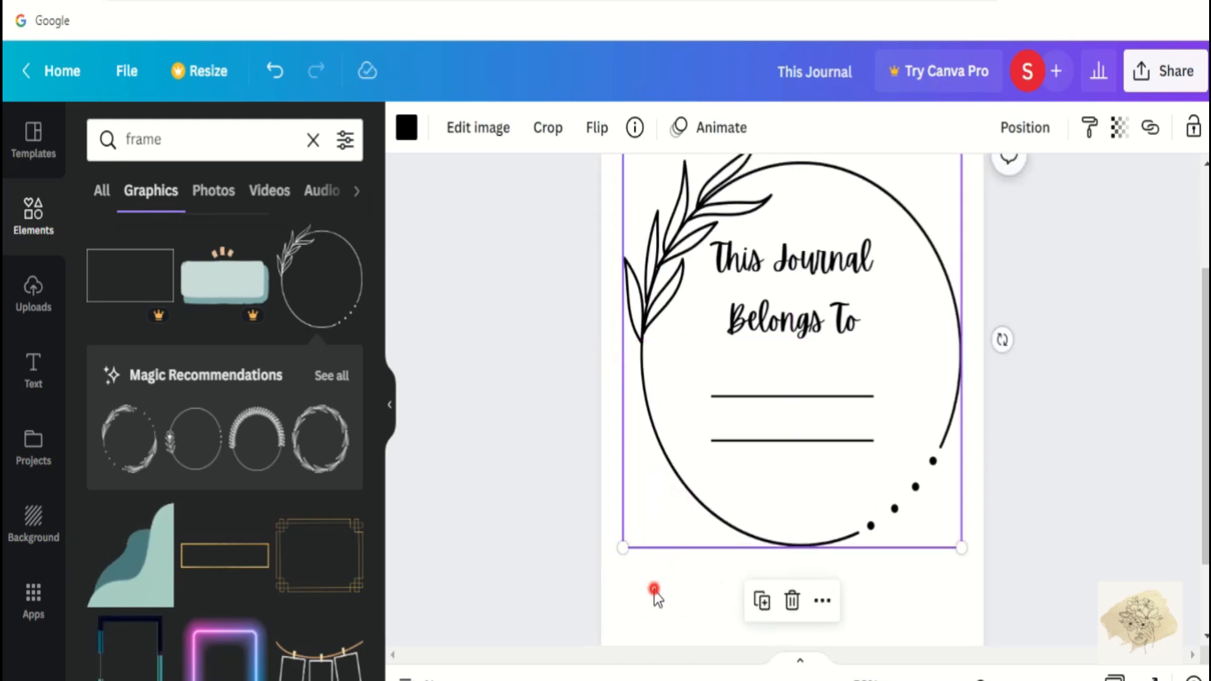
pyautogui.click(652, 591)
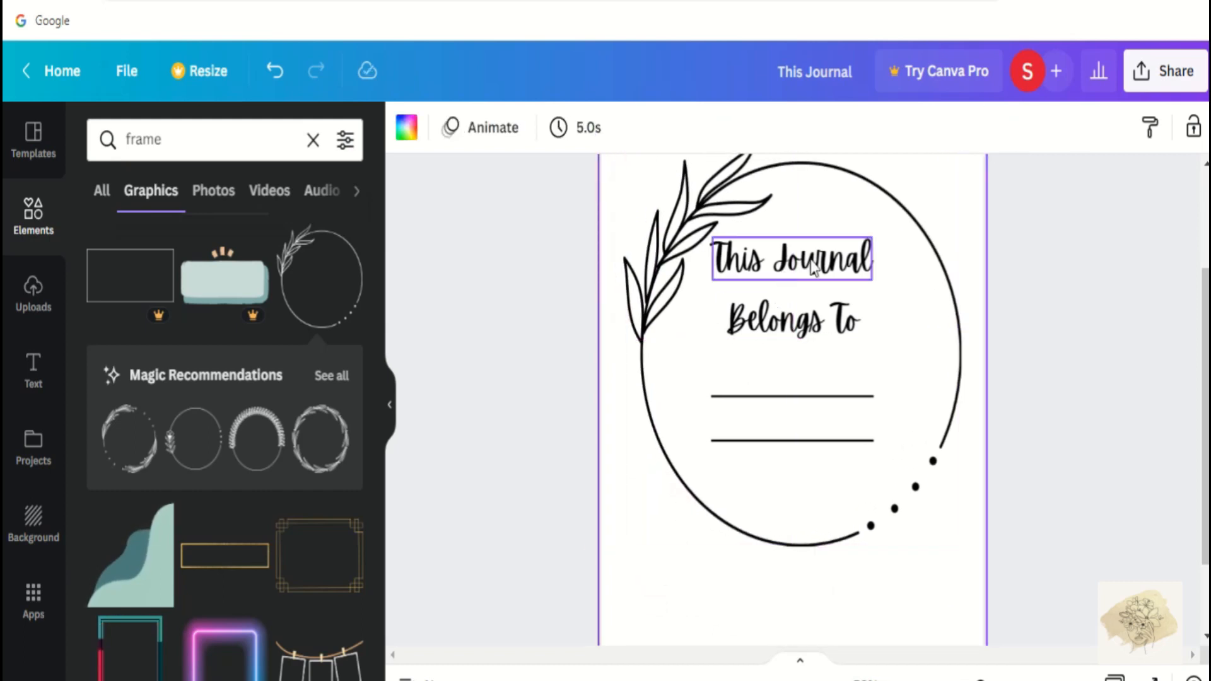
pyautogui.click(913, 227)
pyautogui.click(1028, 130)
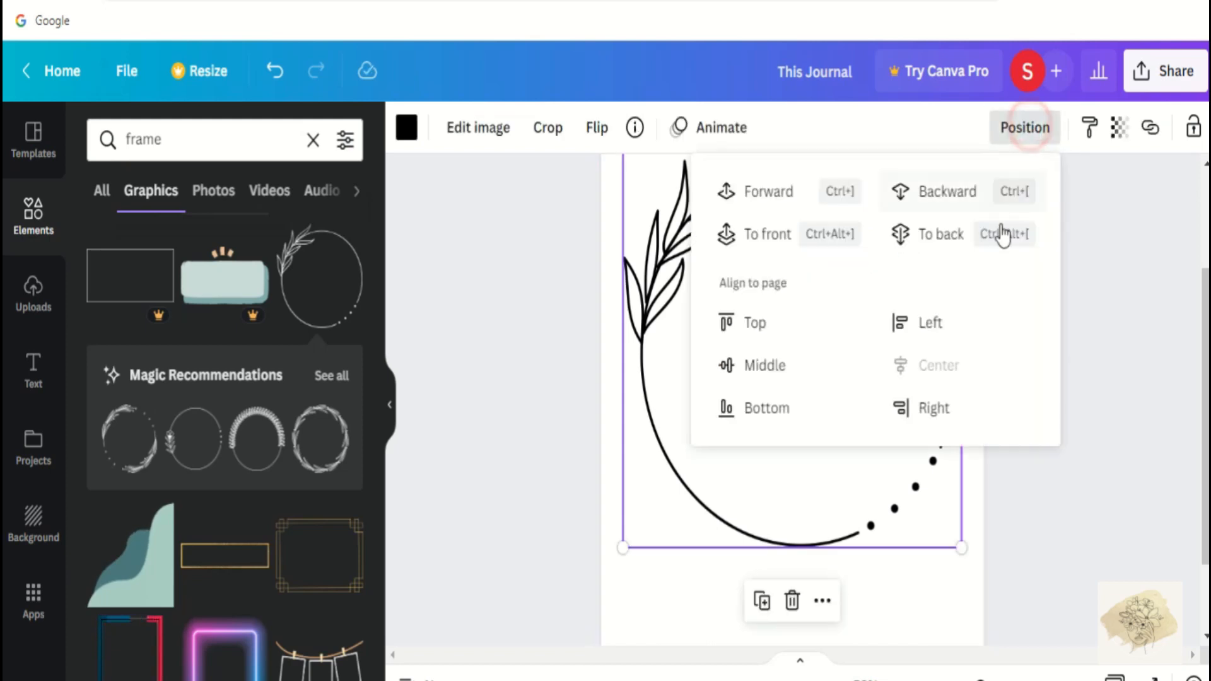
pyautogui.click(814, 386)
pyautogui.click(638, 579)
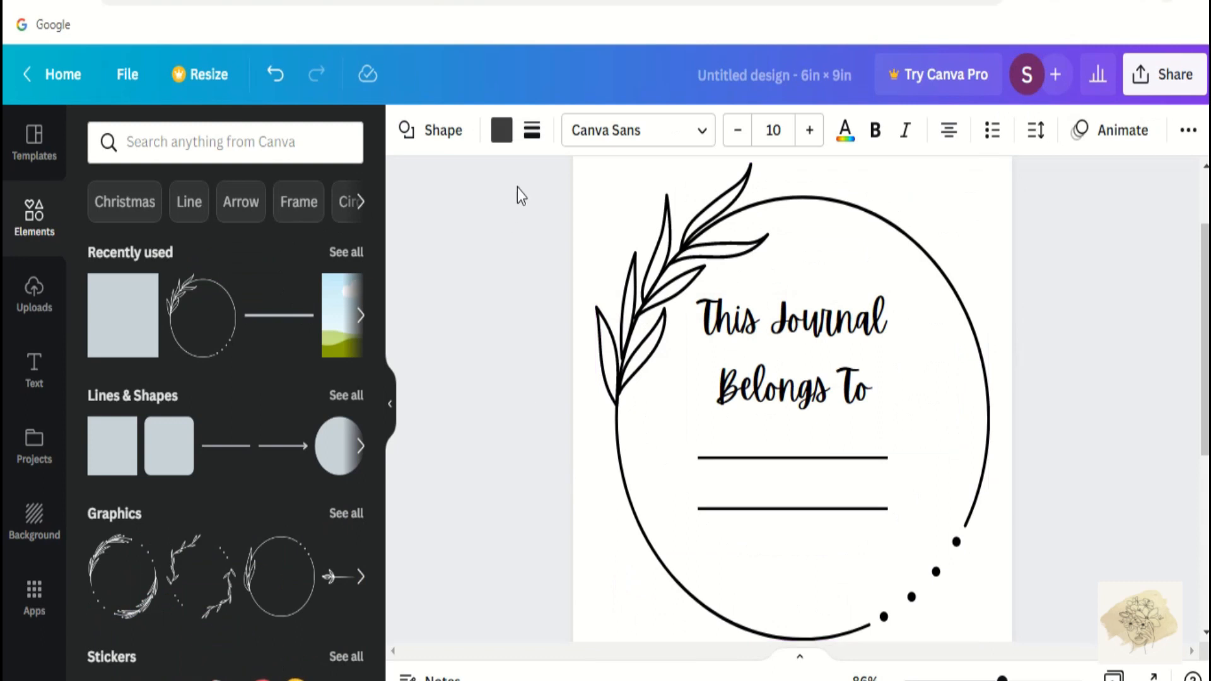
# Step: Select the frame, text and lines together, scale them down as a group, and move them to the middle of the page
pyautogui.moveTo(517, 187); pyautogui.dragTo(1072, 643)
pyautogui.moveTo(990, 637); pyautogui.dragTo(902, 532)
pyautogui.moveTo(805, 466); pyautogui.dragTo(850, 542)
pyautogui.moveTo(850, 556); pyautogui.dragTo(854, 626)
pyautogui.click(997, 434)
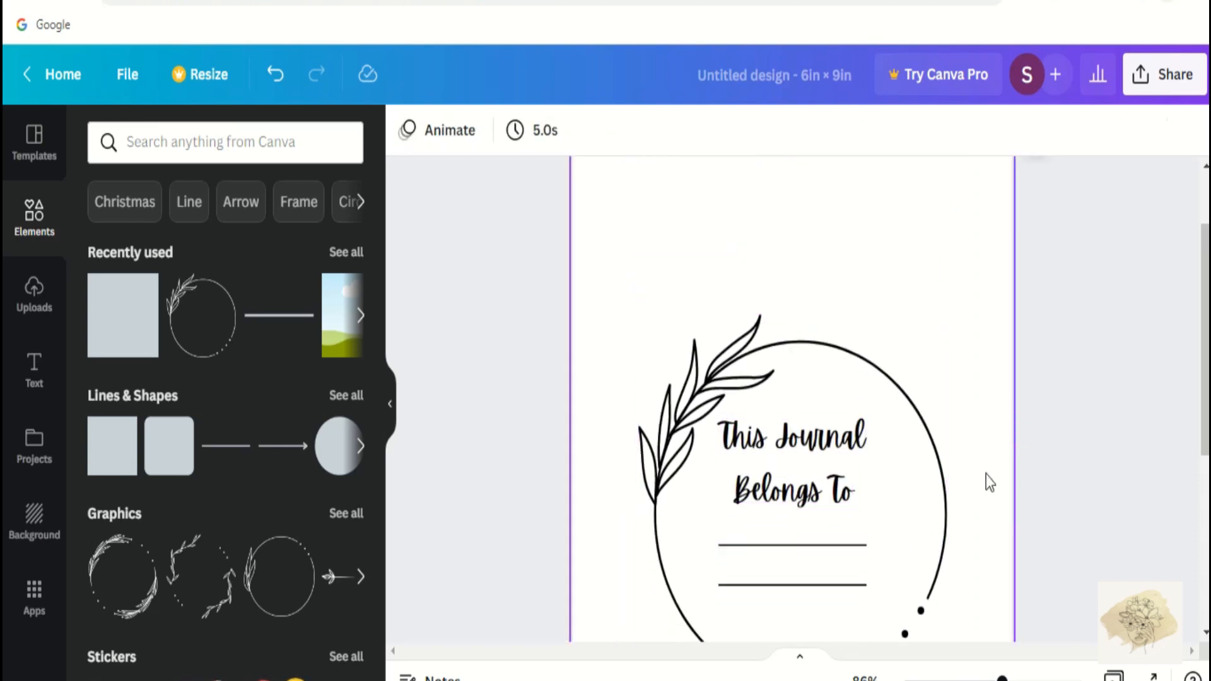
# Step: Download the "This Journal Belongs To" page as a PDF Print file
pyautogui.scroll(-3, 989, 483)
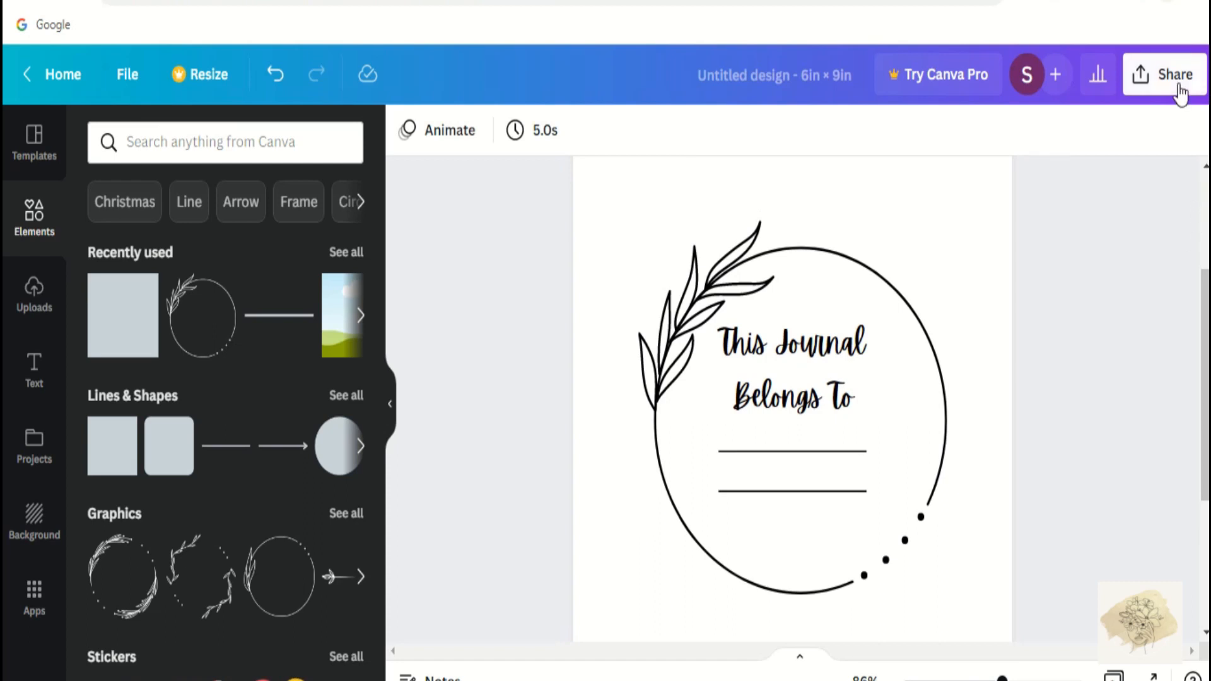
pyautogui.click(1173, 77)
pyautogui.click(949, 584)
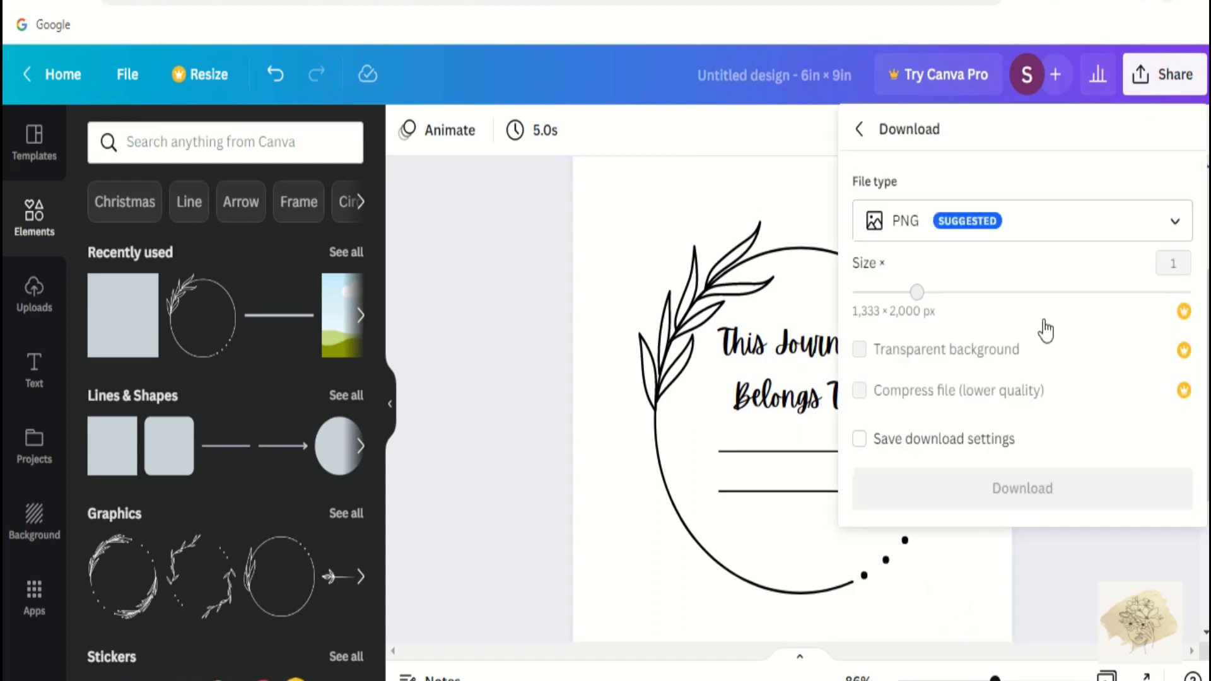
pyautogui.click(1054, 237)
pyautogui.click(1027, 278)
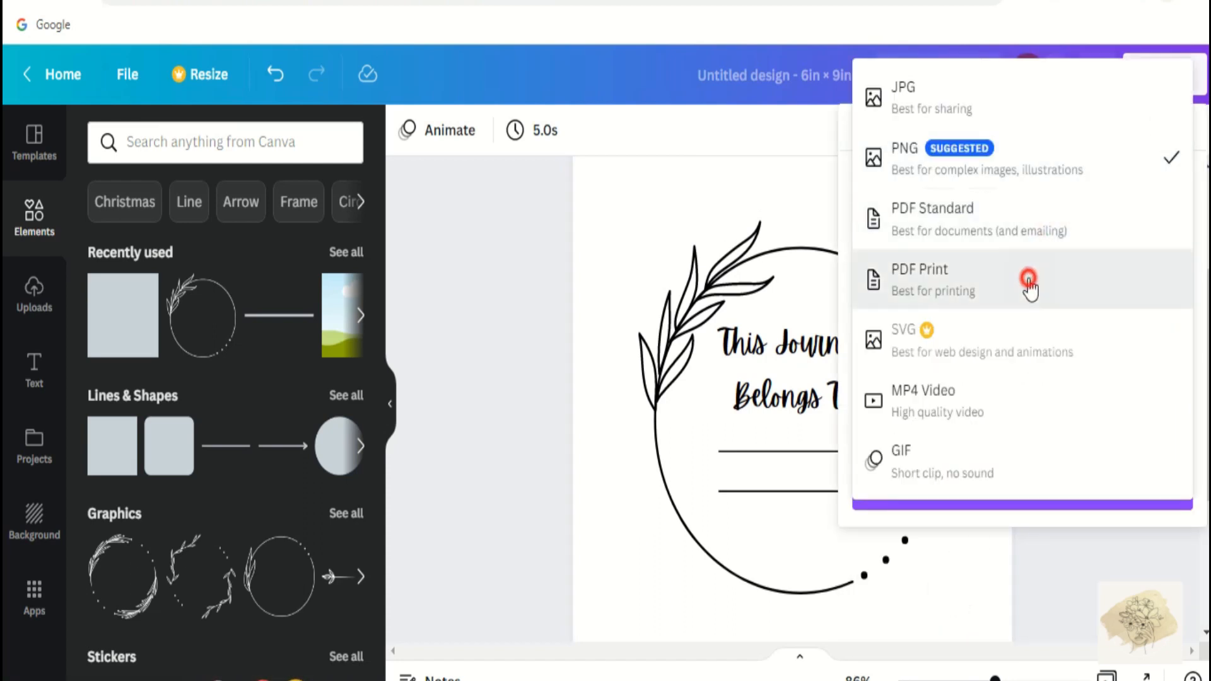
pyautogui.click(1061, 524)
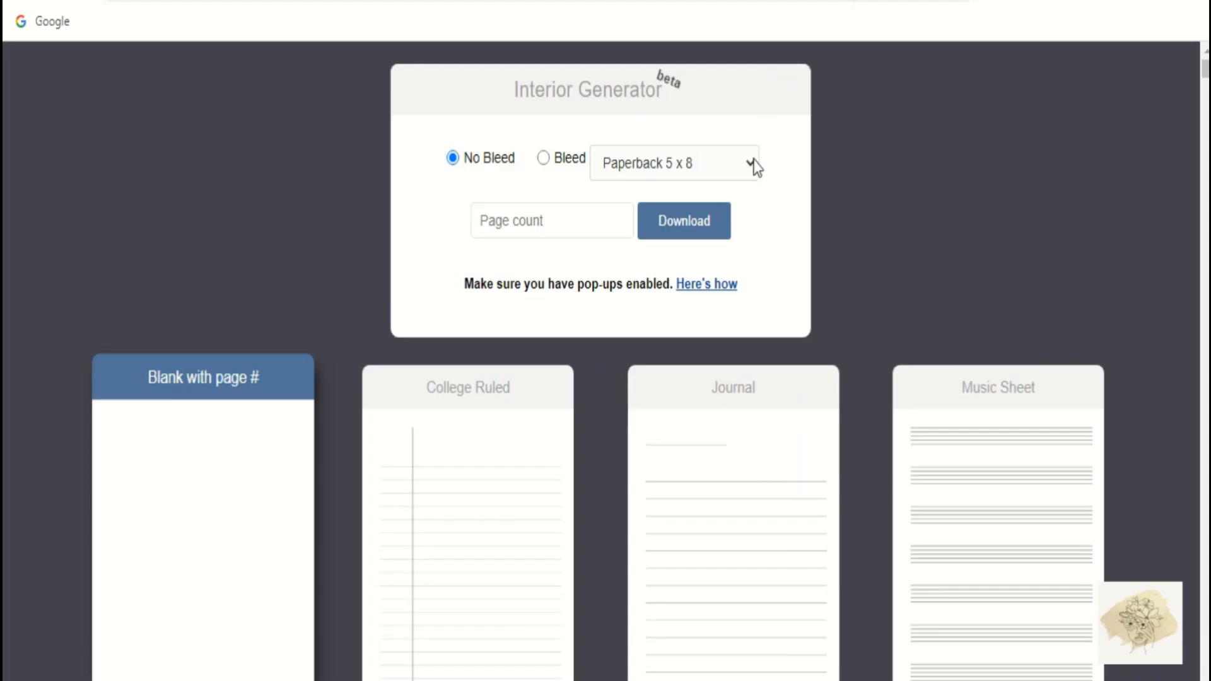
# Step: On the Interior Generator website, set the trim size to Paperback 6 x 9 and the page count to 99
pyautogui.click(754, 164)
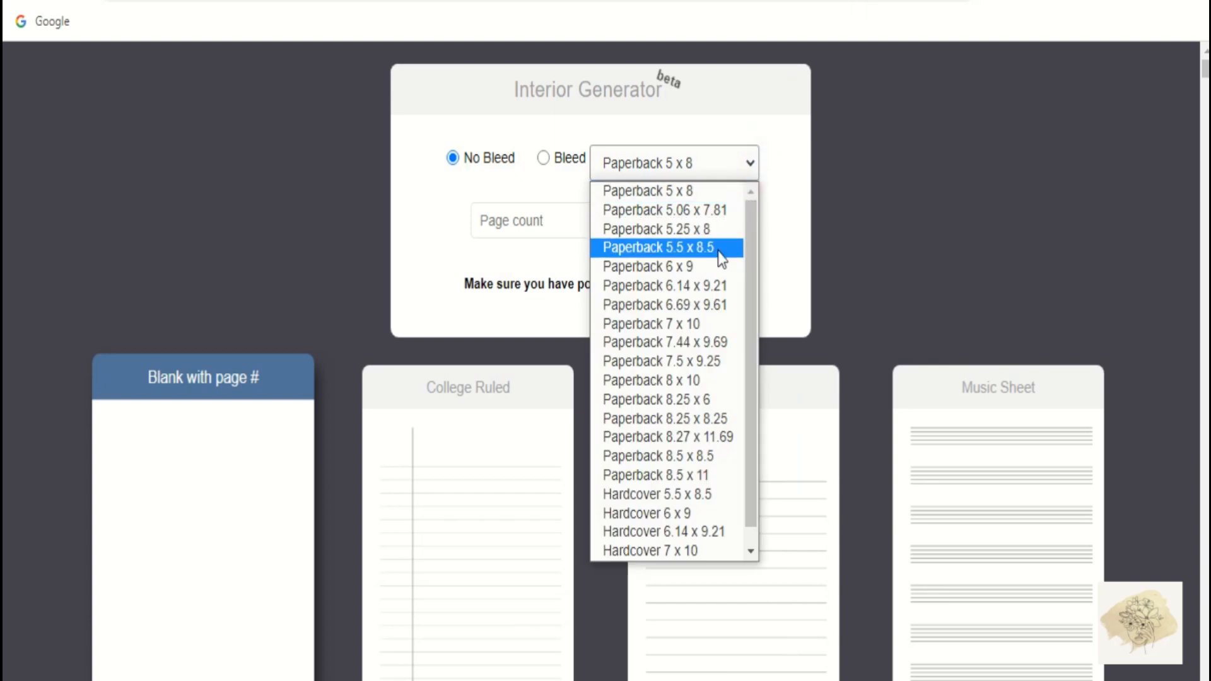
pyautogui.click(706, 266)
pyautogui.click(510, 222)
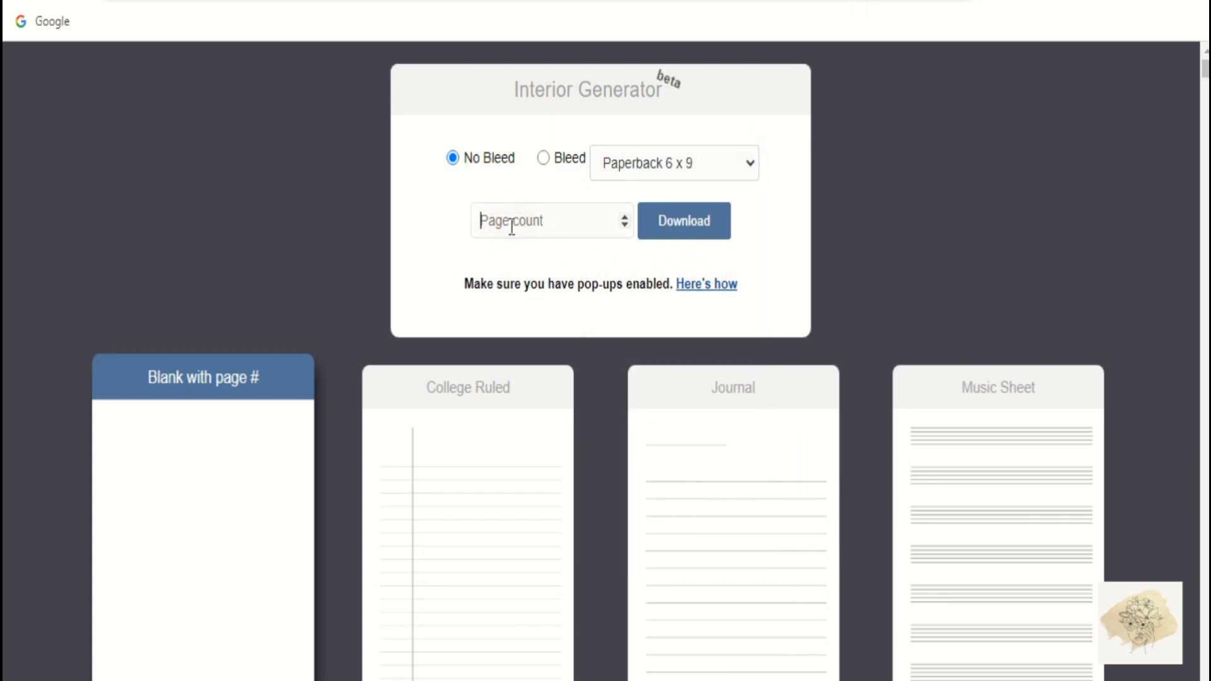
pyautogui.write('99')
# Step: Choose the Journal page template in the generator and download the 99-page interior without bleed
pyautogui.moveTo(1205, 67); pyautogui.dragTo(1206, 69)
pyautogui.click(685, 498)
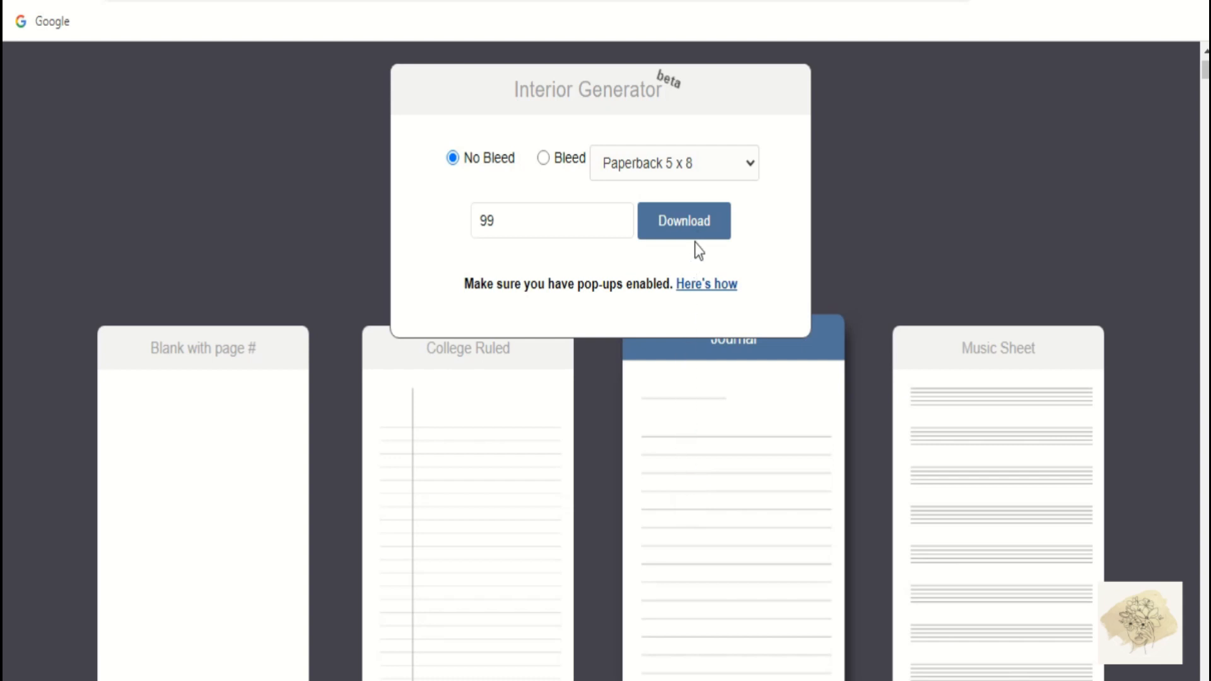
pyautogui.click(704, 228)
# Step: Browse the generator's other interior templates, such as planners, trackers, reminders and recipe pages
pyautogui.moveTo(1205, 71); pyautogui.dragTo(1203, 120)
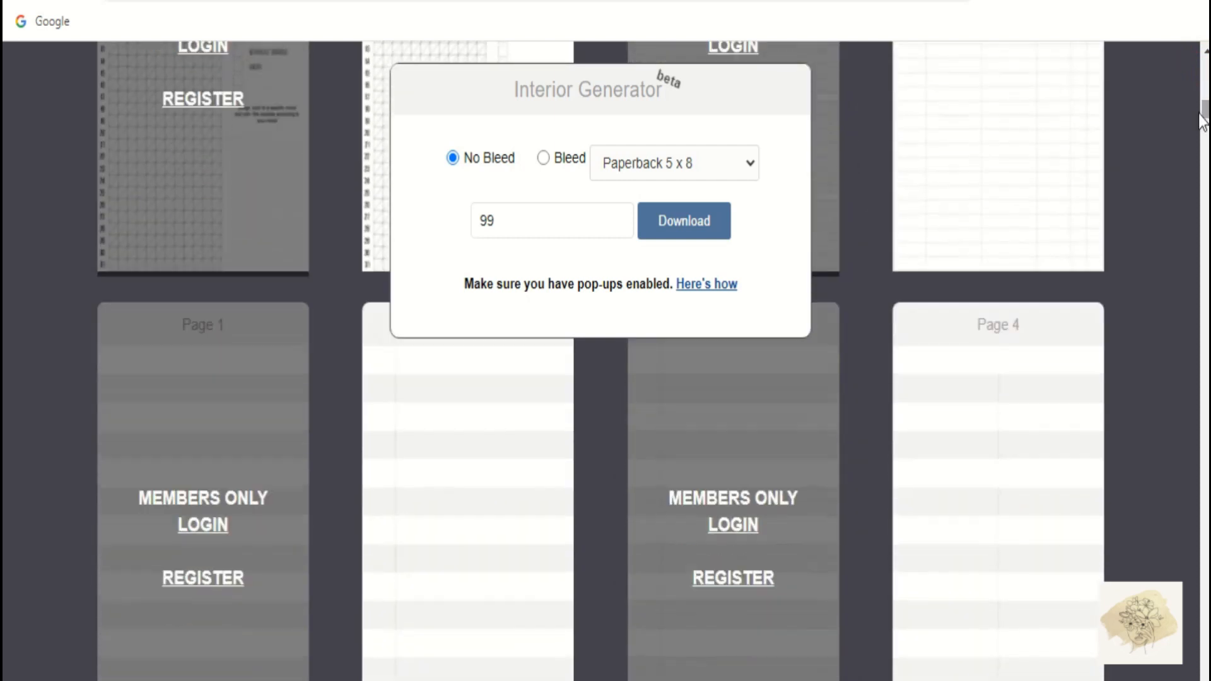
pyautogui.scroll(-10, 1159, 178)
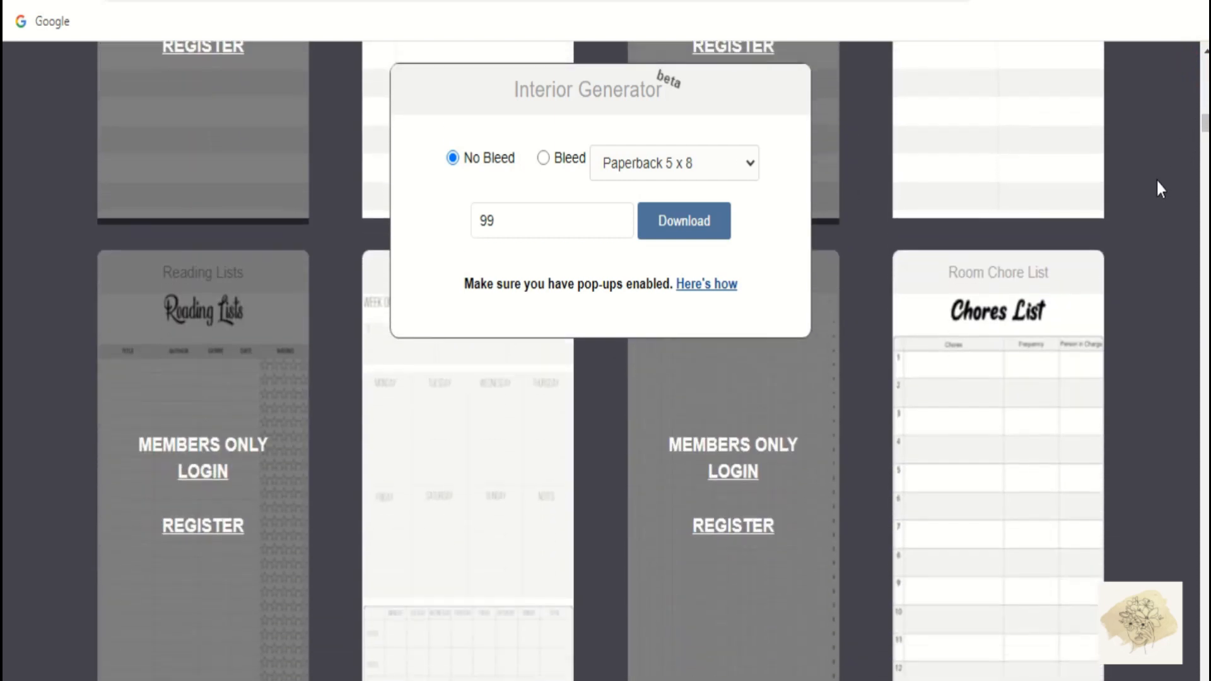
pyautogui.scroll(-10, 1156, 181)
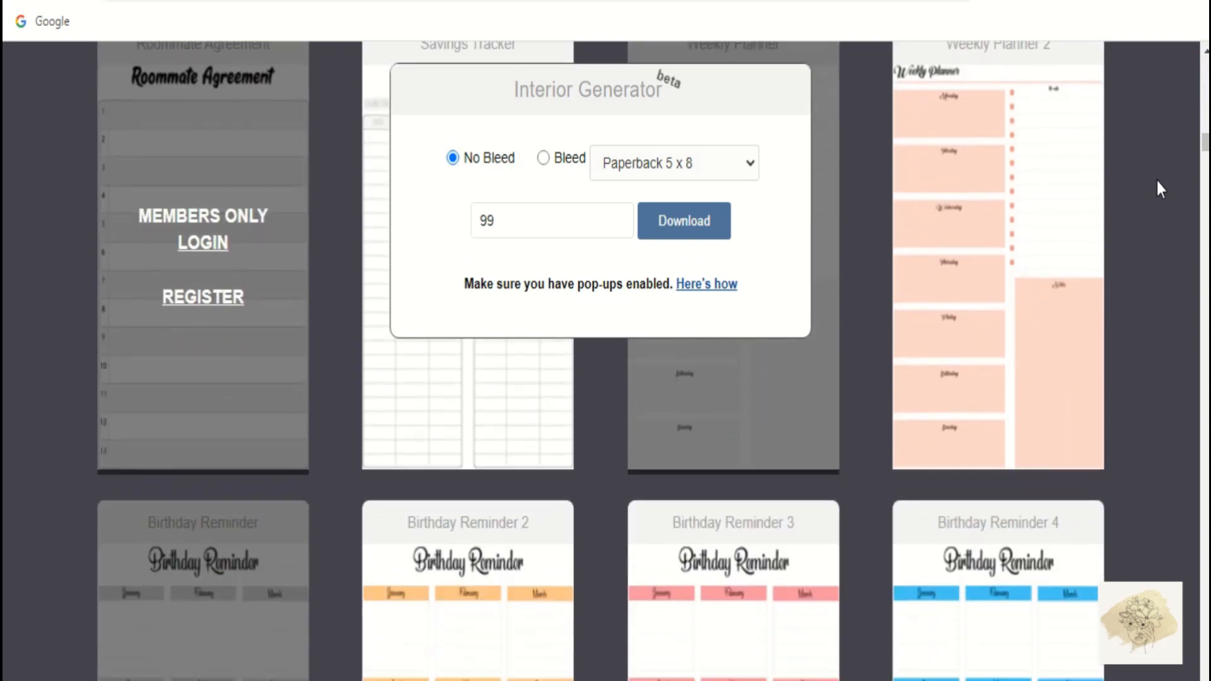
pyautogui.scroll(-12, 1149, 189)
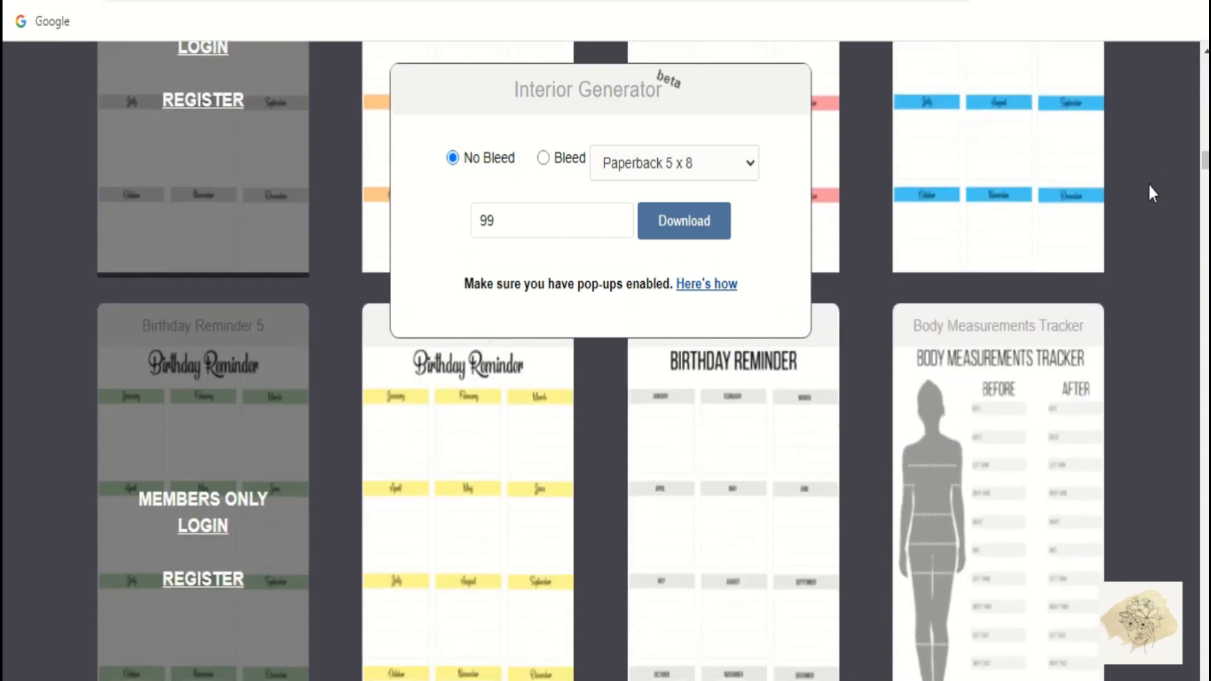
pyautogui.scroll(-8, 1149, 185)
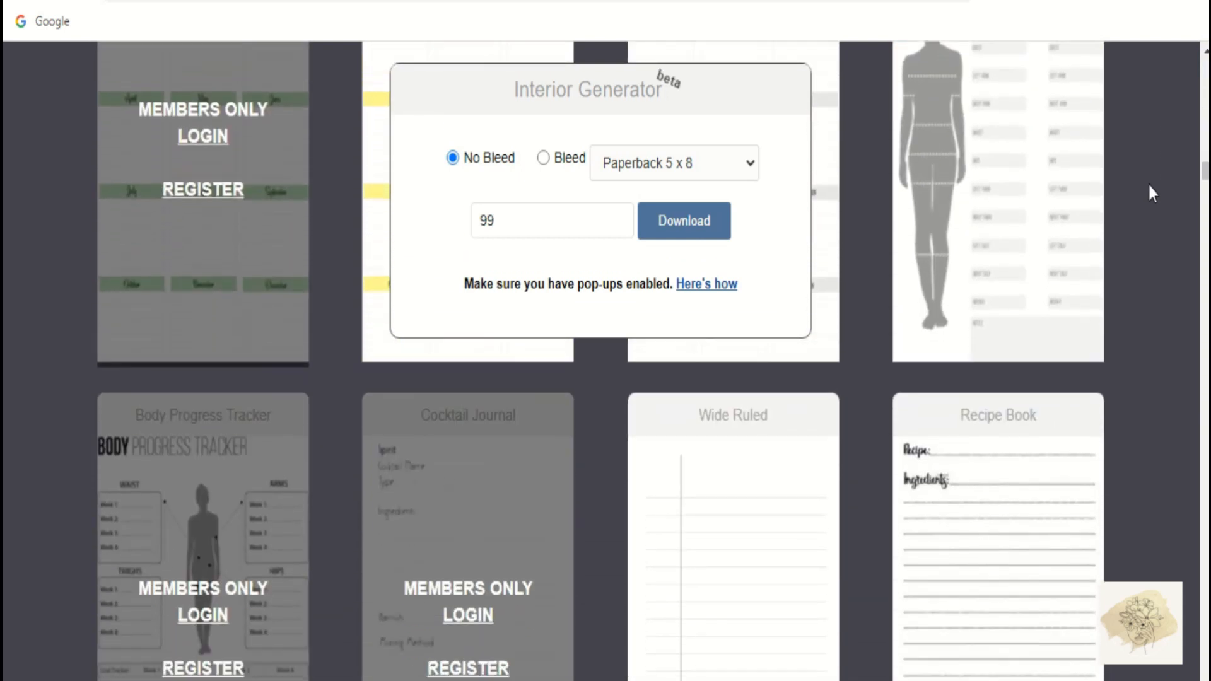
pyautogui.scroll(-8, 1147, 183)
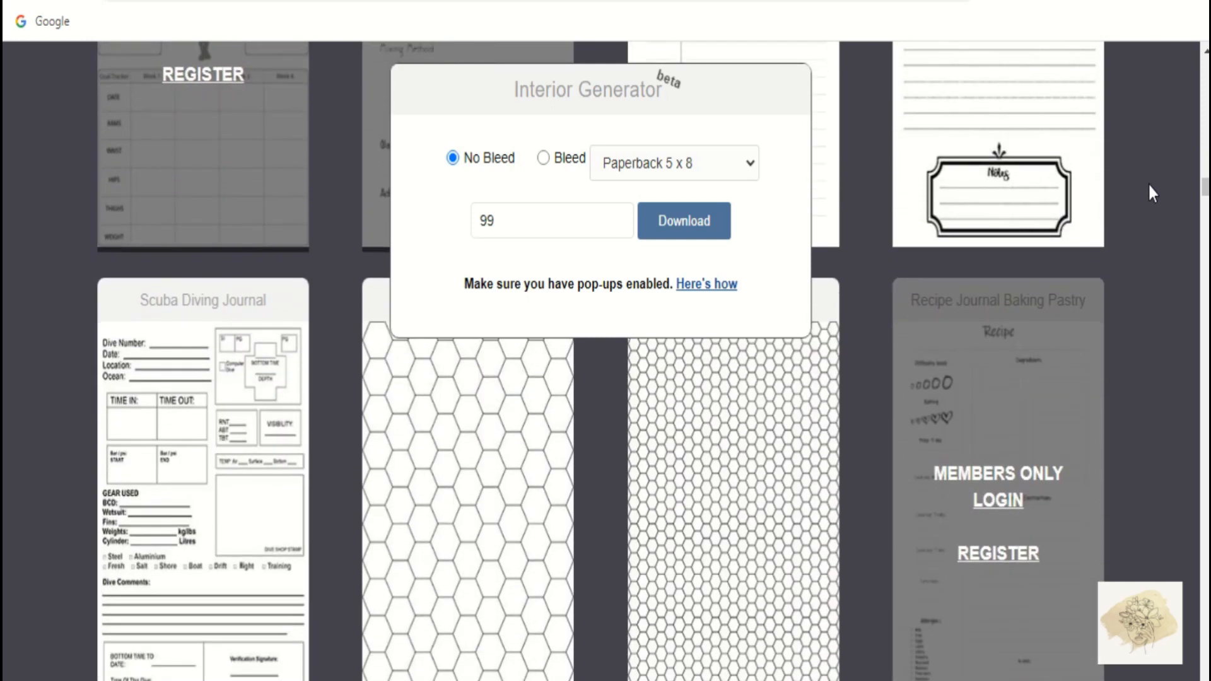
# Step: Find the Prayer Journal template among the interiors and select it for the 99-page Paperback 5 x 8 interior without bleed
pyautogui.scroll(-12, 1148, 184)
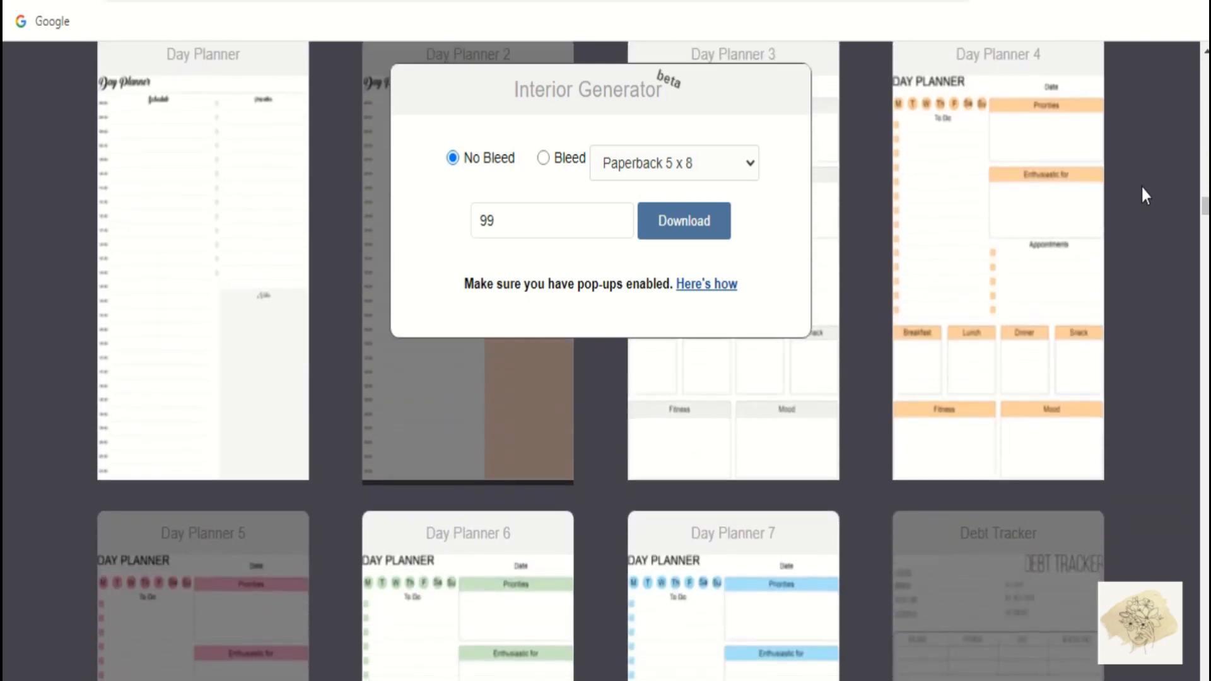
pyautogui.scroll(-14, 1142, 188)
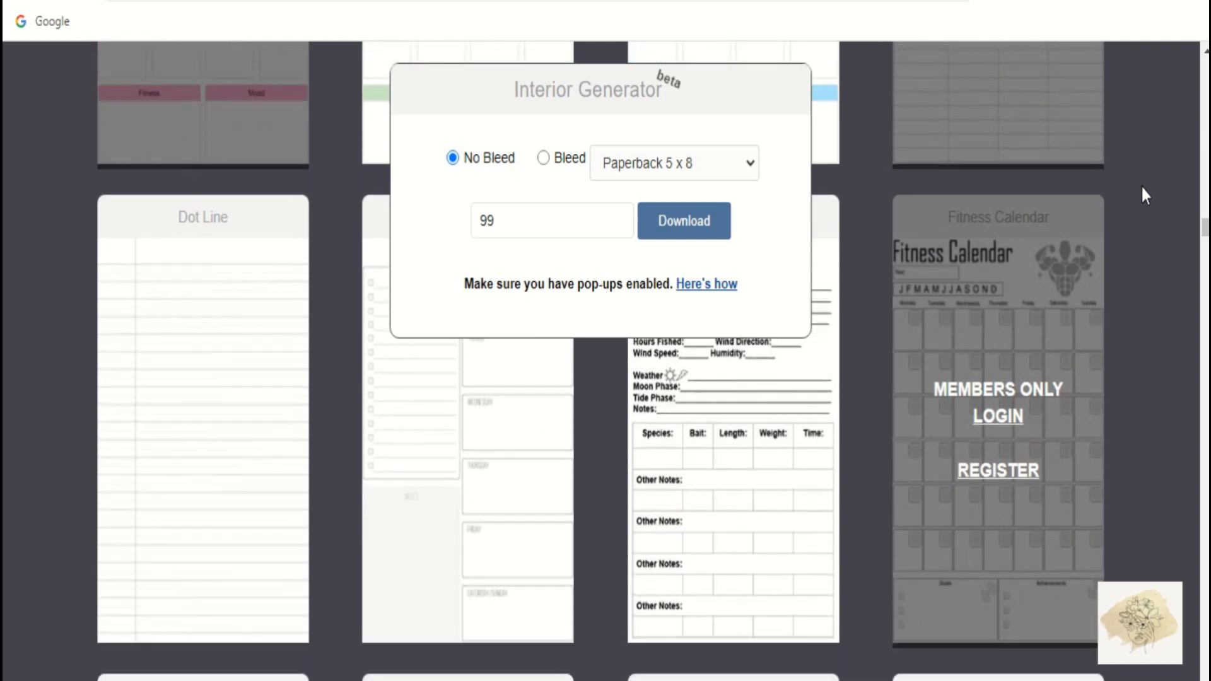
pyautogui.scroll(-9, 1145, 196)
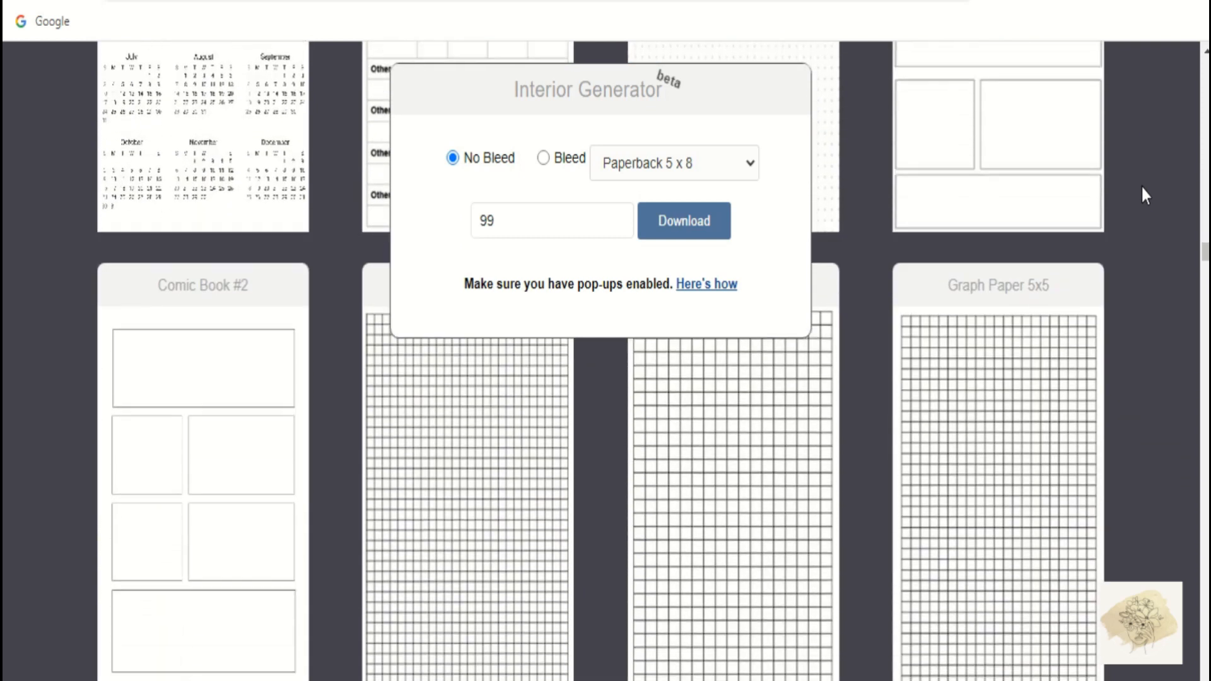
pyautogui.scroll(-15, 1143, 188)
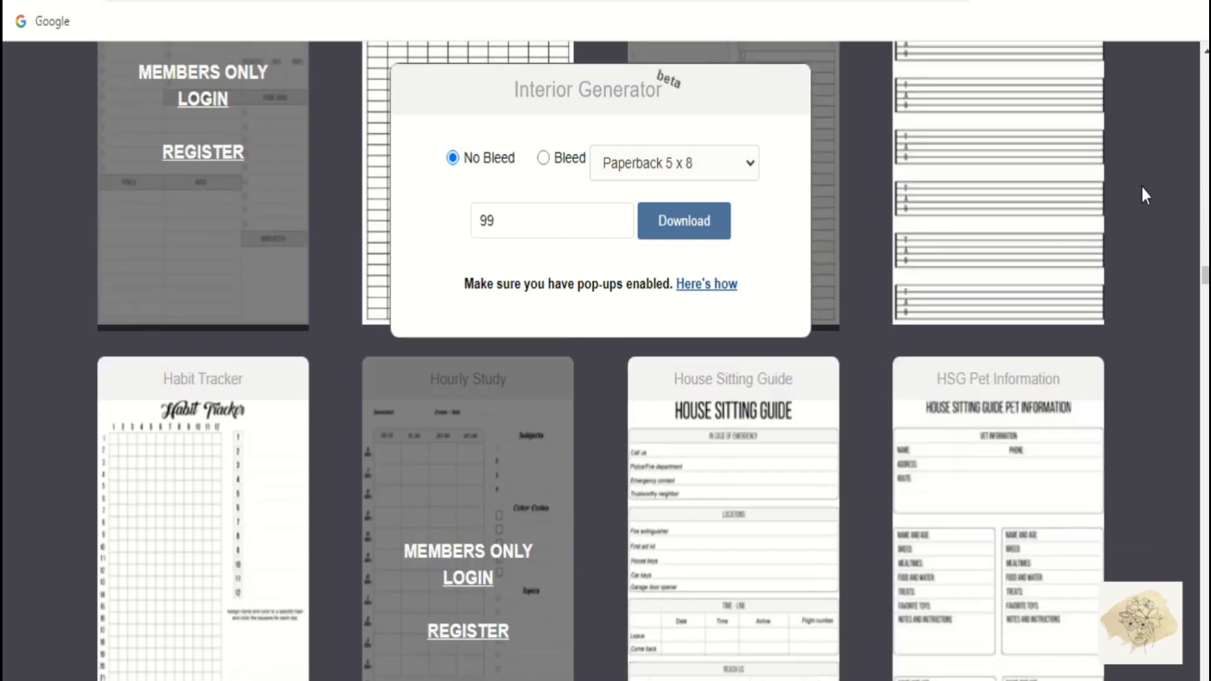
pyautogui.scroll(-15, 1144, 194)
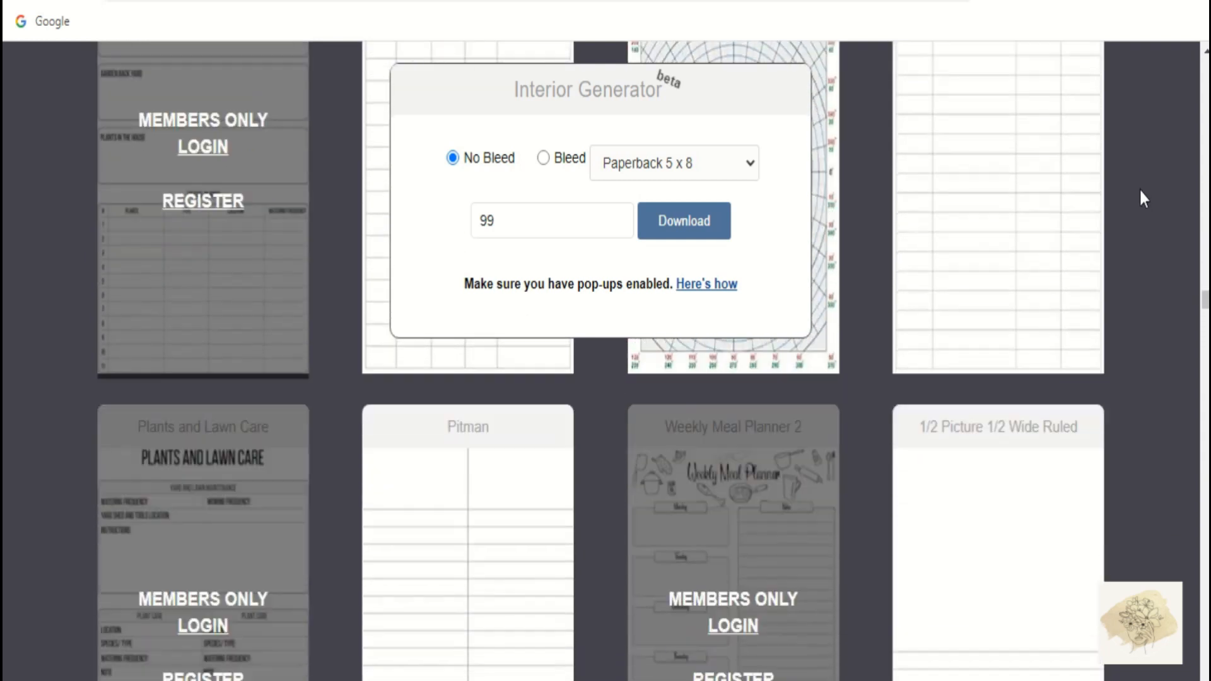
pyautogui.scroll(-14, 1140, 190)
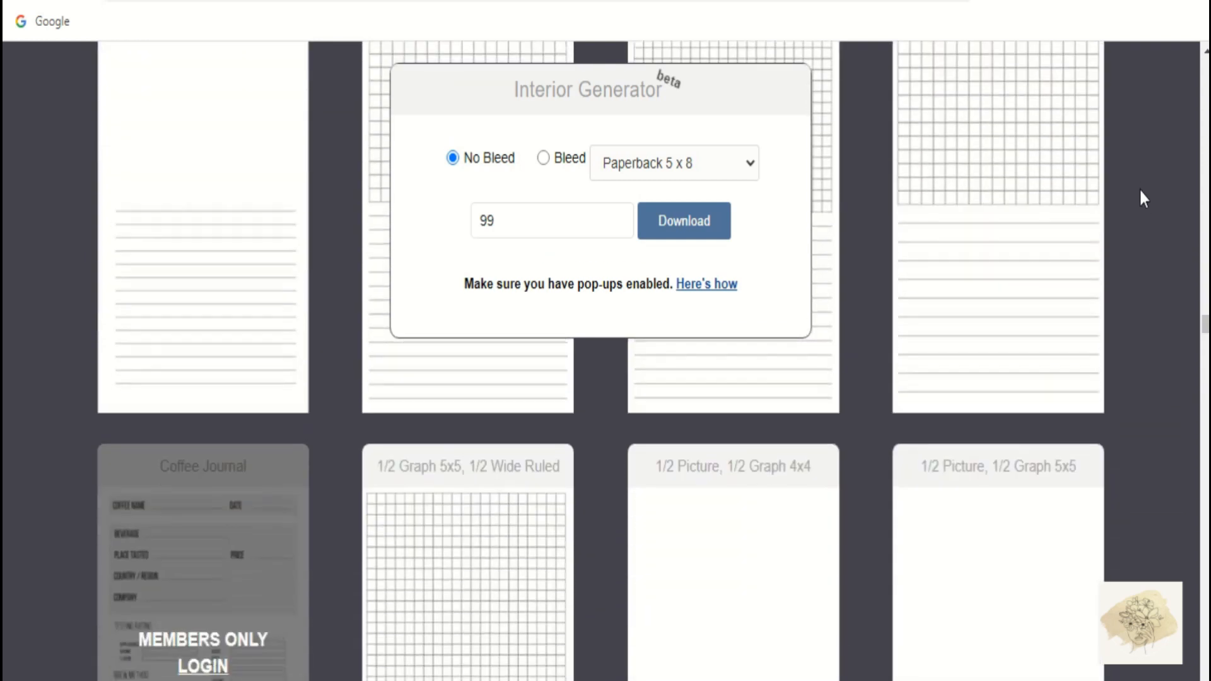
pyautogui.scroll(-15, 1139, 188)
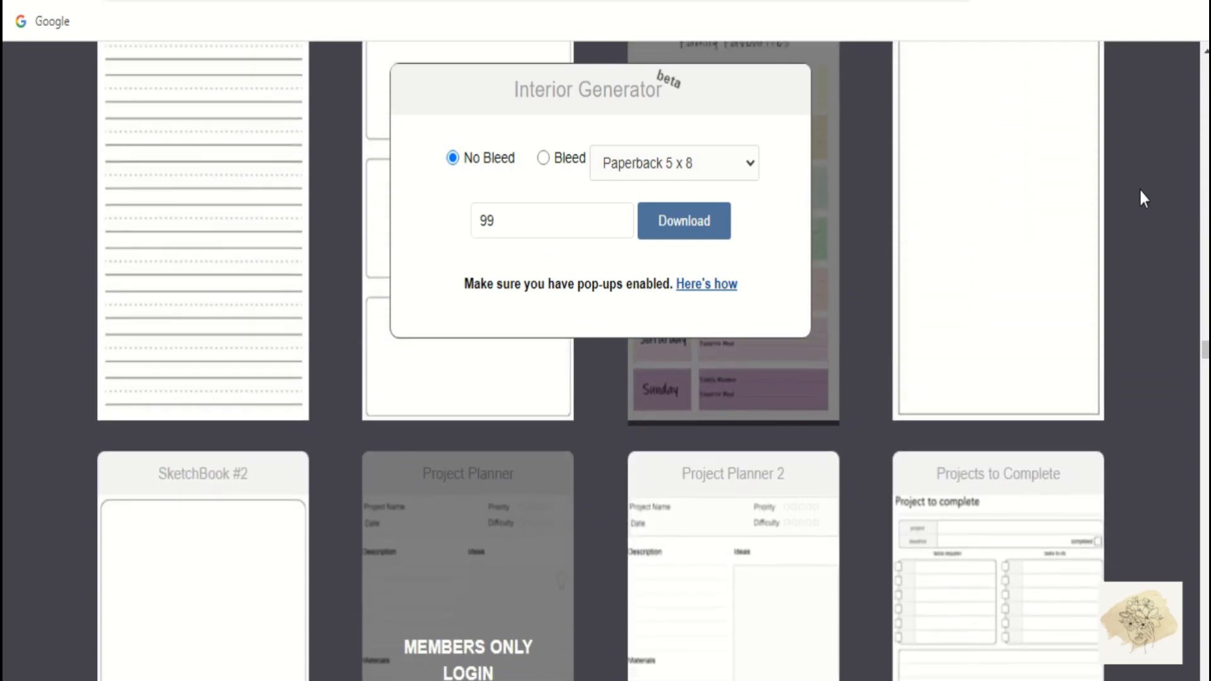
pyautogui.scroll(-15, 1140, 191)
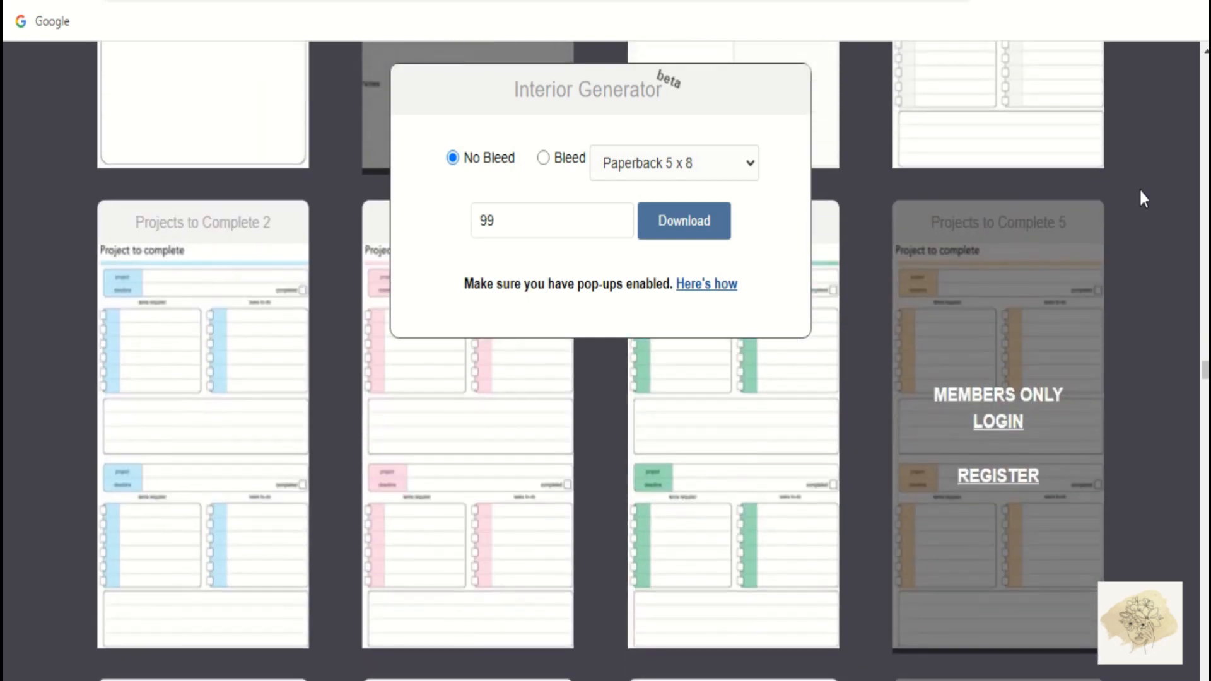
pyautogui.scroll(-8, 1140, 191)
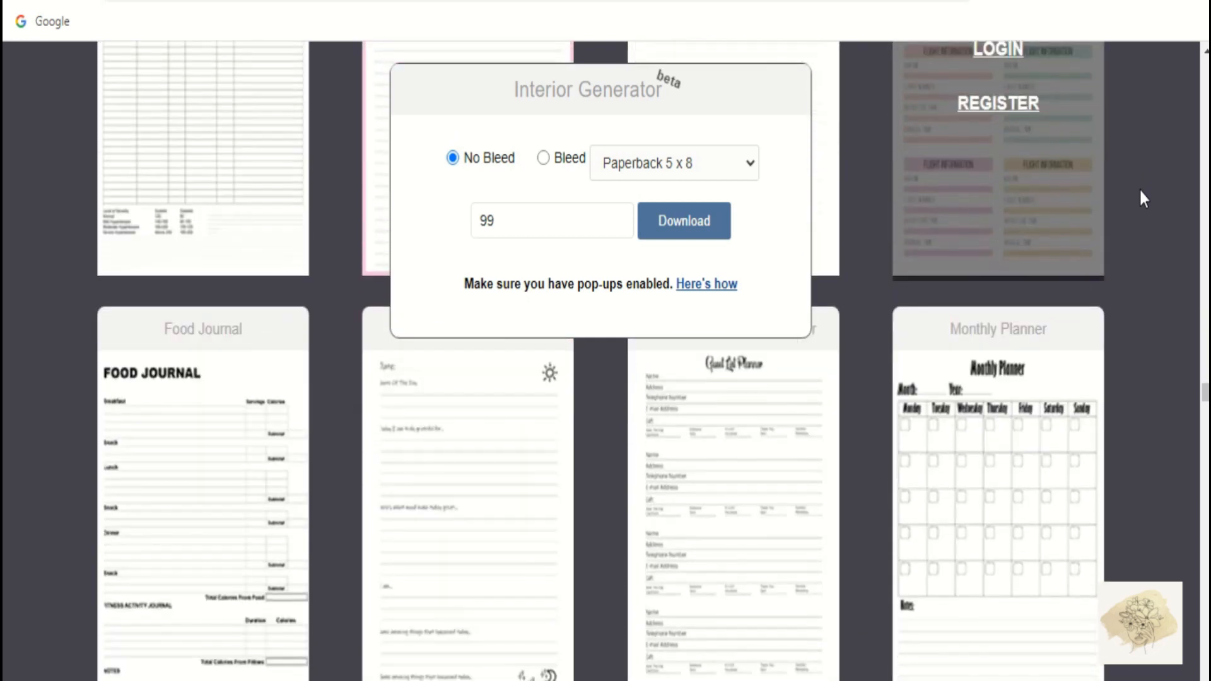
pyautogui.scroll(-8, 1139, 188)
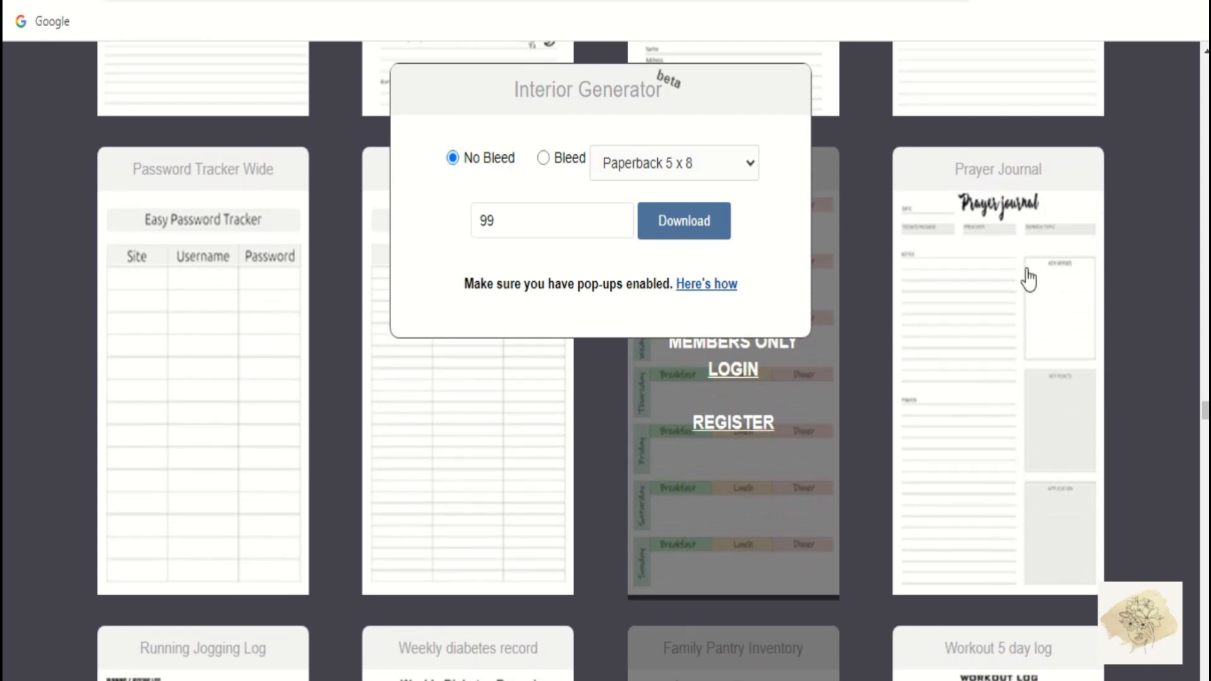
pyautogui.click(1009, 287)
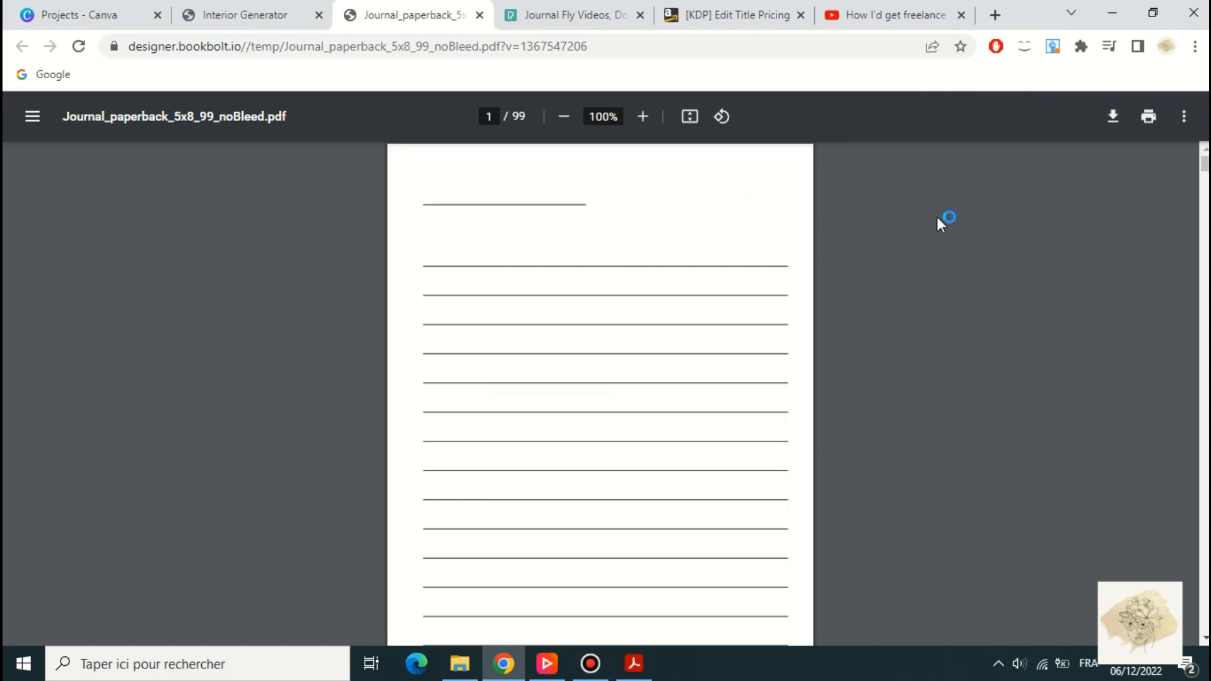
# Step: Review the lined pages of the generated Journal_paperback_5x8_99_noBleed PDF
pyautogui.scroll(-20, 600, 391)
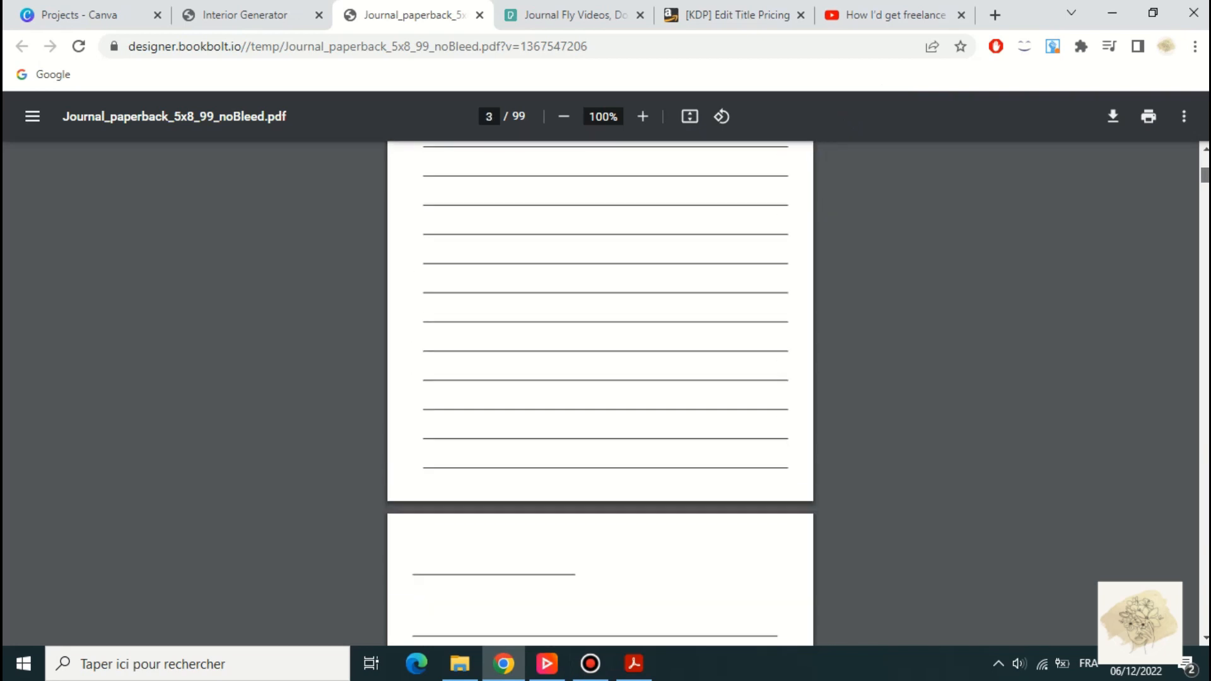
pyautogui.scroll(20, 1047, 262)
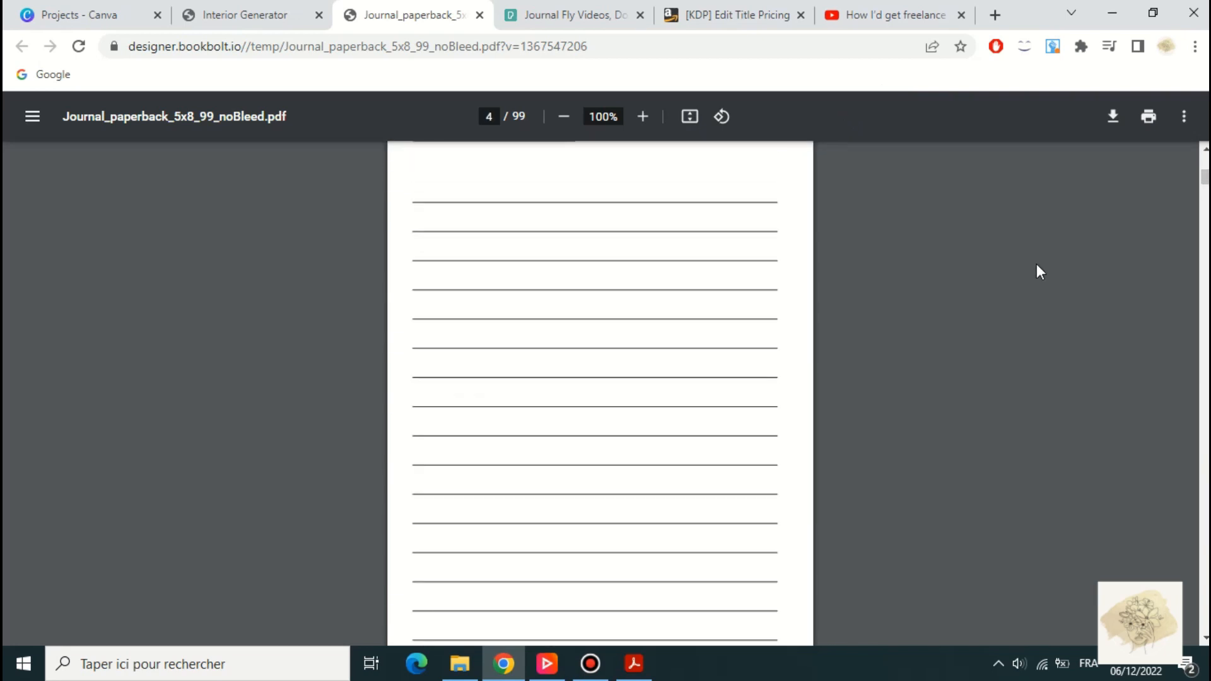
pyautogui.scroll(15, 1036, 264)
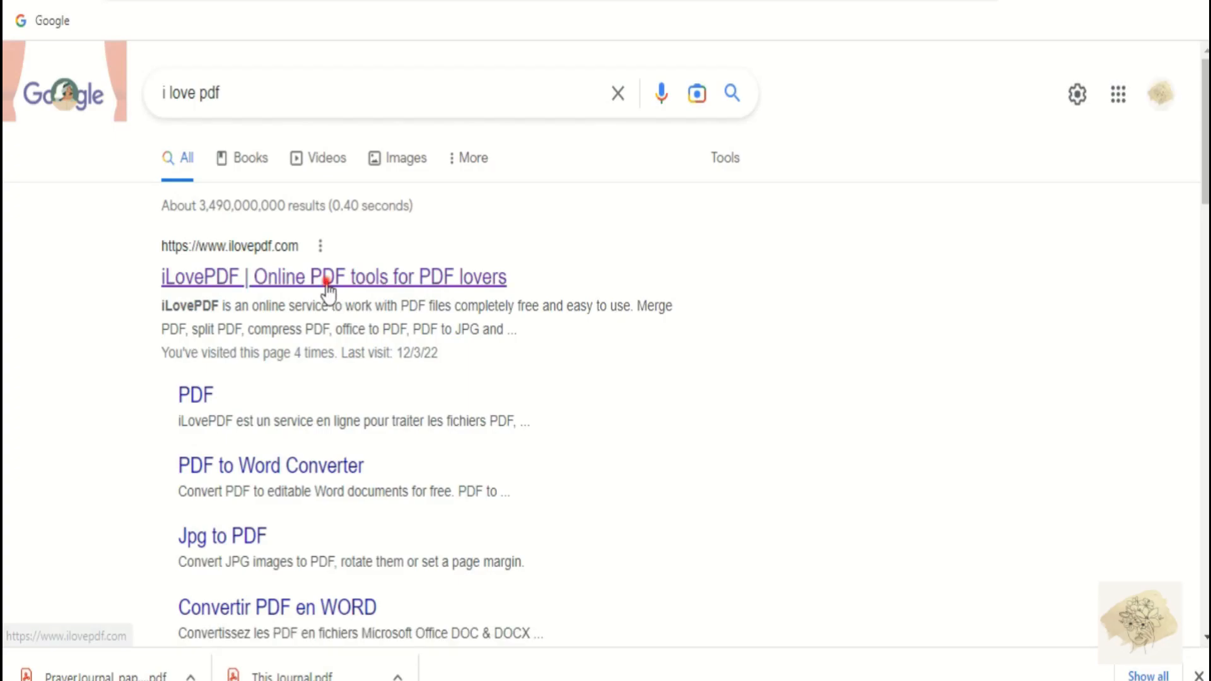
# Step: Open iLovePDF's Merge PDF tool and load the PrayerJournal_paperback_5x8_99_noBleed and This Journal files from Downloads
pyautogui.click(327, 284)
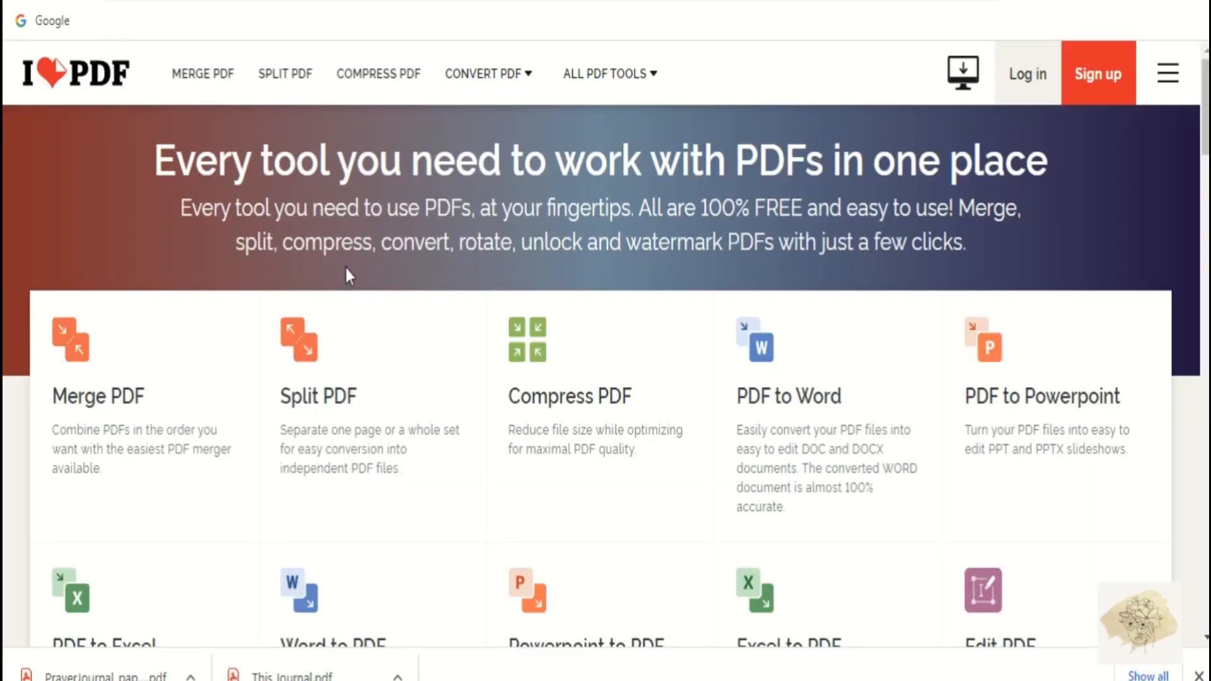
pyautogui.click(82, 361)
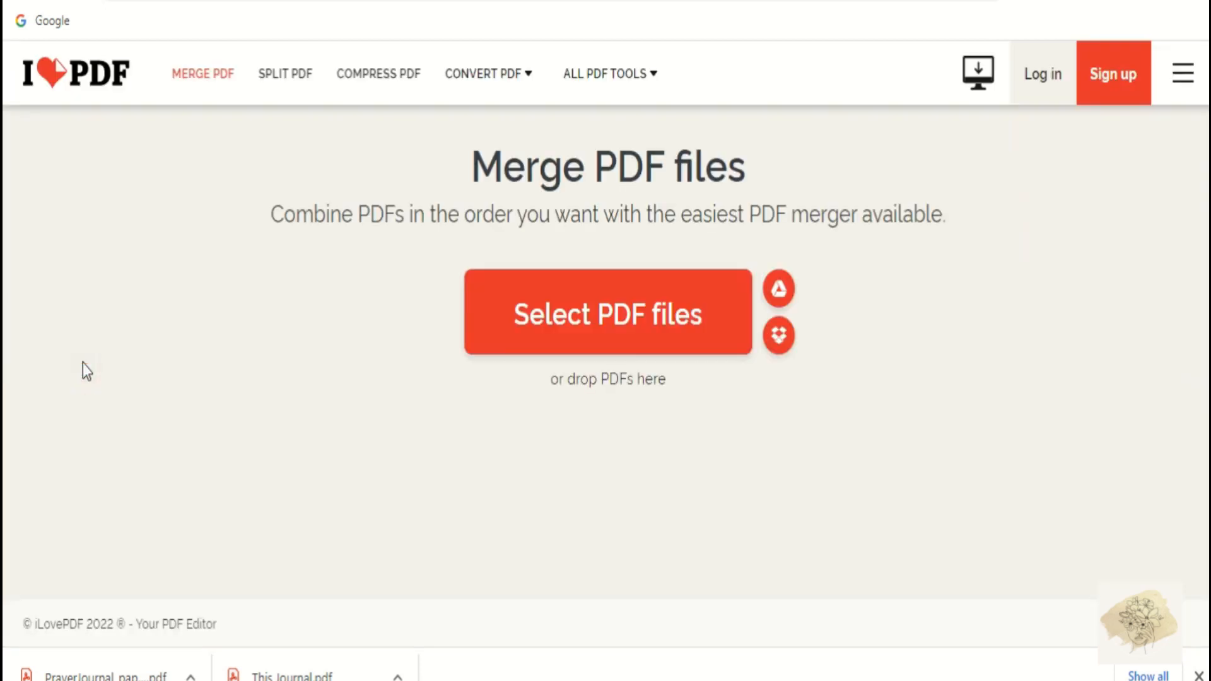
pyautogui.click(548, 331)
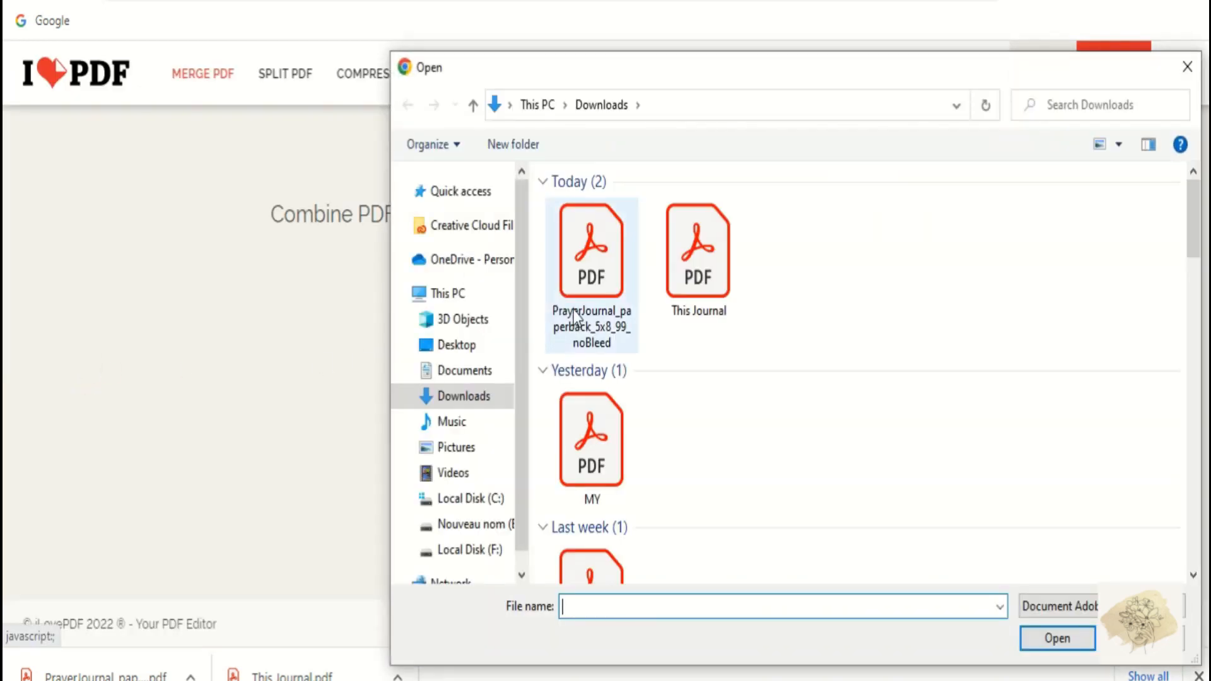
pyautogui.click(574, 315)
pyautogui.keyDown('ctrl'); pyautogui.click(694, 278); pyautogui.keyUp('ctrl')
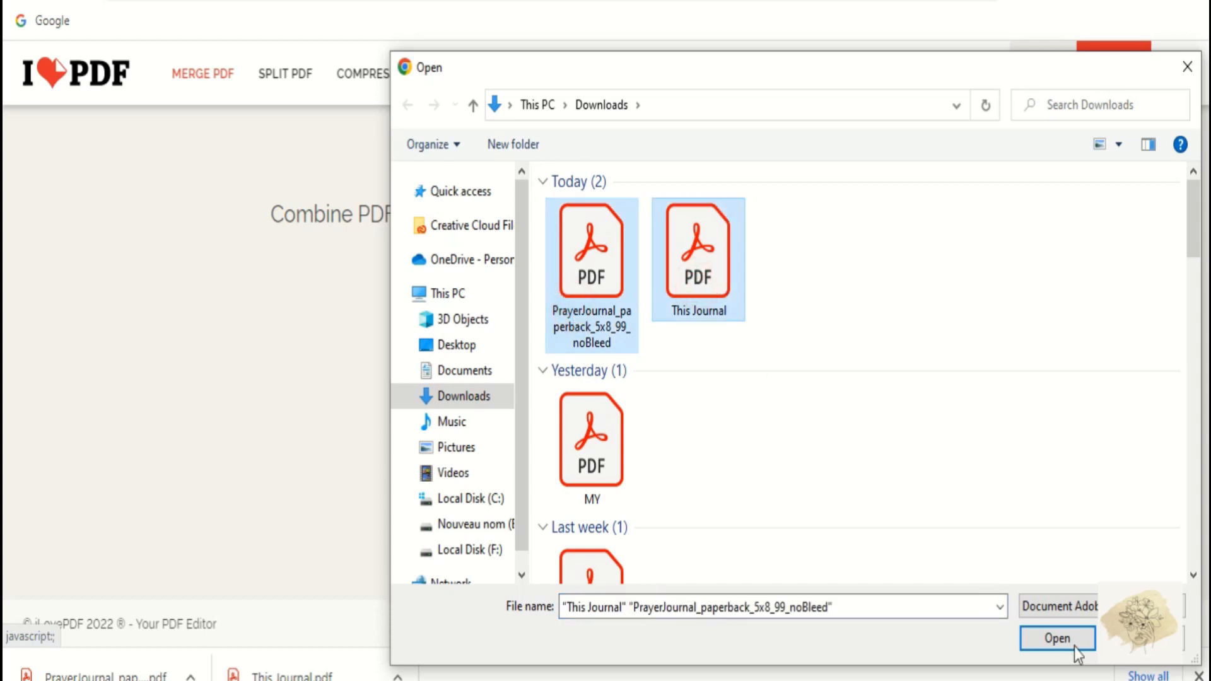
pyautogui.click(1057, 638)
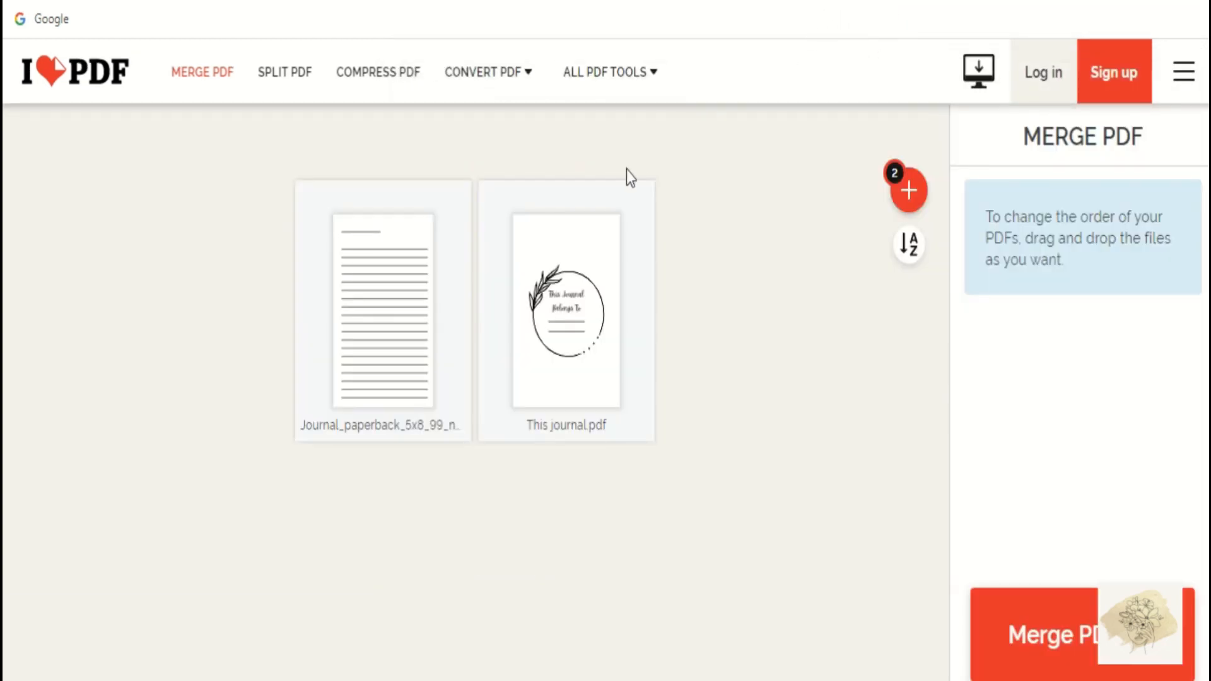
# Step: Place the This Journal page before the lined interior, merge the two PDFs and download the merged file
pyautogui.moveTo(565, 357); pyautogui.dragTo(398, 356)
pyautogui.click(1064, 618)
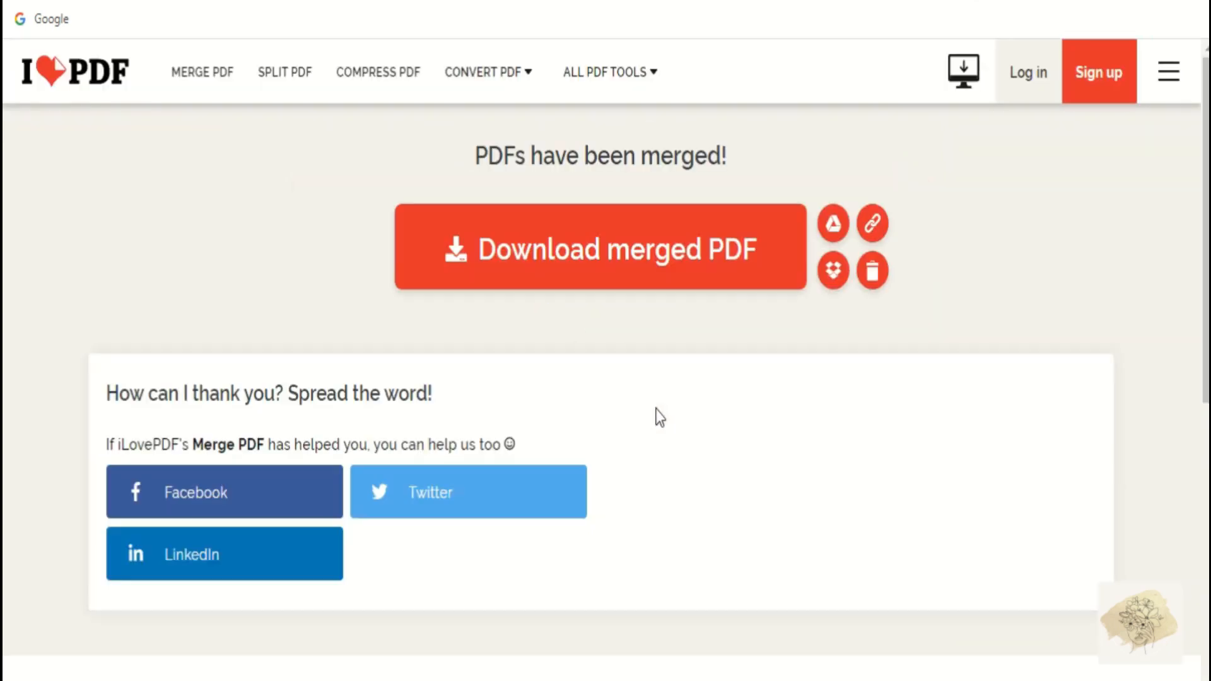
pyautogui.click(552, 248)
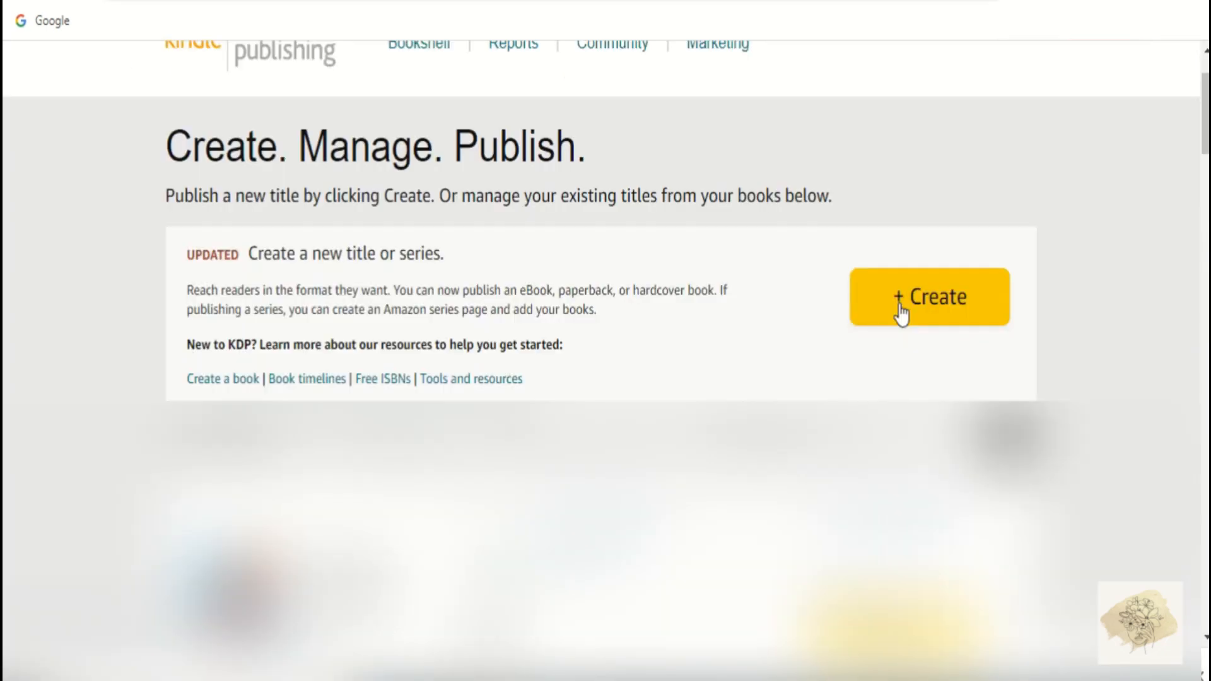
# Step: On Kindle Direct Publishing, start a new paperback title
pyautogui.click(901, 313)
pyautogui.scroll(-3, 517, 356)
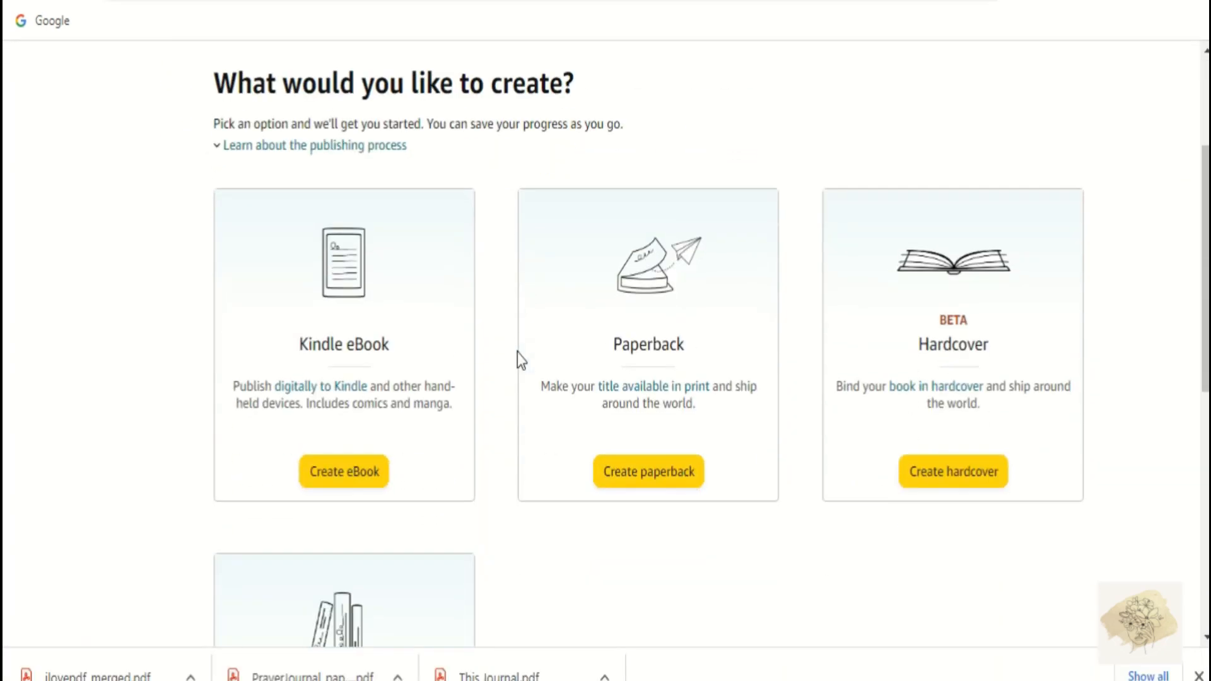
pyautogui.click(659, 476)
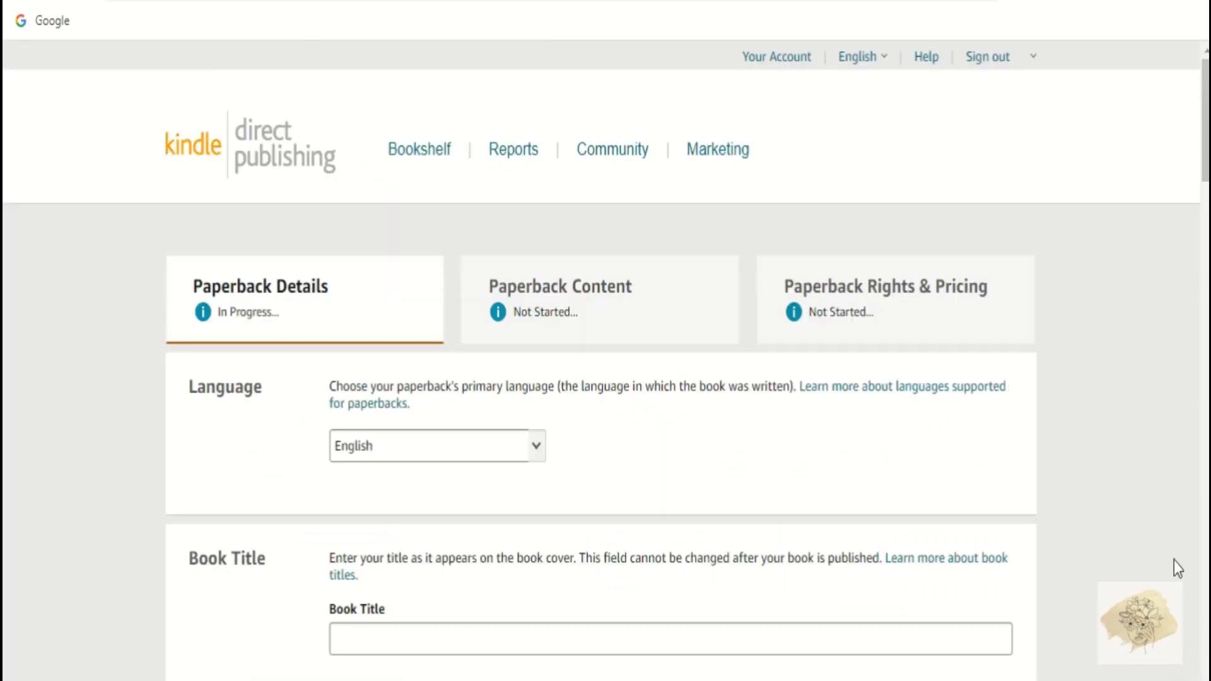
# Step: Enter "Prayer Journal For Women" as the book title in the paperback details
pyautogui.moveTo(1205, 174); pyautogui.dragTo(1205, 178)
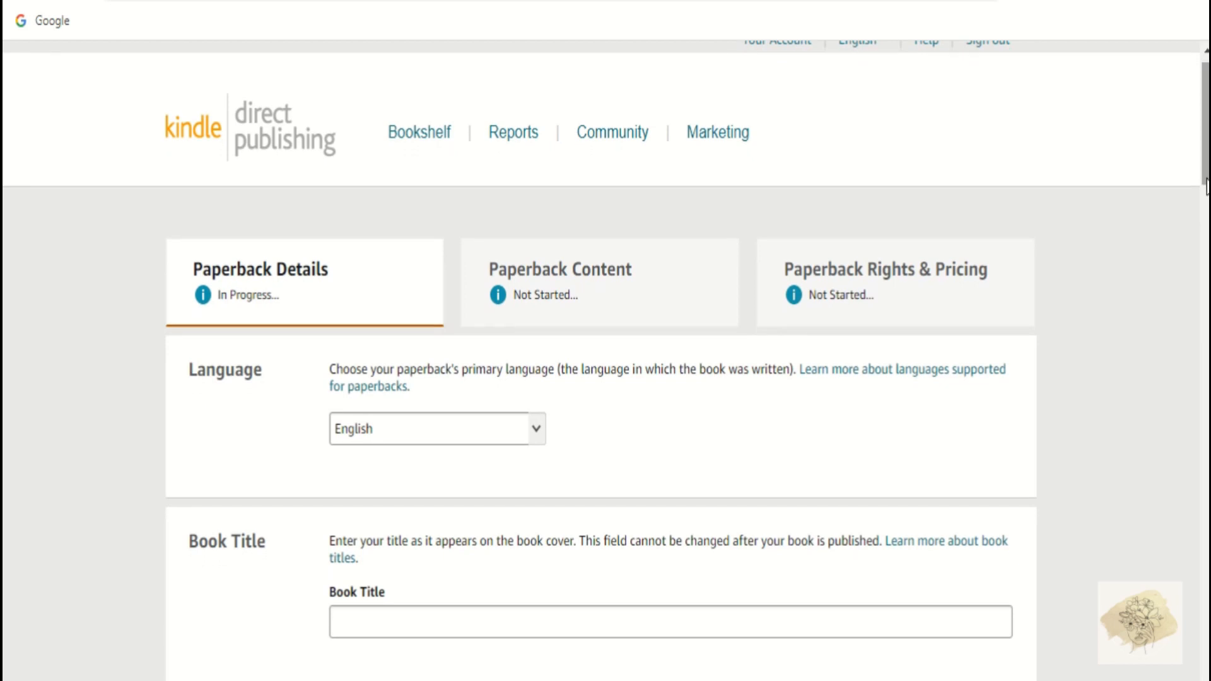
pyautogui.scroll(1, 1173, 256)
pyautogui.scroll(-3, 1173, 255)
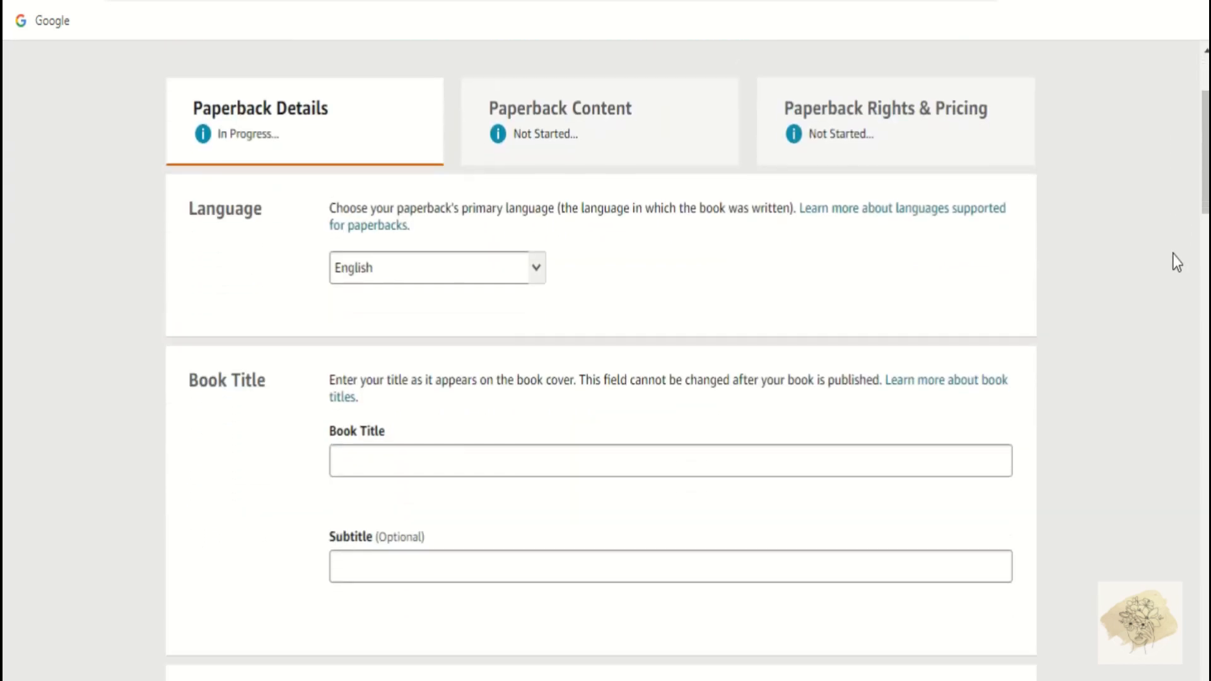
pyautogui.scroll(-2, 1177, 262)
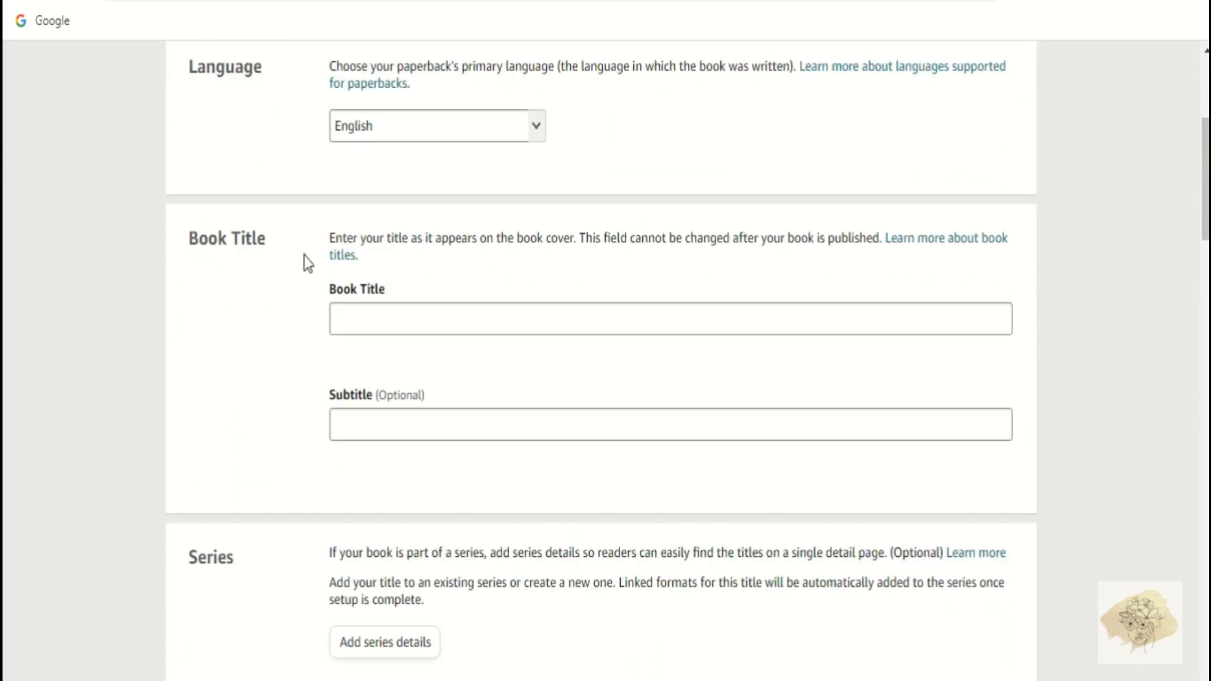
pyautogui.click(370, 328)
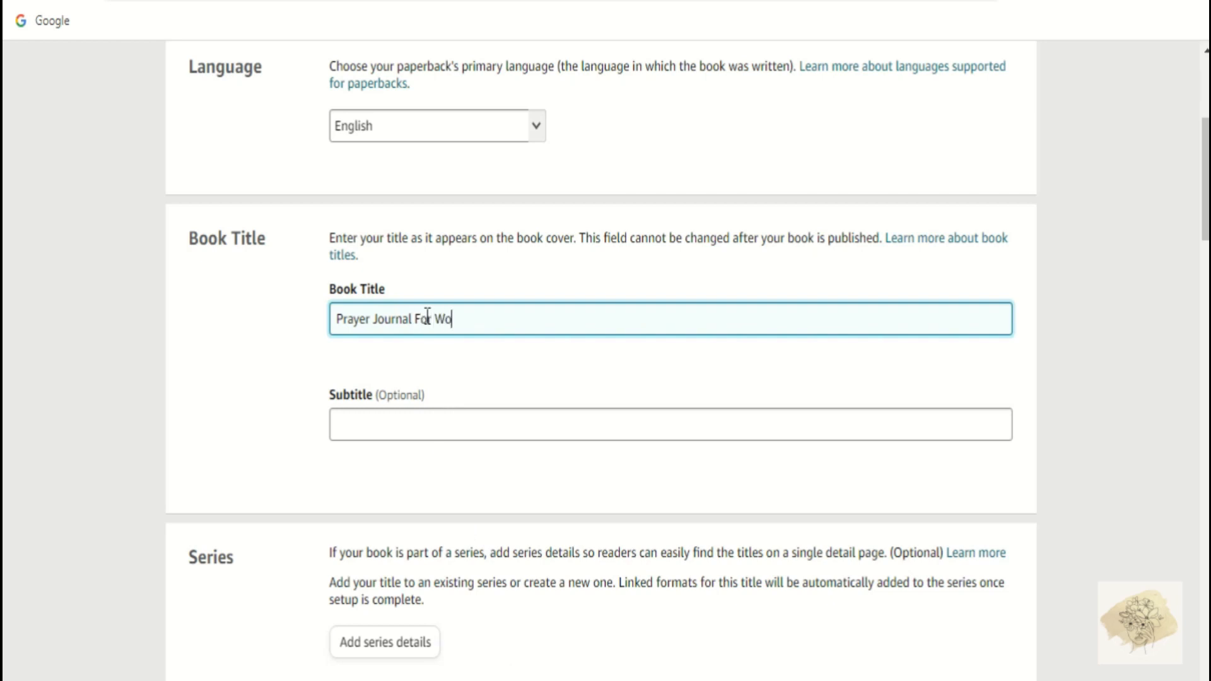
# Step: Consult the Amazon prayer journal listings and enter the subtitle "52 Weeks to Write, Devotioanal and Guided Prayer Journal"
pyautogui.click(425, 418)
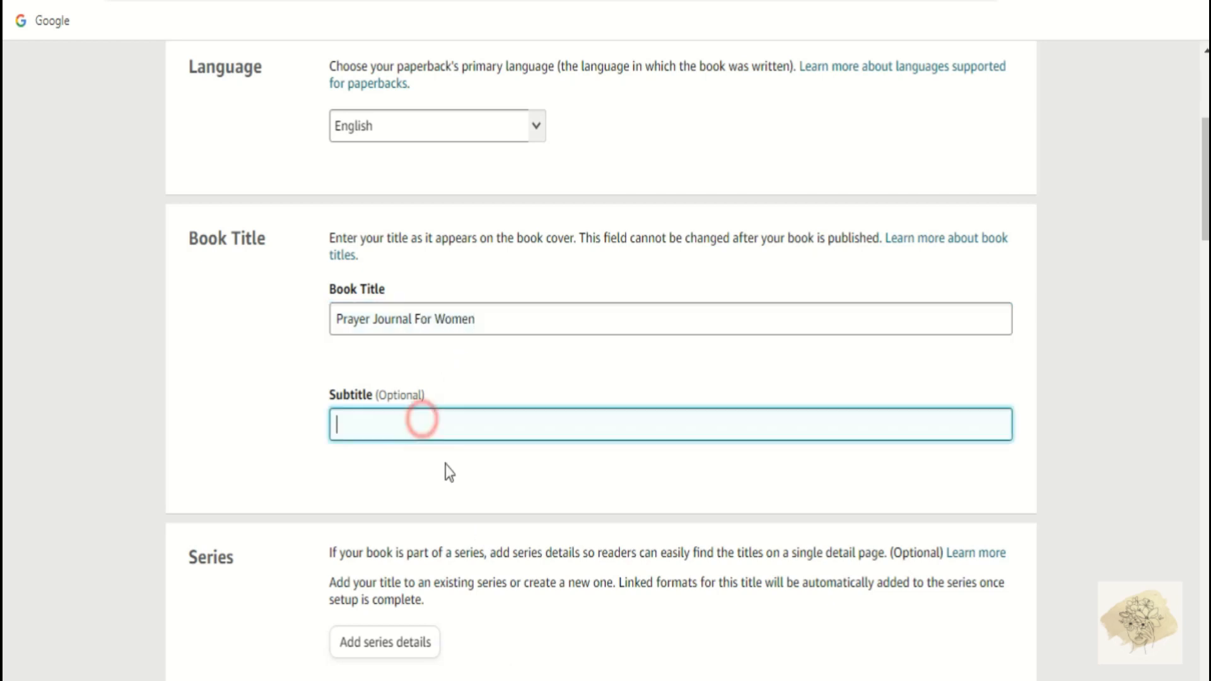
pyautogui.click(503, 679)
pyautogui.click(544, 673)
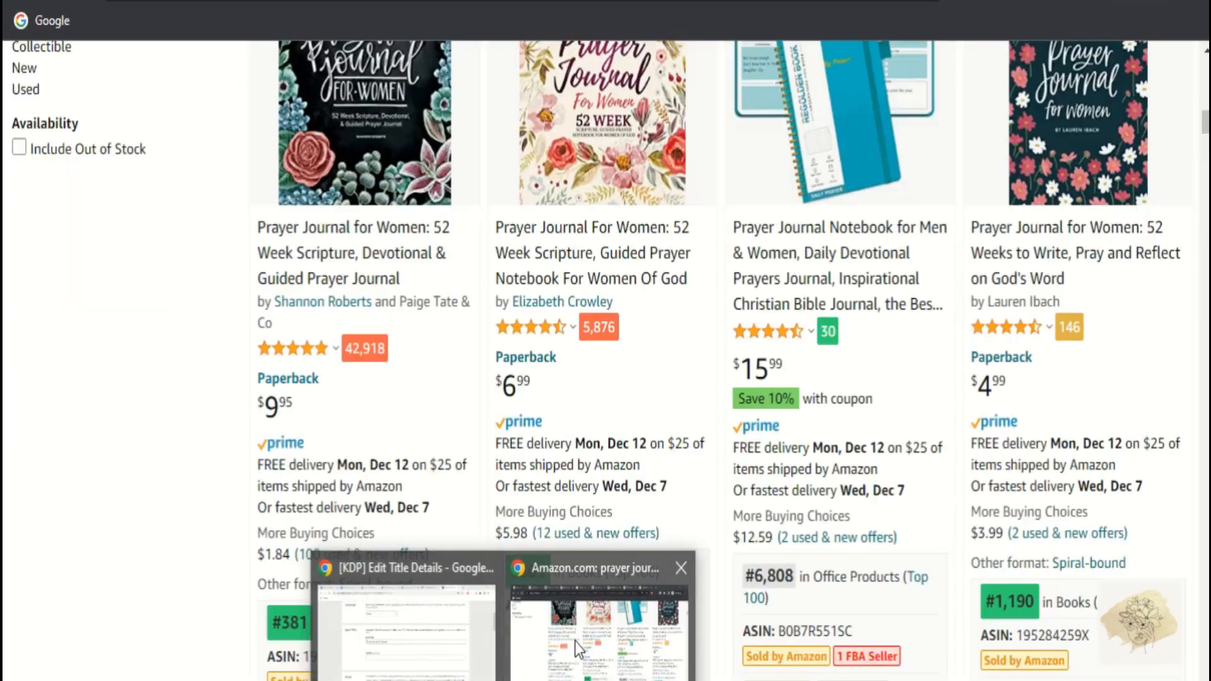
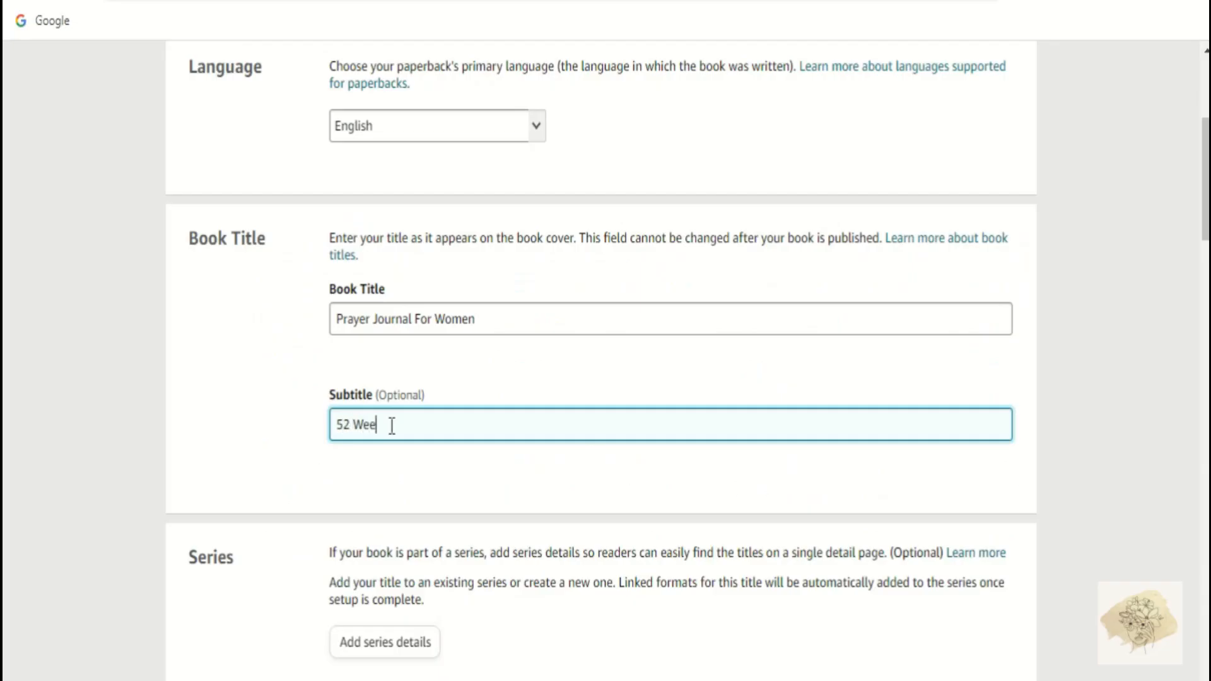
pyautogui.write('to Write, Devotioanal and Guided Prayer Journal')
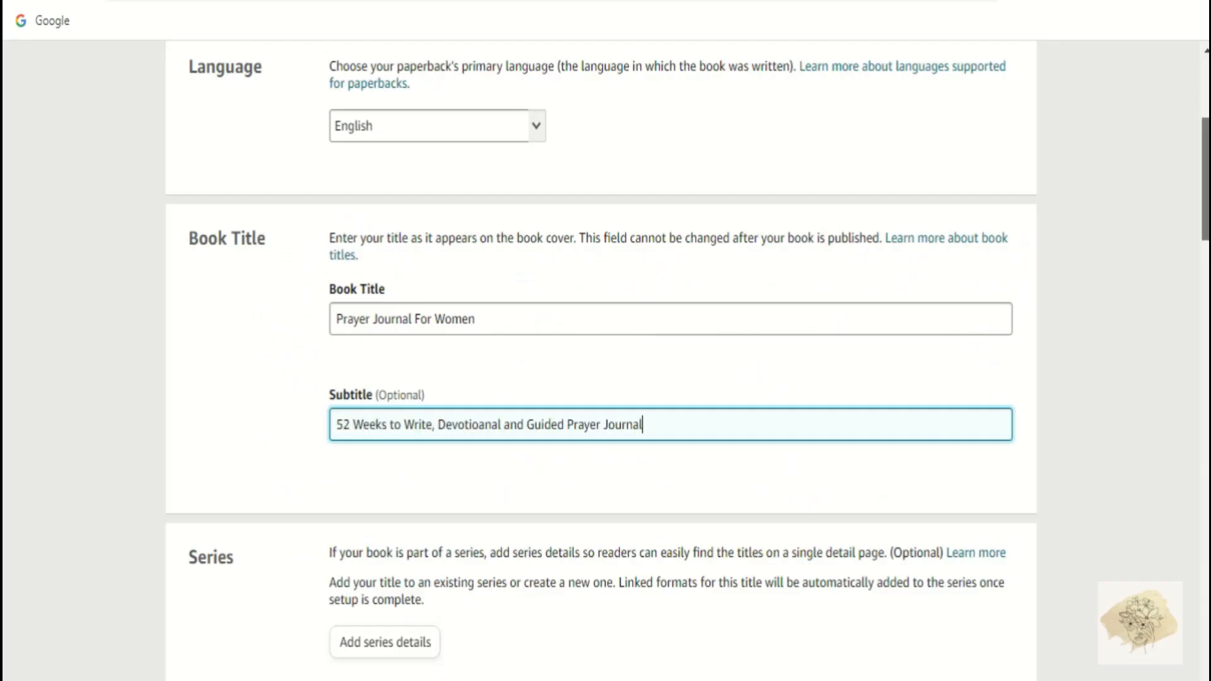
# Step: For the primary author, enter the placeholder "your name" as middle name and "your last name" as last name
pyautogui.scroll(-3, 606, 378)
pyautogui.scroll(-8, 606, 378)
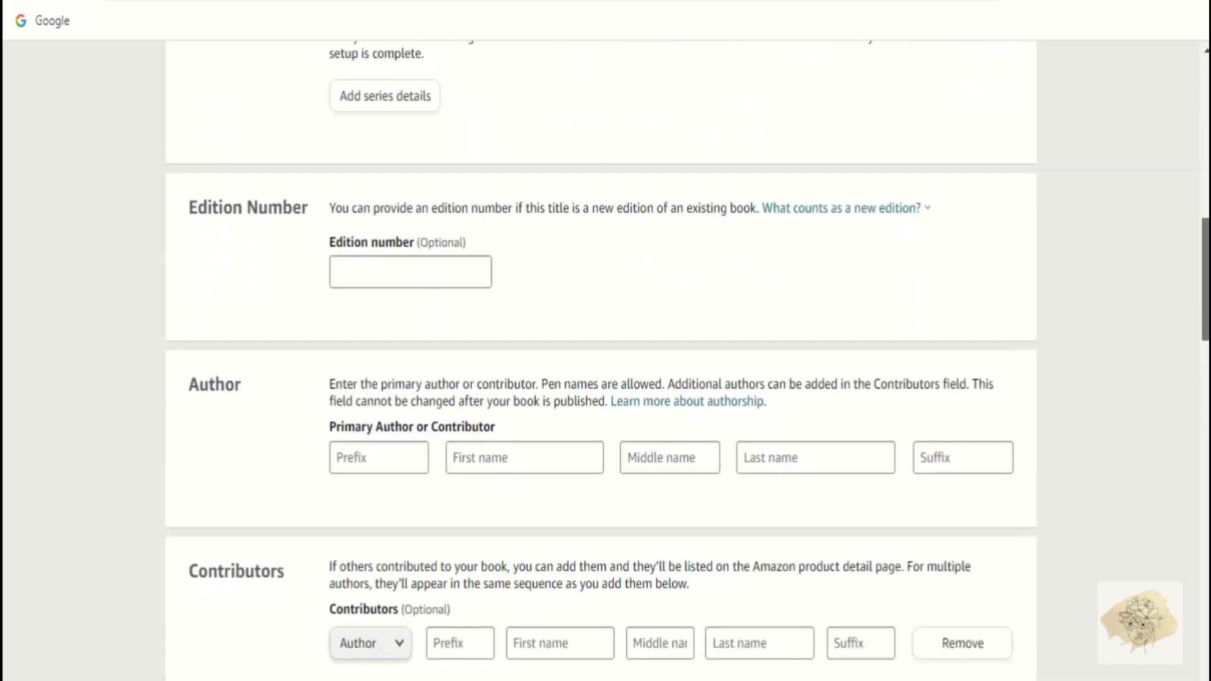
pyautogui.scroll(-3, 605, 378)
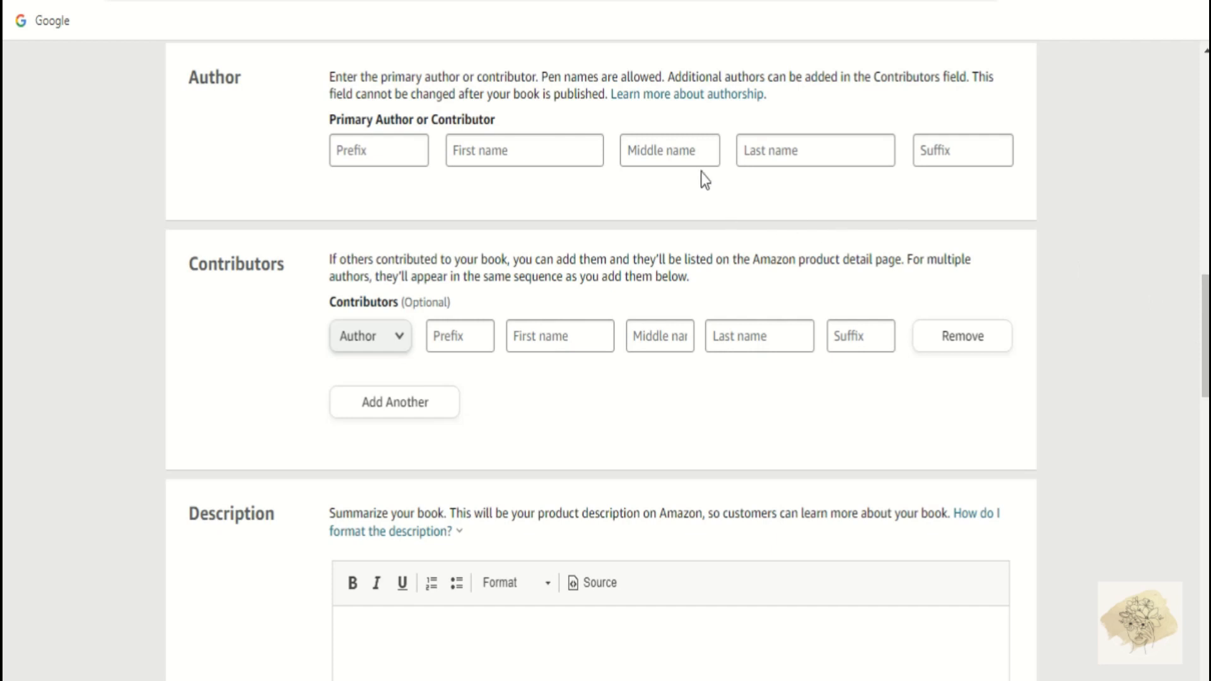
pyautogui.click(686, 153)
pyautogui.write('your name')
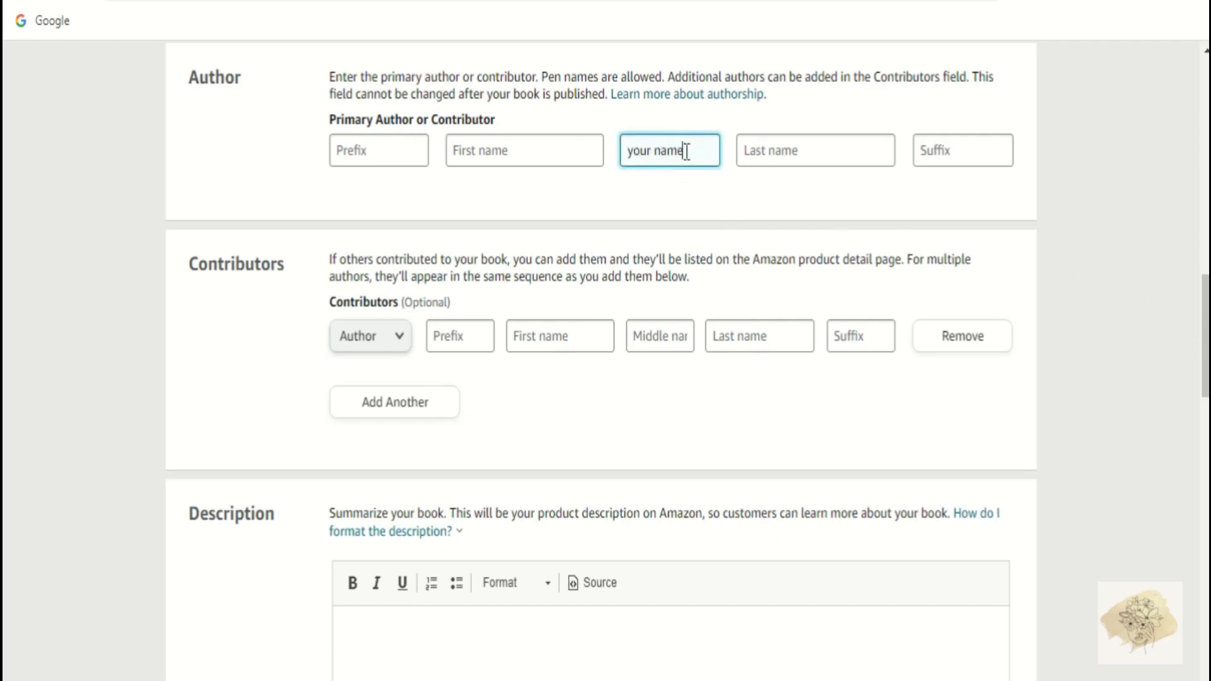
pyautogui.click(851, 159)
pyautogui.write('your last name')
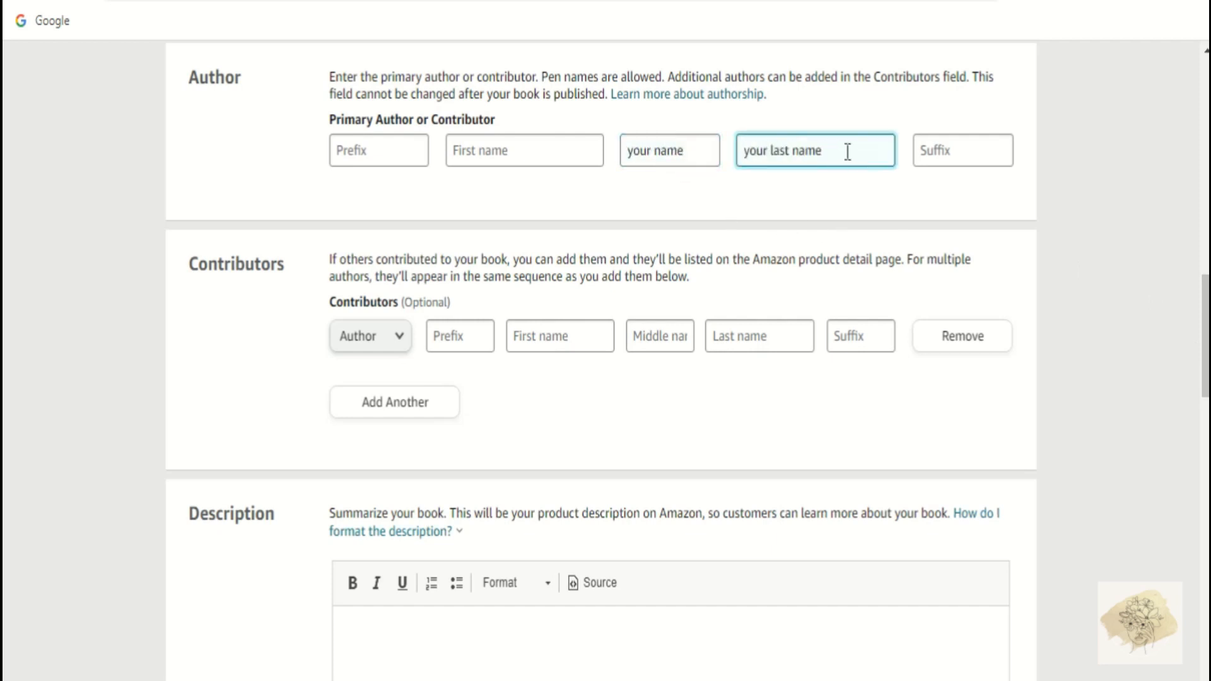
# Step: Paste the prepared "Prayer Journal for Women" summary with its bulleted feature list into the book description
pyautogui.scroll(-3, 832, 189)
pyautogui.scroll(-4, 836, 192)
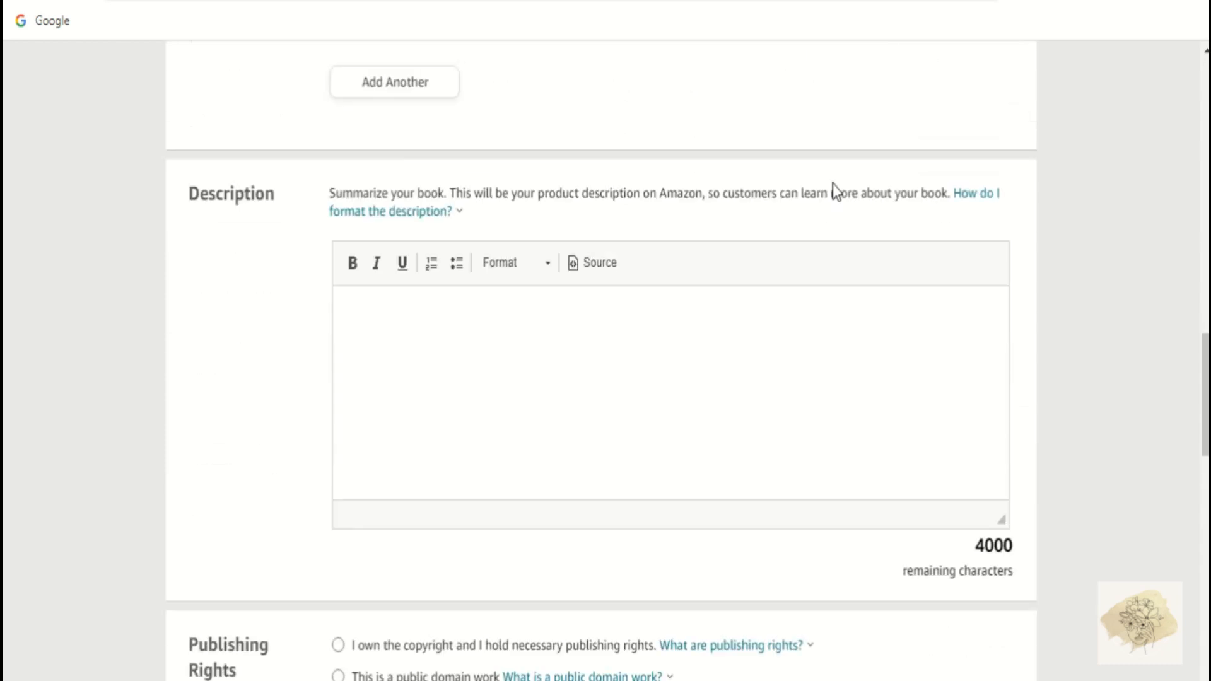
pyautogui.click(354, 208)
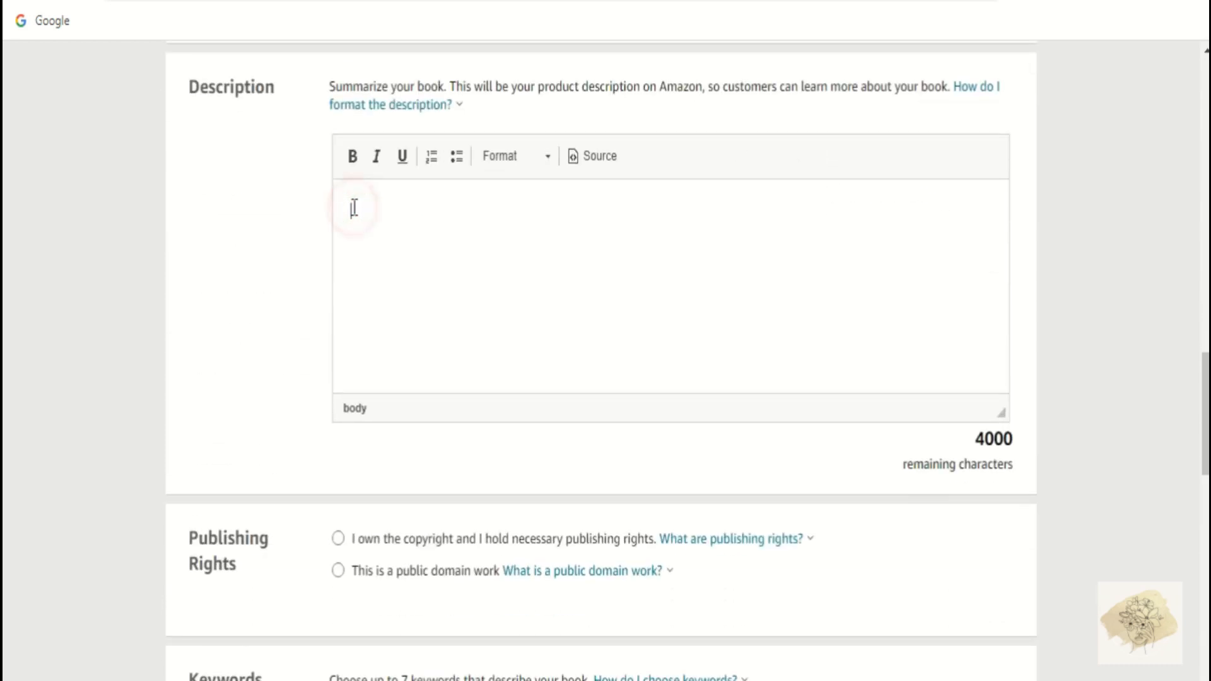
pyautogui.hotkey('ctrl', 'v')
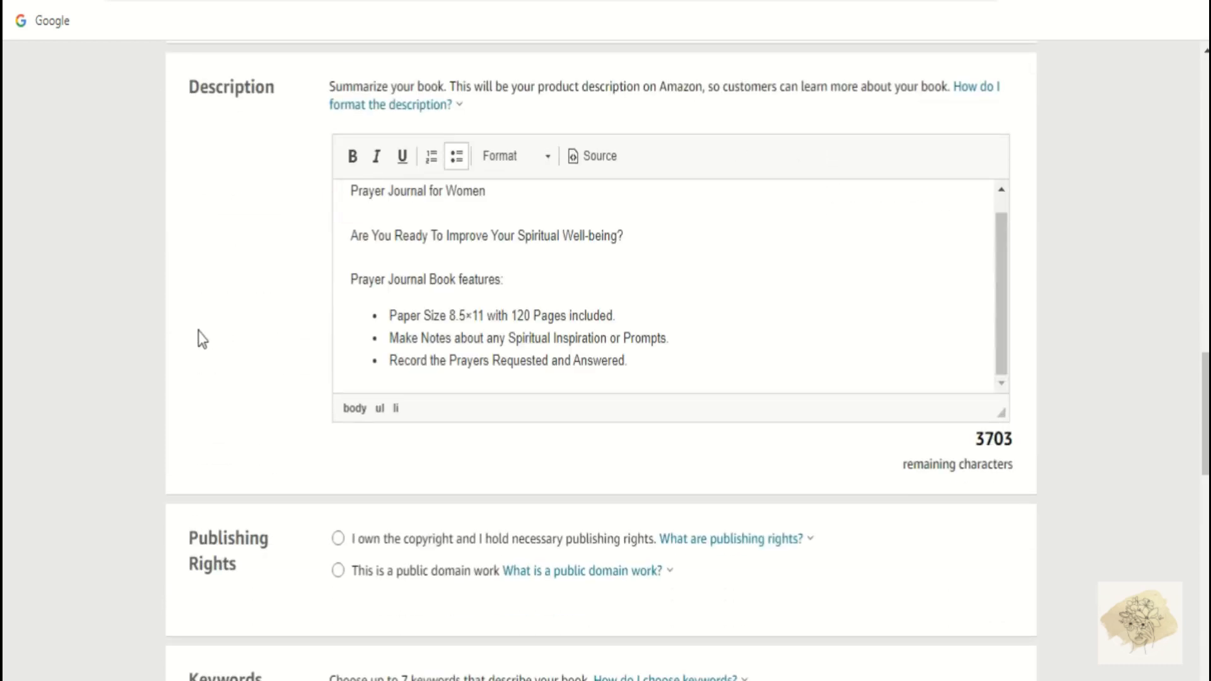
# Step: Declare that you own the copyright and hold the necessary publishing rights for the book
pyautogui.scroll(-3, 198, 331)
pyautogui.scroll(-2, 199, 330)
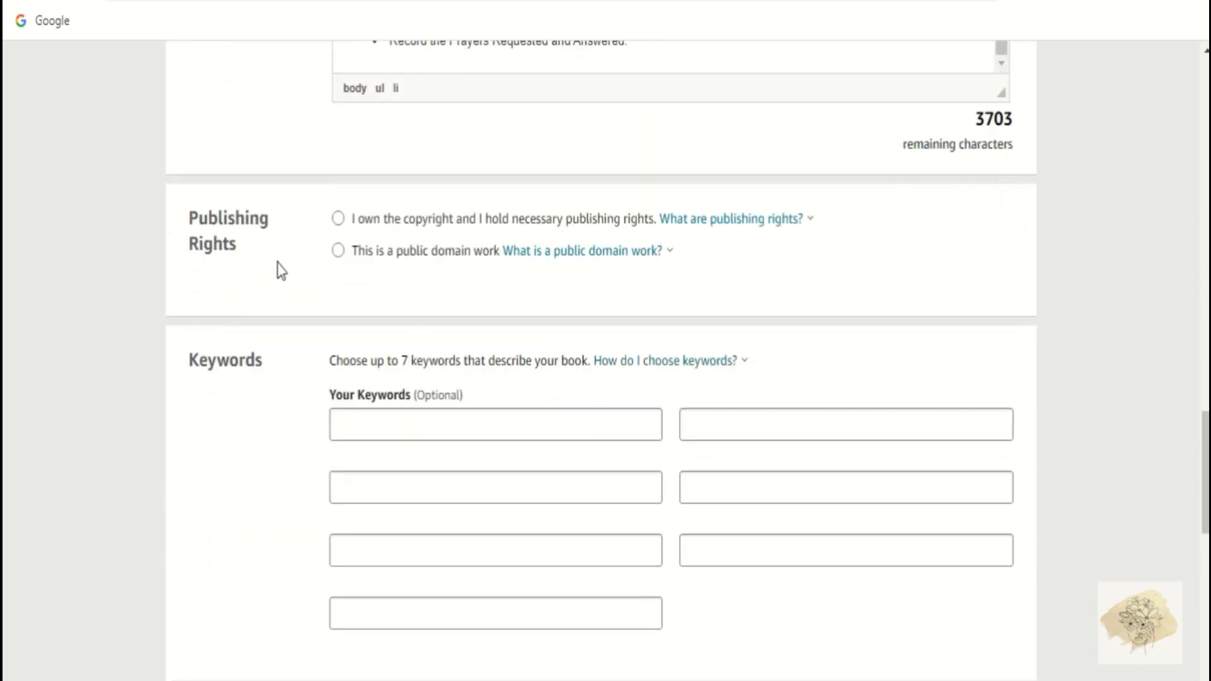
pyautogui.click(338, 222)
# Step: Enter "prayer journal" and "week scriptual" as the first two keywords of the book
pyautogui.scroll(-3, 1185, 429)
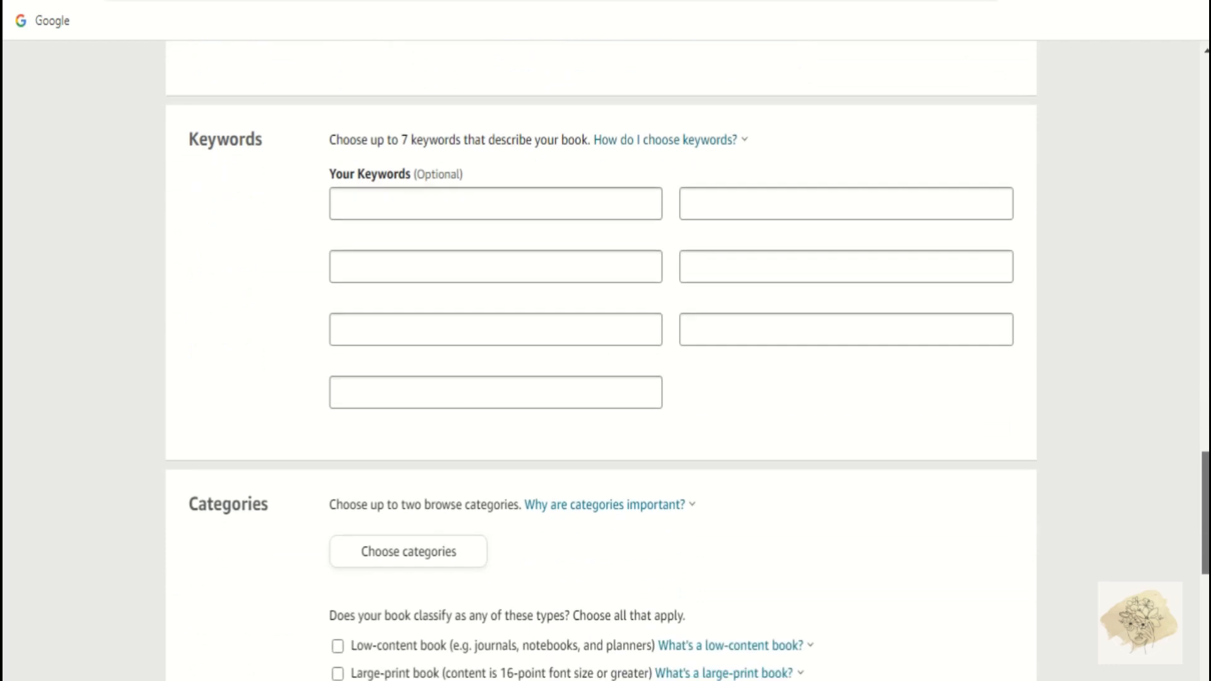
pyautogui.click(396, 190)
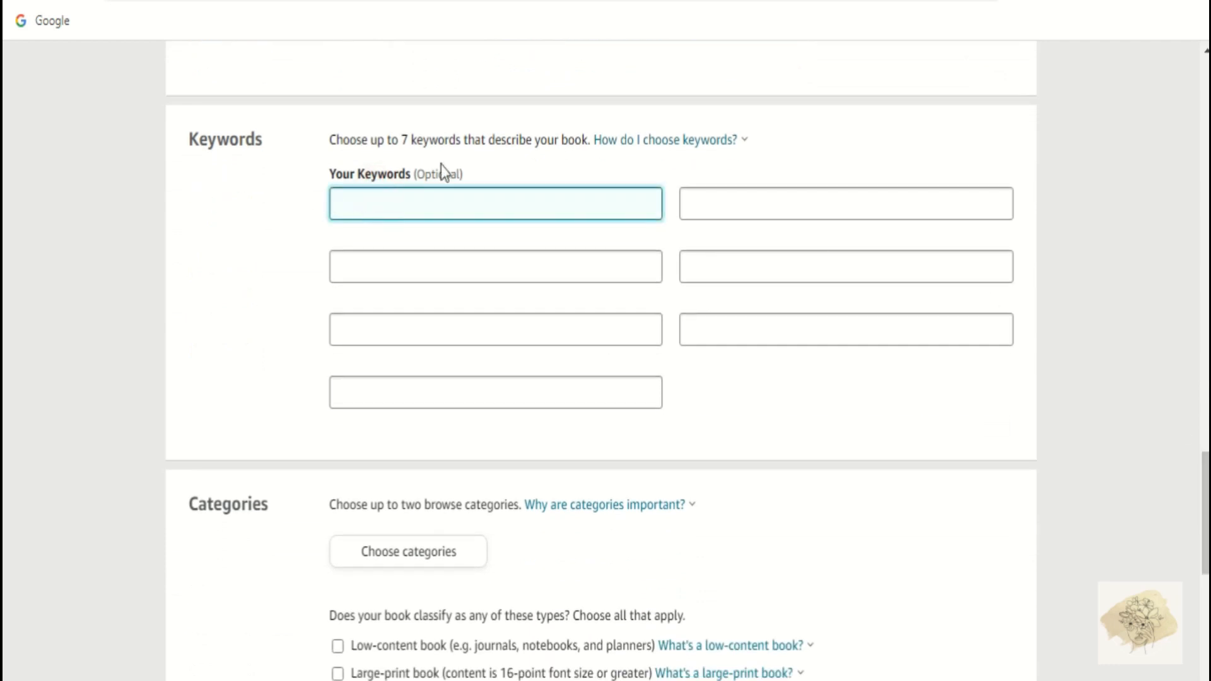
pyautogui.write('prayer journal')
pyautogui.click(708, 202)
pyautogui.write('wee')
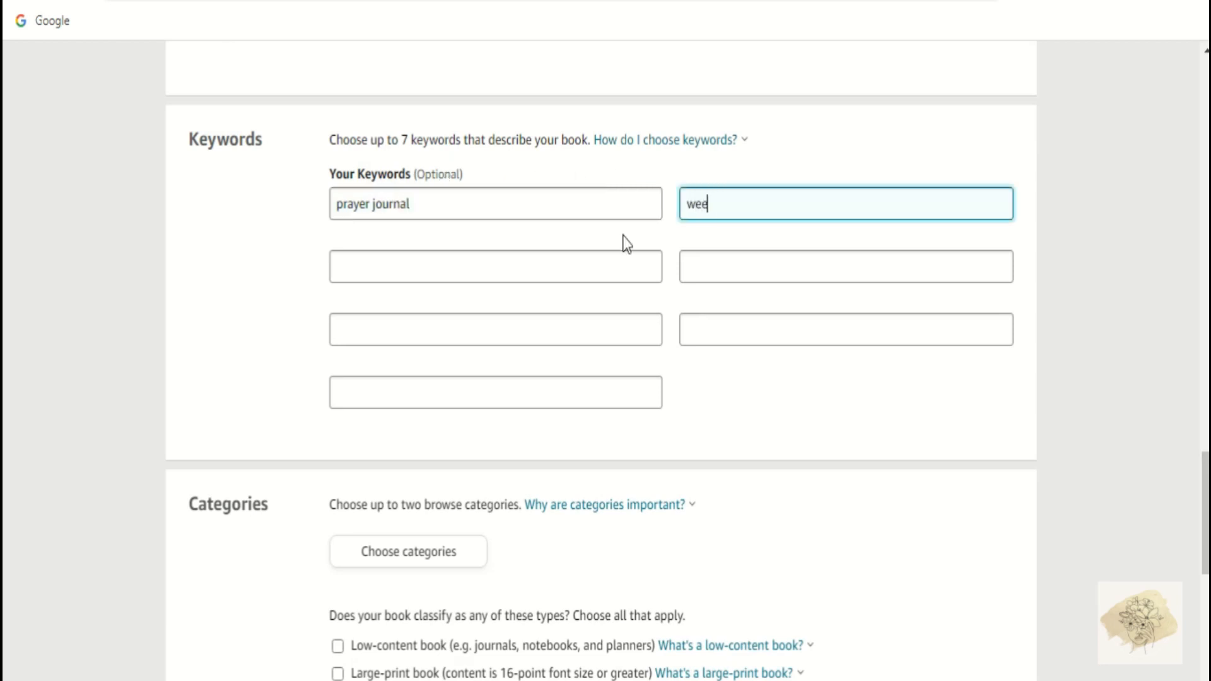
pyautogui.write('k scriptual')
# Step: Add "pray and reflect on god's word" and "praise and thanks" as the third and fourth keywords
pyautogui.scroll(2, 422, 369)
pyautogui.click(422, 369)
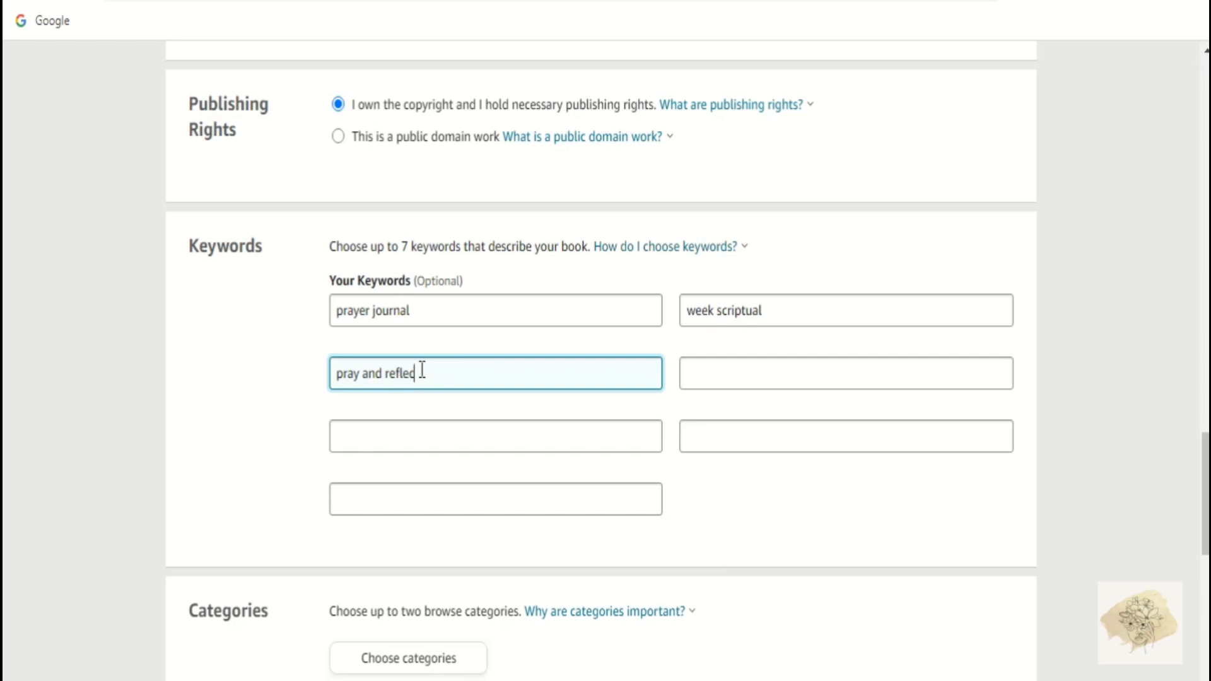
pyautogui.write("t on god's word")
pyautogui.press('Tab')
pyautogui.write('praise ')
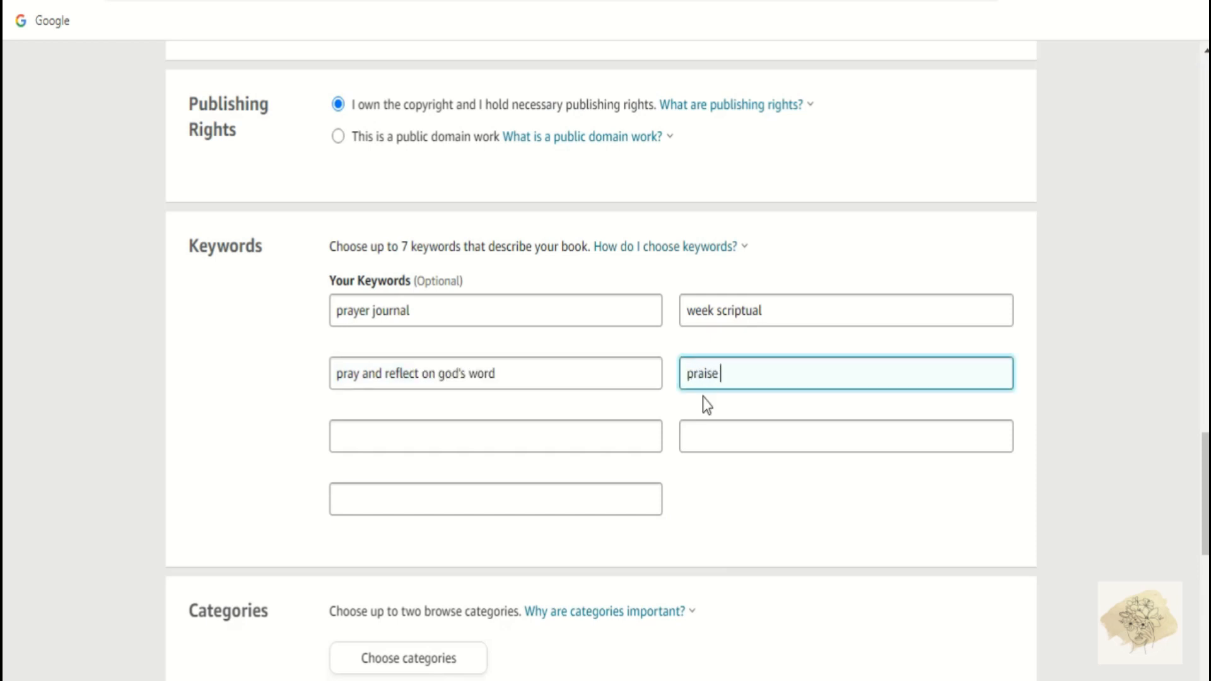
pyautogui.write('and thanks')
pyautogui.press('Tab')
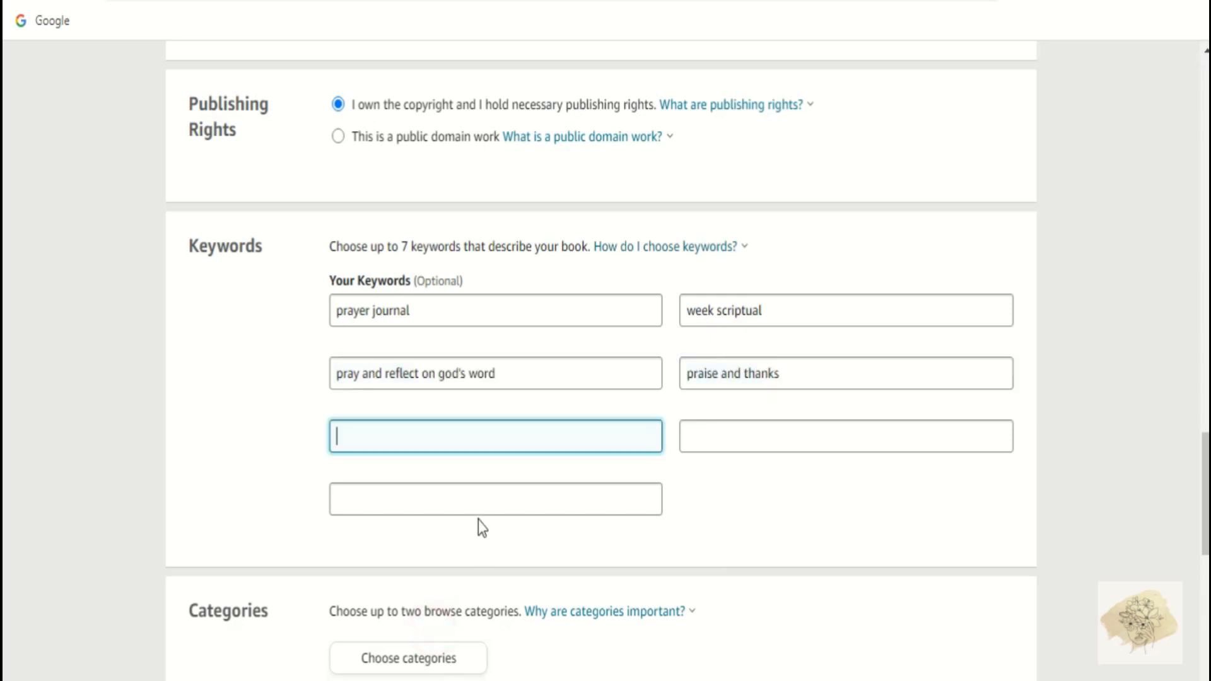
# Step: Fill the remaining three keywords with "gratitude", "reflection" and "gift scripture"
pyautogui.write('gratitude')
pyautogui.click(709, 429)
pyautogui.write('reflection')
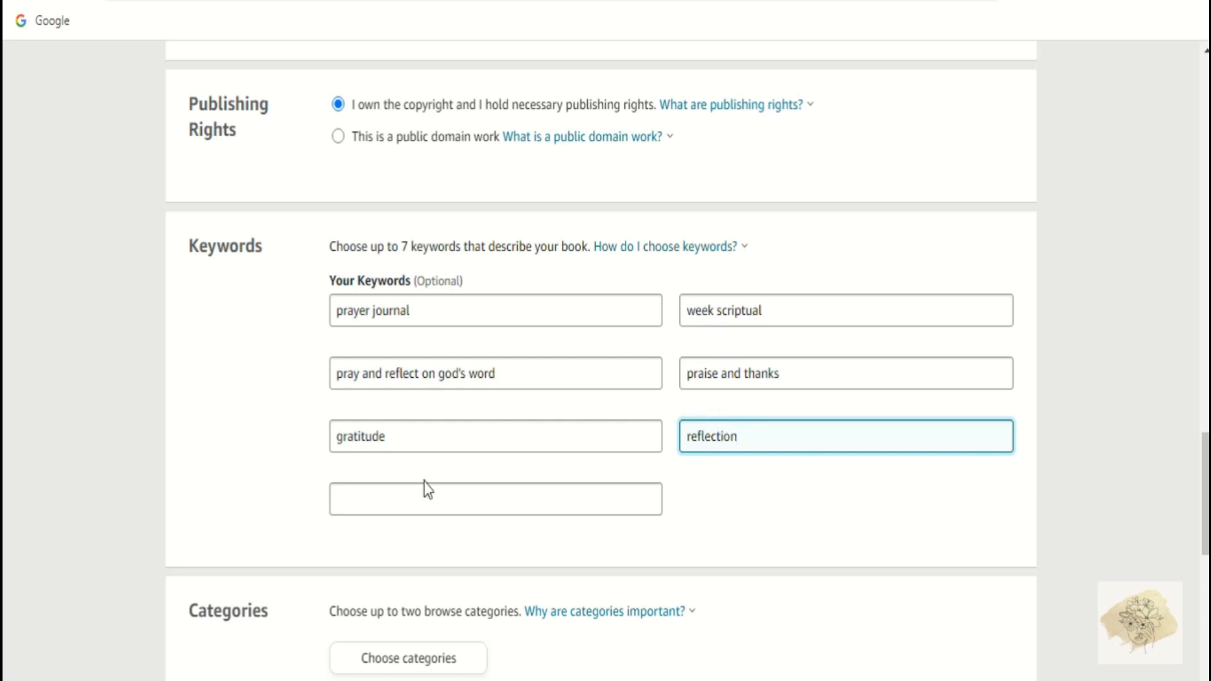
pyautogui.click(389, 501)
pyautogui.write('gift script')
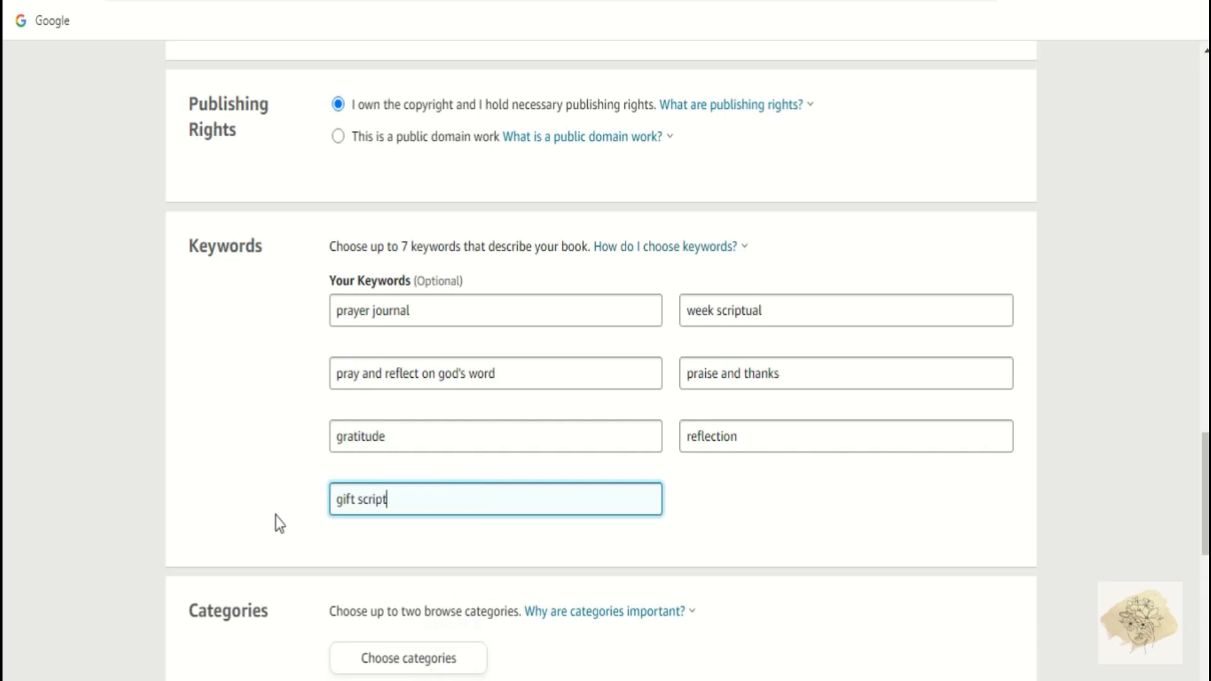
pyautogui.write('ure')
# Step: Assign the Nonfiction categories Bibles > Christian Standard Bible > Devotional and Body, Mind & Spirit > Inspiration & Personal Growth
pyautogui.scroll(-7, 195, 459)
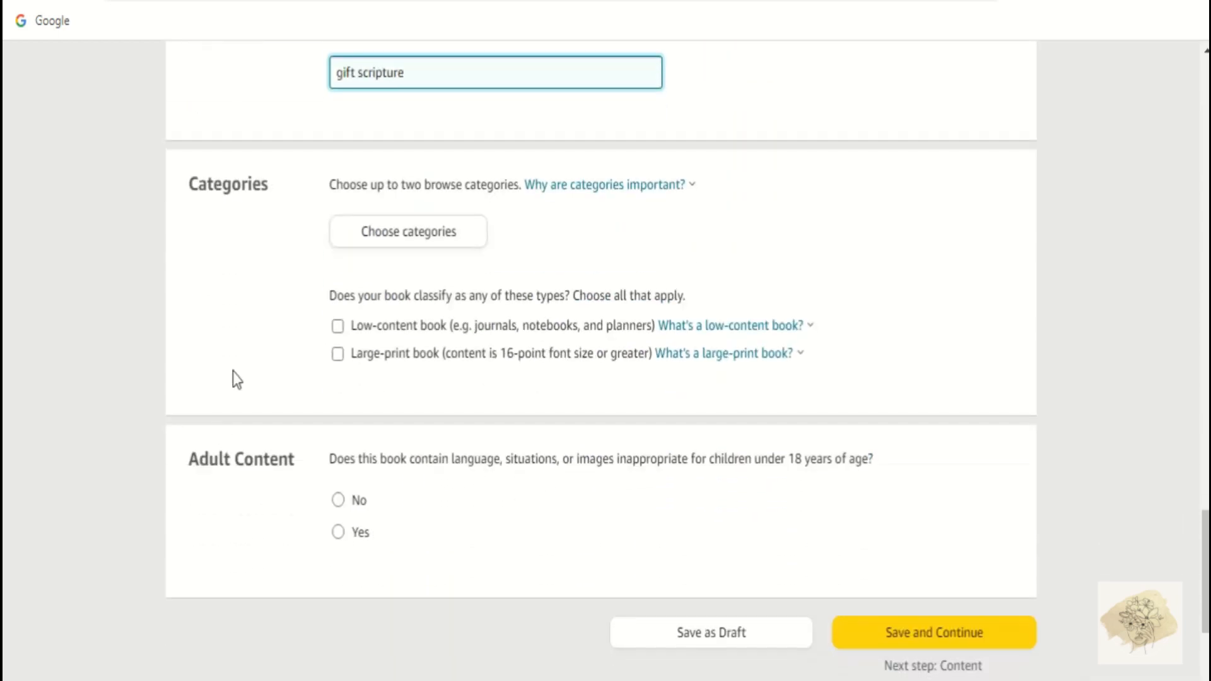
pyautogui.click(360, 239)
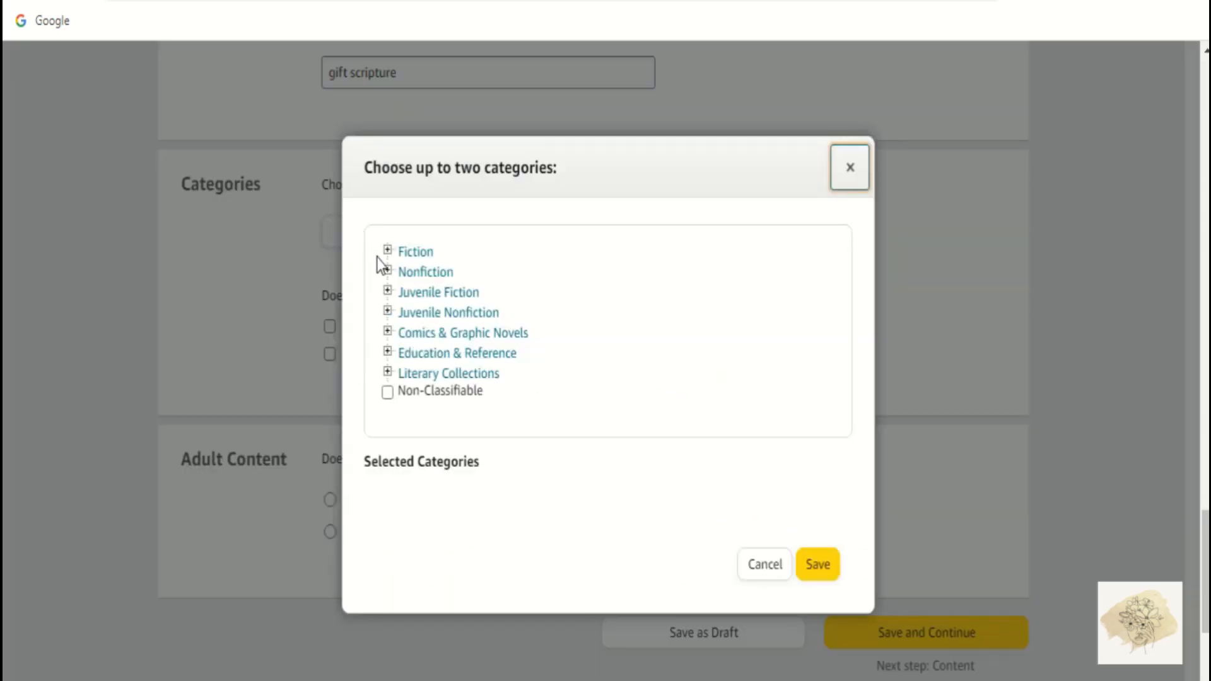
pyautogui.click(388, 271)
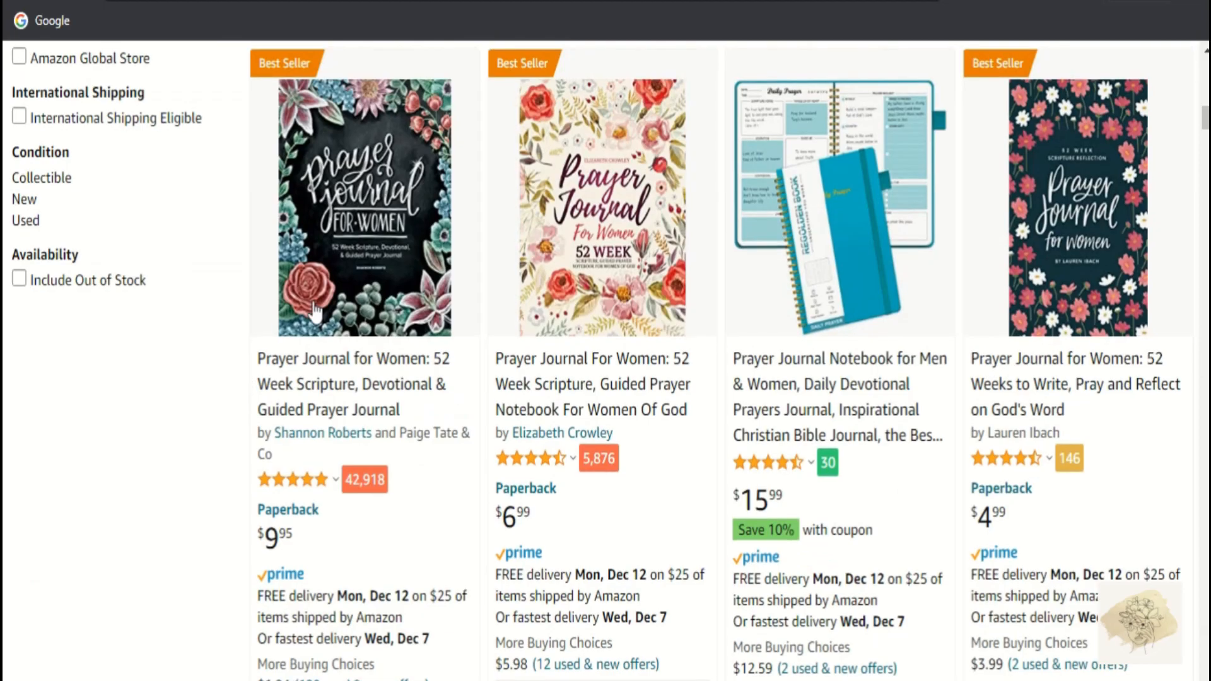
pyautogui.moveTo(328, 299)
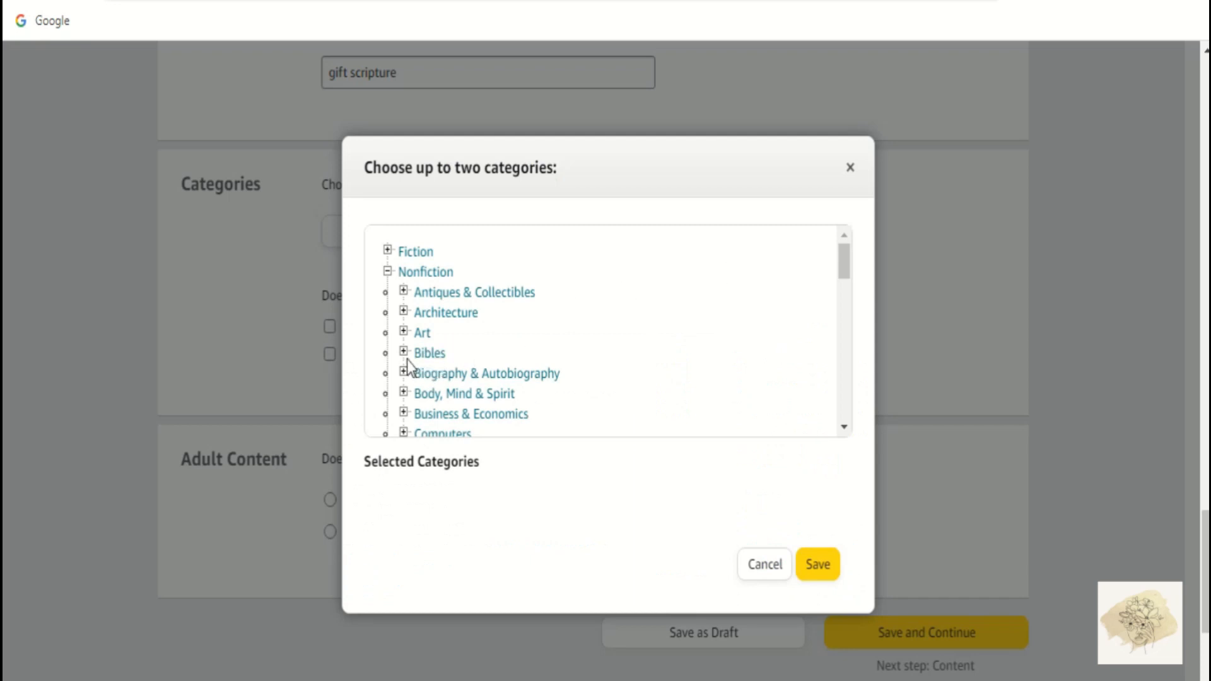
pyautogui.click(403, 352)
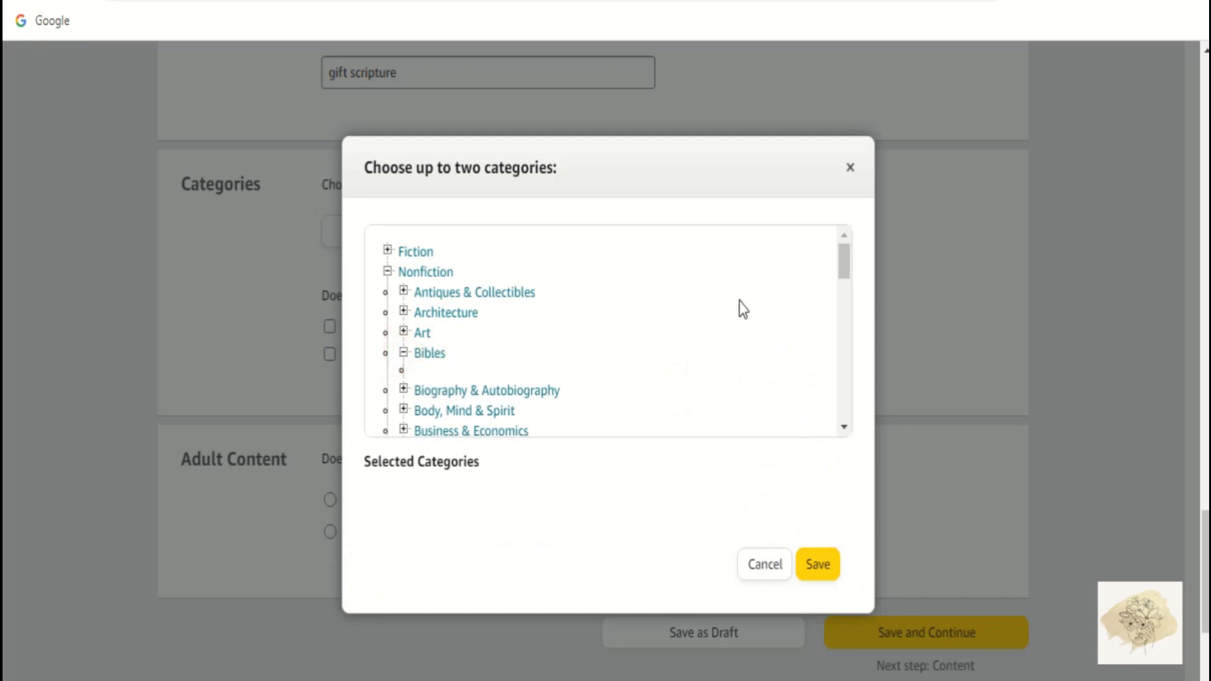
pyautogui.click(843, 426)
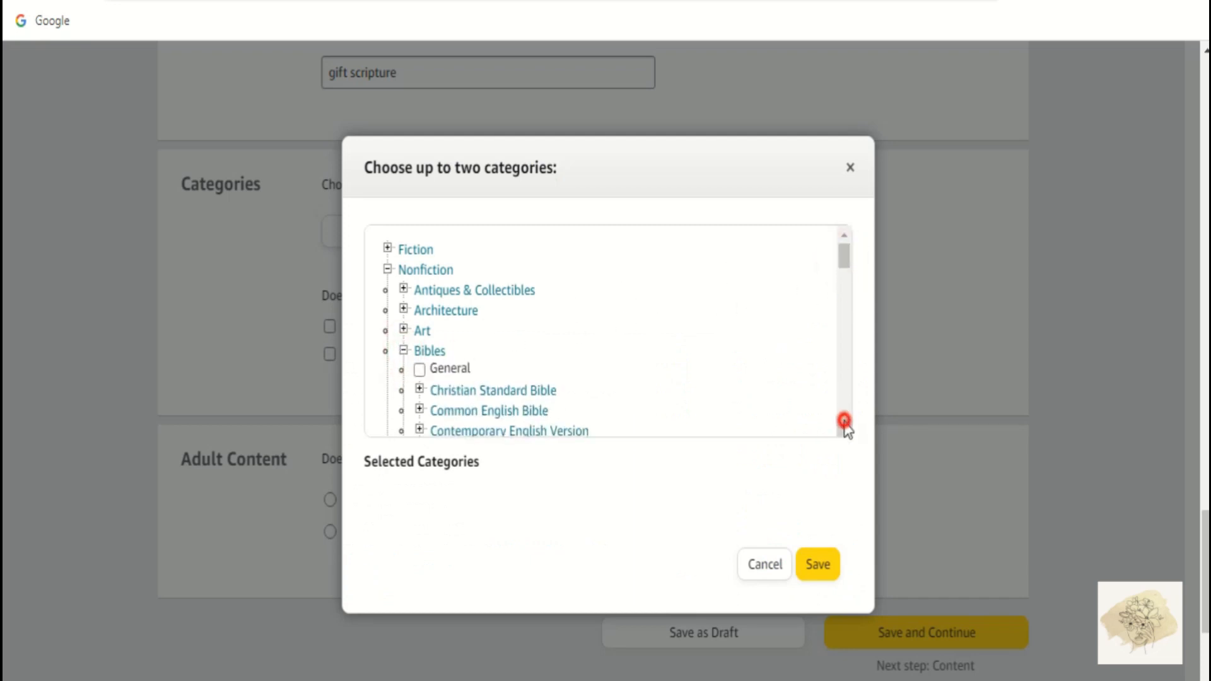
pyautogui.click(419, 306)
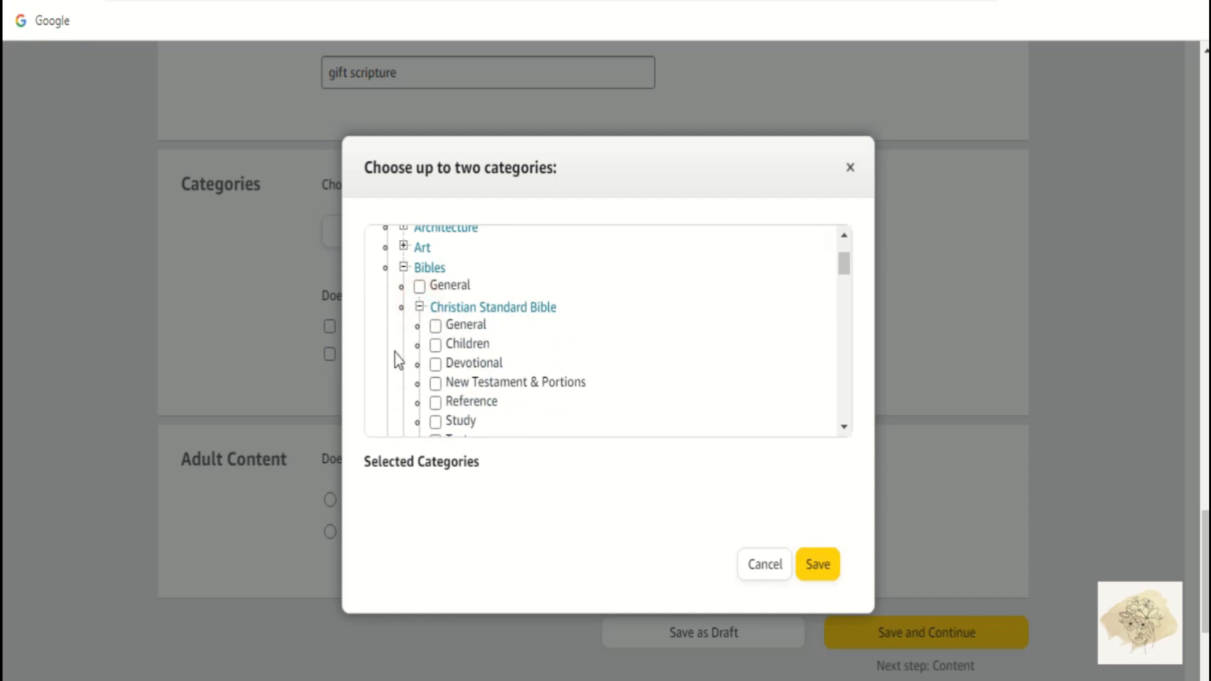
pyautogui.scroll(-2, 395, 365)
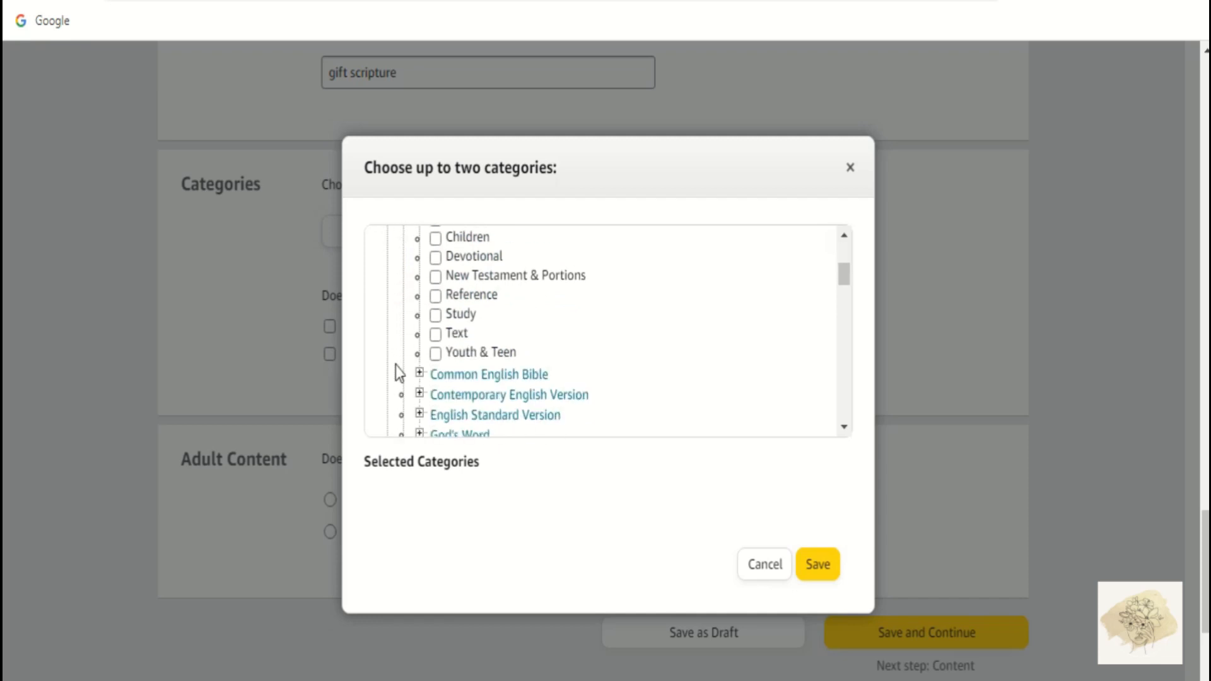
pyautogui.click(435, 257)
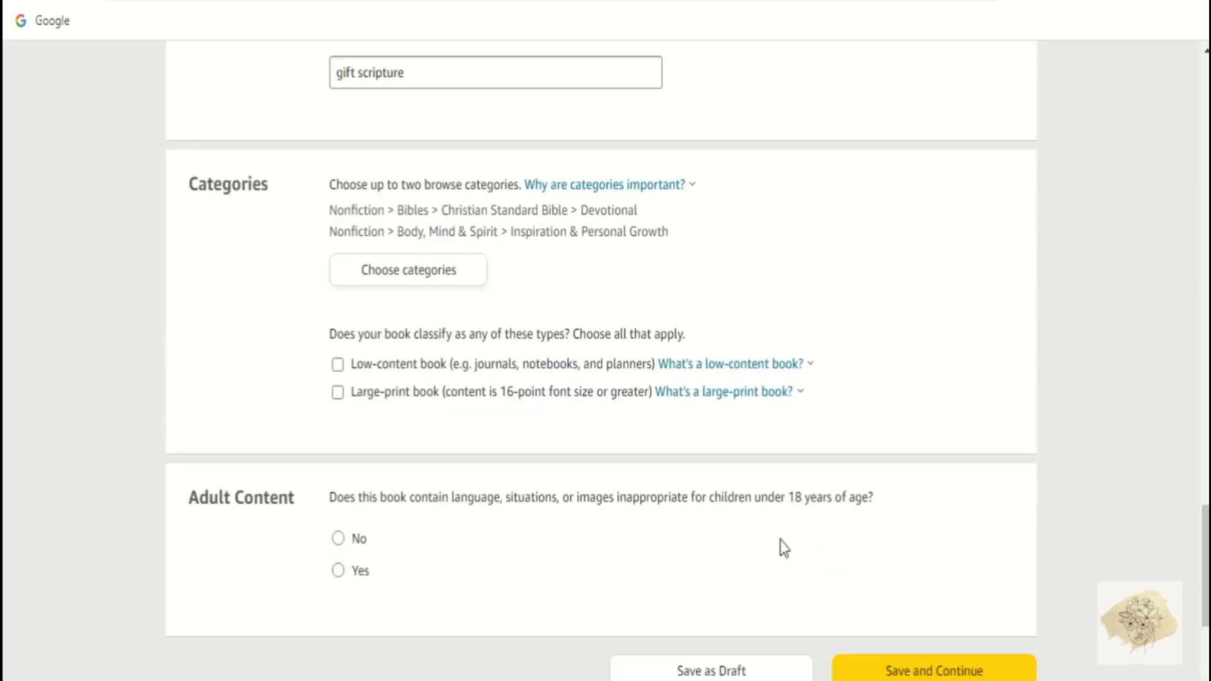
# Step: Answer No to the adult content question, then save the paperback details and continue to the content stage
pyautogui.click(338, 539)
pyautogui.scroll(-2, 1019, 546)
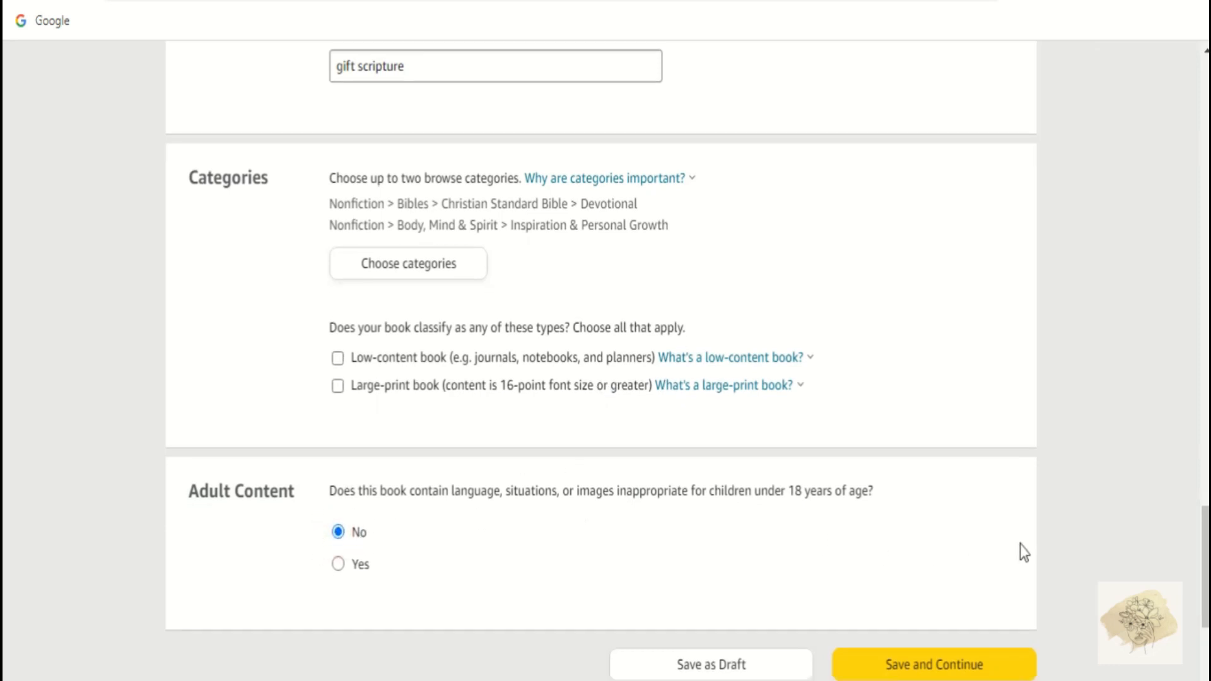
pyautogui.click(941, 575)
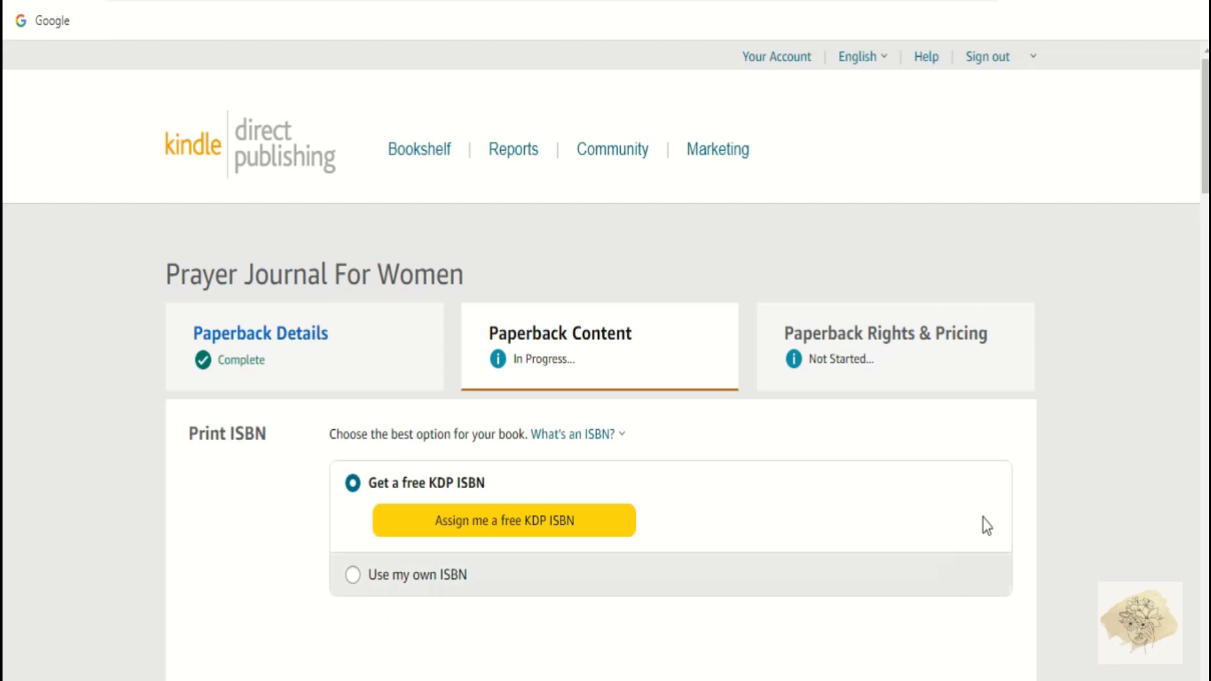
# Step: Have a free KDP ISBN assigned to the paperback
pyautogui.moveTo(1206, 138); pyautogui.dragTo(1205, 212)
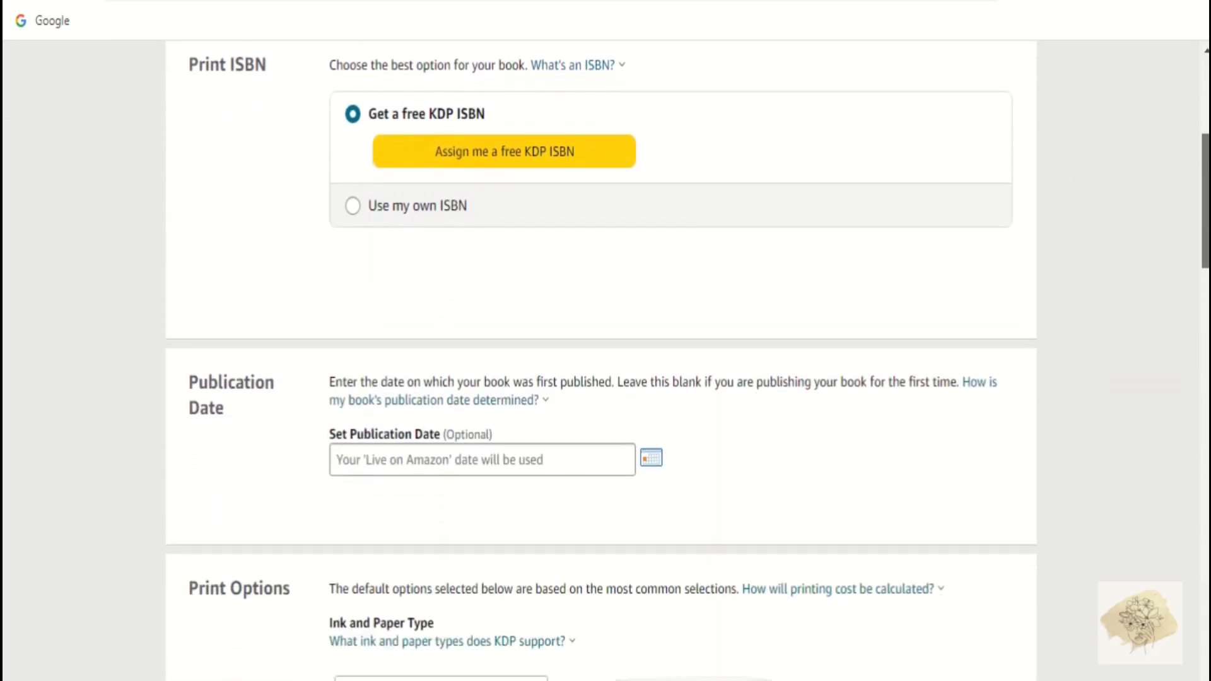
pyautogui.click(566, 163)
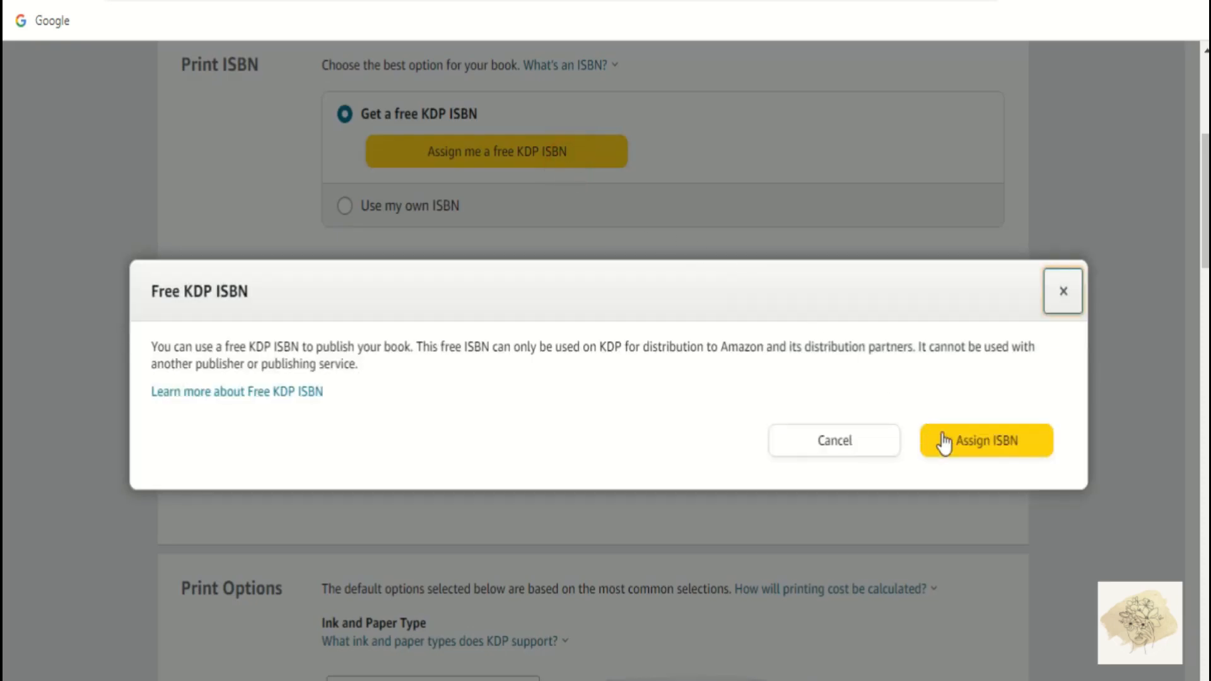
pyautogui.click(949, 436)
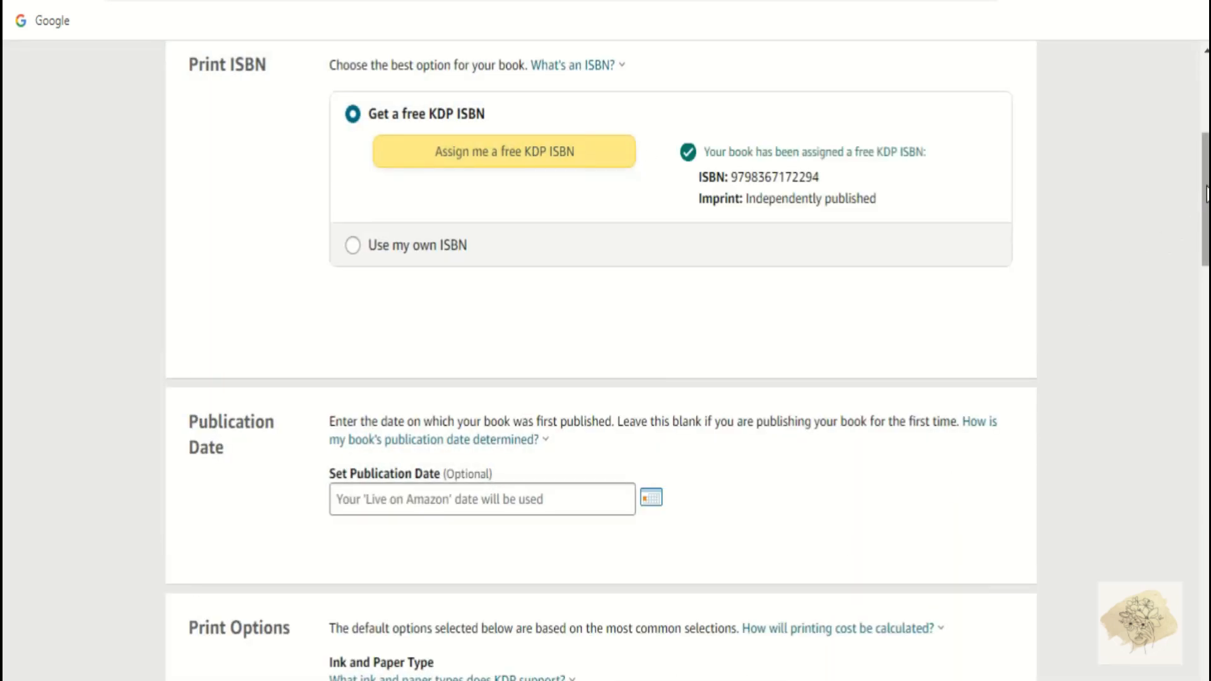
# Step: Keep the default print options and upload the ilovepdf_merged PDF from Downloads as the paperback manuscript
pyautogui.moveTo(1207, 195); pyautogui.dragTo(1207, 400)
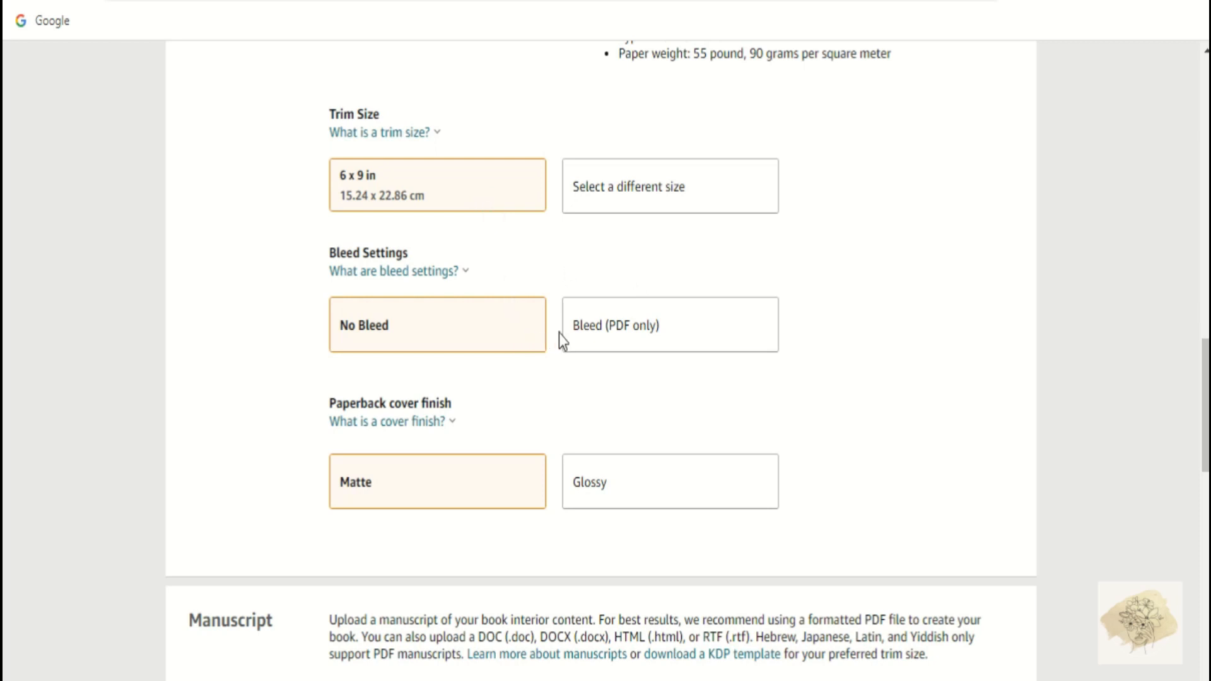
pyautogui.scroll(-7, 1205, 404)
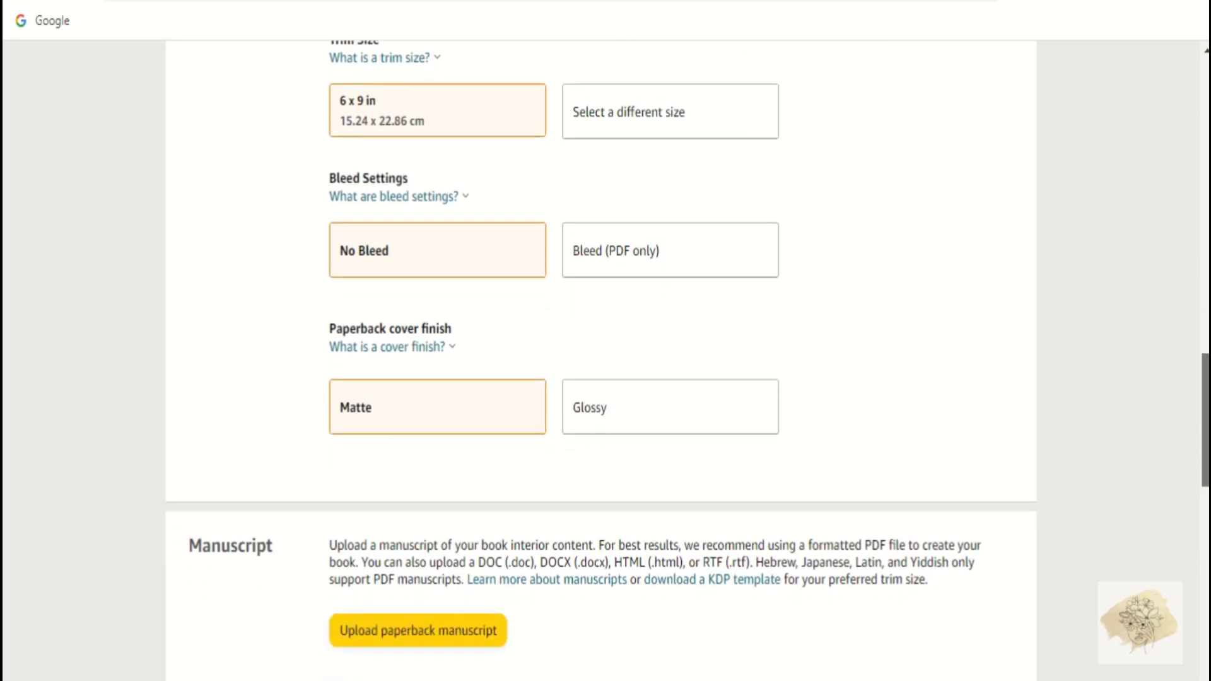
pyautogui.scroll(-1, 687, 350)
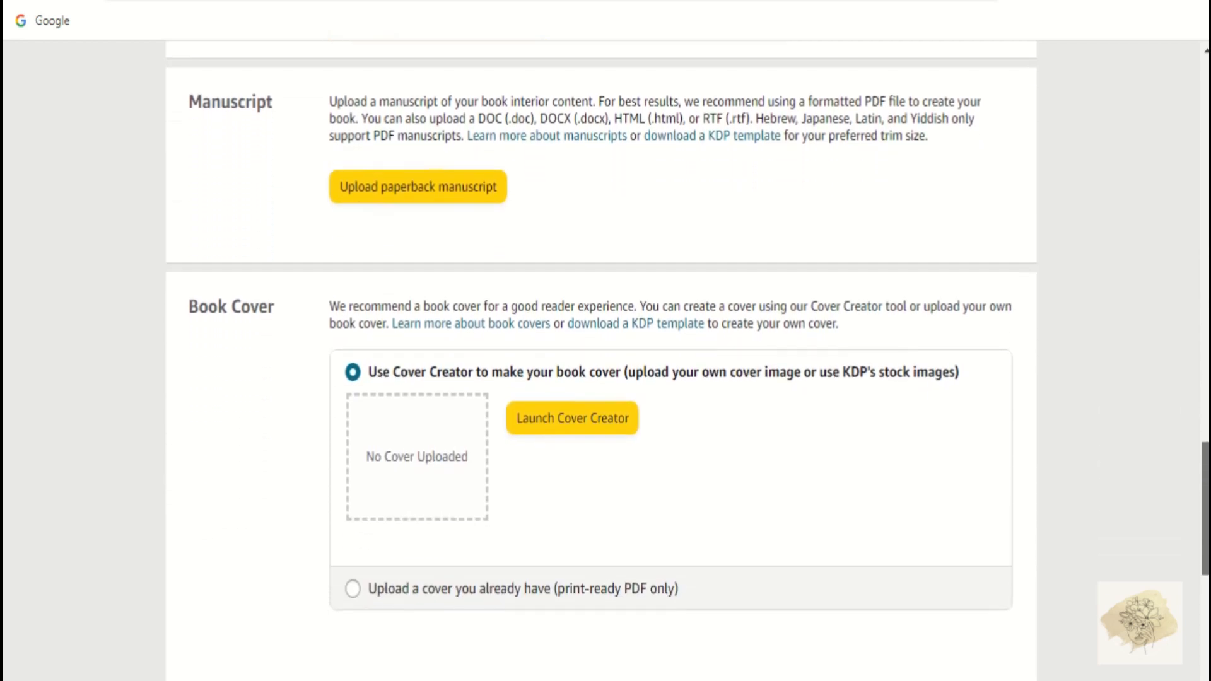
pyautogui.click(469, 195)
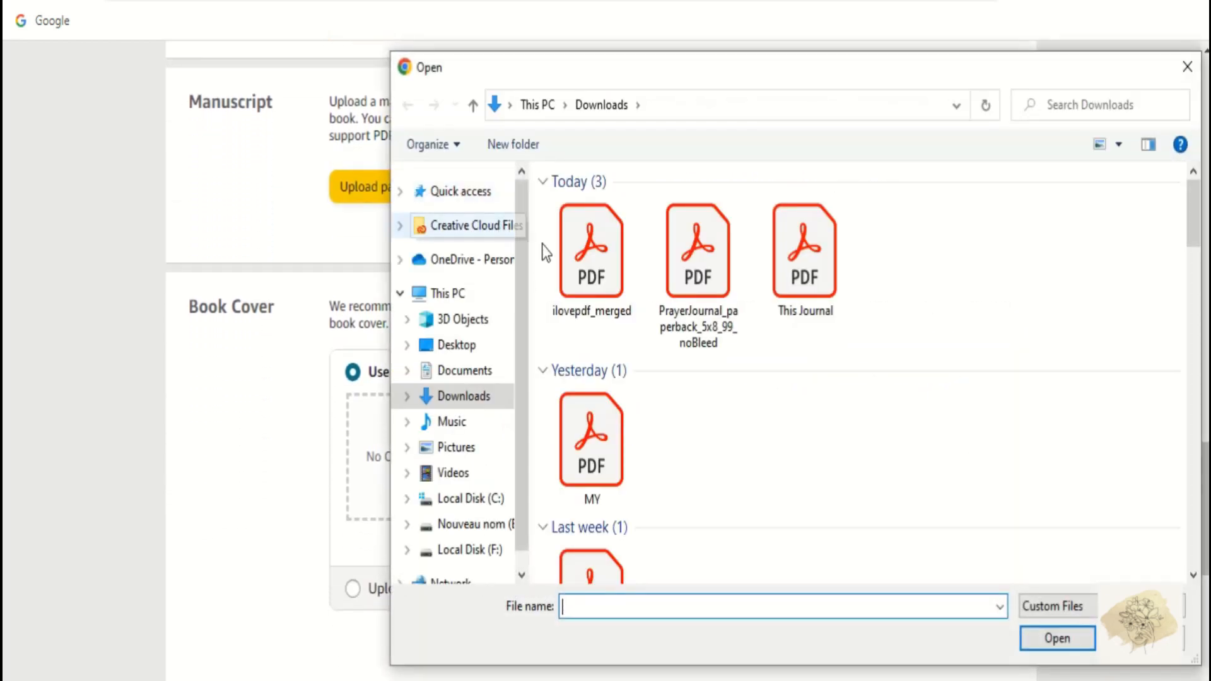
pyautogui.click(593, 243)
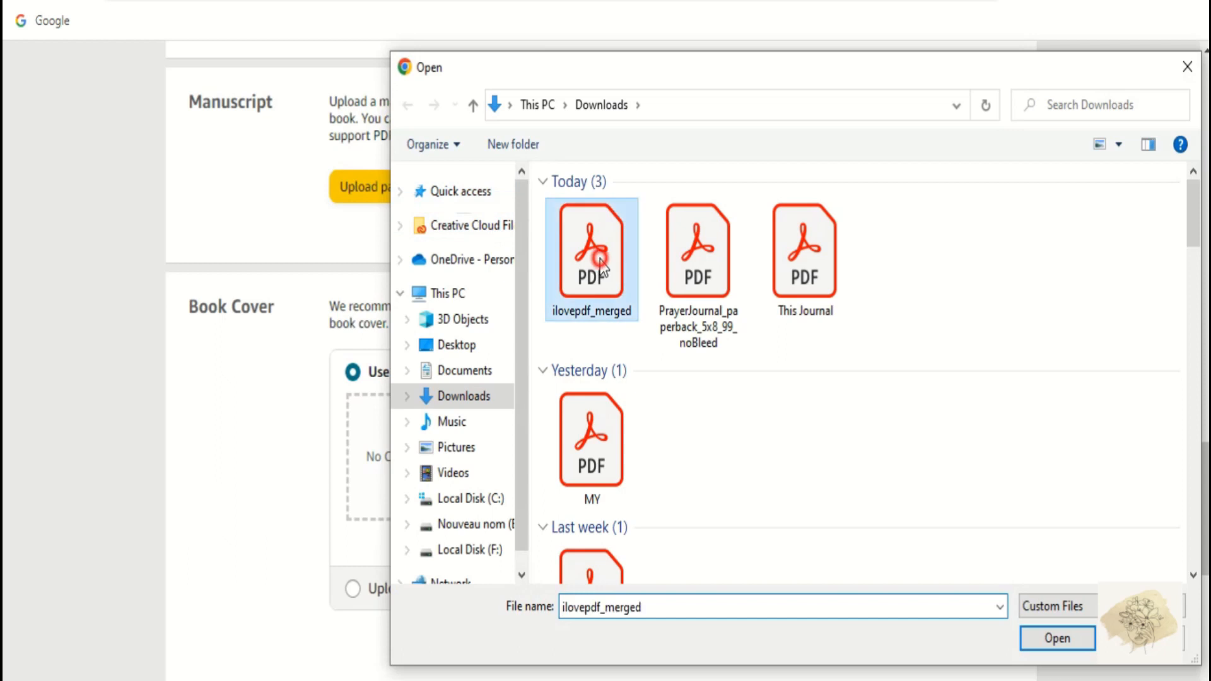
pyautogui.click(1038, 643)
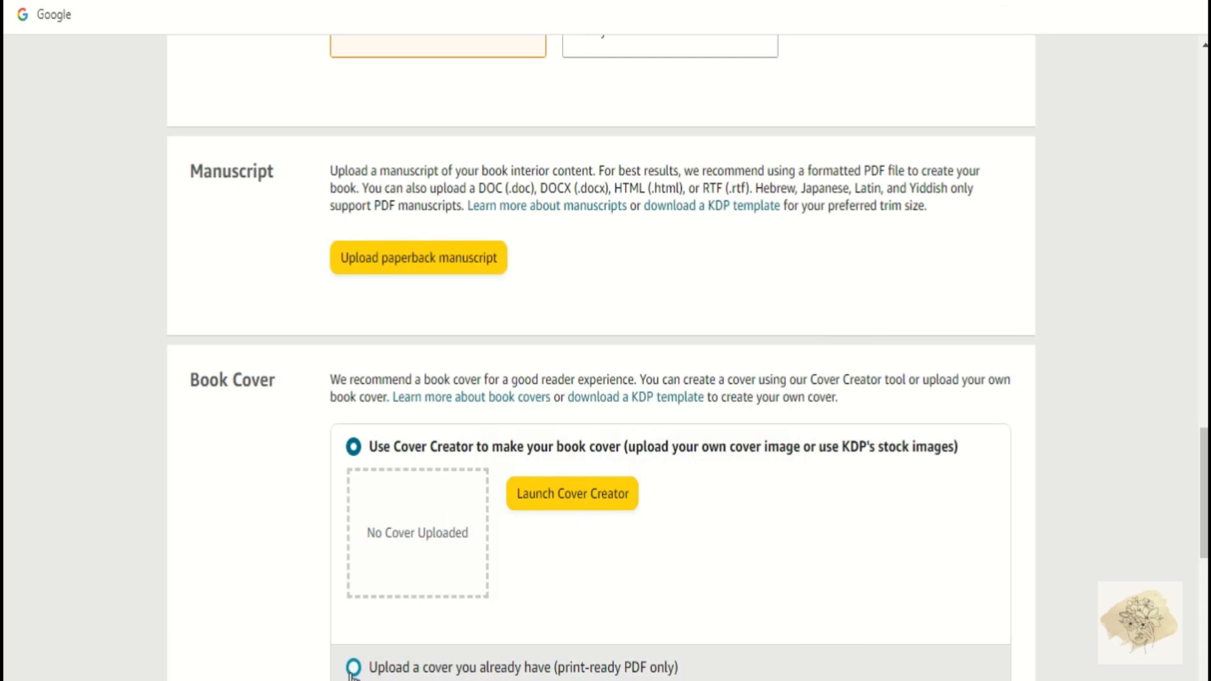
# Step: Choose to upload an existing print-ready cover and upload the MY PDF from Downloads as the book cover
pyautogui.click(353, 669)
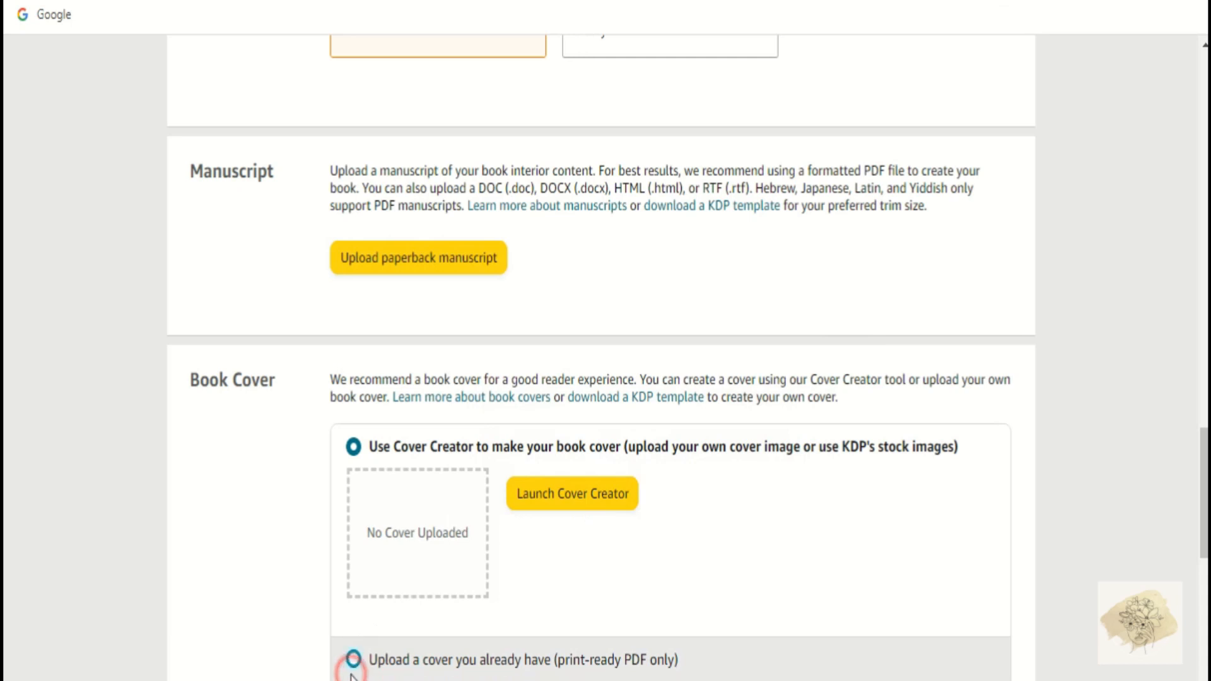
pyautogui.click(567, 535)
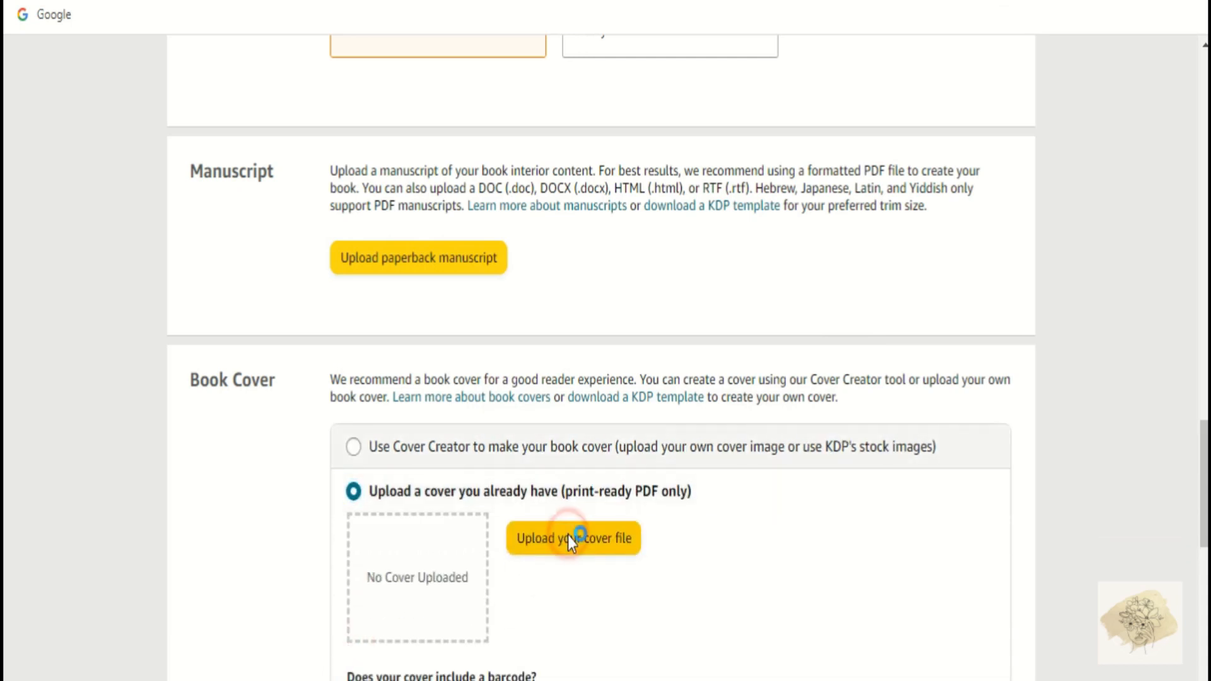
pyautogui.click(591, 448)
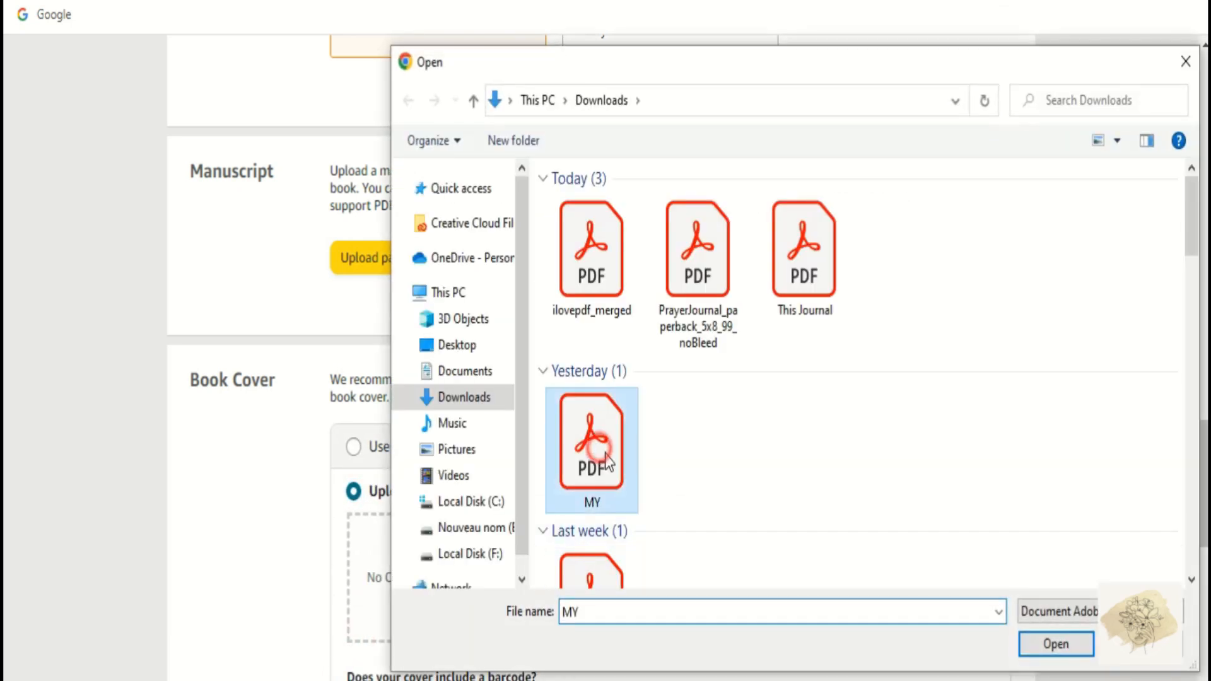
pyautogui.click(1057, 644)
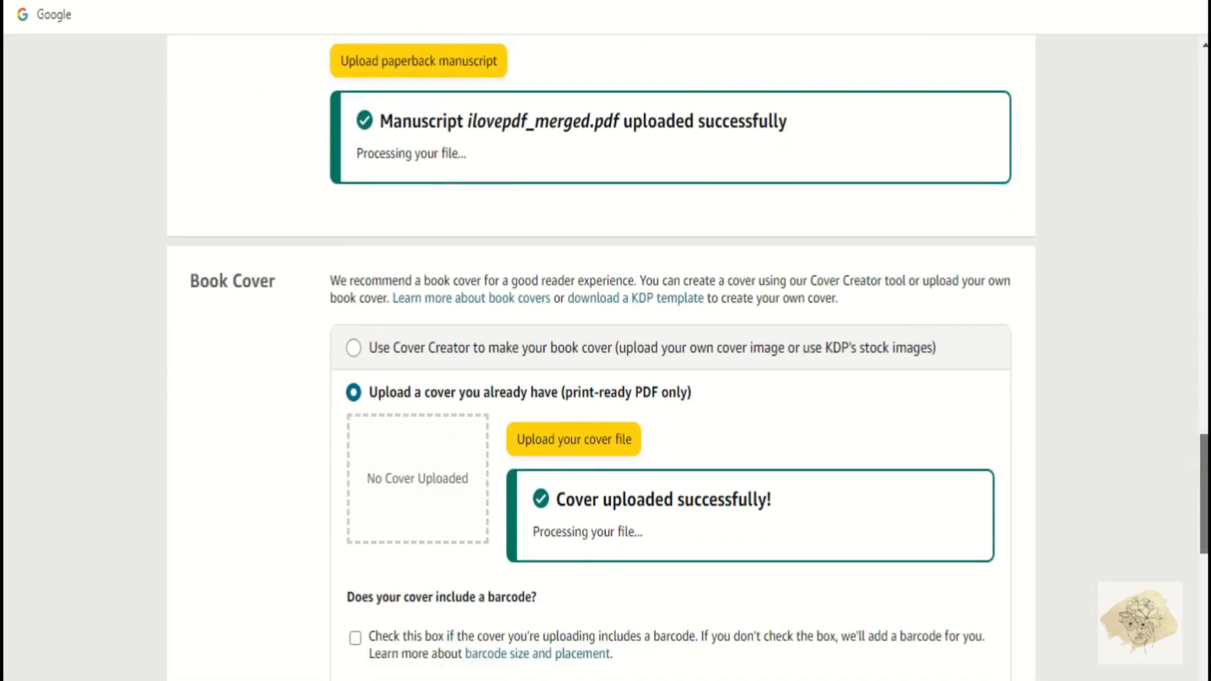
# Step: Launch the print previewer, page through the cover and the first interior pages up to 8-9, and approve the book
pyautogui.moveTo(1204, 494); pyautogui.dragTo(1205, 580)
pyautogui.click(486, 380)
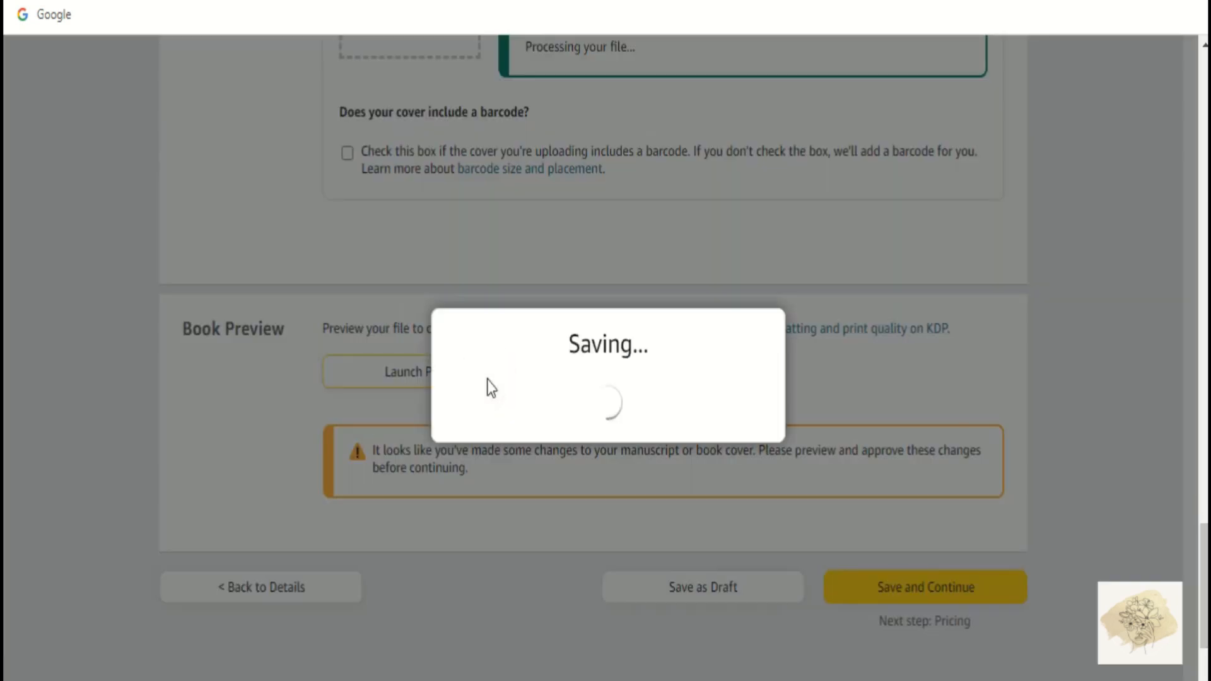
pyautogui.moveTo(868, 343)
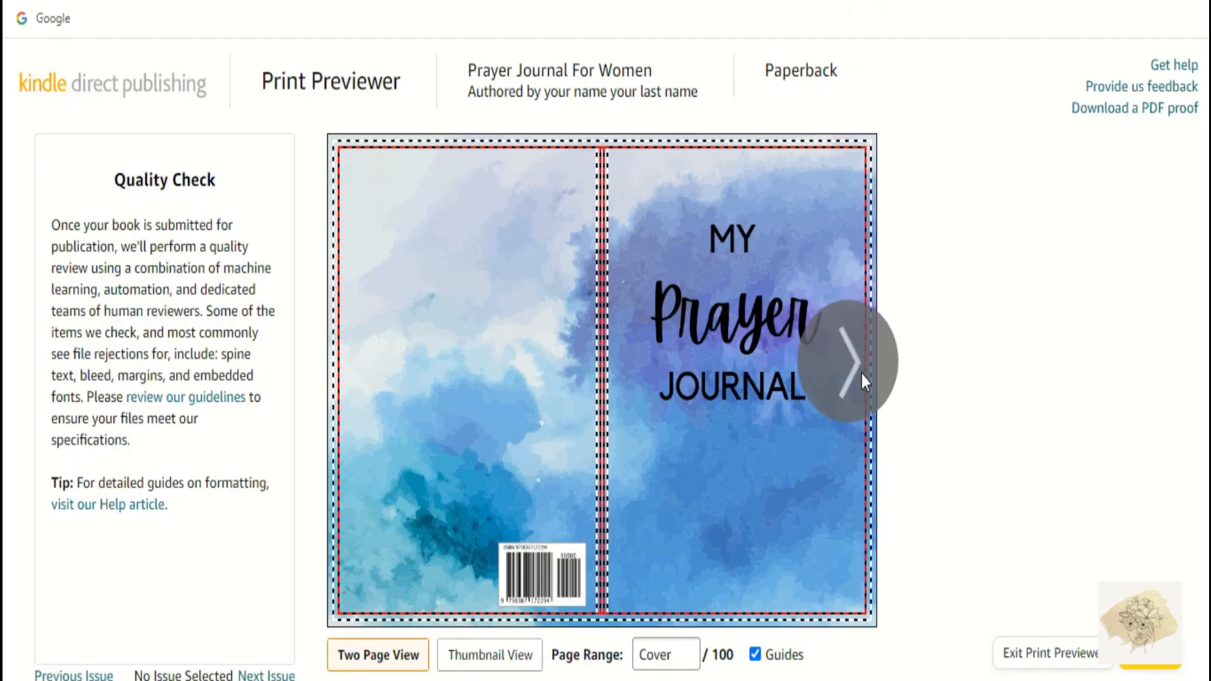
pyautogui.click(862, 373)
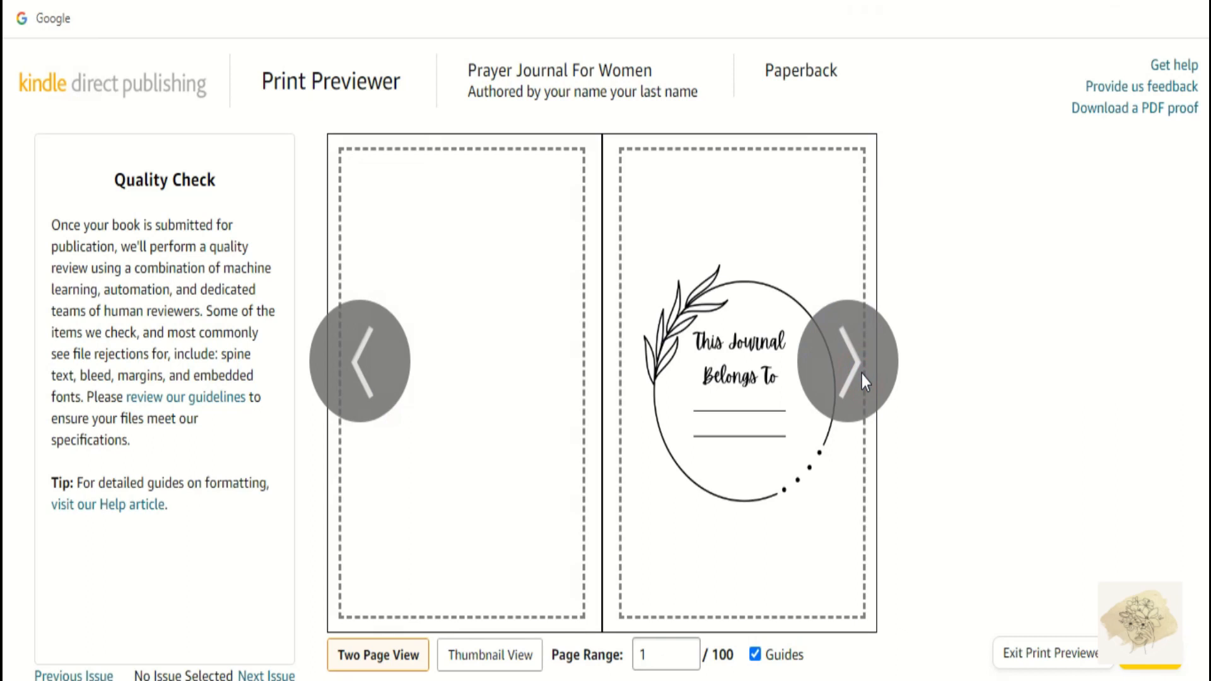
pyautogui.click(861, 373)
pyautogui.click(861, 373)
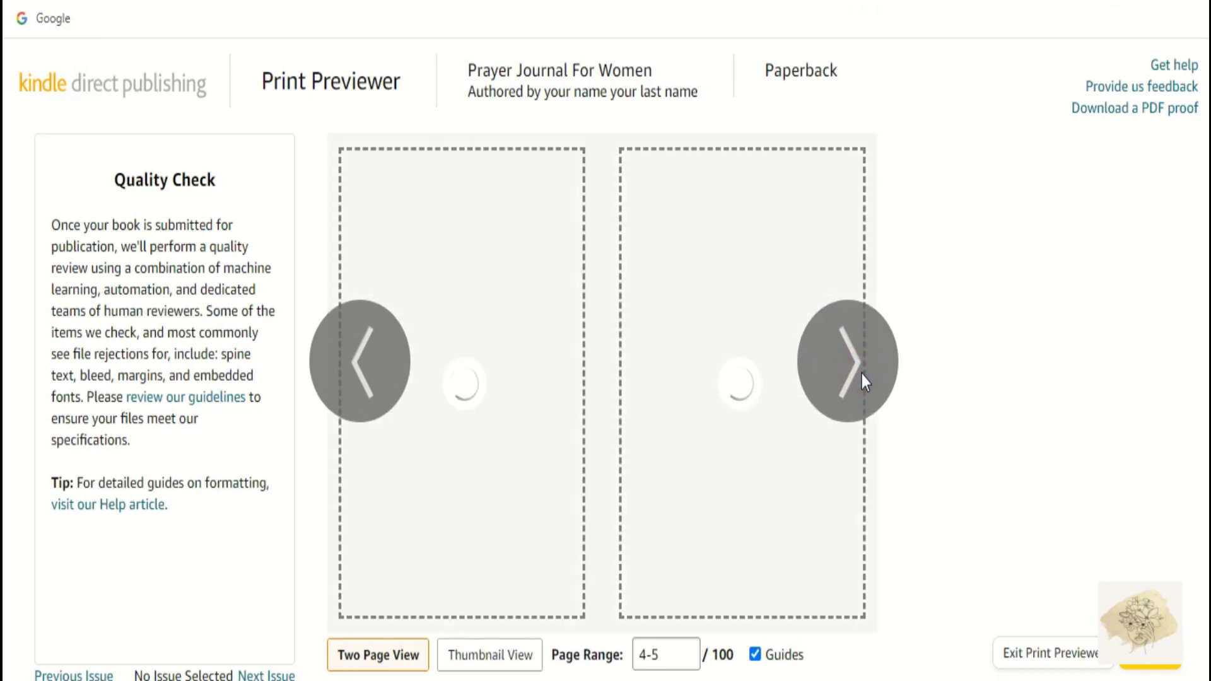
pyautogui.click(861, 373)
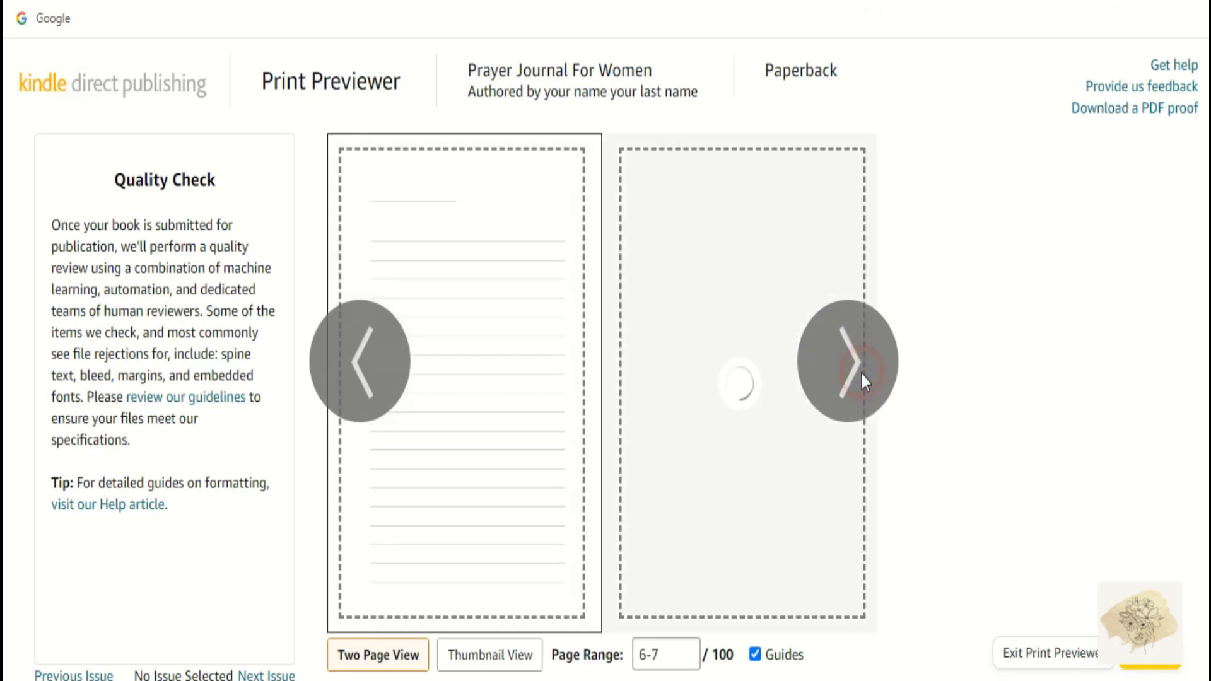
pyautogui.click(861, 373)
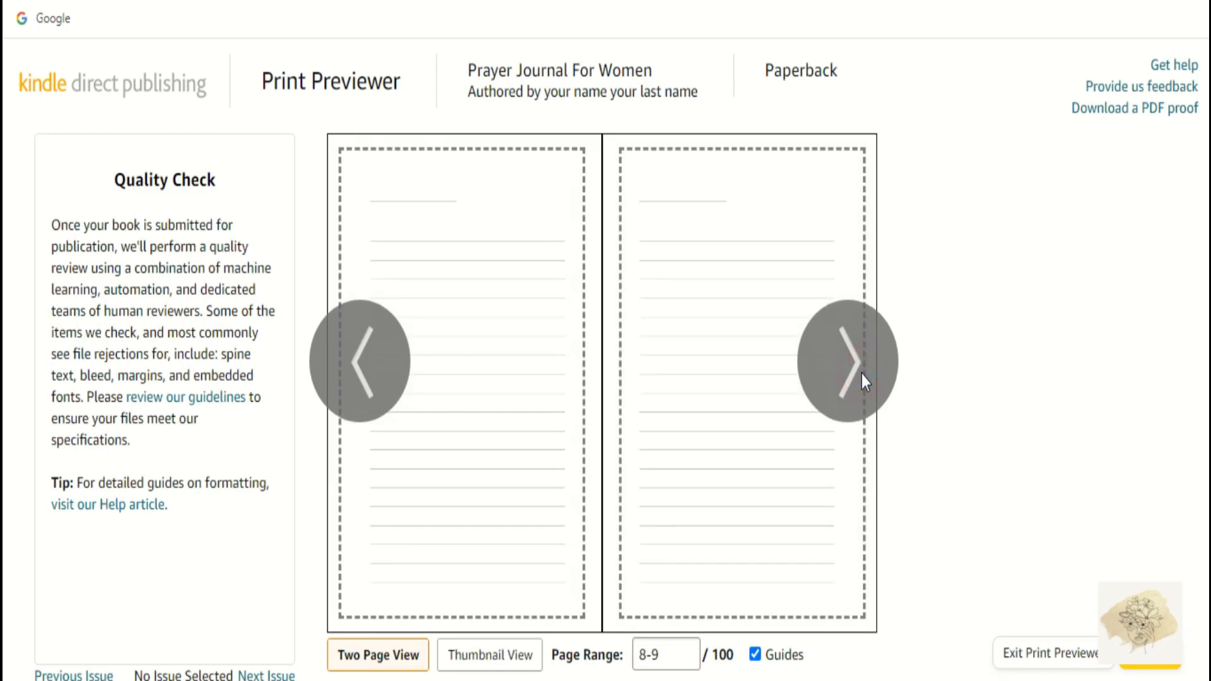
pyautogui.click(356, 386)
pyautogui.click(356, 386)
pyautogui.click(355, 386)
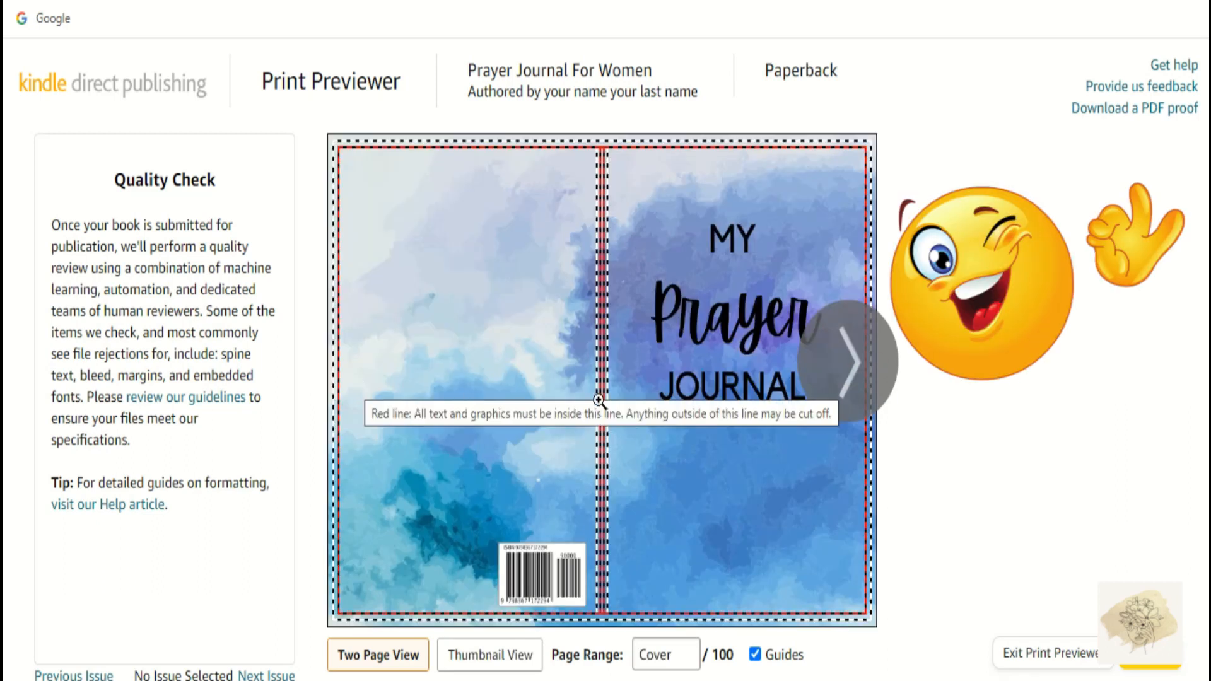
pyautogui.click(1144, 656)
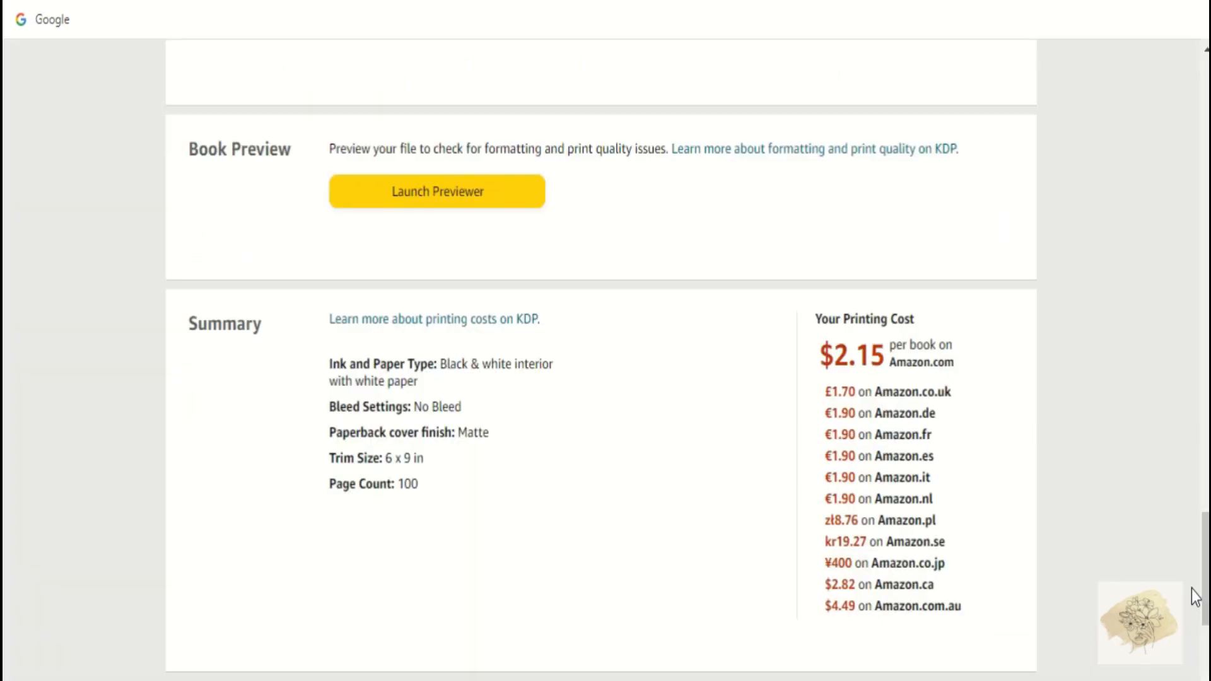
# Step: Check the Amazon.com printing cost in the summary, then save the paperback content and continue to the pricing stage
pyautogui.moveTo(834, 355); pyautogui.dragTo(881, 358)
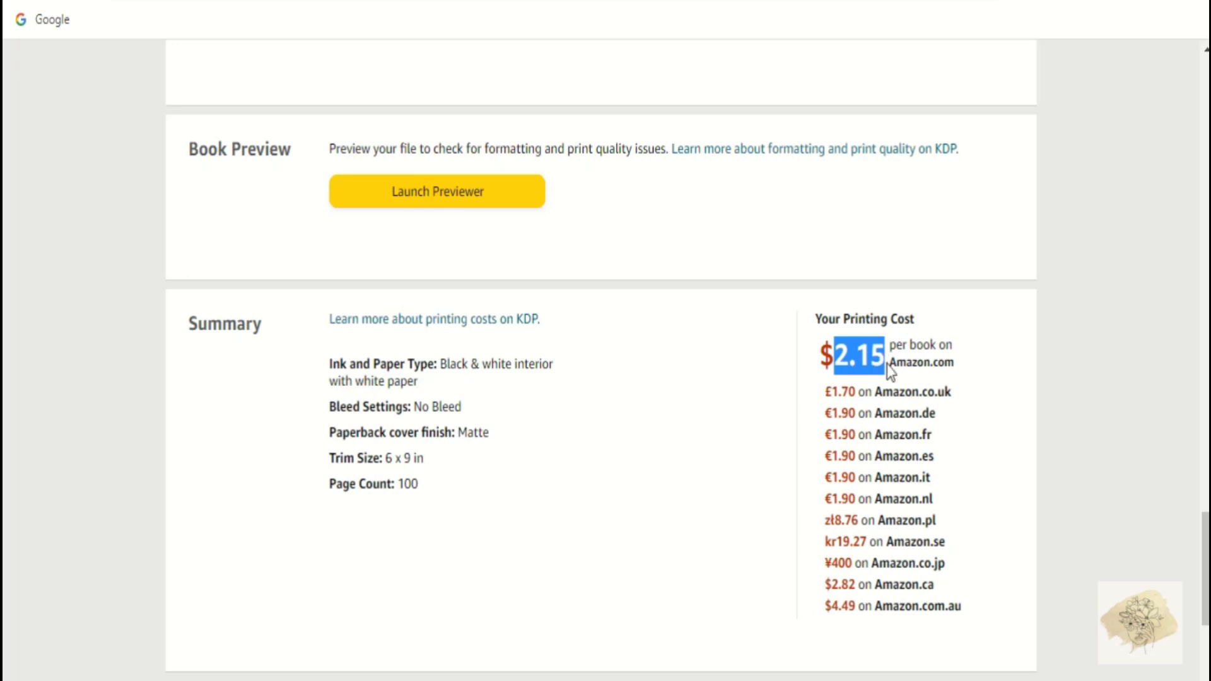
pyautogui.click(1031, 318)
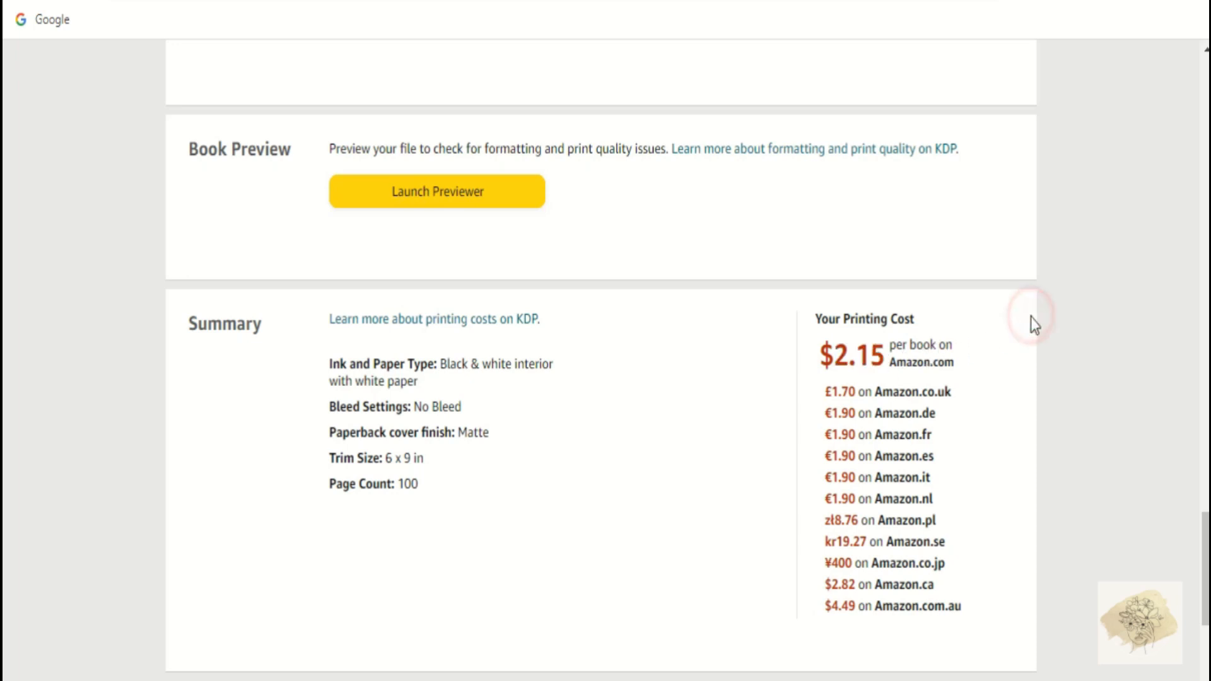
pyautogui.scroll(-4, 1031, 317)
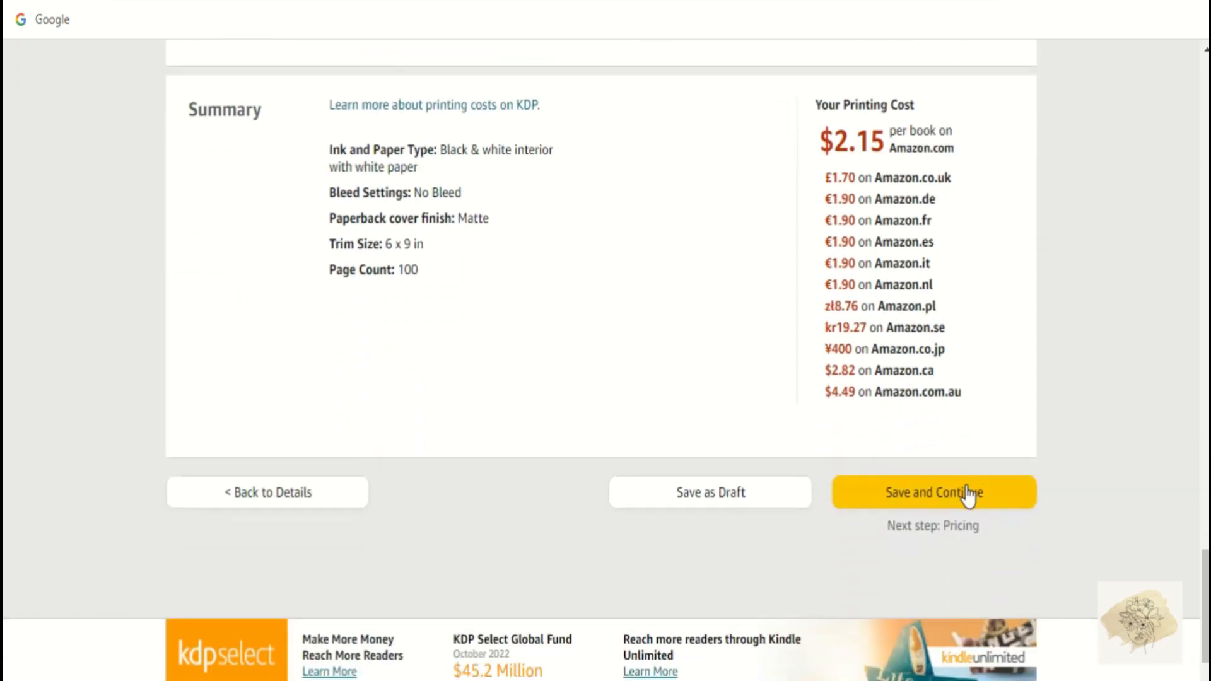
pyautogui.click(966, 489)
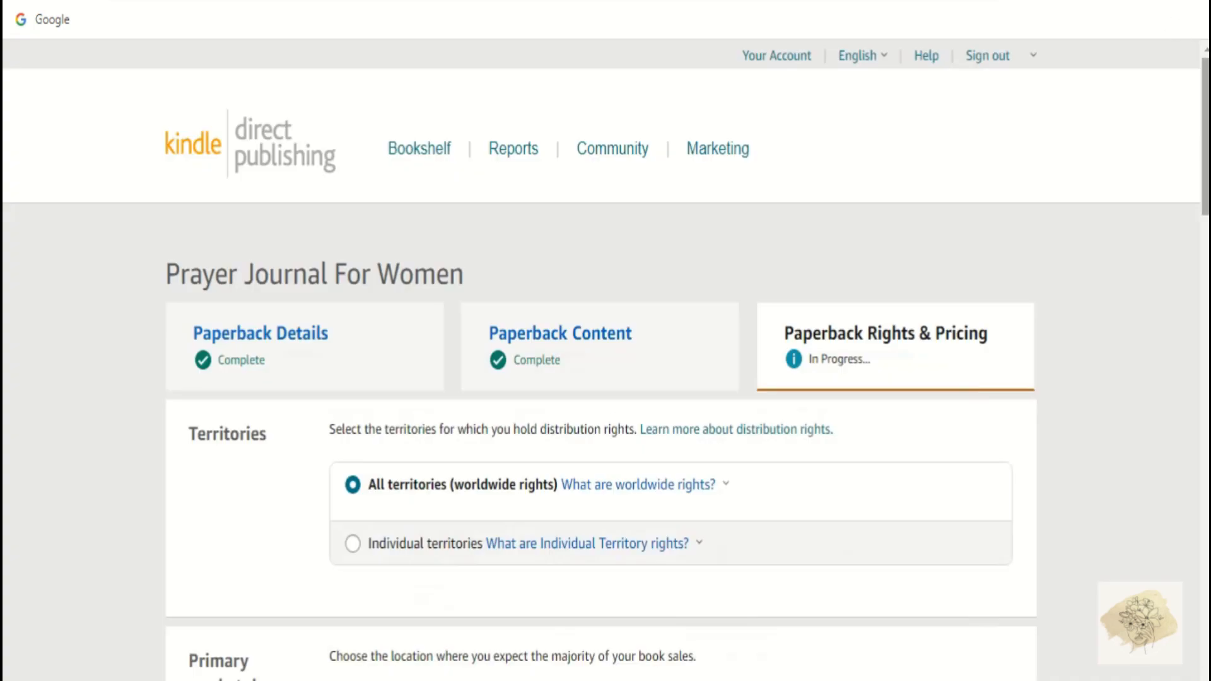
# Step: Keep worldwide rights and Amazon.com as the primary marketplace, and set the Amazon.com list price to 5.99 USD
pyautogui.moveTo(1205, 94); pyautogui.dragTo(1205, 182)
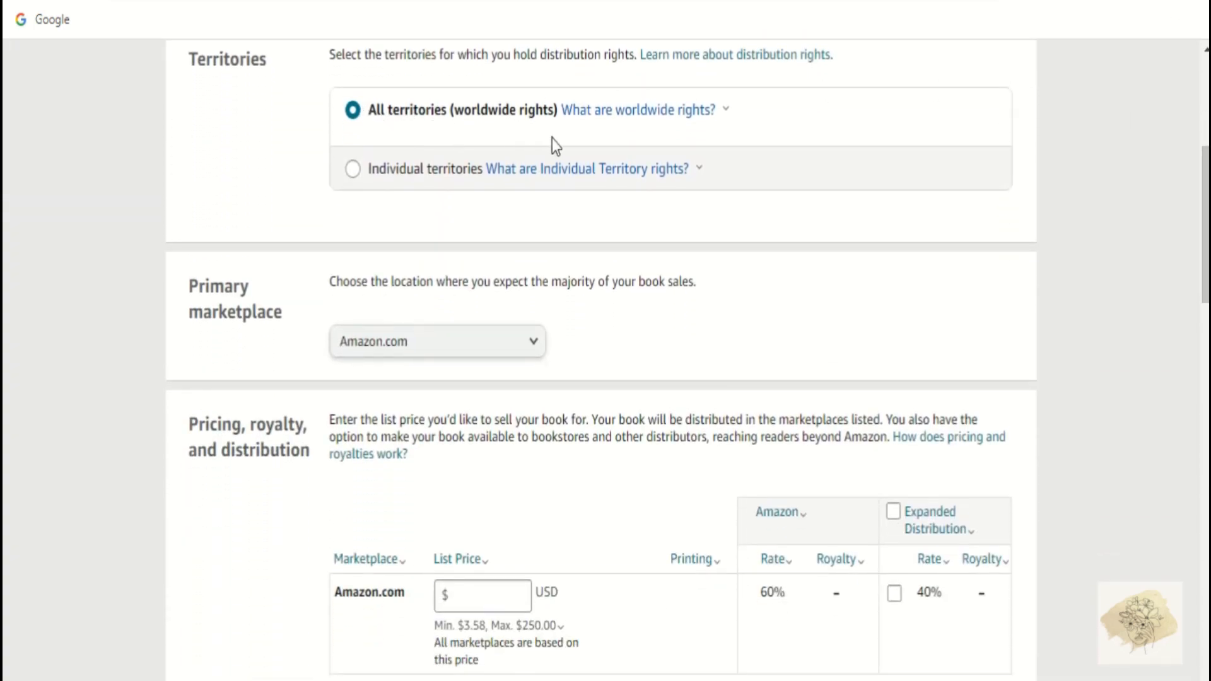
pyautogui.moveTo(1205, 195); pyautogui.dragTo(1205, 229)
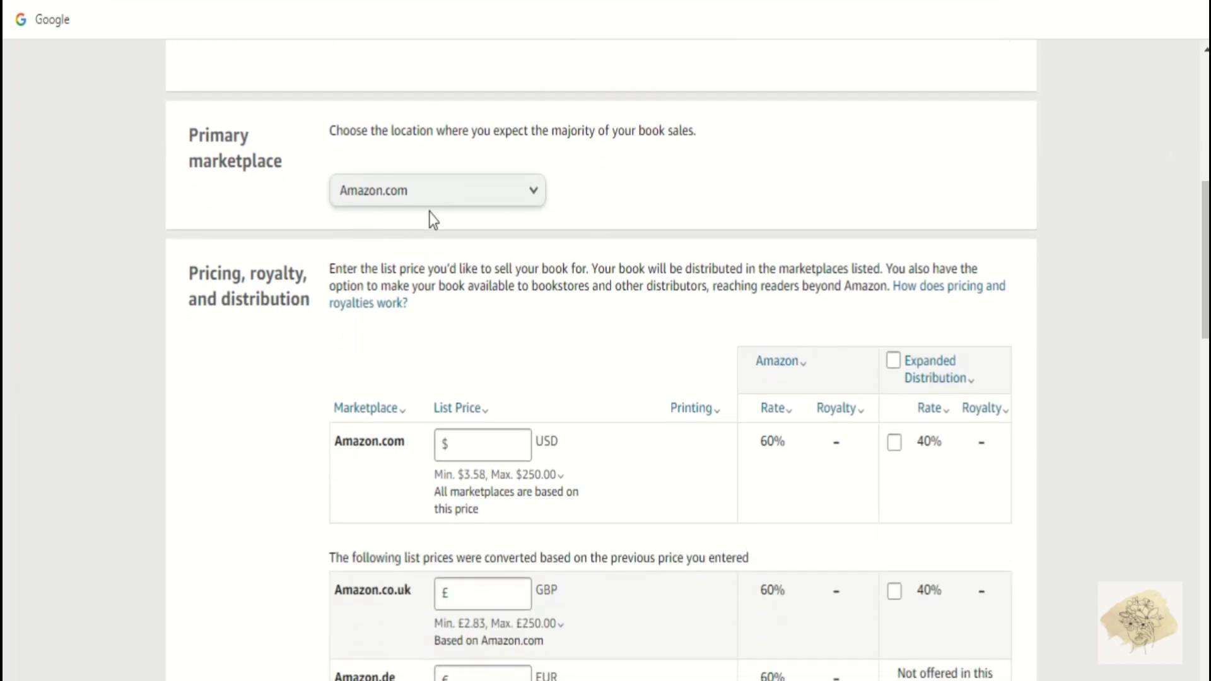
pyautogui.scroll(-3, 591, 189)
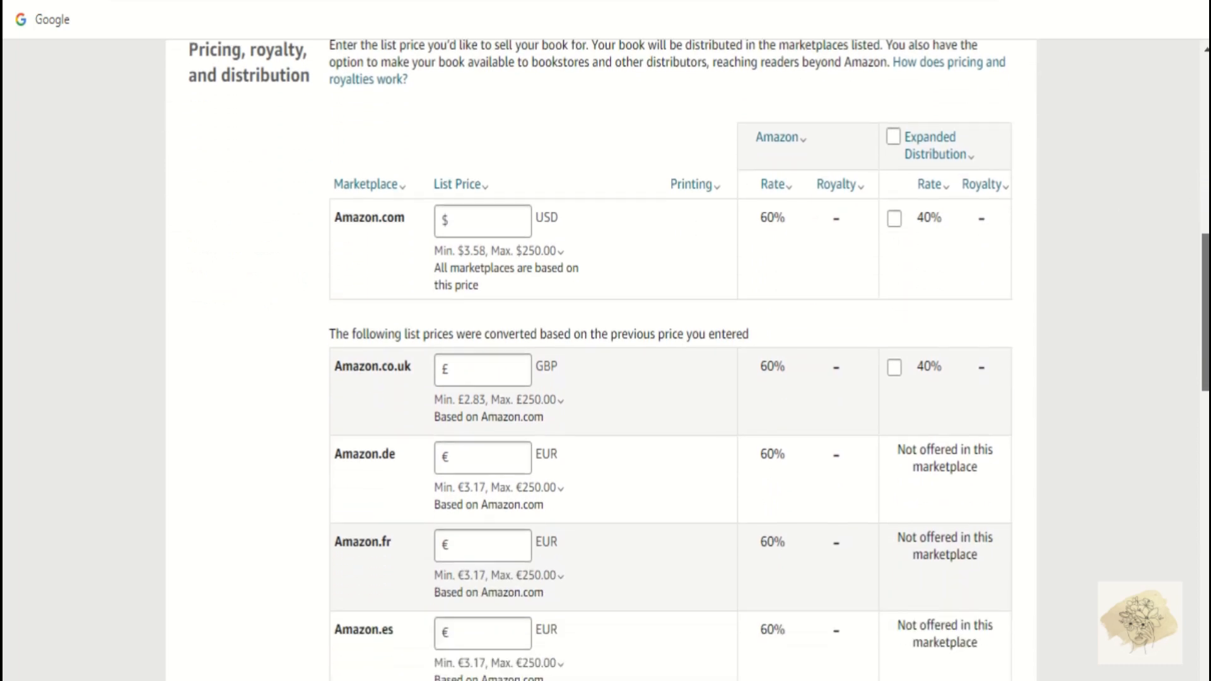
pyautogui.click(464, 216)
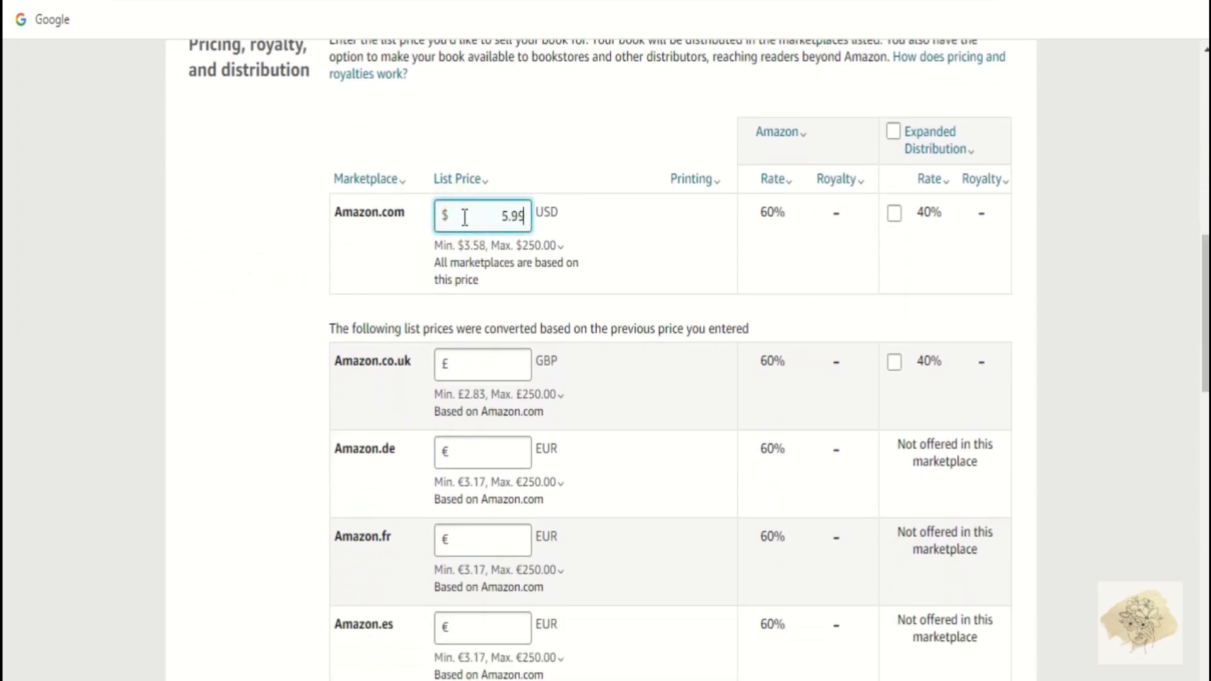
pyautogui.click(432, 151)
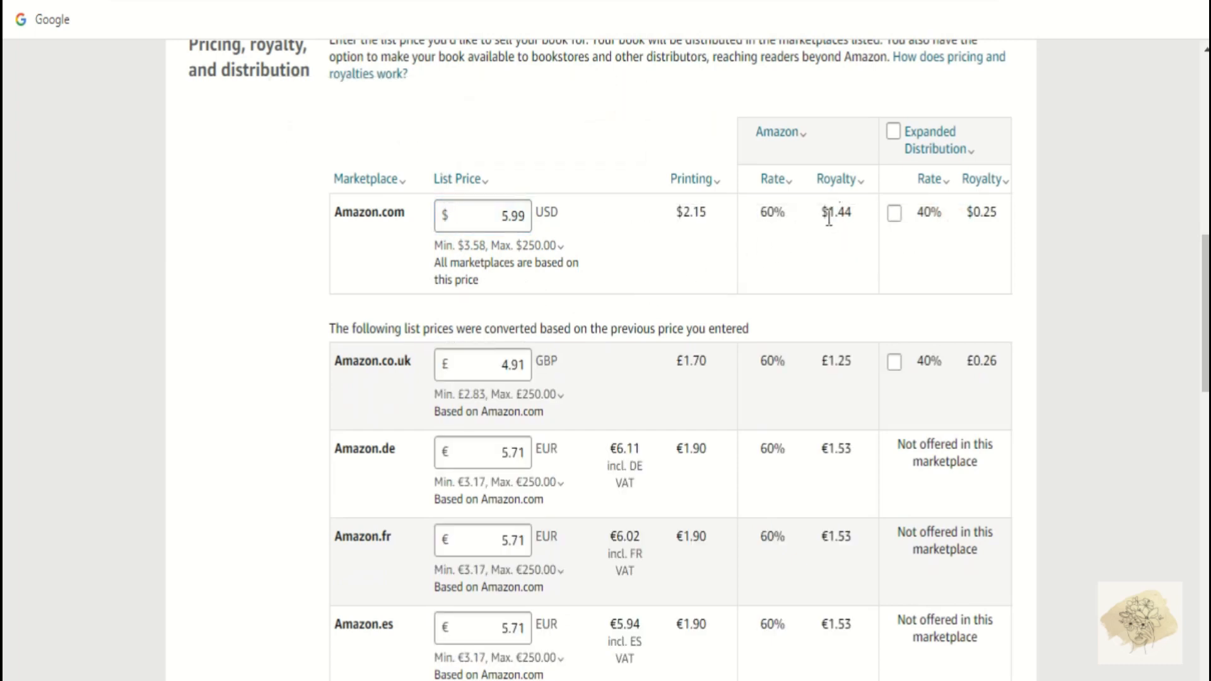
# Step: Enable Expanded Distribution for the paperback and review the royalties and converted list prices of the other marketplaces
pyautogui.moveTo(828, 217); pyautogui.dragTo(859, 224)
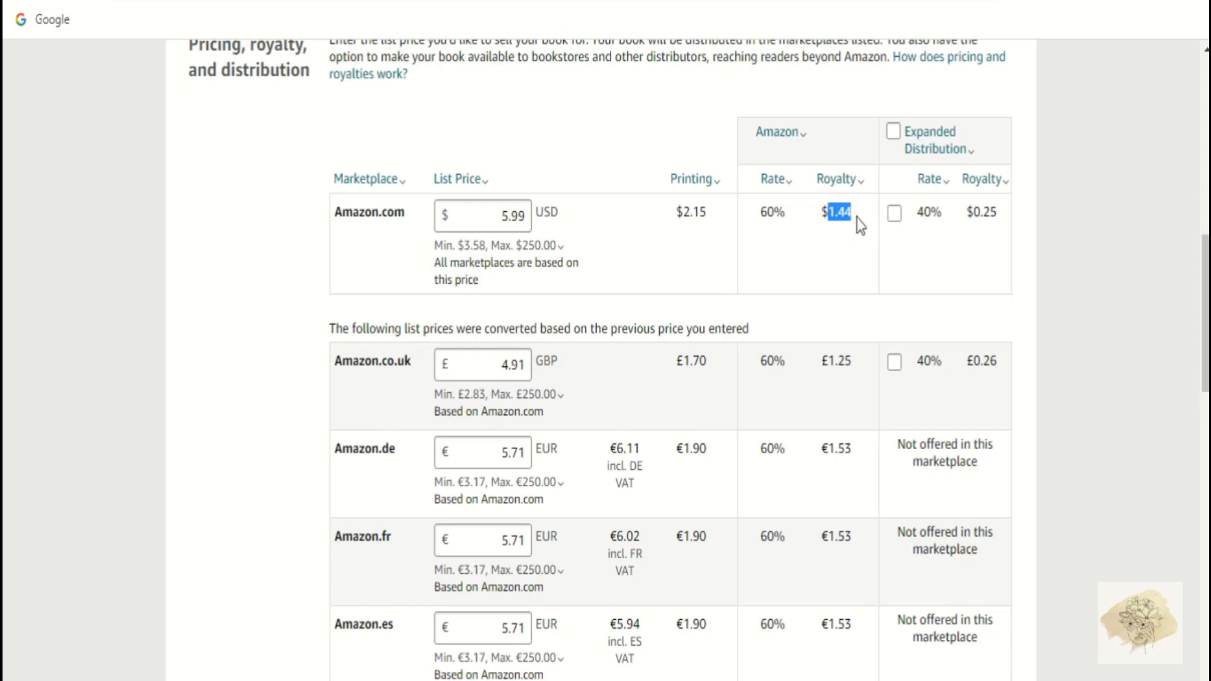
pyautogui.click(855, 253)
pyautogui.click(894, 132)
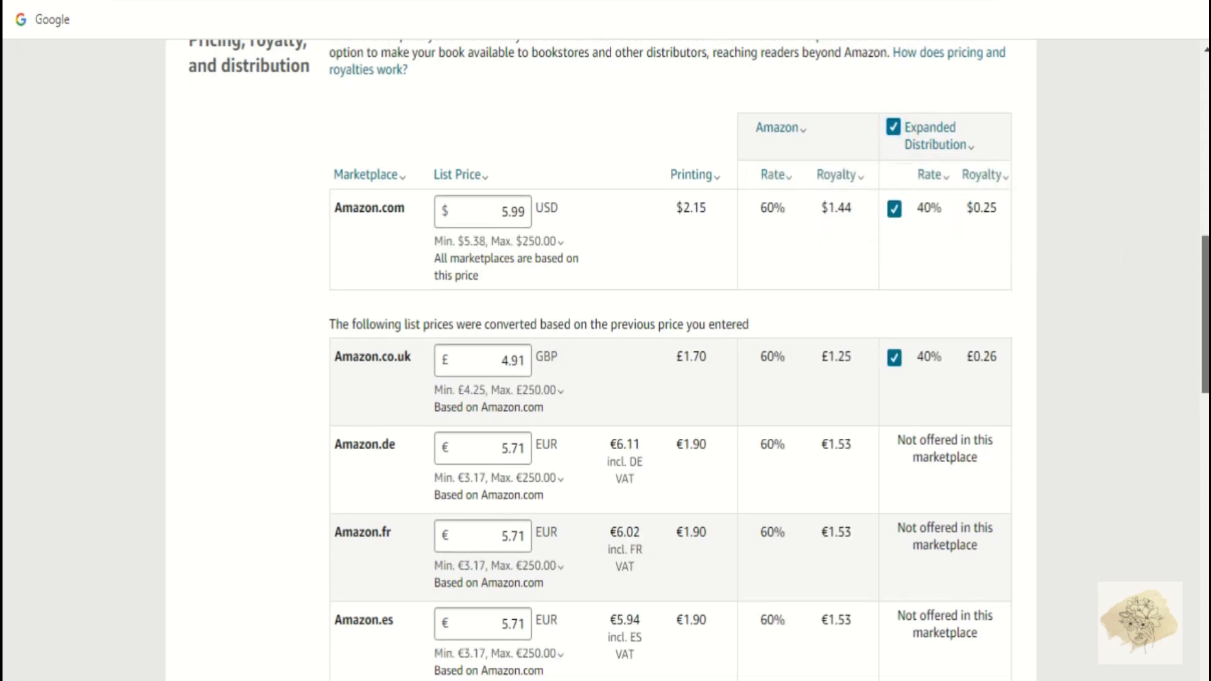
pyautogui.scroll(-1, 698, 360)
pyautogui.scroll(-5, 671, 360)
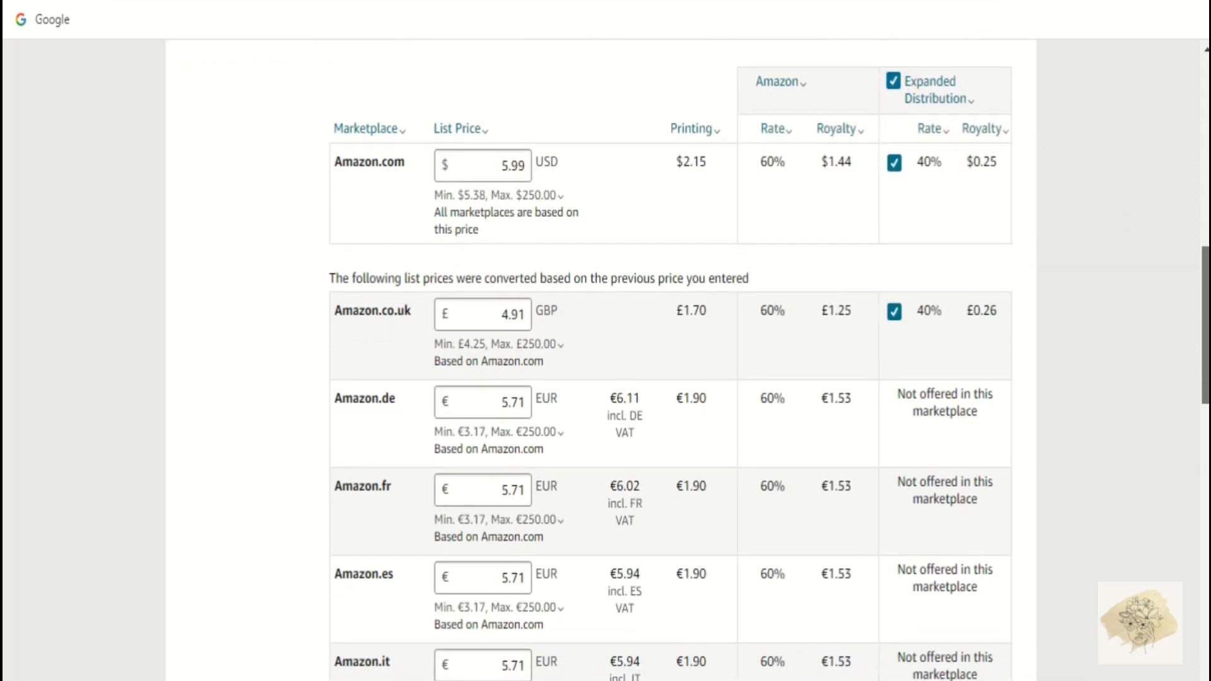
pyautogui.scroll(-12, 670, 359)
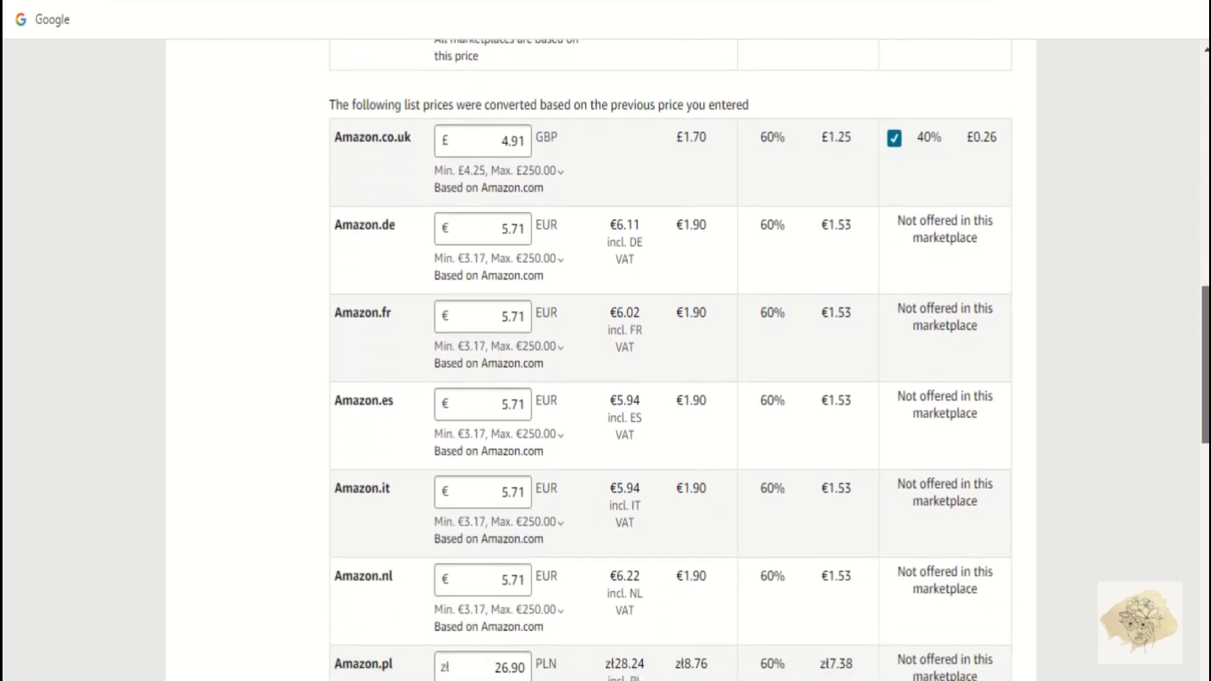
pyautogui.scroll(-10, 1143, 386)
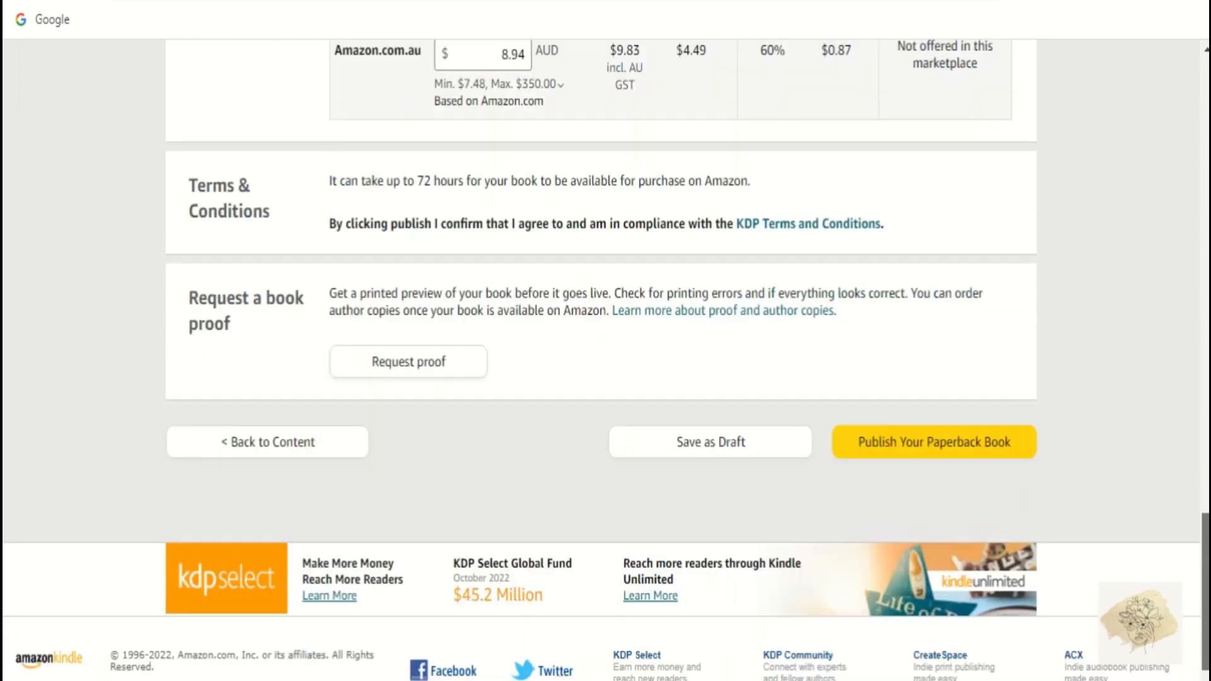